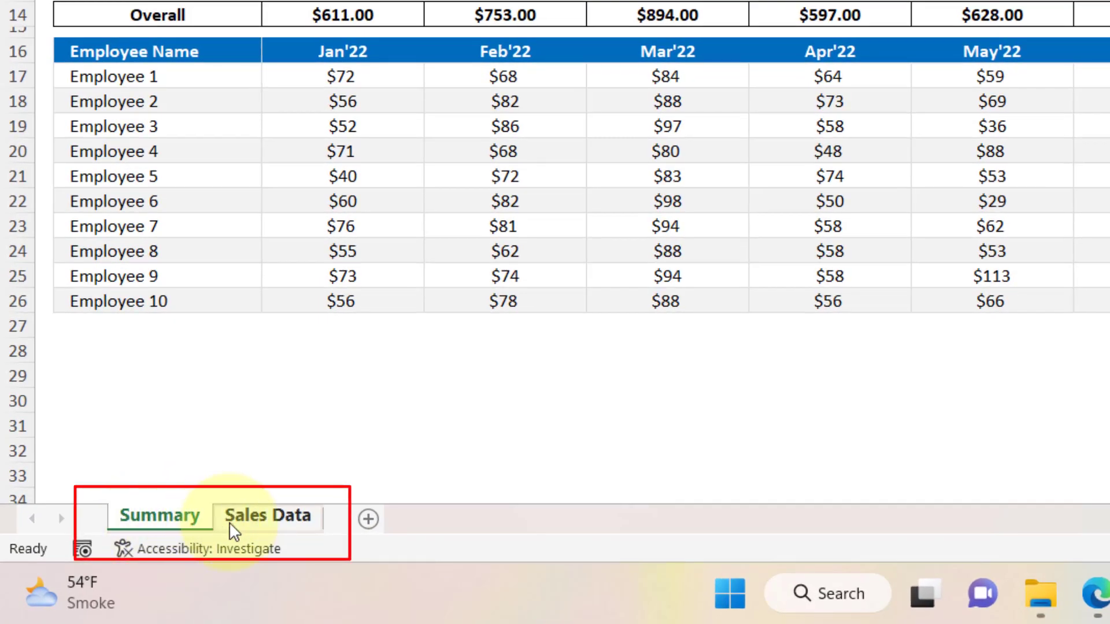
Examine the Sales Data sheet's monthly columns from Jan'22 to Dec'22 and its employee rows down to the last record
click(247, 517)
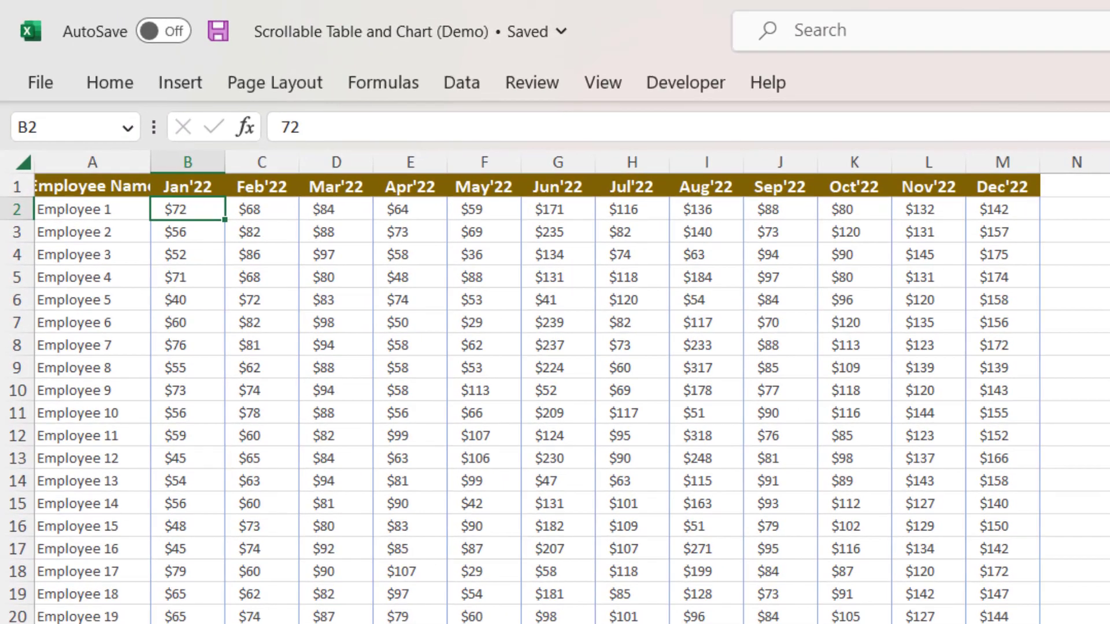
click(172, 187)
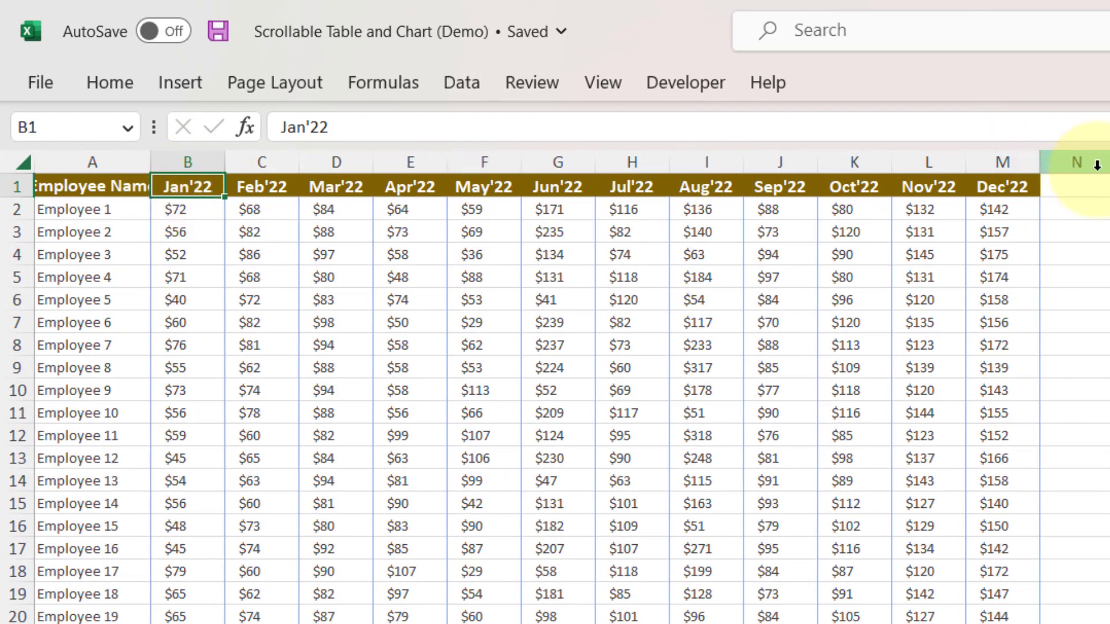
click(1022, 187)
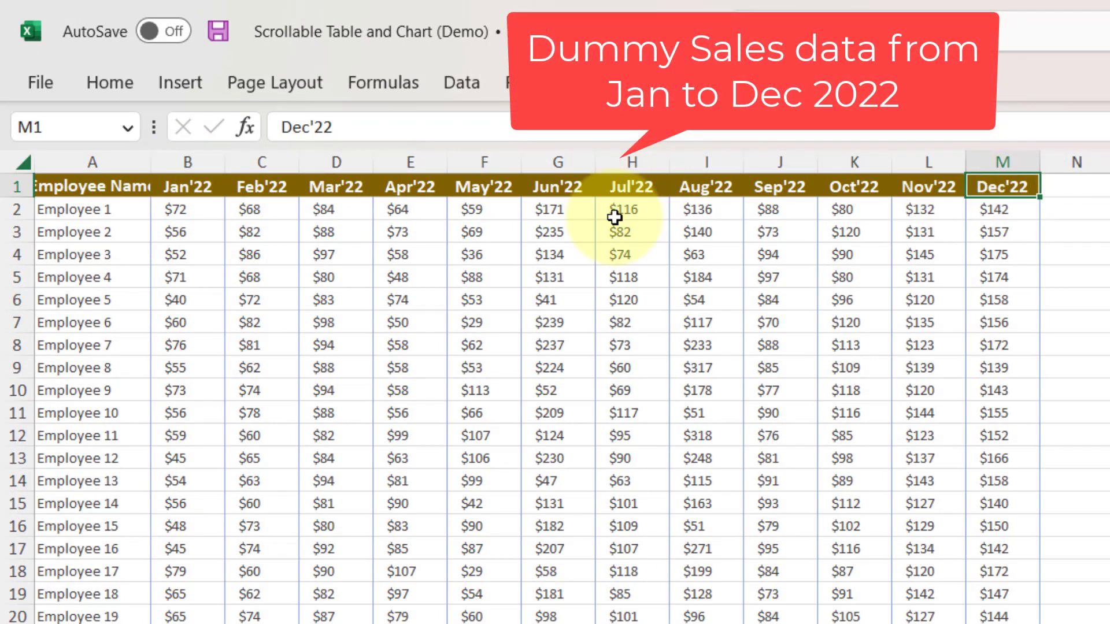
click(48, 209)
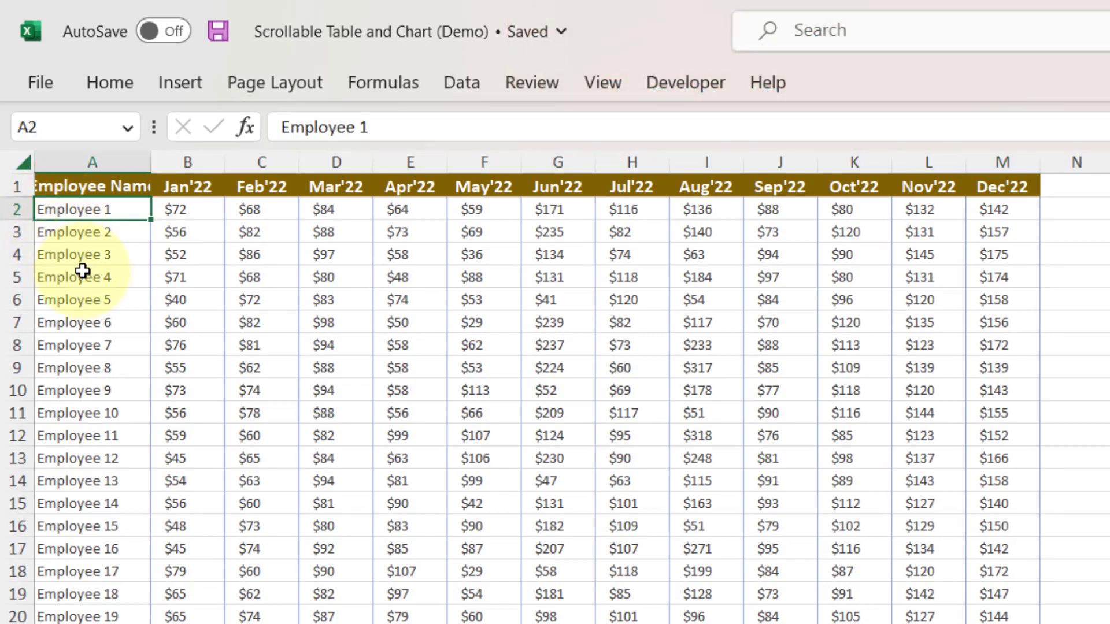
scroll(112, 306, down, 20)
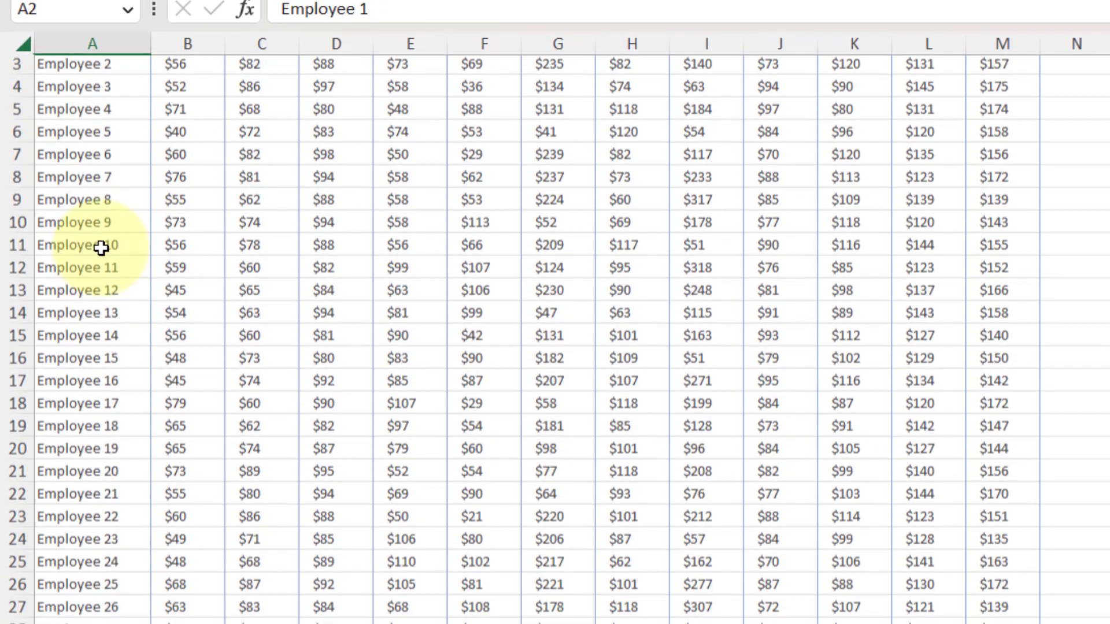
scroll(100, 3, down, 6)
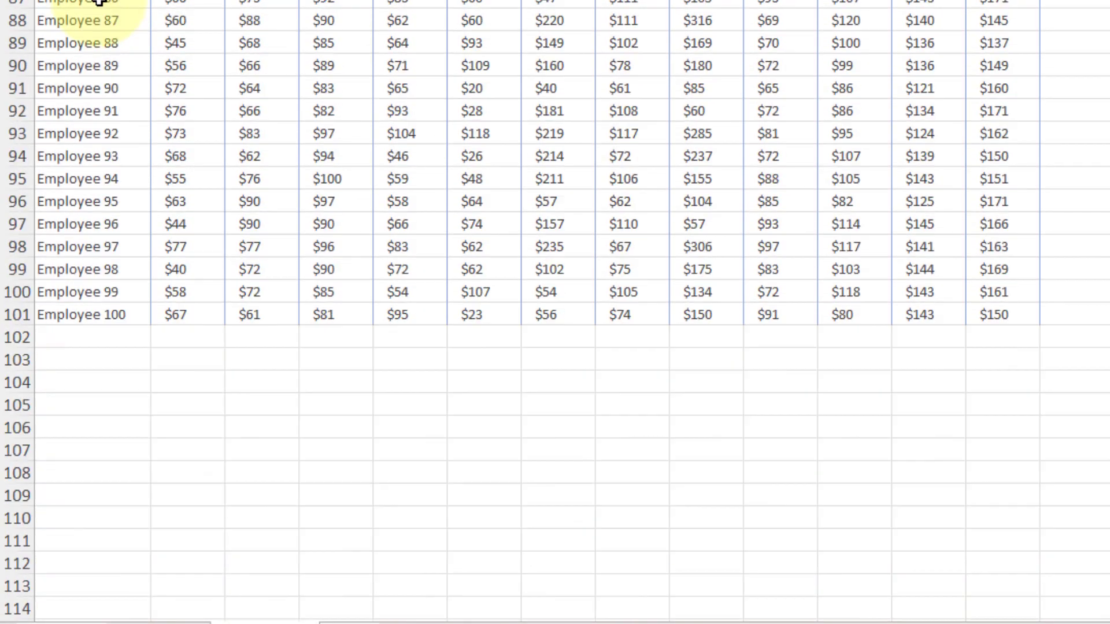
click(23, 315)
scroll(50, 298, up, 20)
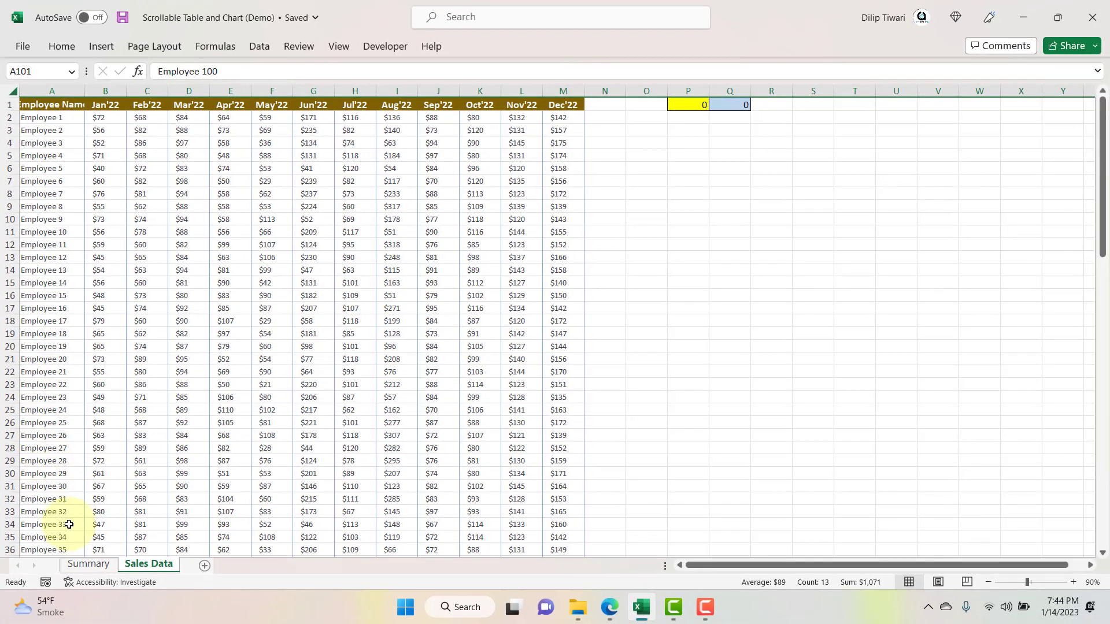
Examine the Summary sheet's line chart, Overall row and employee table with its month headers
click(85, 565)
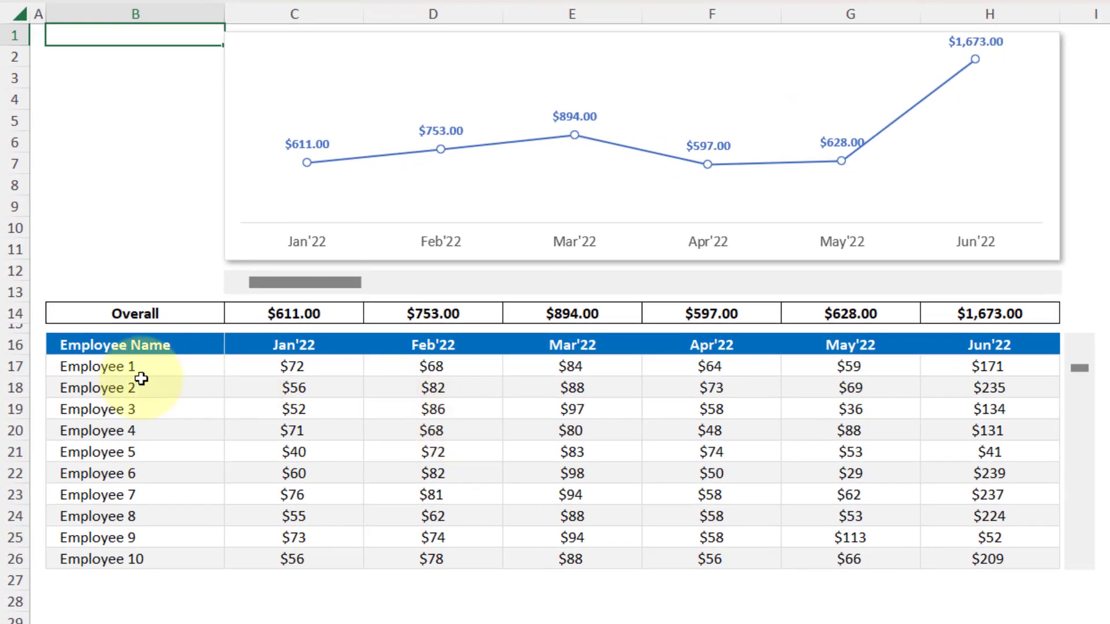
click(107, 327)
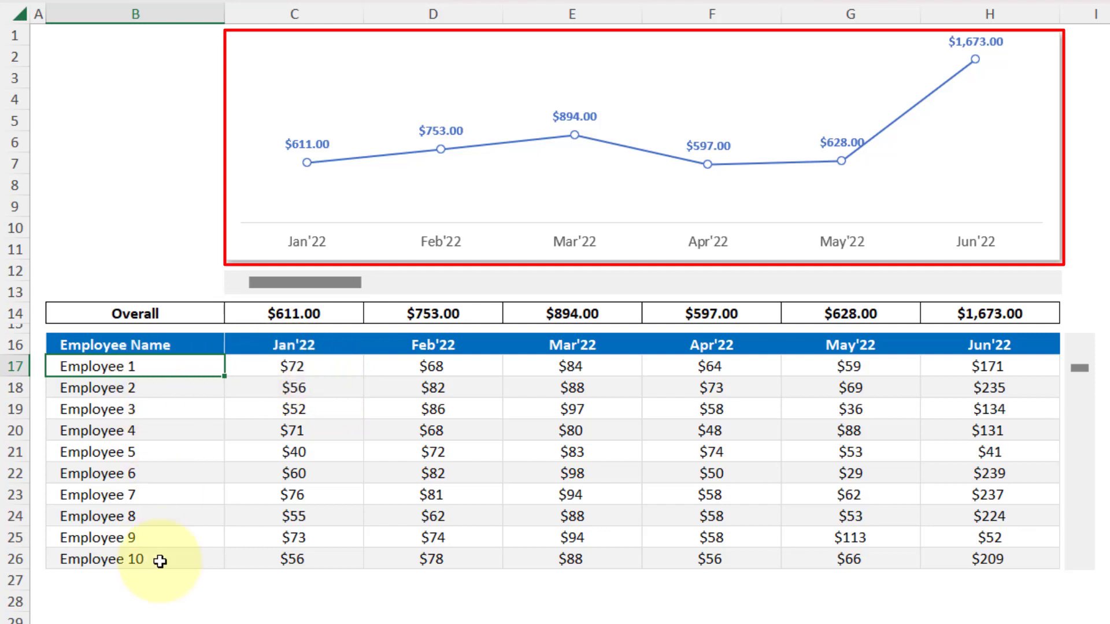
click(267, 312)
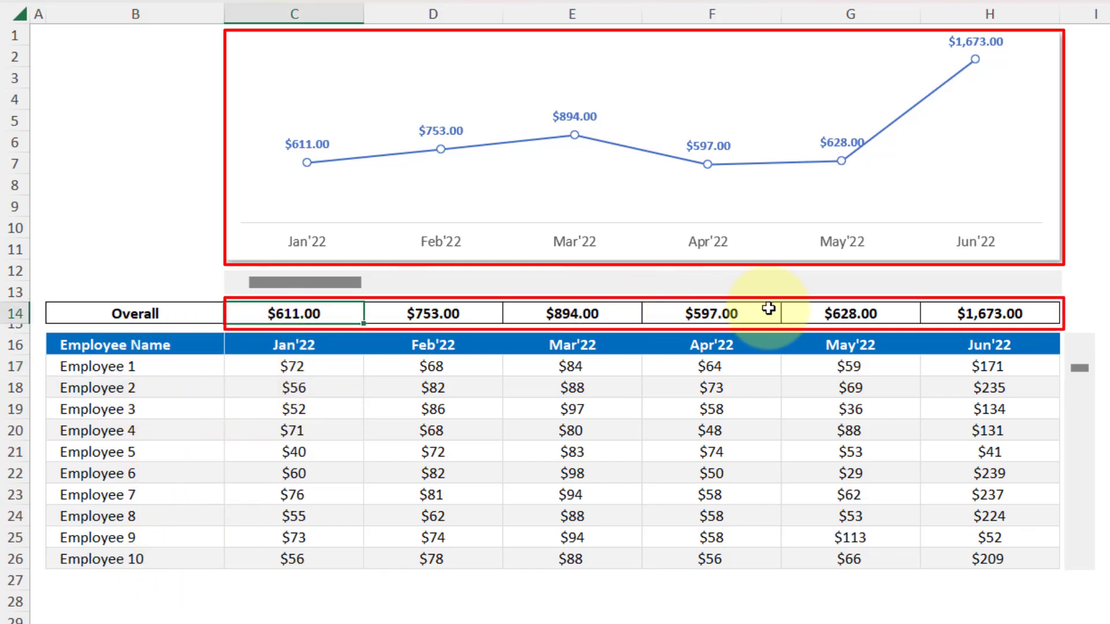
click(10, 312)
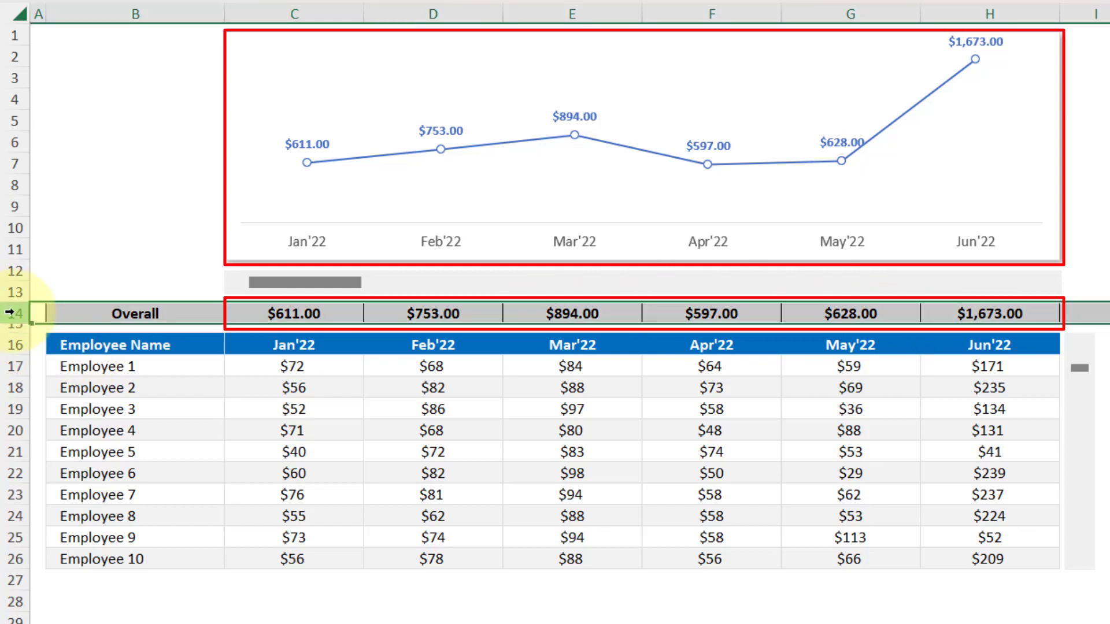
click(157, 344)
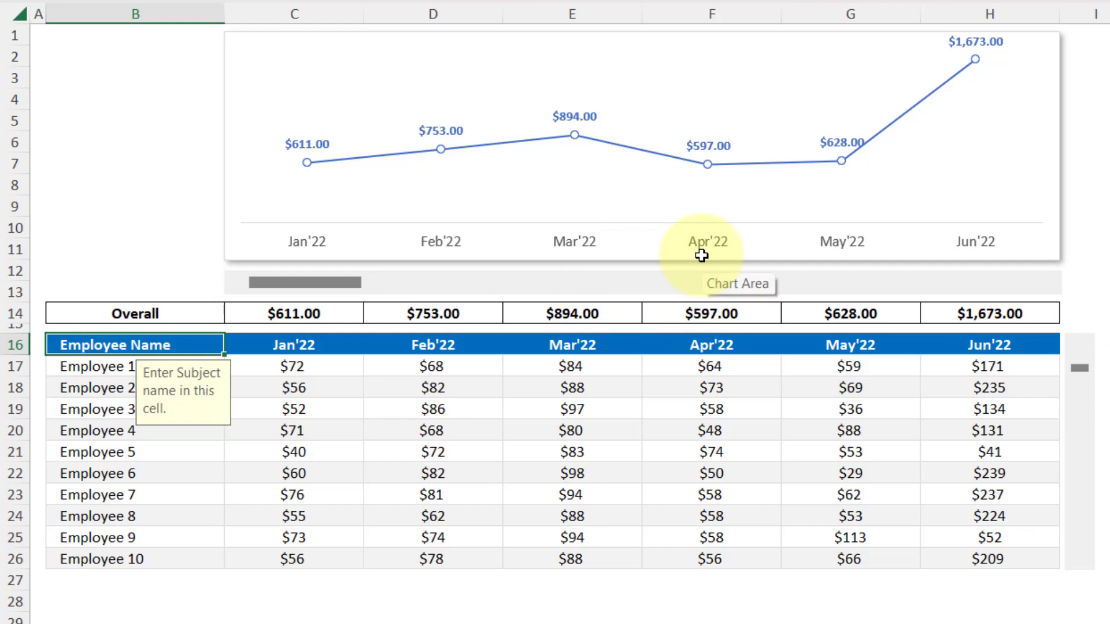
click(296, 345)
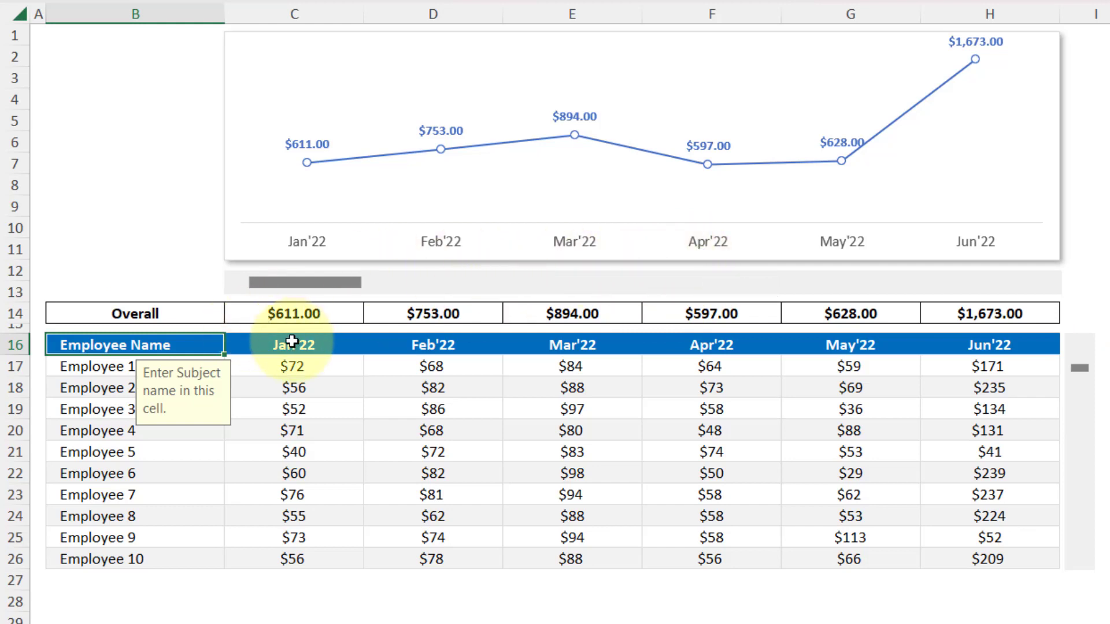
Test the Summary sheet's scroll bars by advancing the chart and table one month and the employee list one row
click(1046, 285)
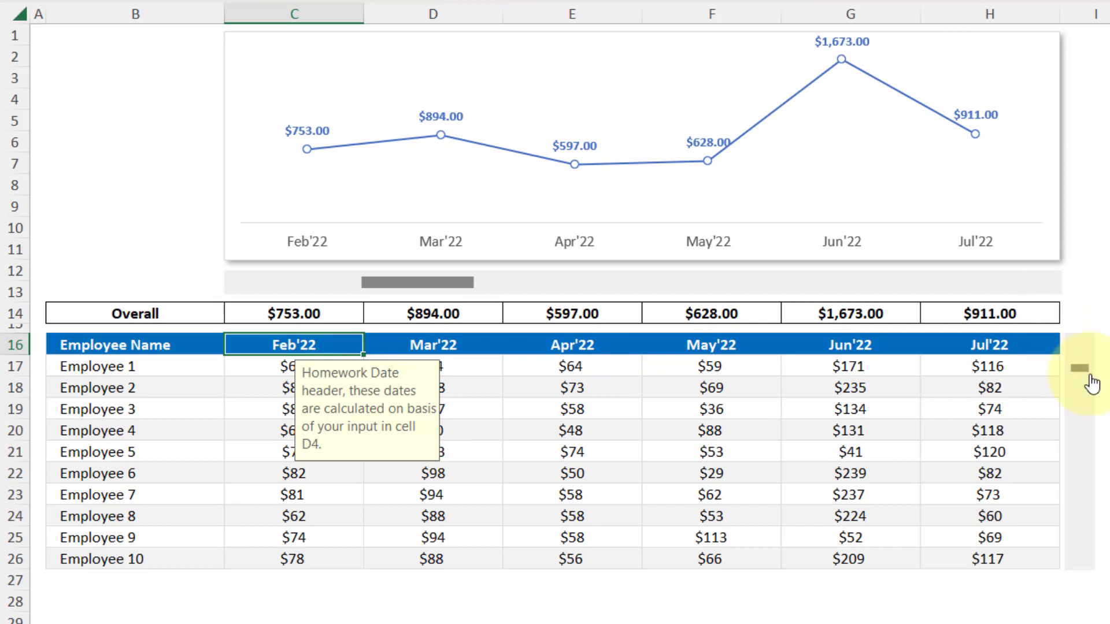
click(170, 367)
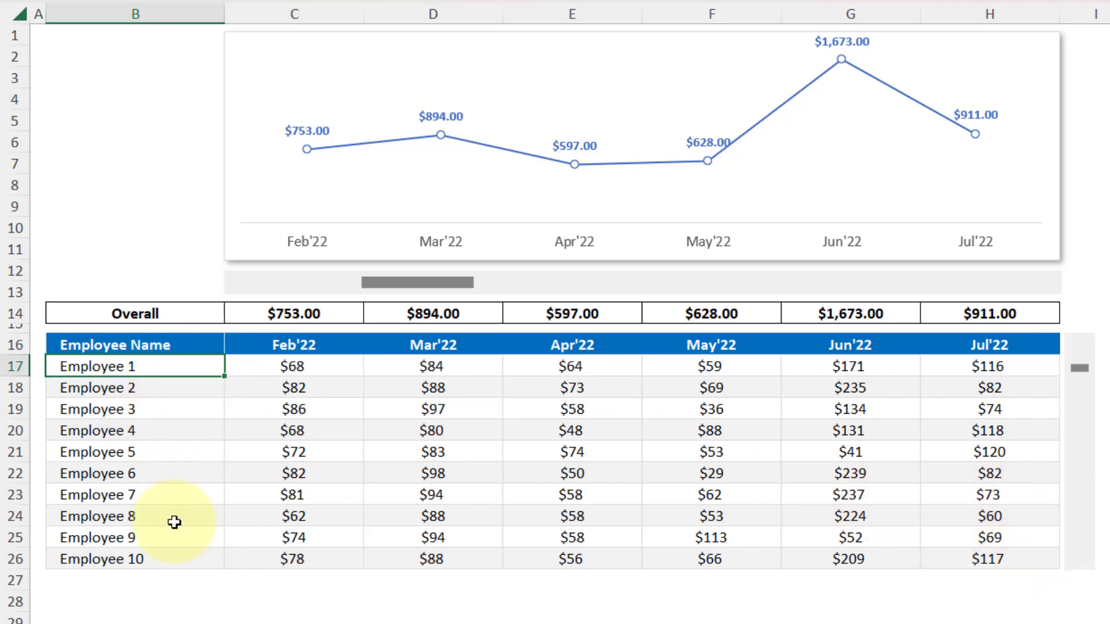
click(1079, 568)
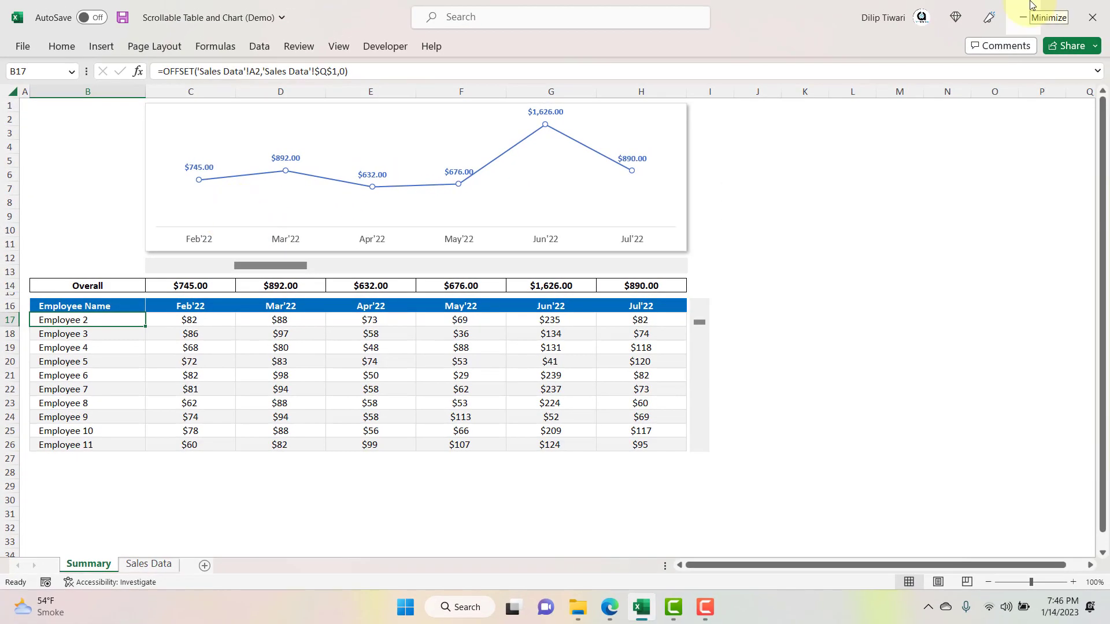
Create a new workbook and save it as "Scrollable Table and Chart" in the Scrollable Table and Chart in Excel folder
key(ctrl+n)
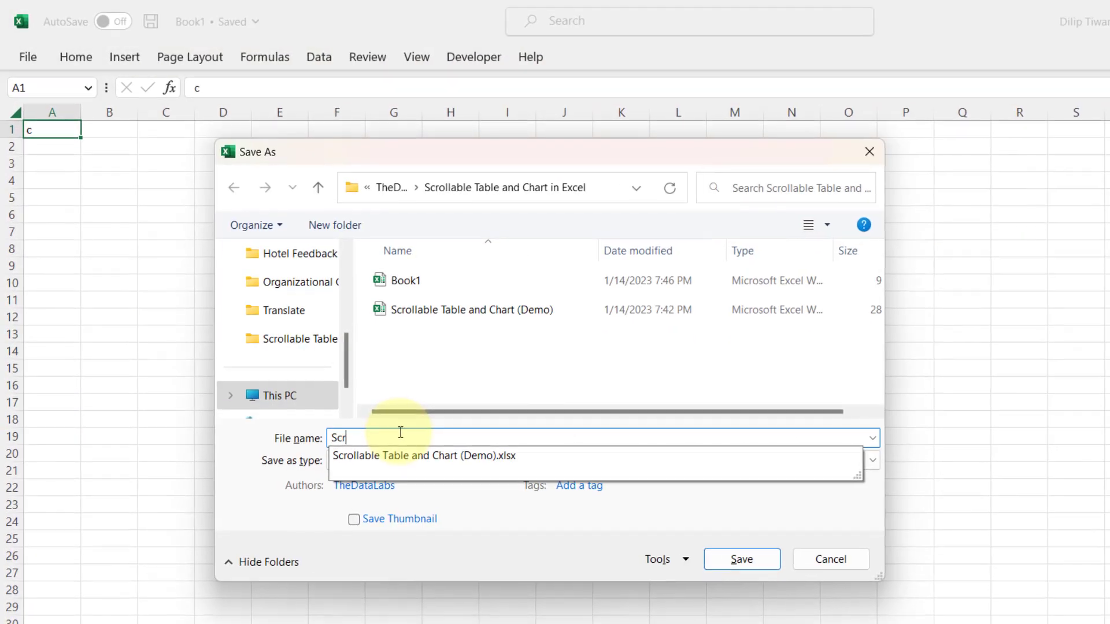
key(BackSpace)
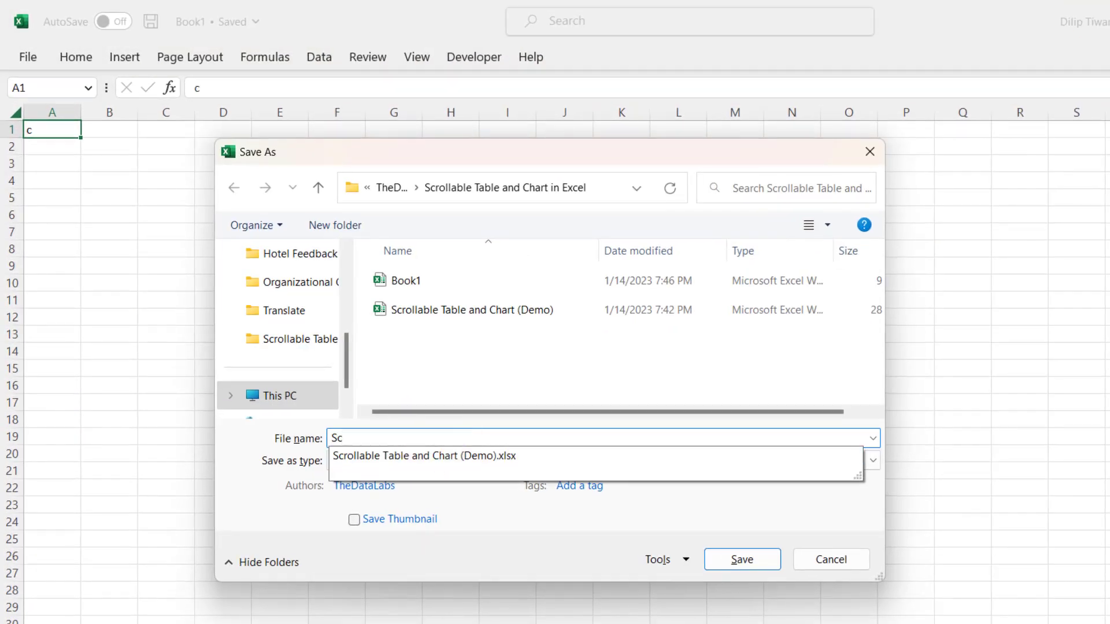
text(rollable Table and Chart)
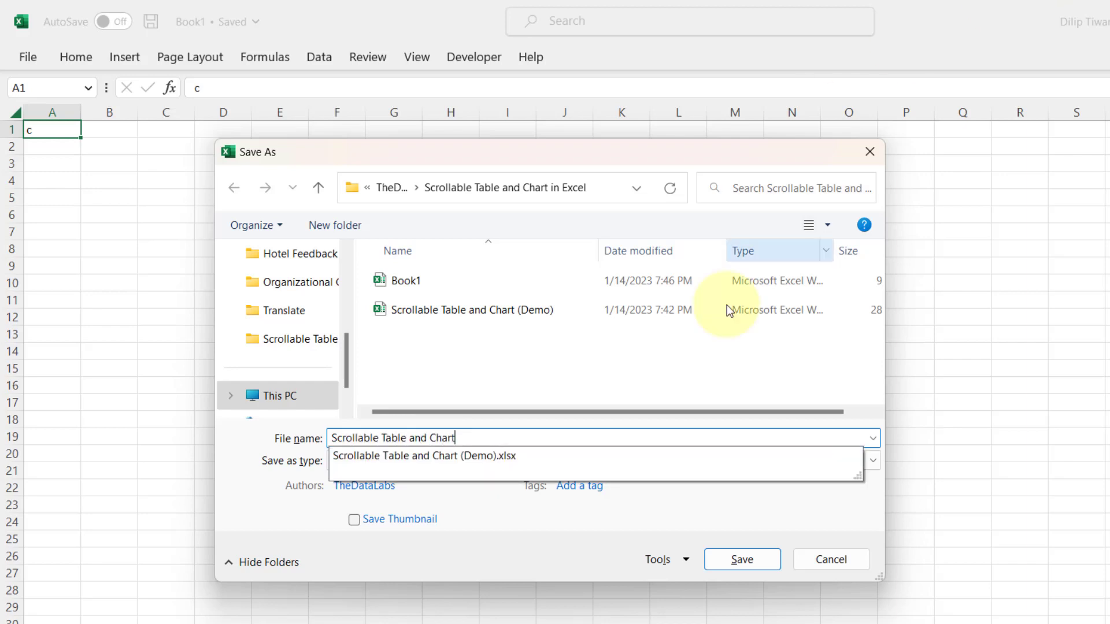
click(733, 563)
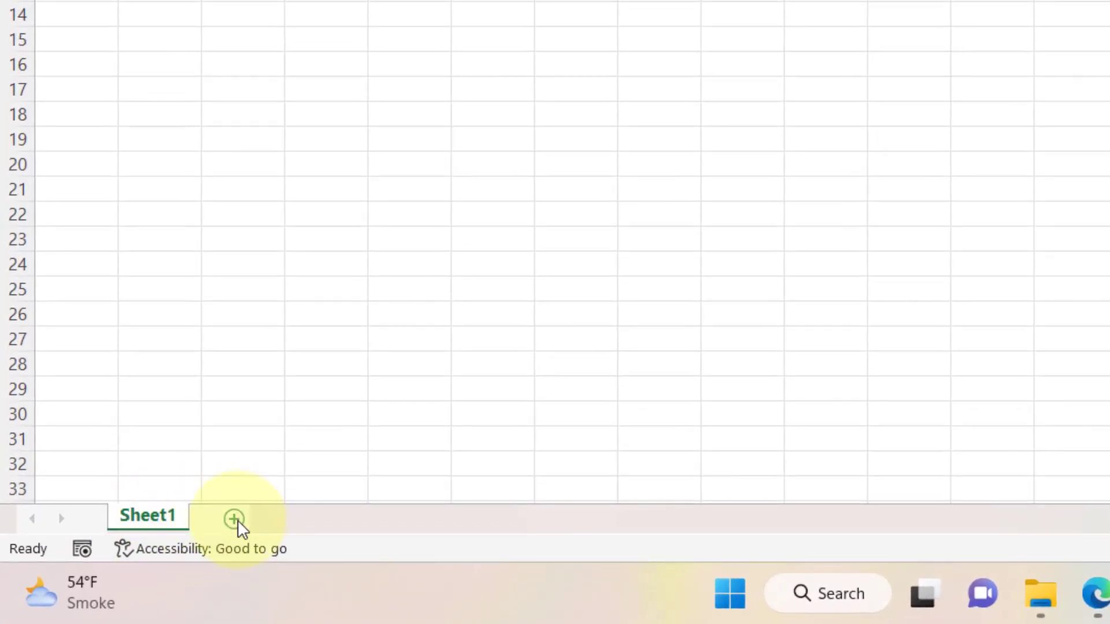
Add a second worksheet and rename the two sheets Summary and Sales Data
click(236, 519)
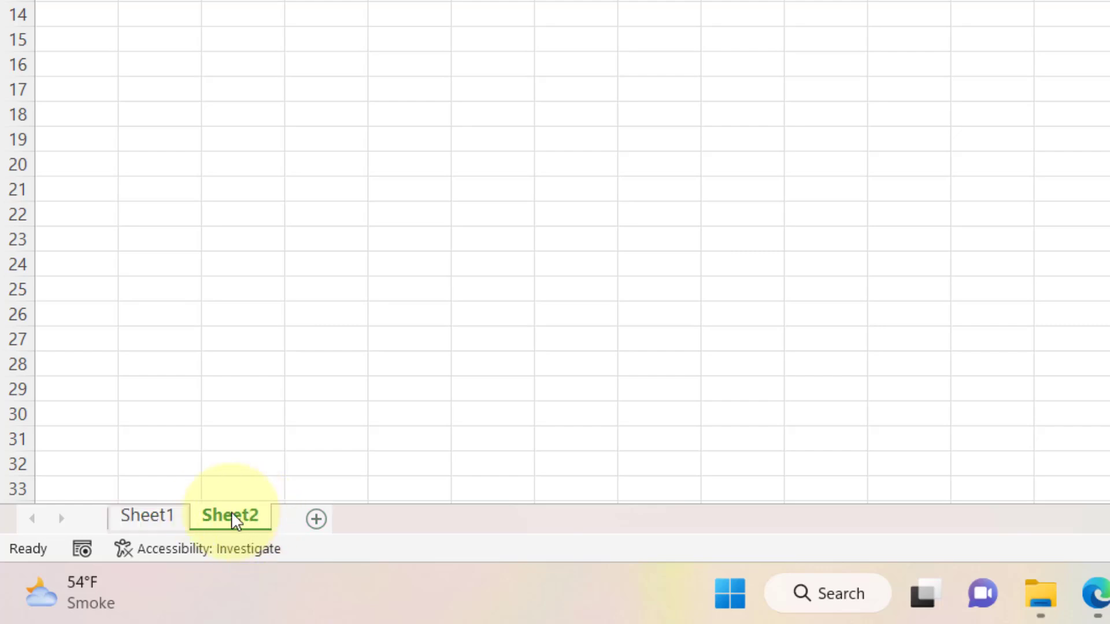
double_click(152, 516)
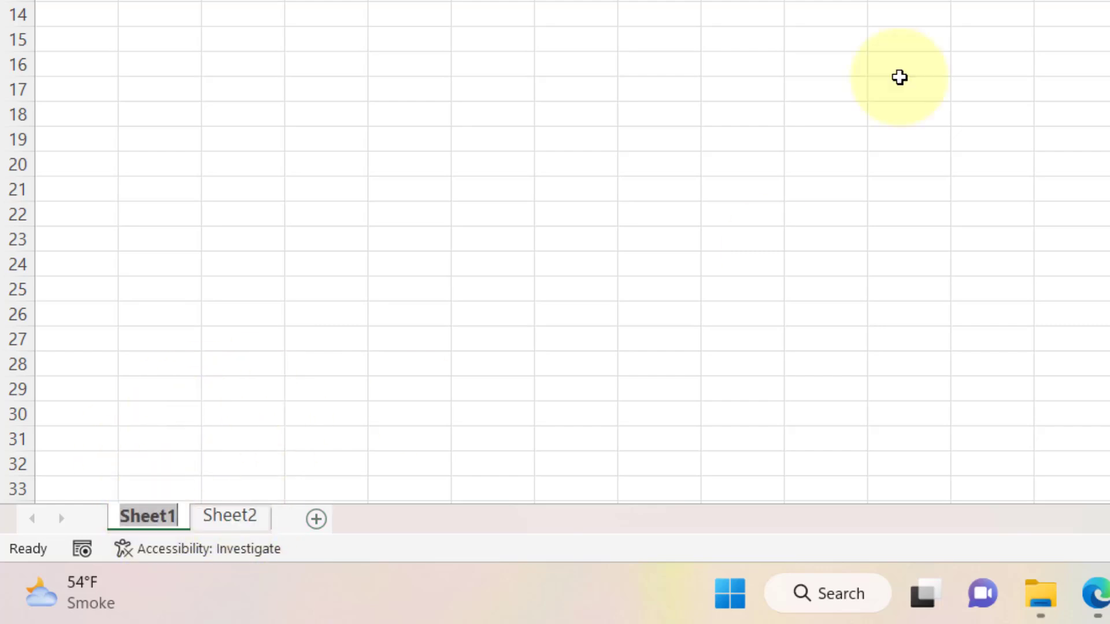
text(Summary)
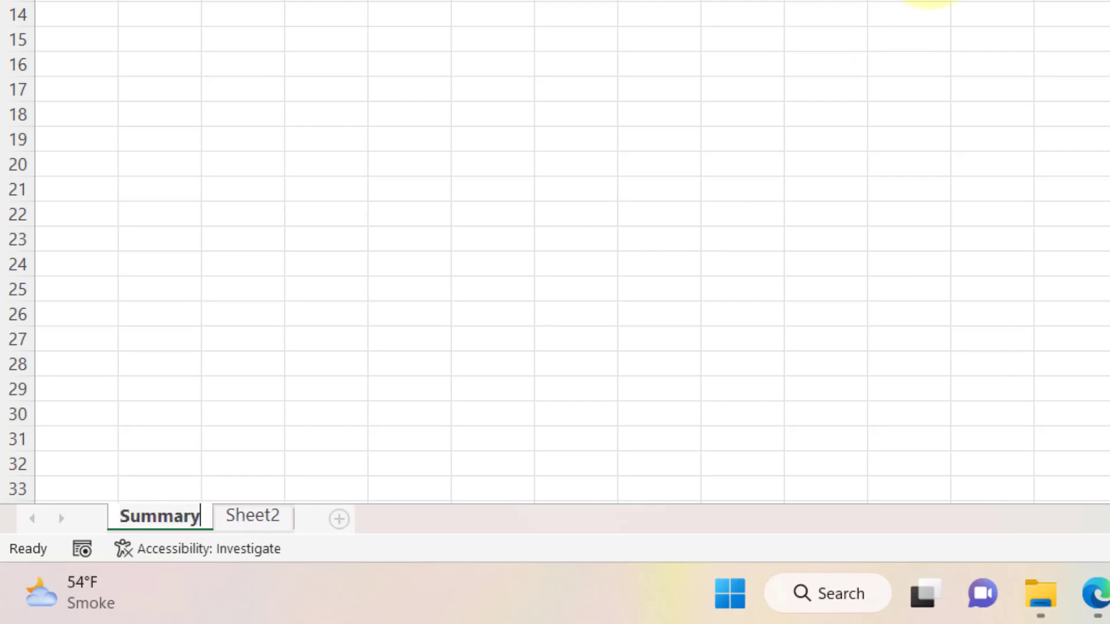
double_click(263, 523)
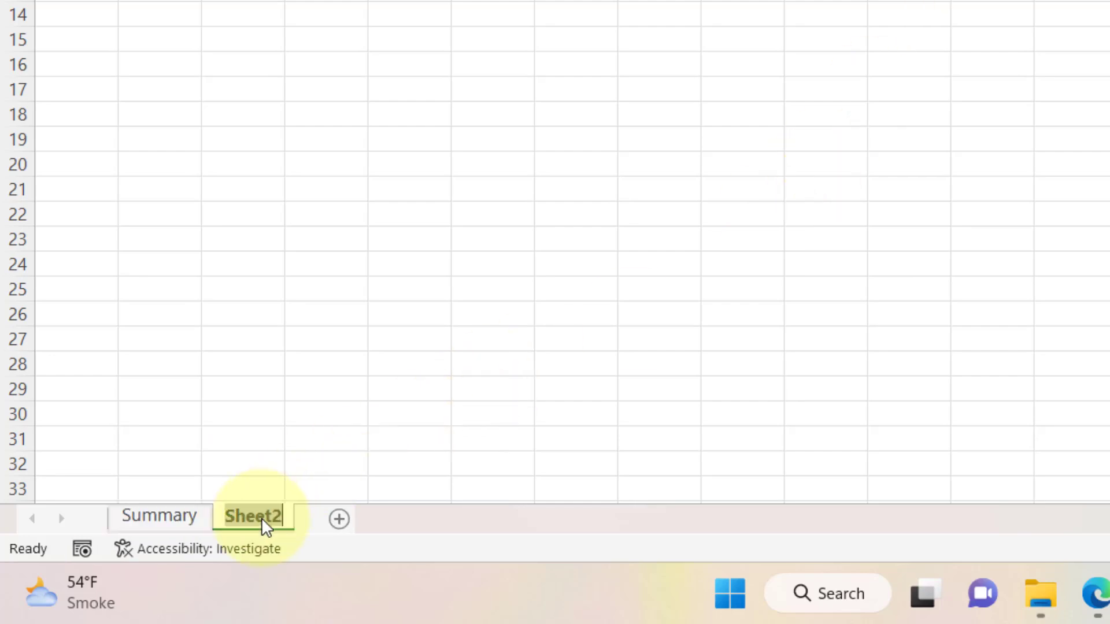
text(Sale)
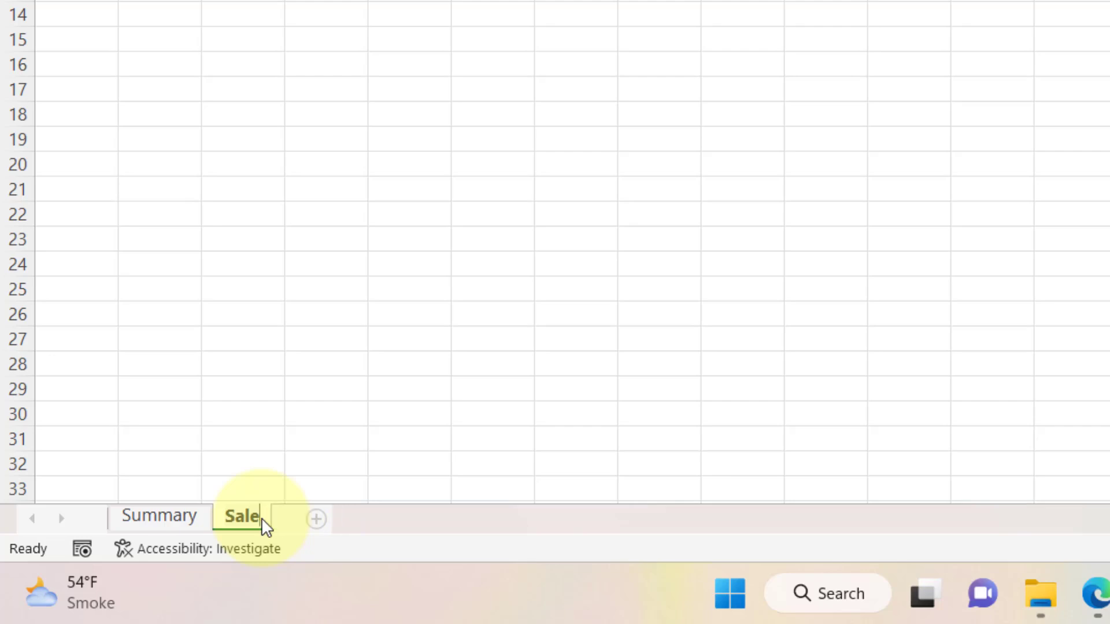
text(s Data)
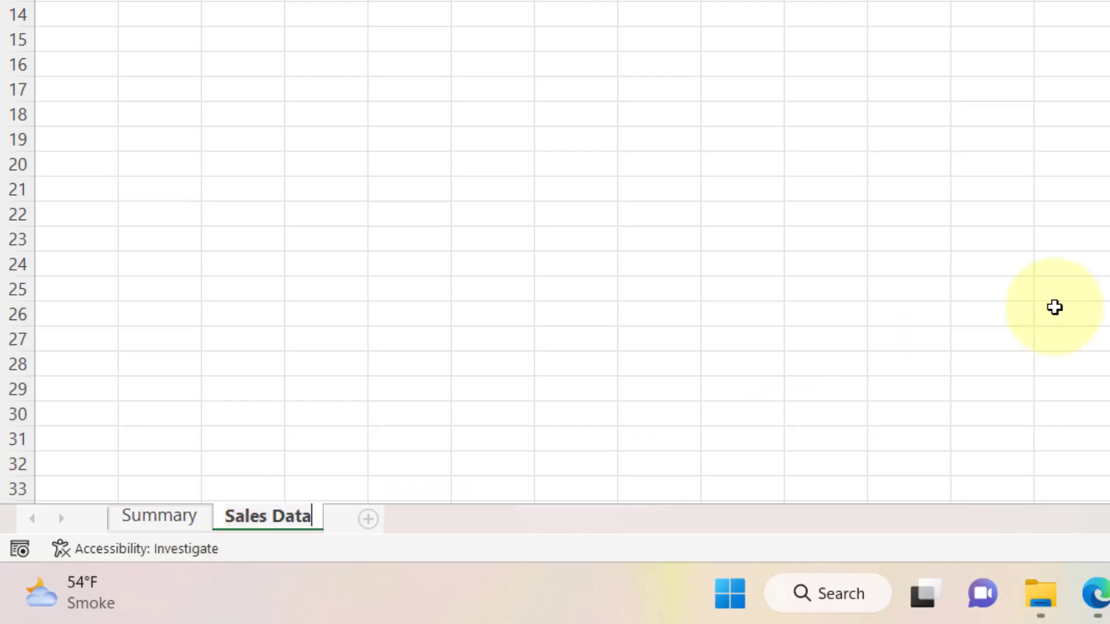
key(Return)
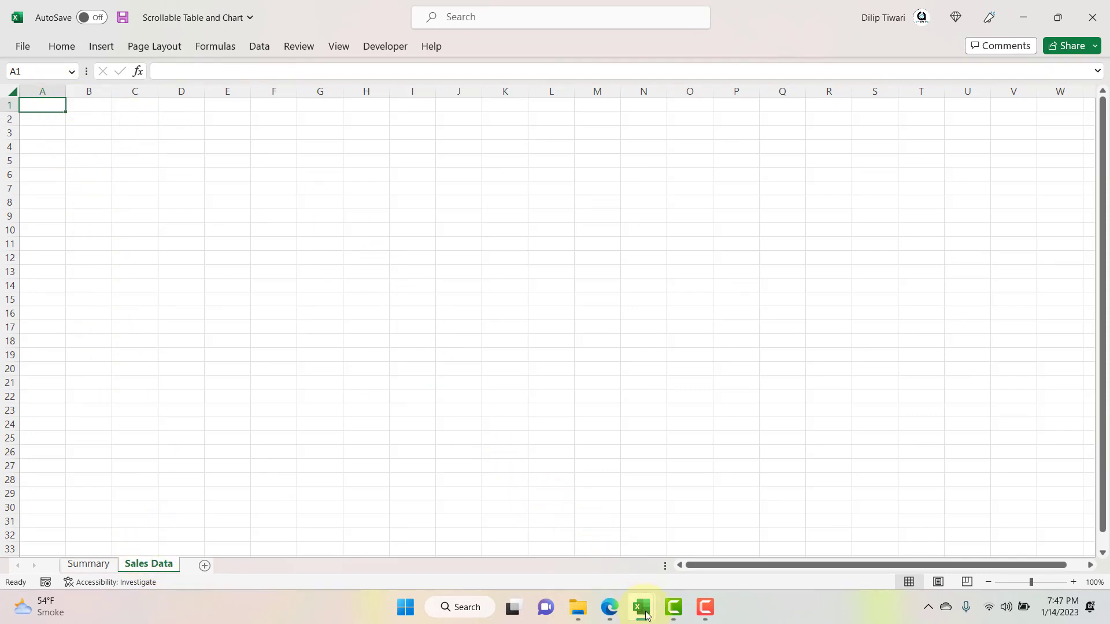
Copy columns A to M of the demo workbook's Sales Data sheet into the new workbook's Sales Data sheet, starting at A1
mouse_move(646, 615)
click(578, 549)
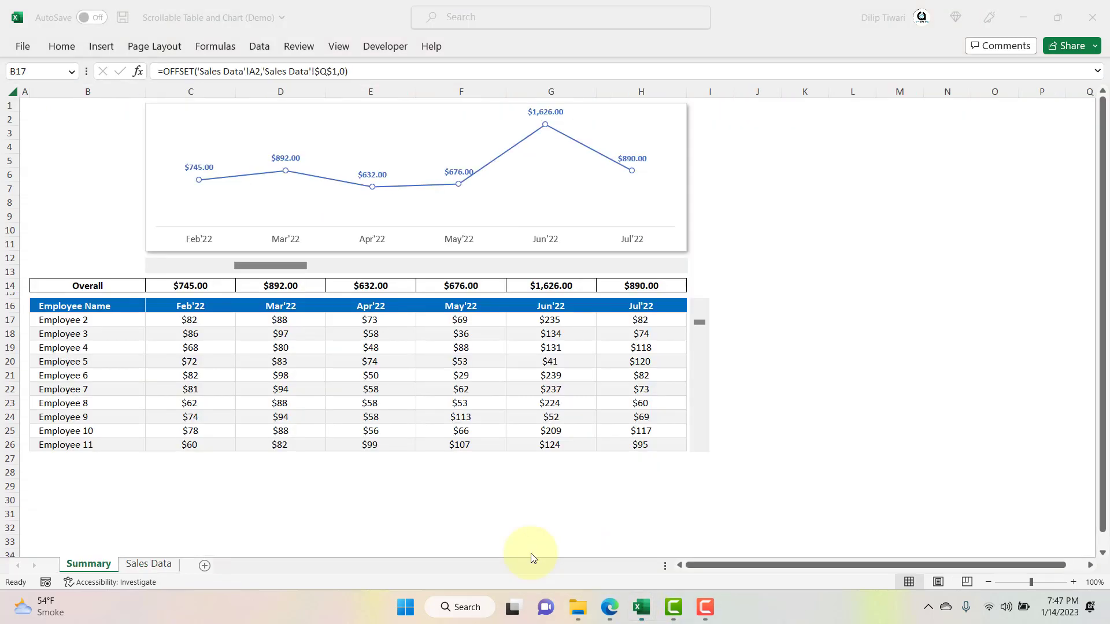
click(162, 566)
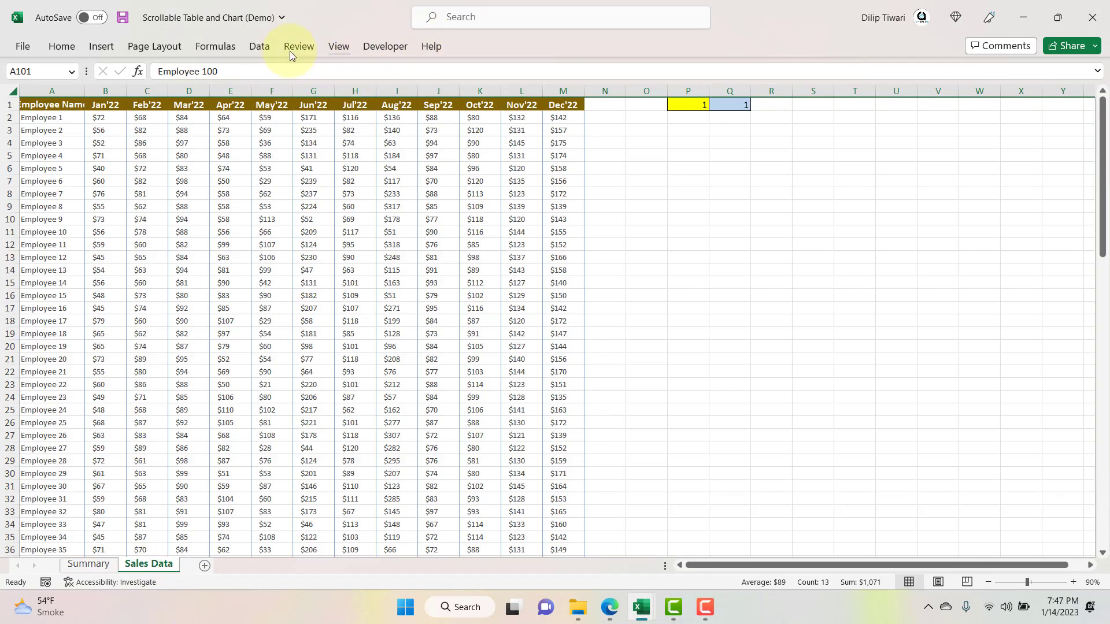
click(23, 92)
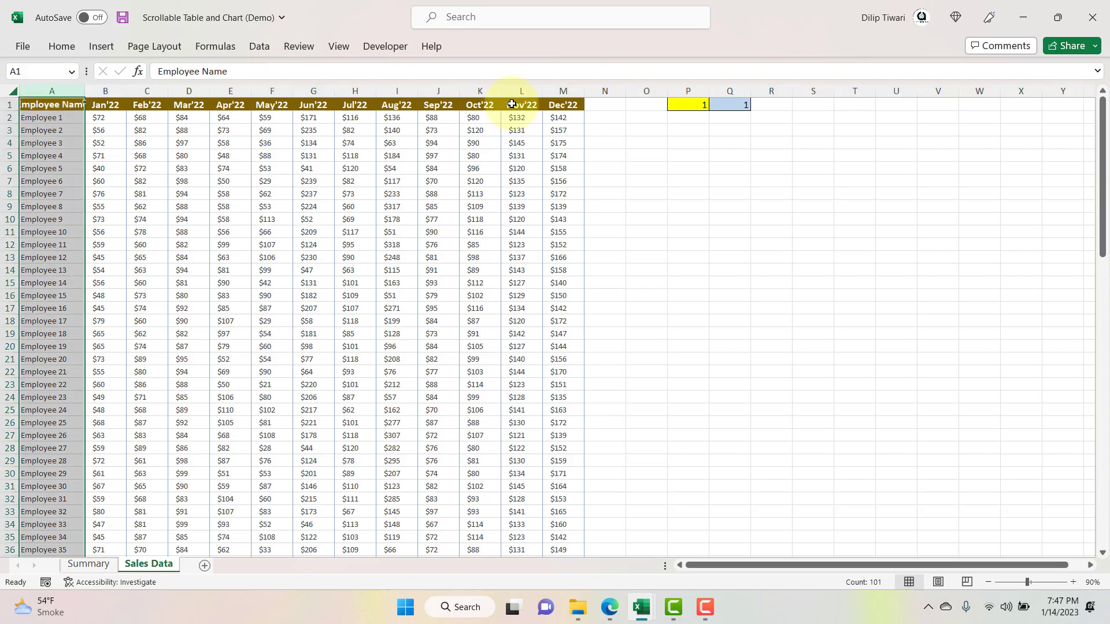
shift+click(573, 86)
key(ctrl+c)
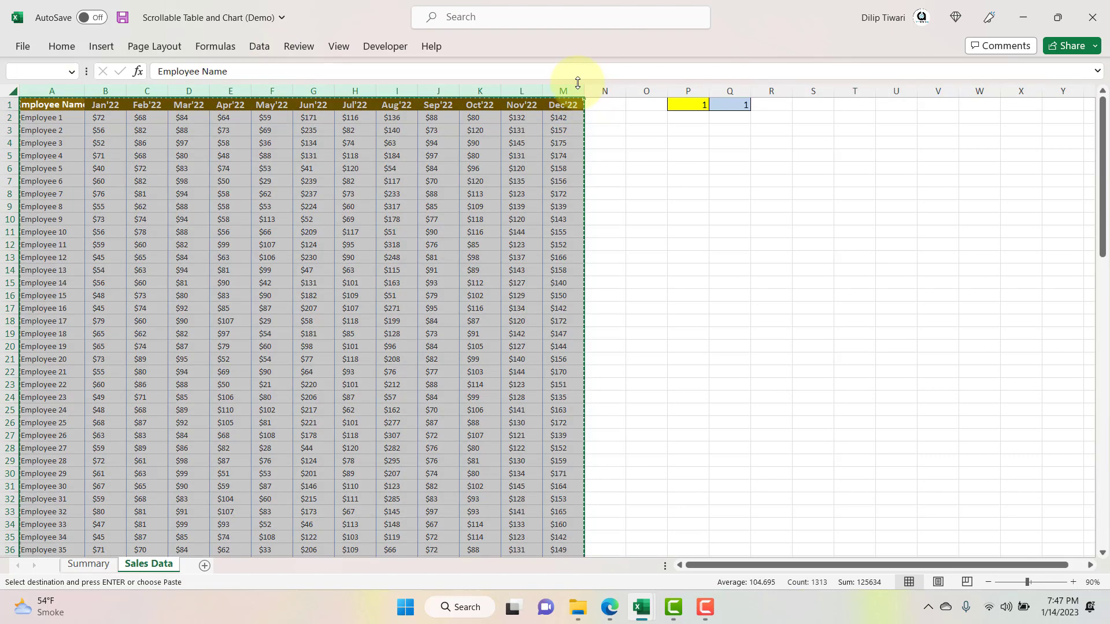
key(alt+Tab)
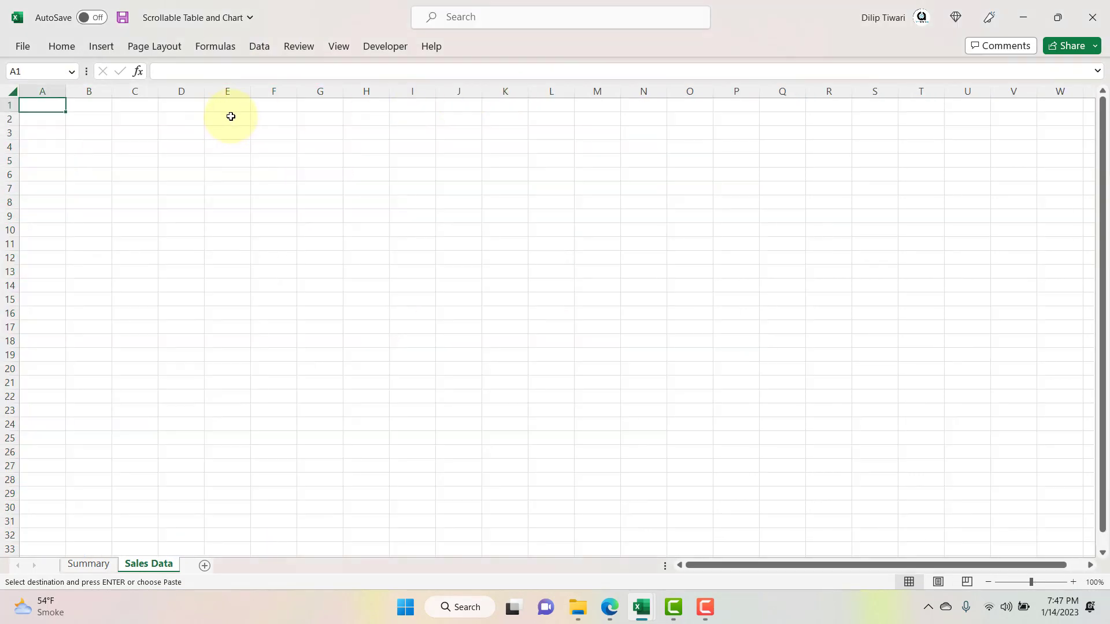
key(ctrl+v)
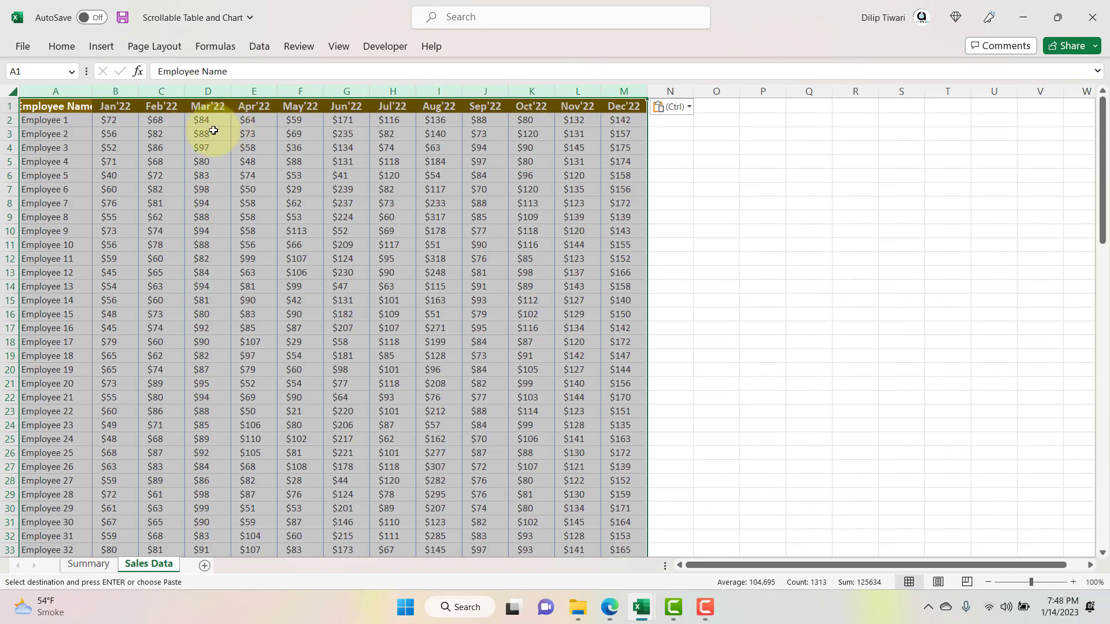
click(51, 106)
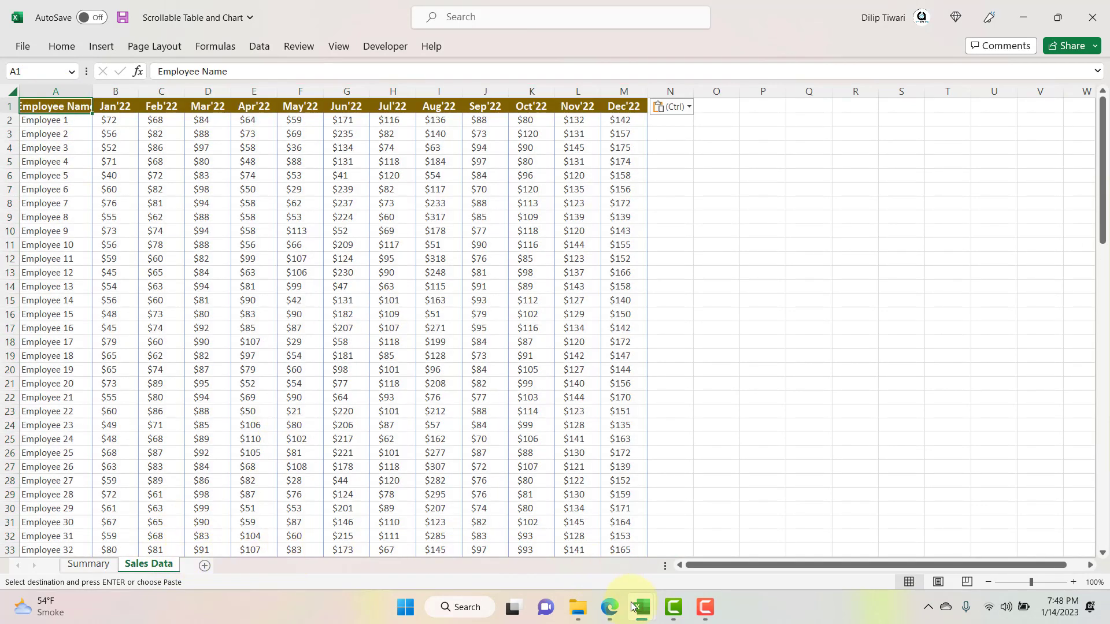
Close the Scrollable Table and Chart (Demo) workbook and return to the new workbook
mouse_move(639, 607)
click(625, 553)
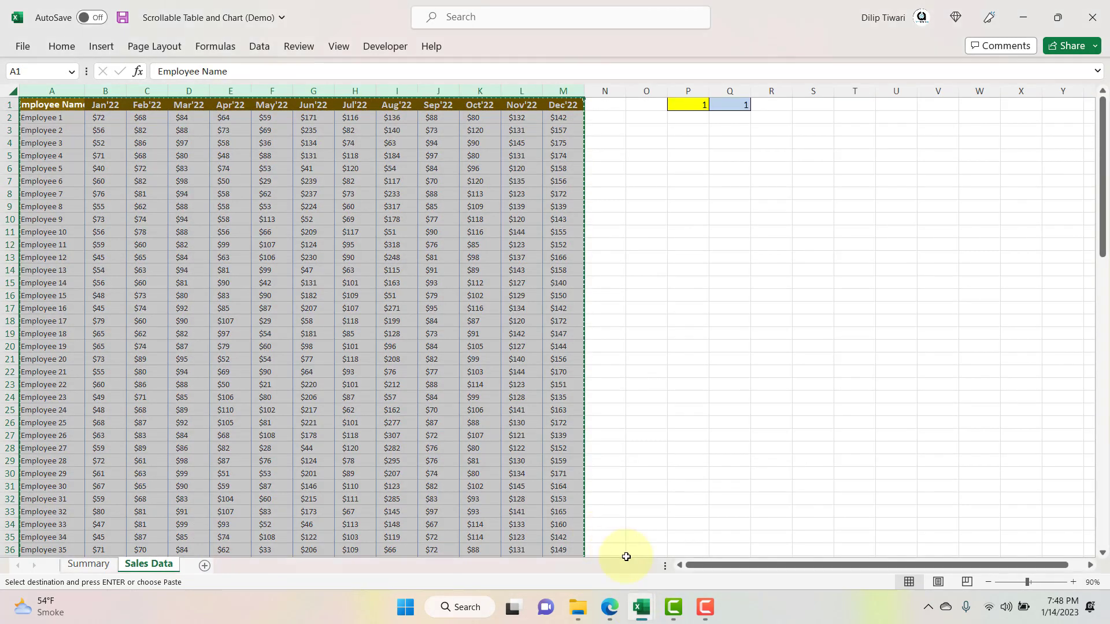
click(538, 353)
key(alt+F4)
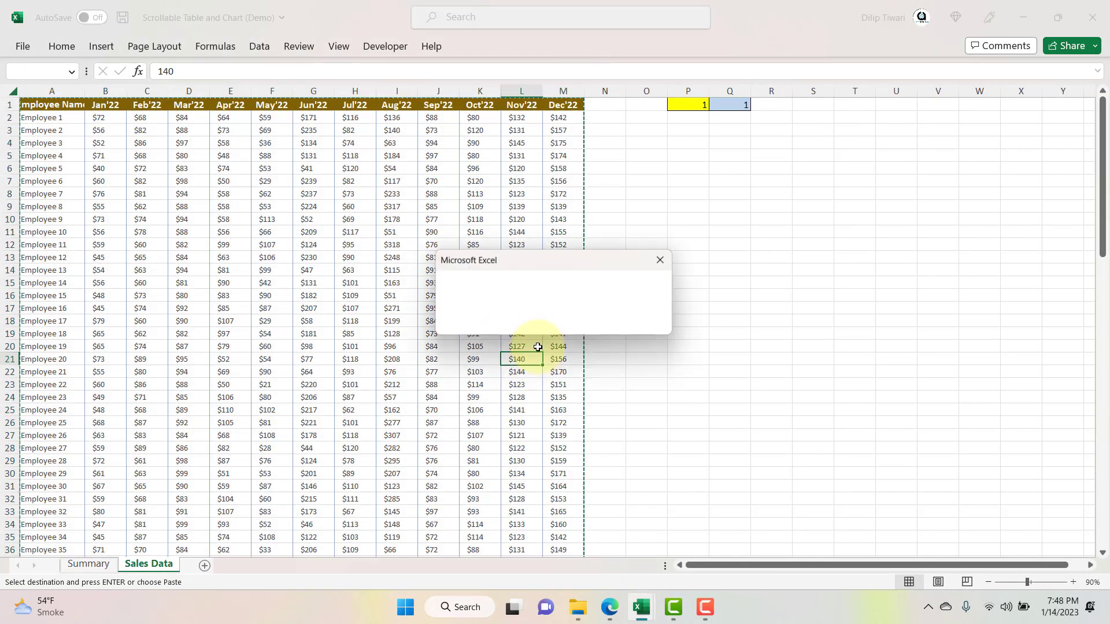
click(542, 330)
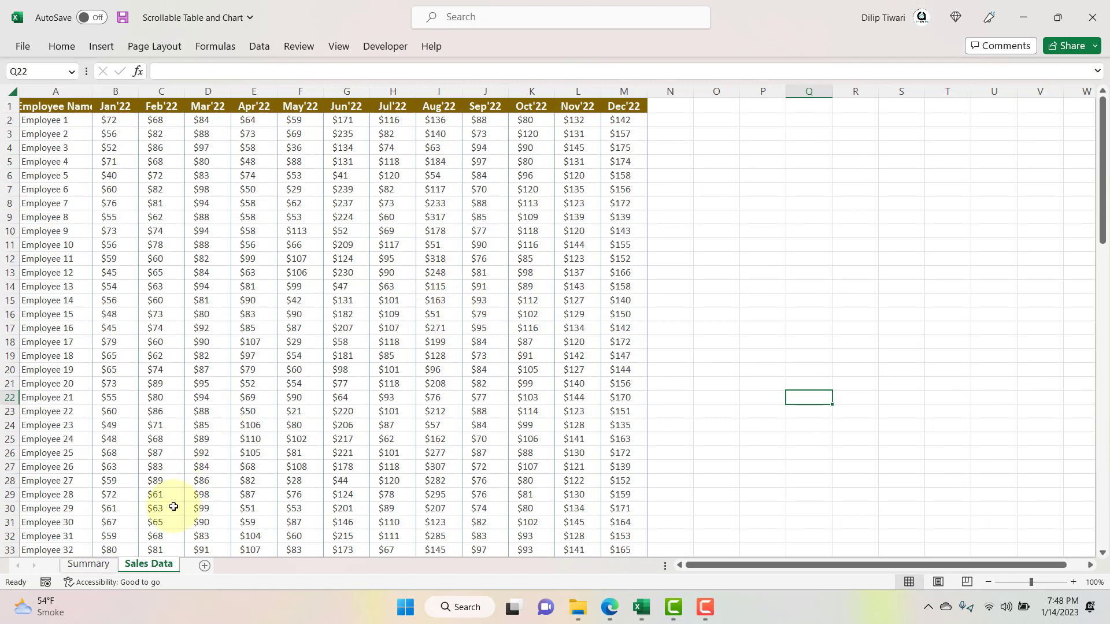
Hide the gridlines on the Summary sheet and return to cell A1
click(101, 564)
click(90, 194)
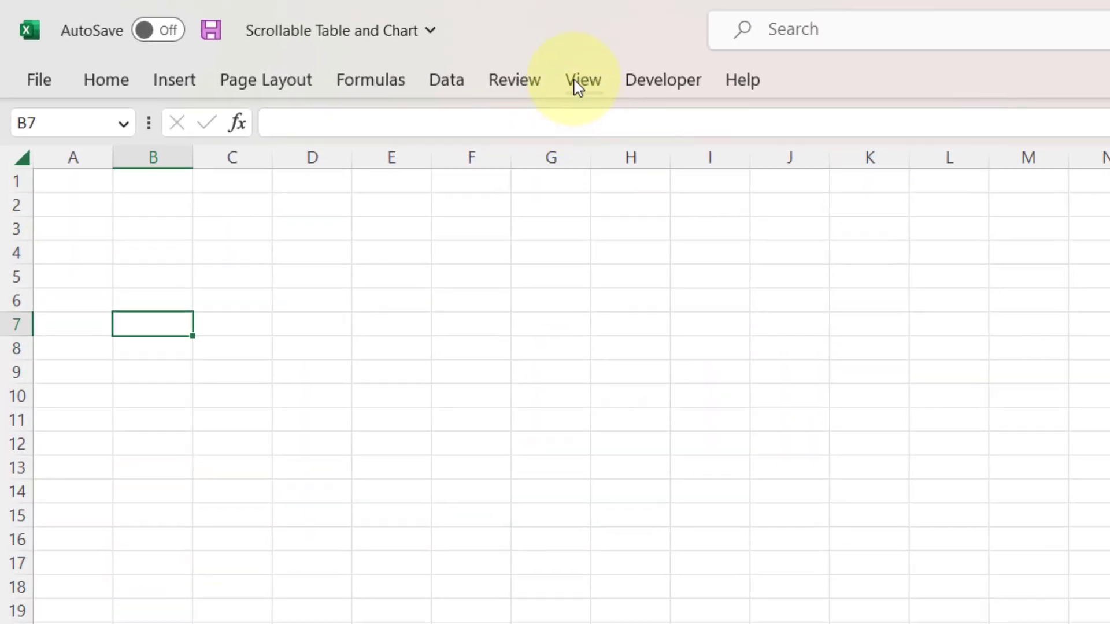
click(581, 81)
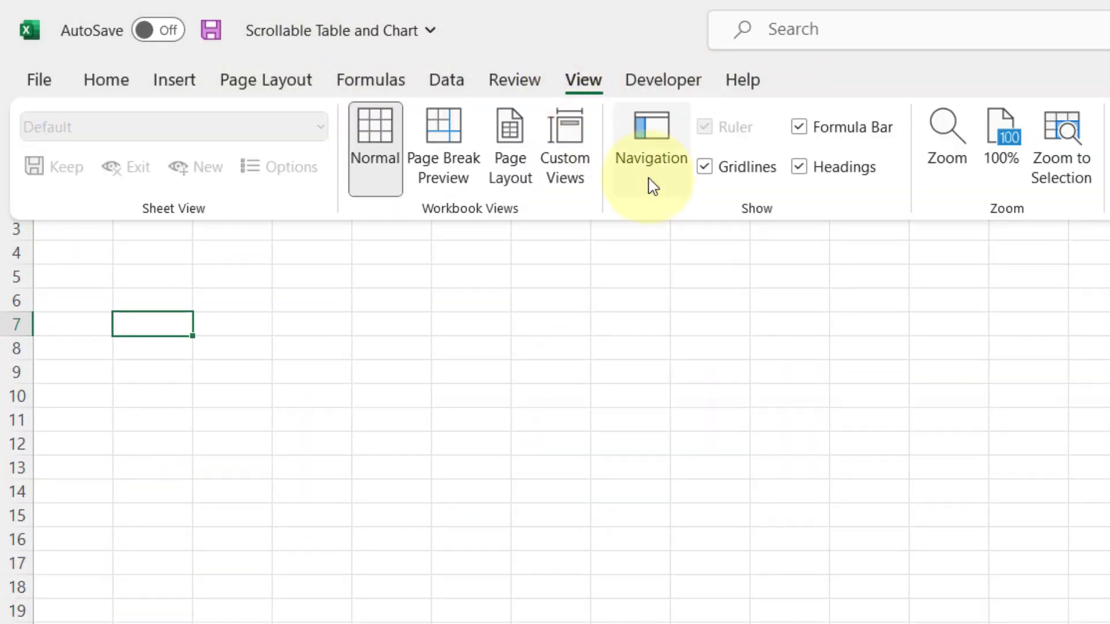
click(705, 167)
click(281, 327)
key(ctrl+Home)
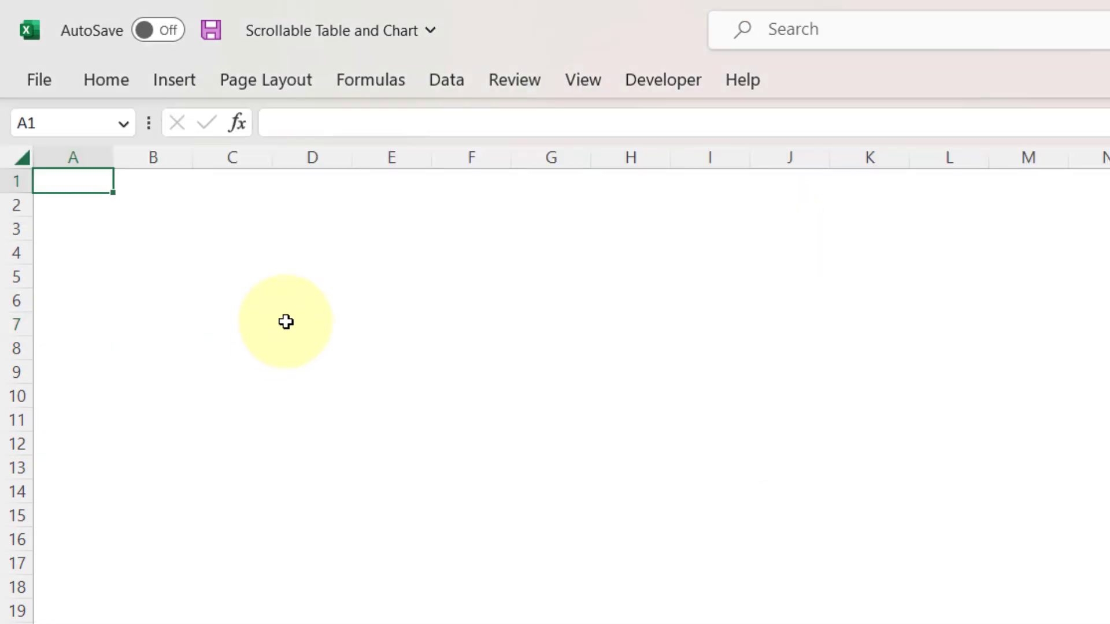
click(338, 254)
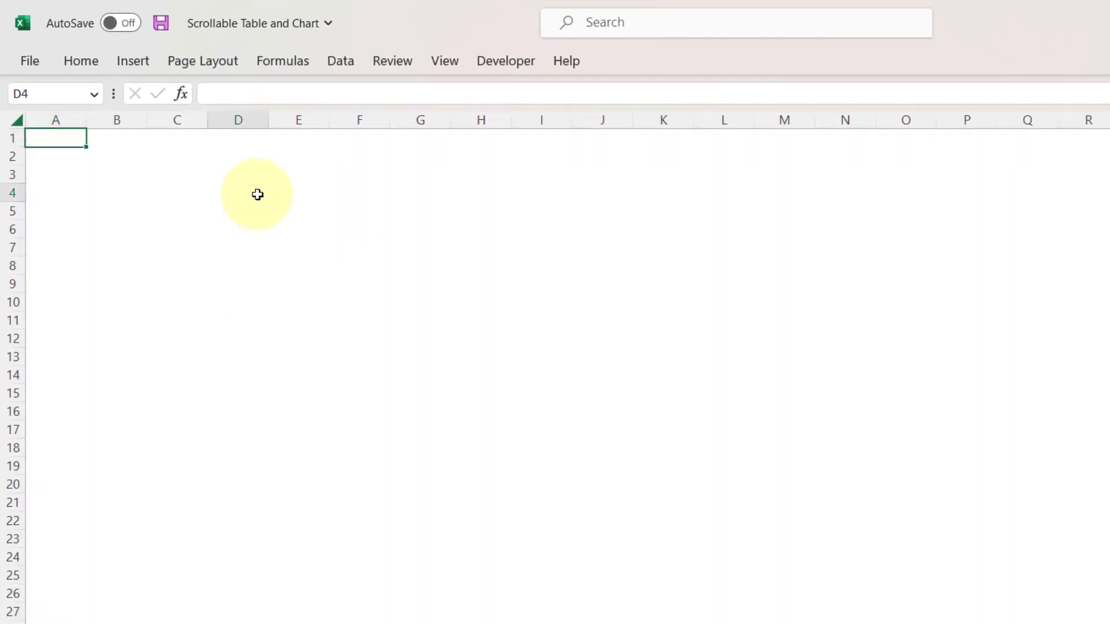
drag(257, 194, 710, 317)
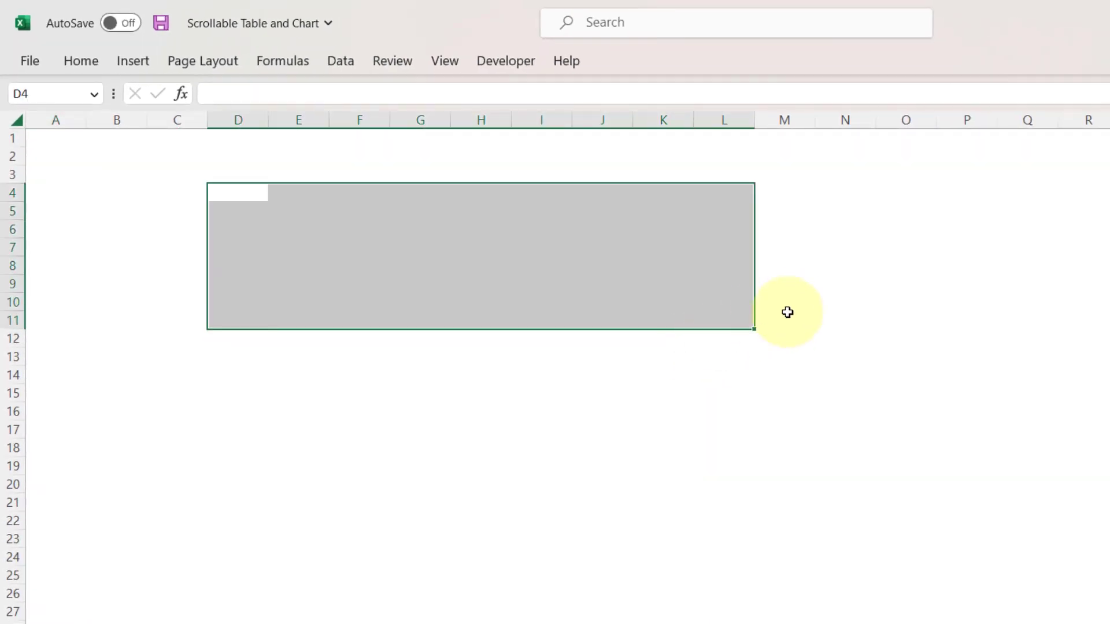
click(12, 134)
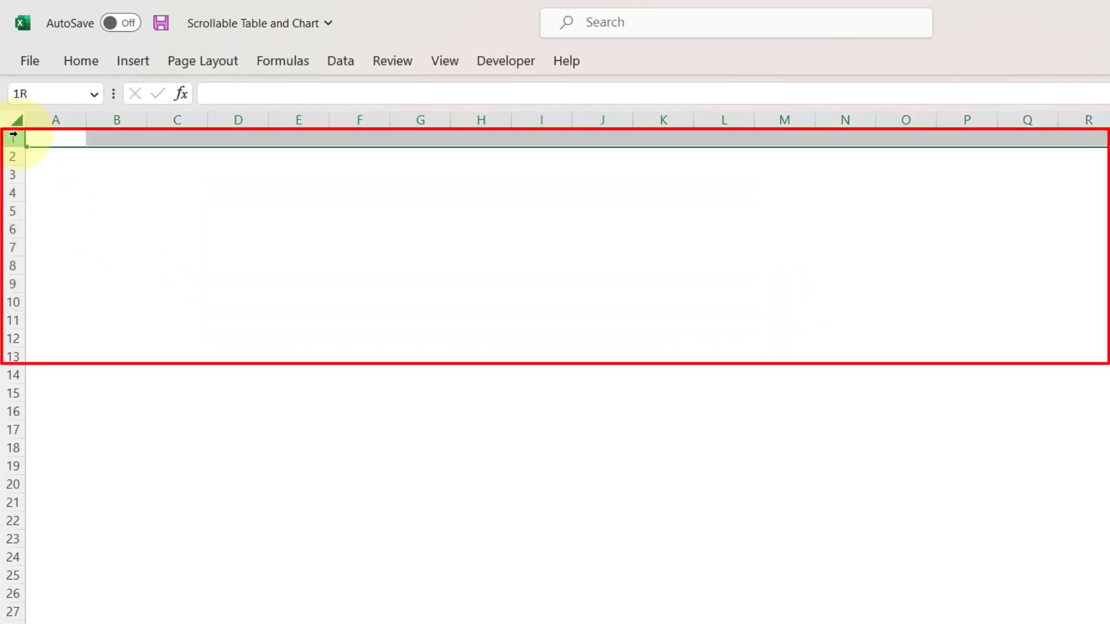
click(13, 354)
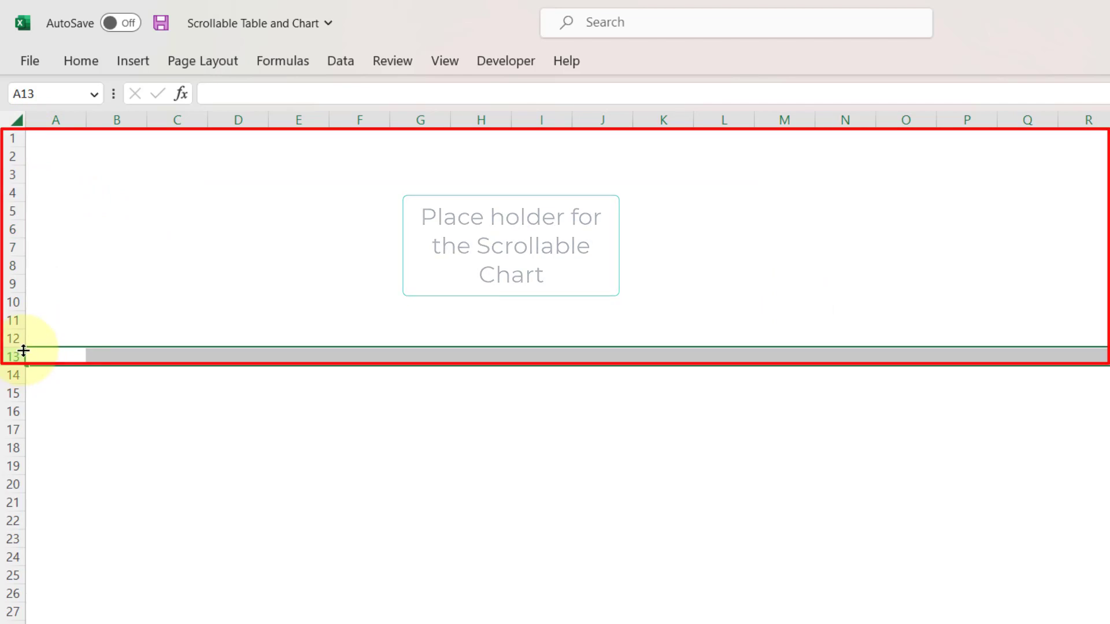
mouse_move(23, 349)
mouse_down()
mouse_move(29, 379)
mouse_move(14, 376)
mouse_up()
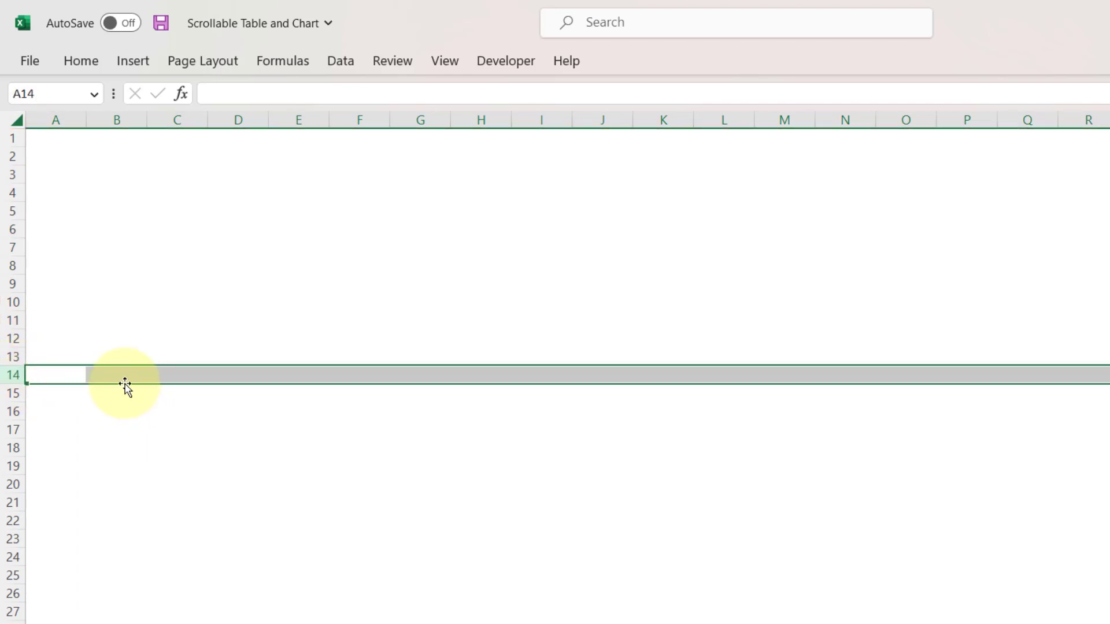
Narrow column A to about half its width and apply outline and inside borders to cells B14:H14
click(113, 371)
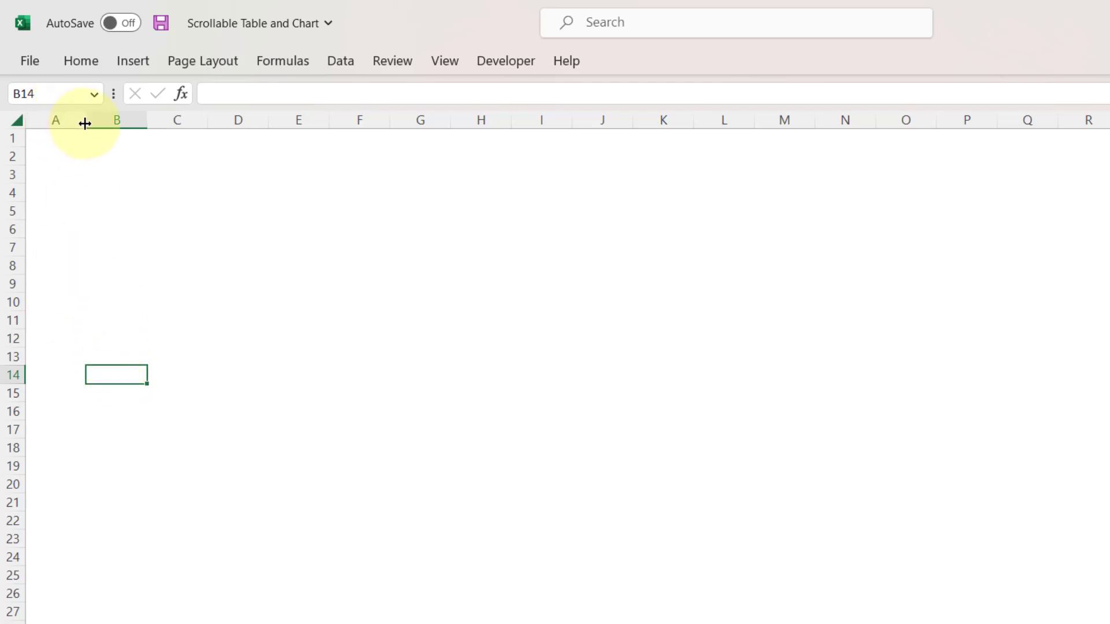
drag(86, 120, 54, 122)
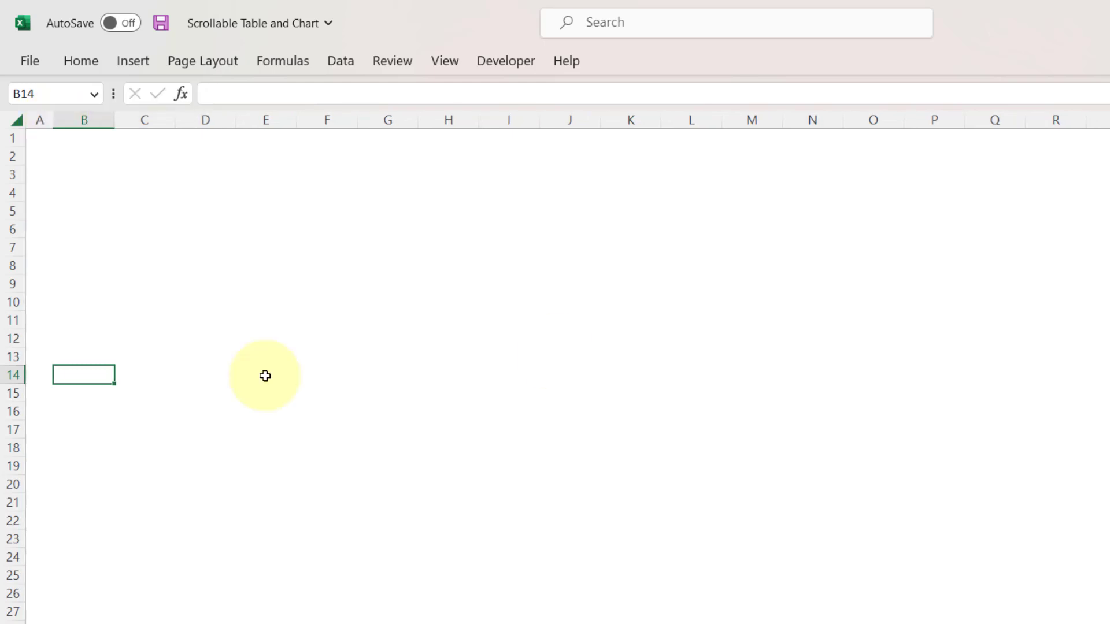
key(shift+Left)
key(shift+Left)
key(shift+Left)
key(shift+Left)
key(shift+Left)
key(shift+Left)
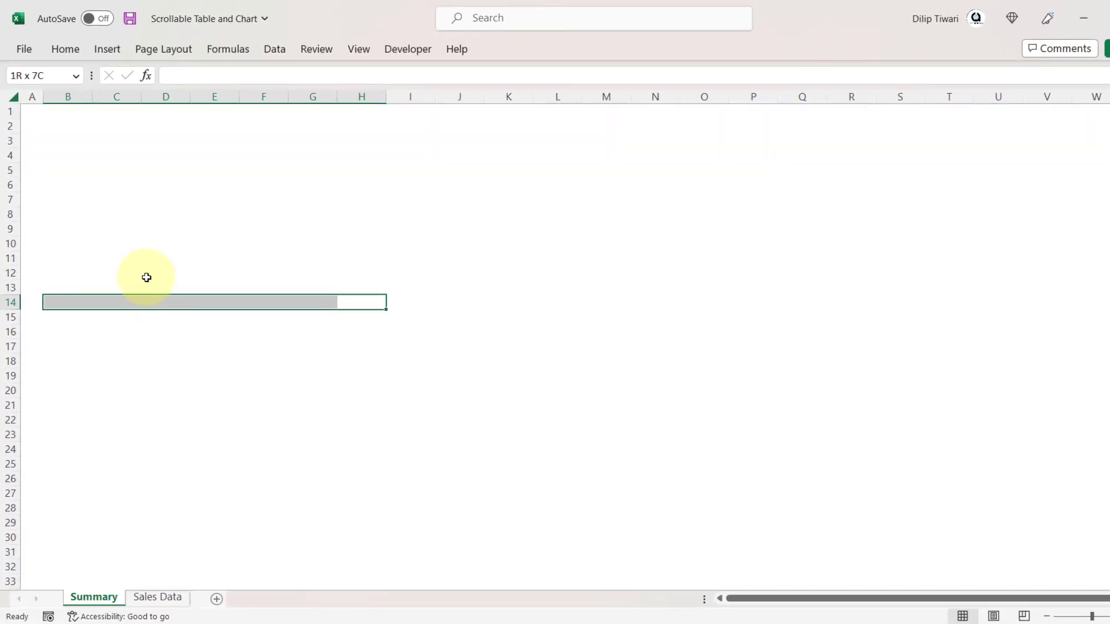
key(ctrl+1)
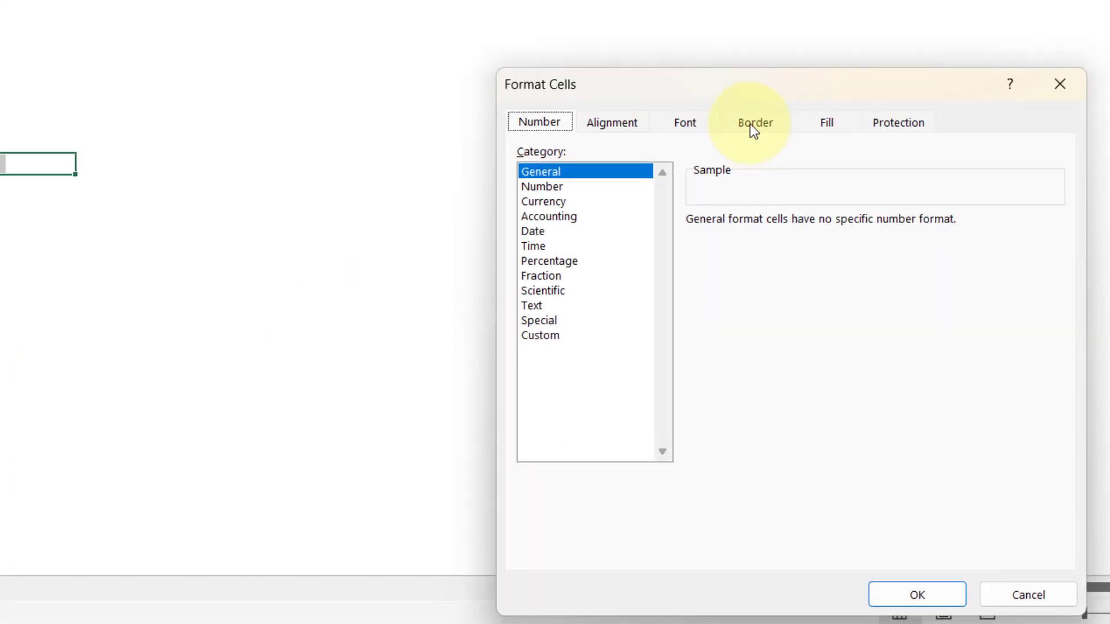
click(751, 123)
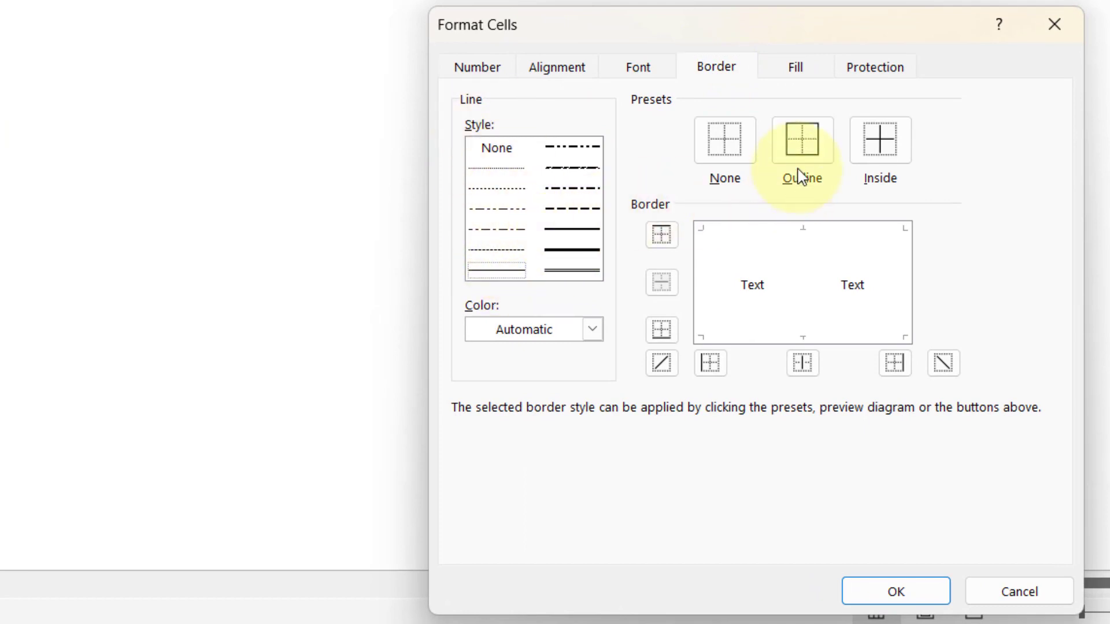
click(815, 151)
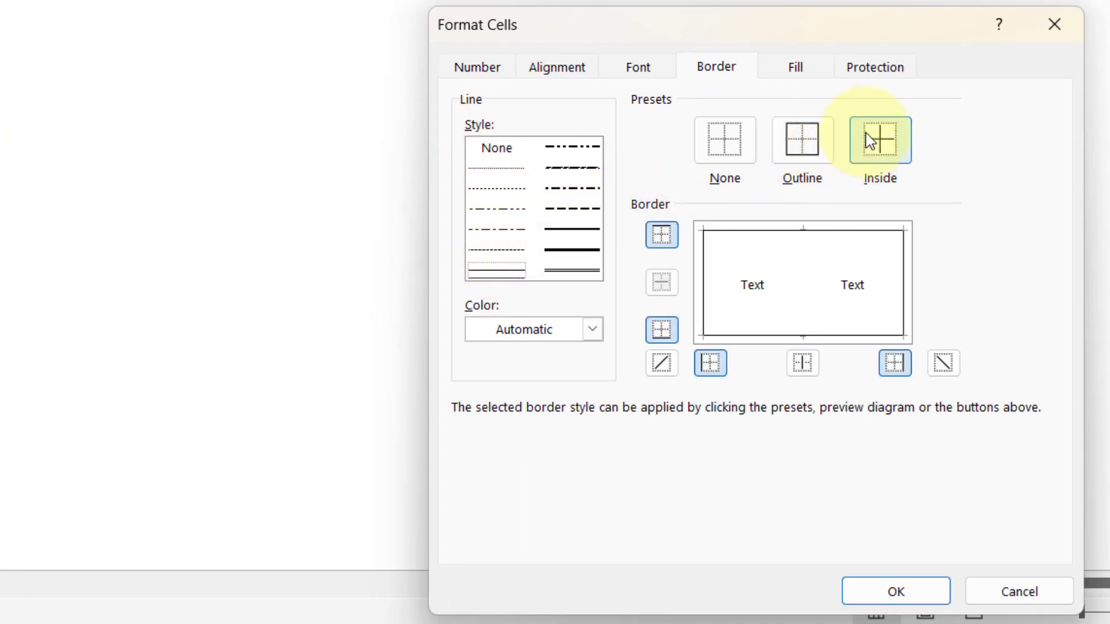
click(870, 142)
click(892, 590)
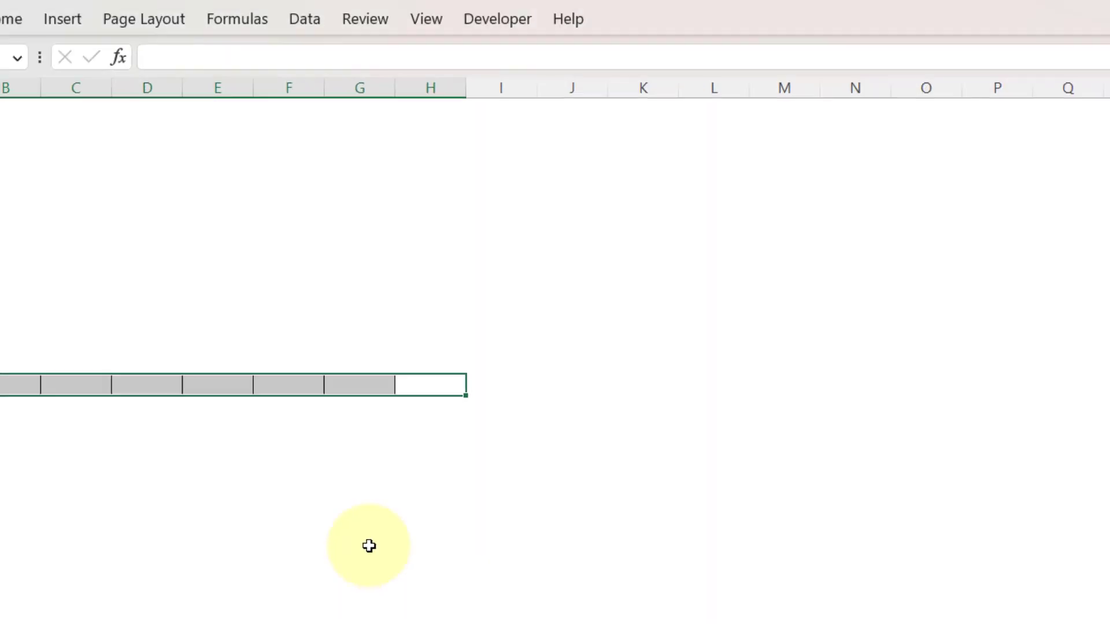
Widen columns B to H equally to roughly twice their width
click(369, 541)
click(8, 88)
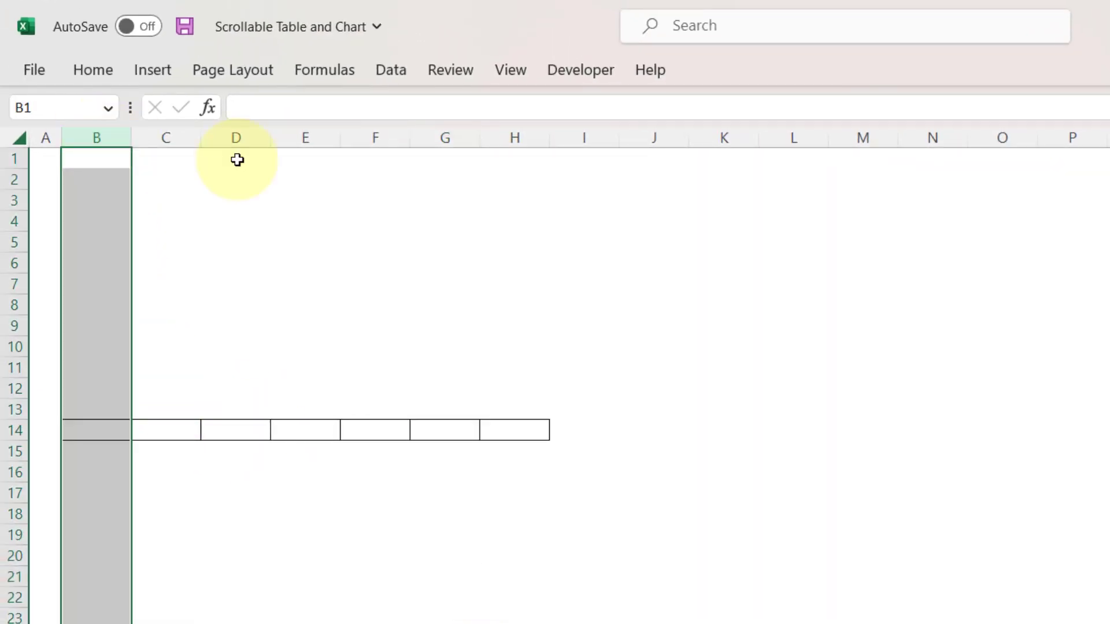
shift+click(516, 136)
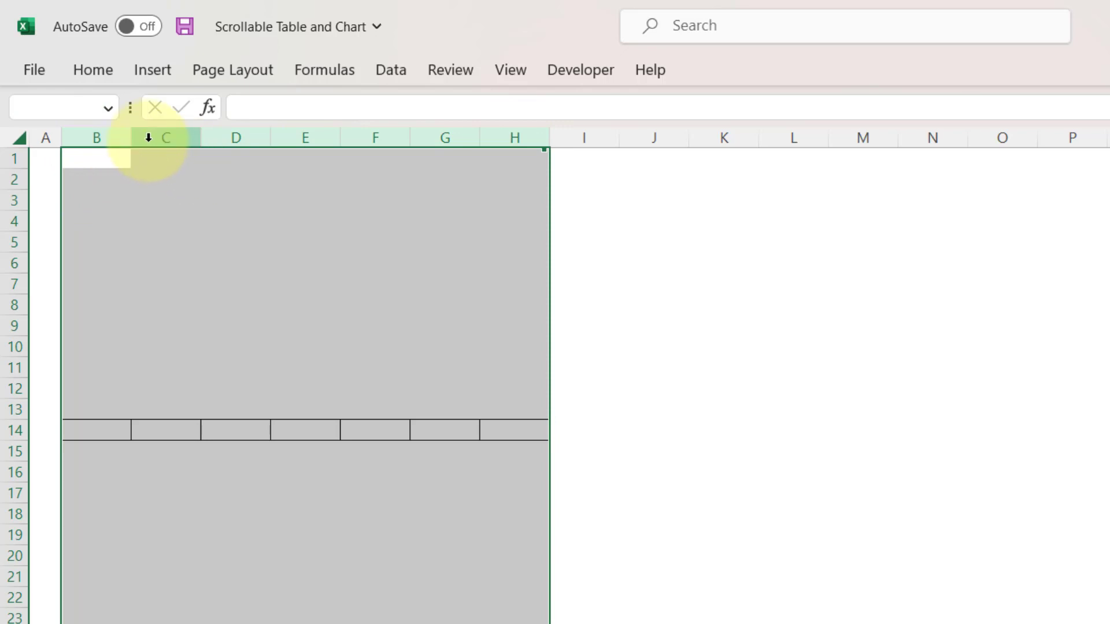
drag(133, 137, 209, 142)
click(347, 536)
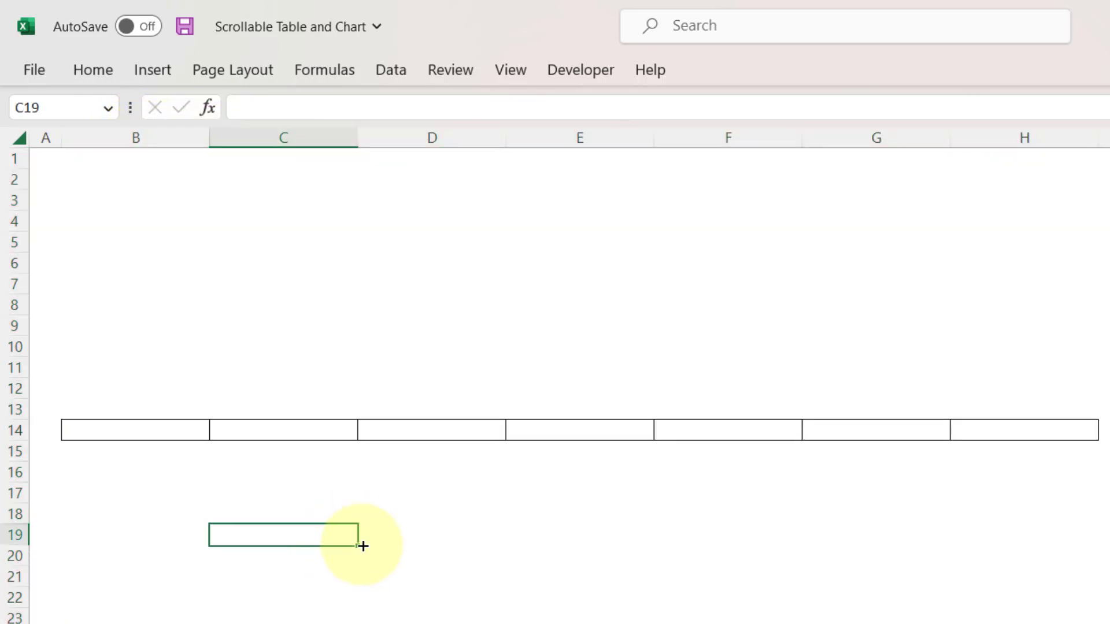
Enter the label Overall in cell B14
click(152, 437)
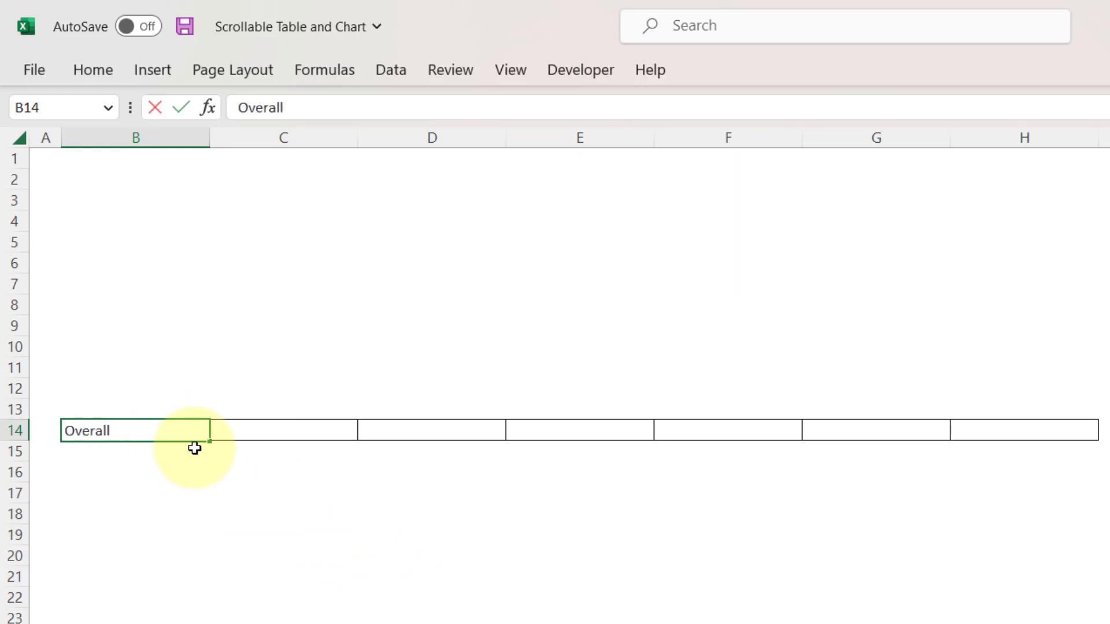
click(194, 448)
key(Up)
key(Right)
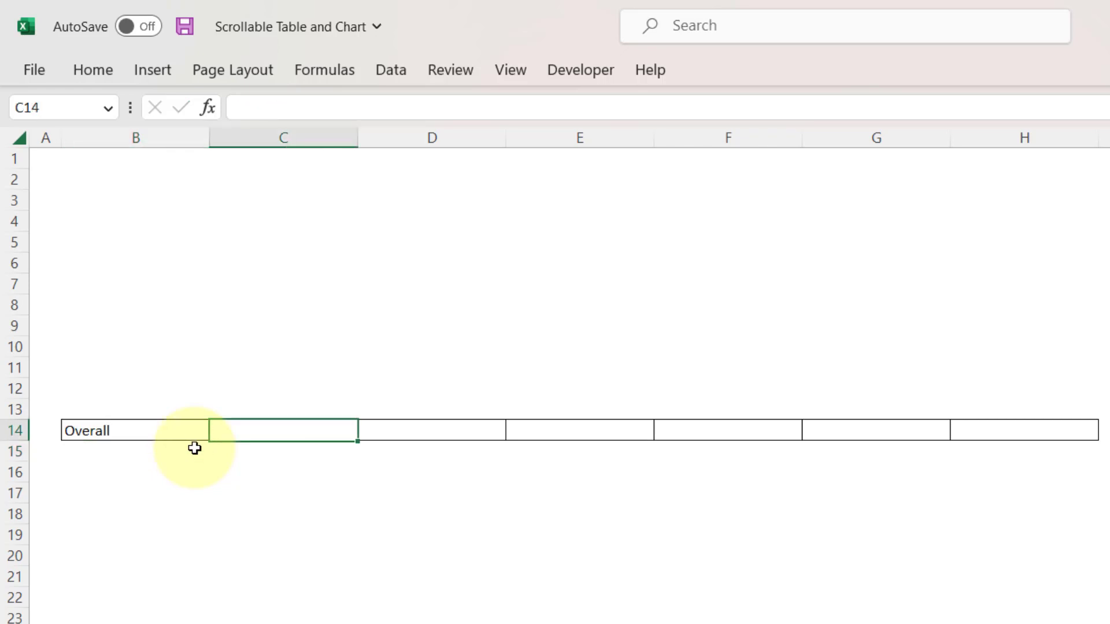
key(shift+Right)
key(shift+Right)
key(shift+Right)
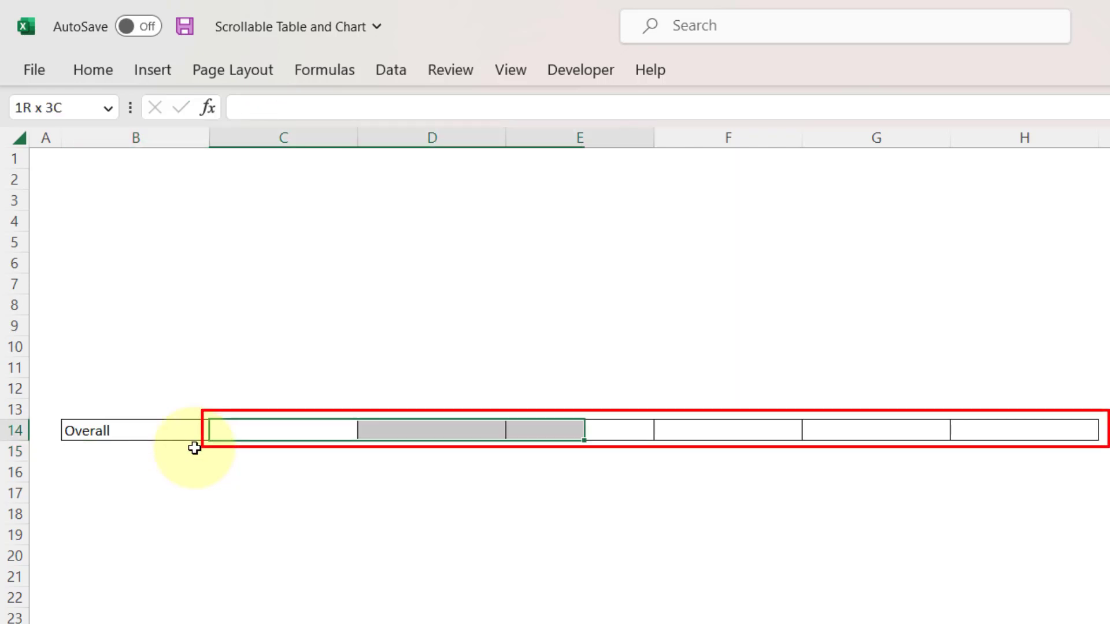
key(shift+Right)
key(shift+Right)
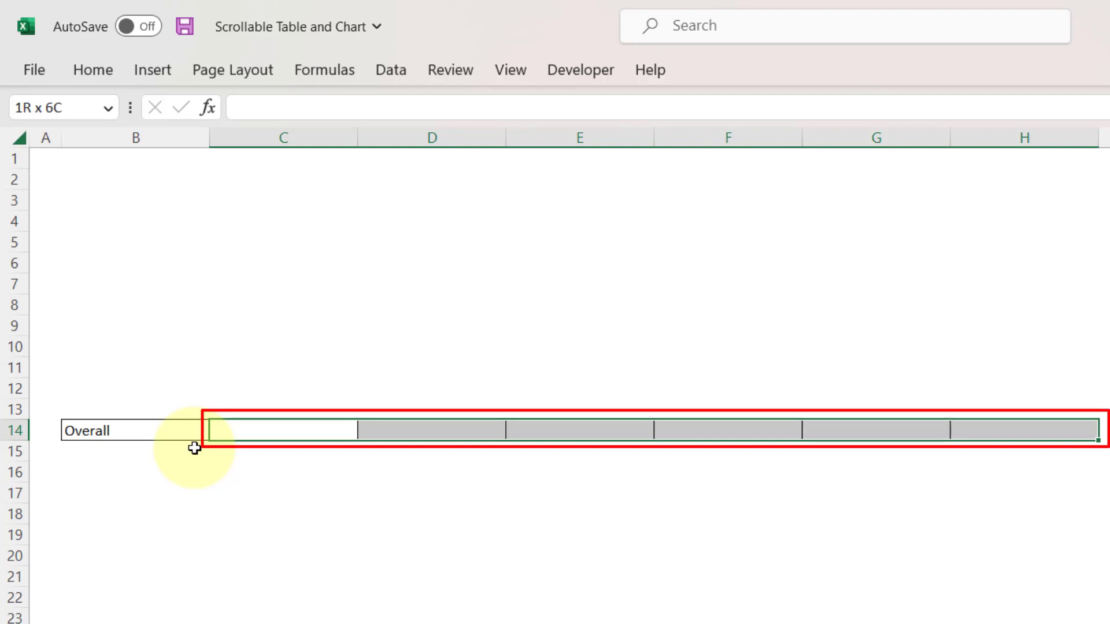
key(Left)
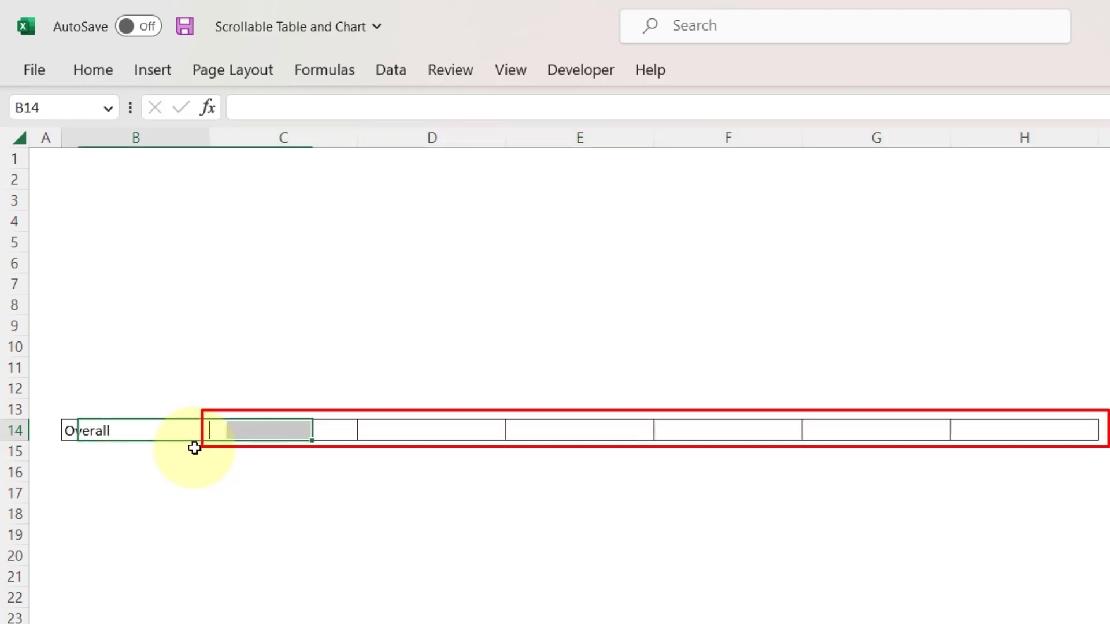
key(Right)
key(Right)
key(Right)
key(Right)
key(Right)
key(Right)
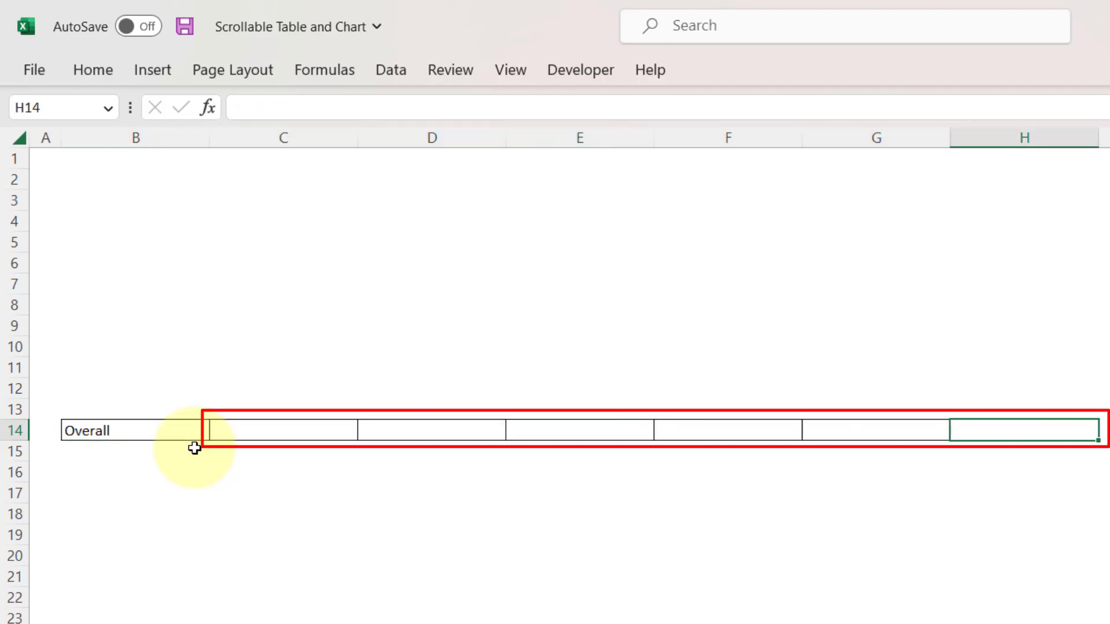
key(Left)
key(Left)
key(Left)
key(Left)
key(Left)
key(Left)
key(Left)
key(Down)
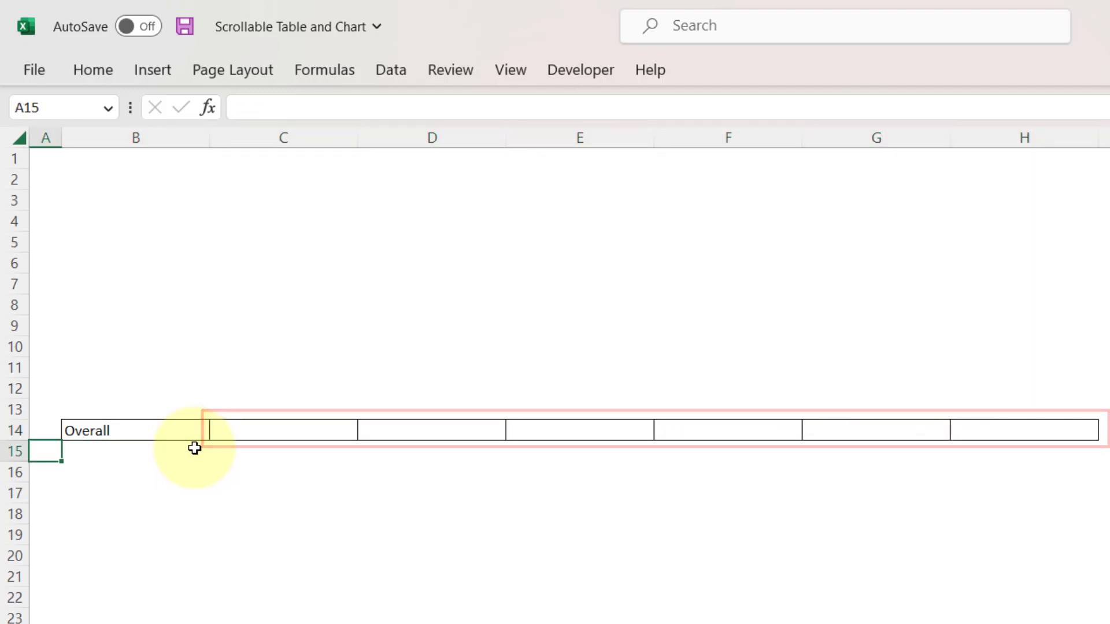
key(Right)
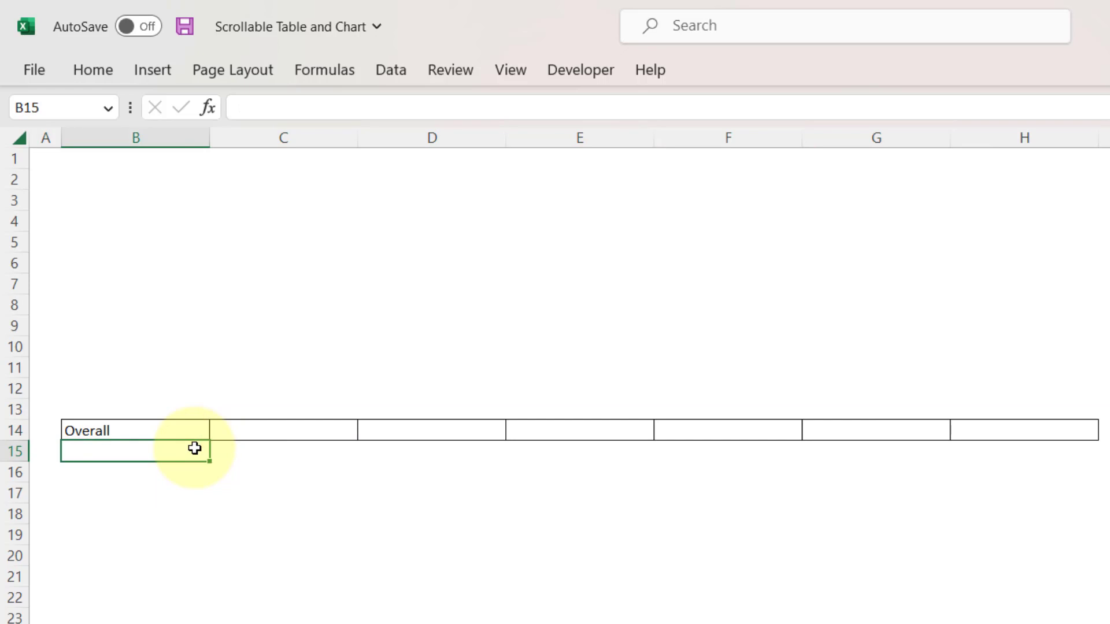
Reduce the height of row 15 to about half to form a thin spacer below the Overall row
click(17, 452)
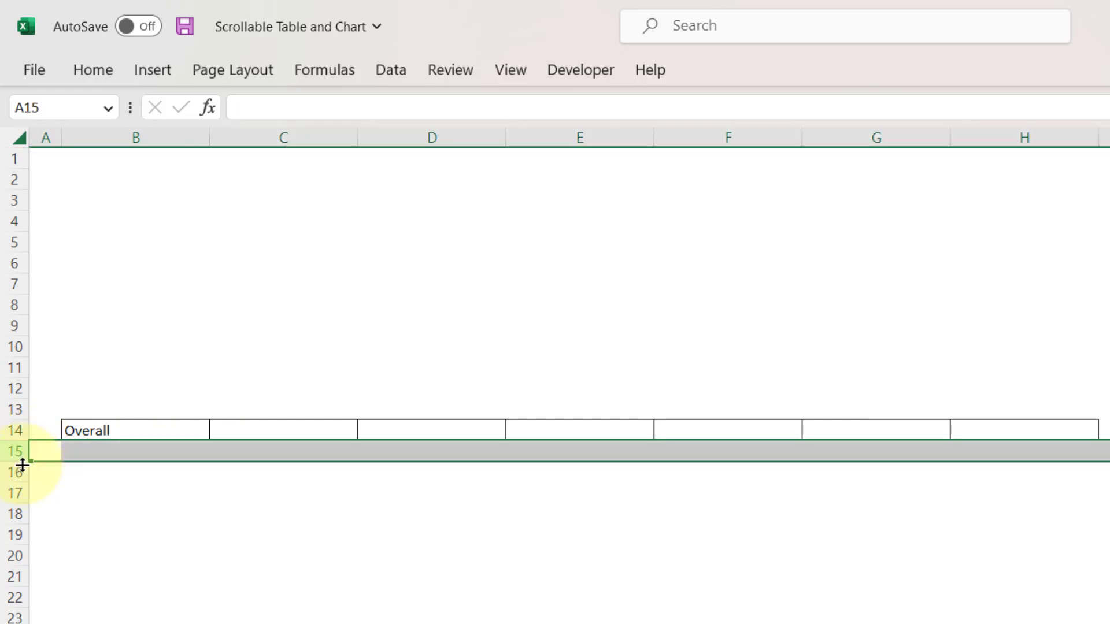
drag(19, 465, 14, 454)
click(89, 489)
click(96, 454)
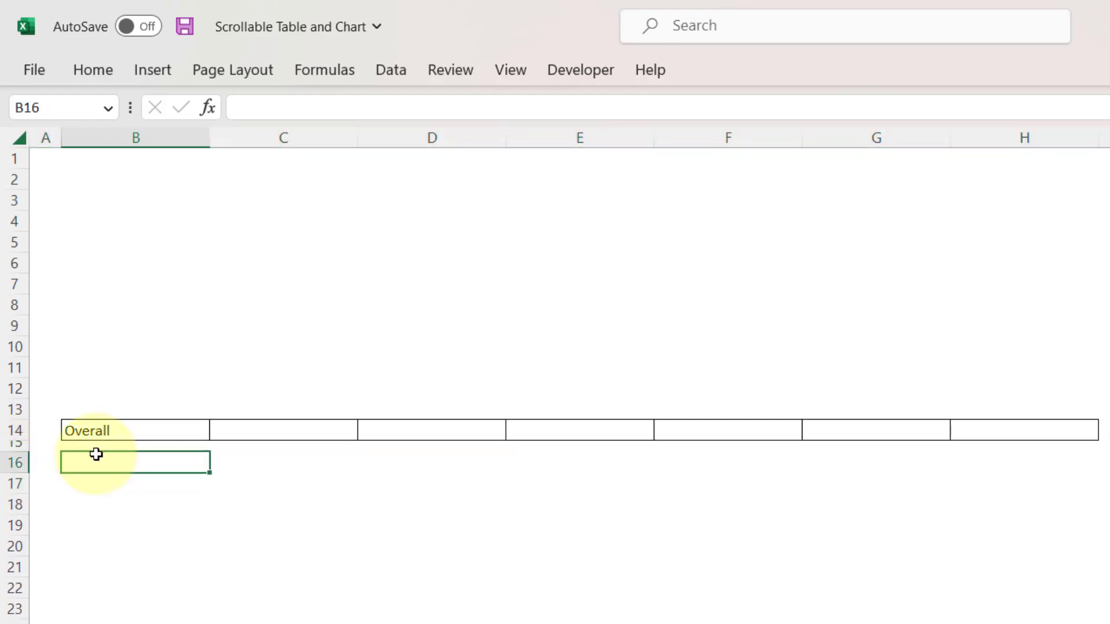
click(97, 446)
click(1057, 446)
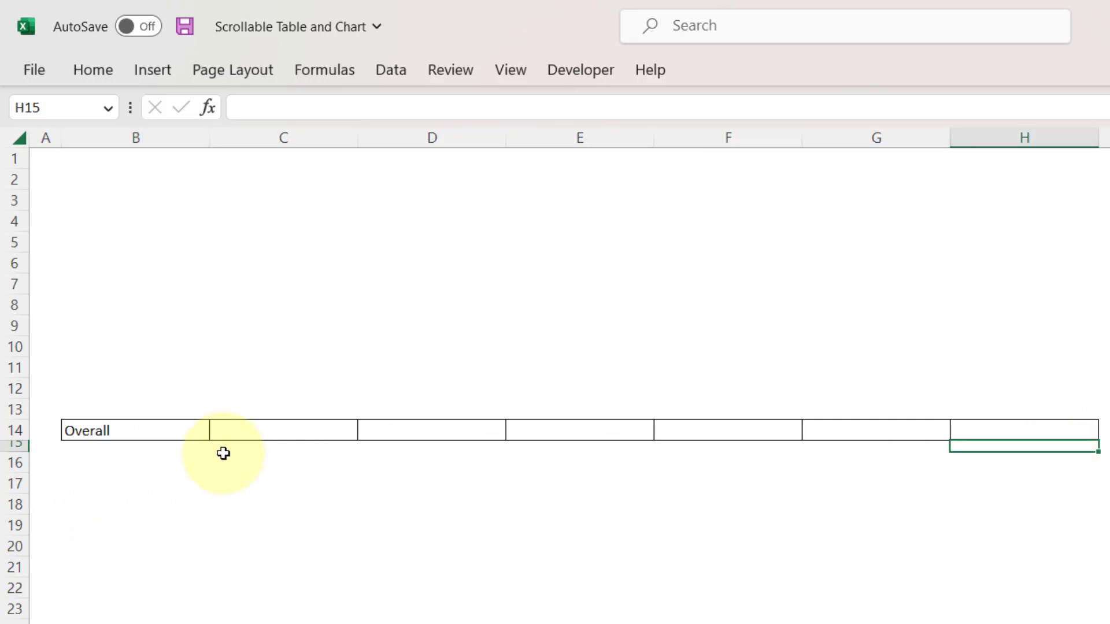
Fill the header row cells B16:H16 with blue and set their font color to white
click(110, 464)
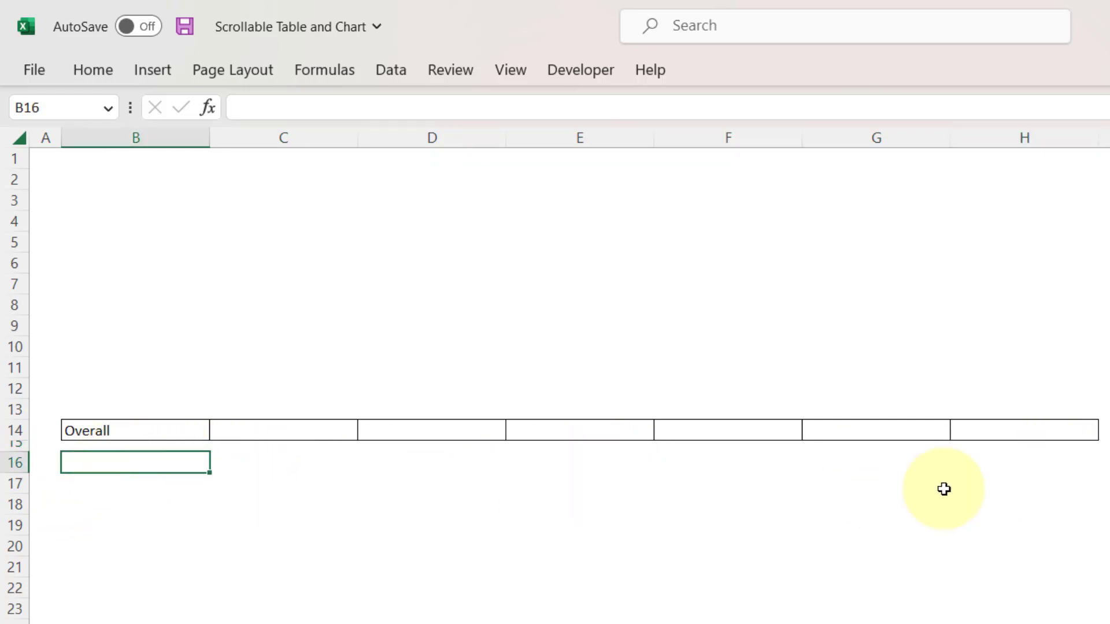
shift+click(1079, 468)
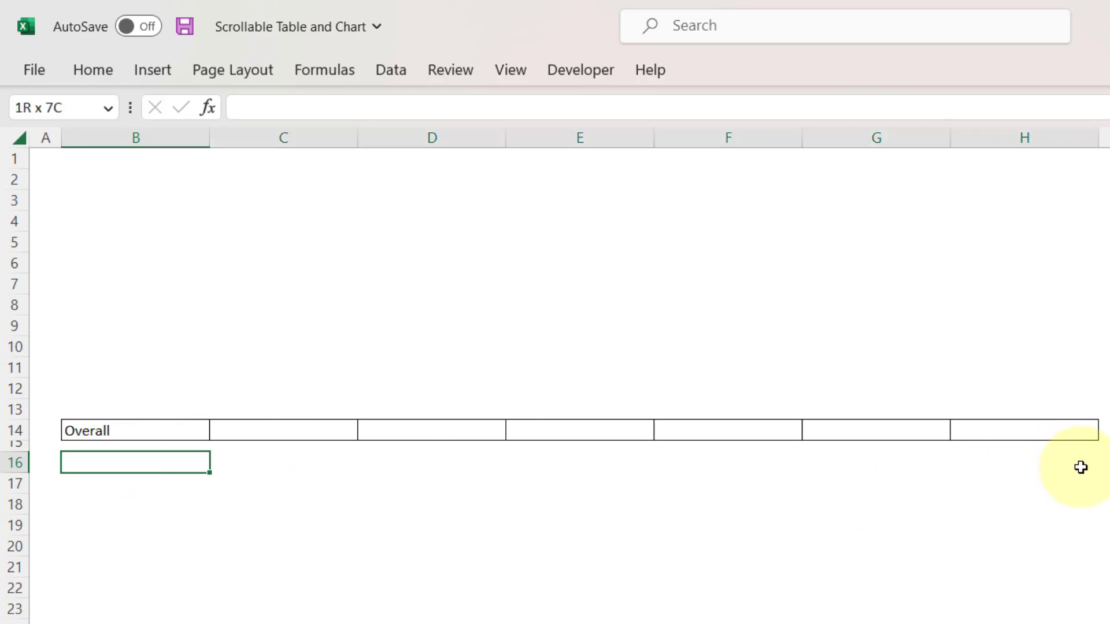
click(106, 75)
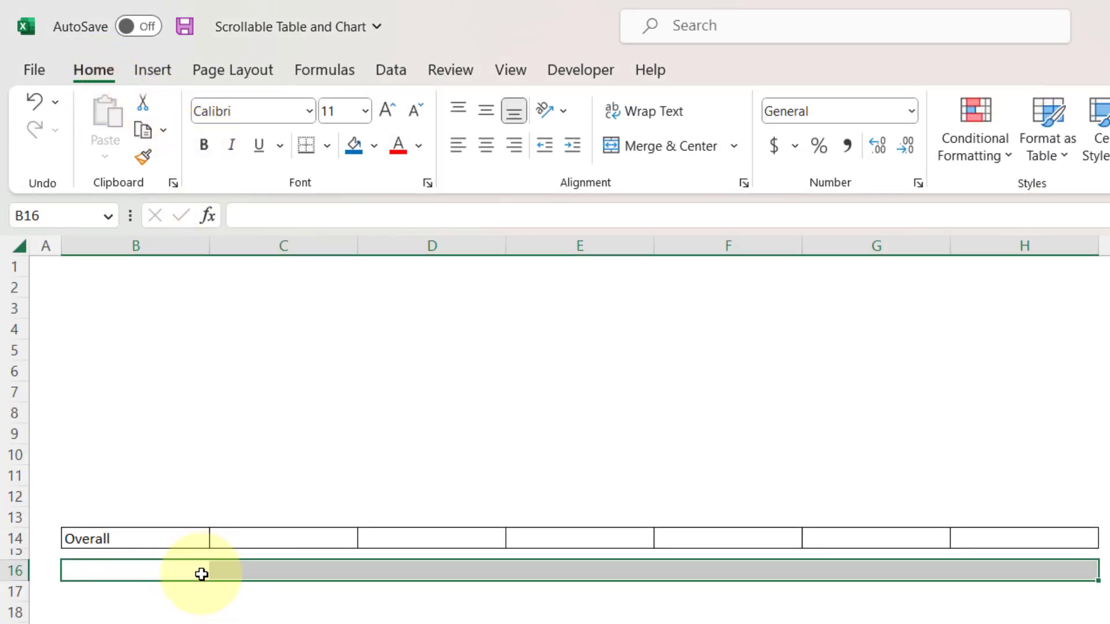
click(353, 147)
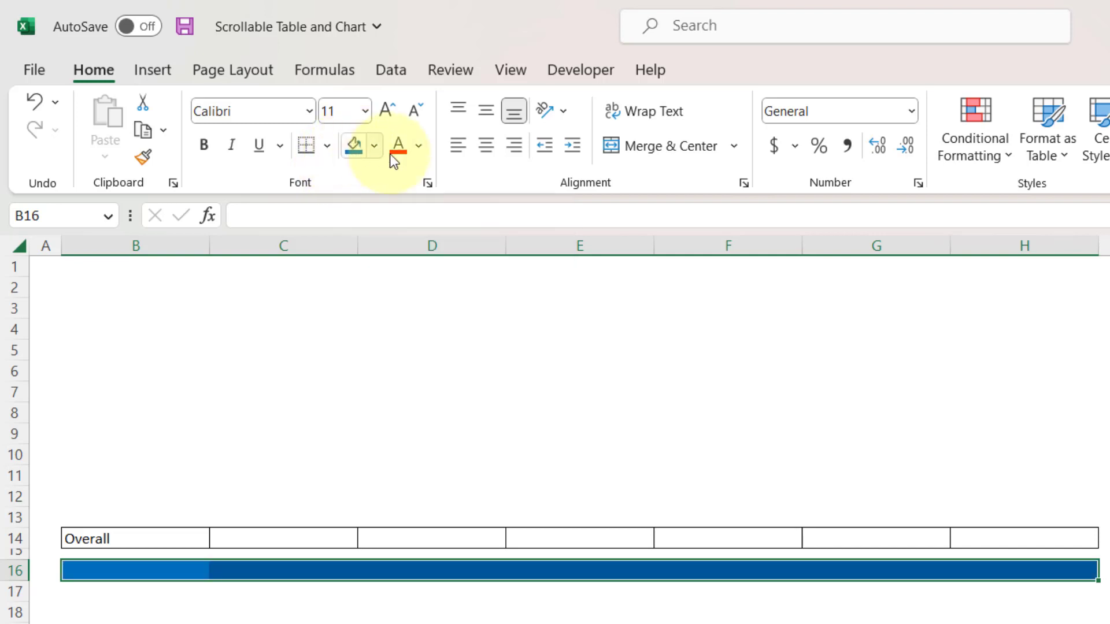
click(418, 145)
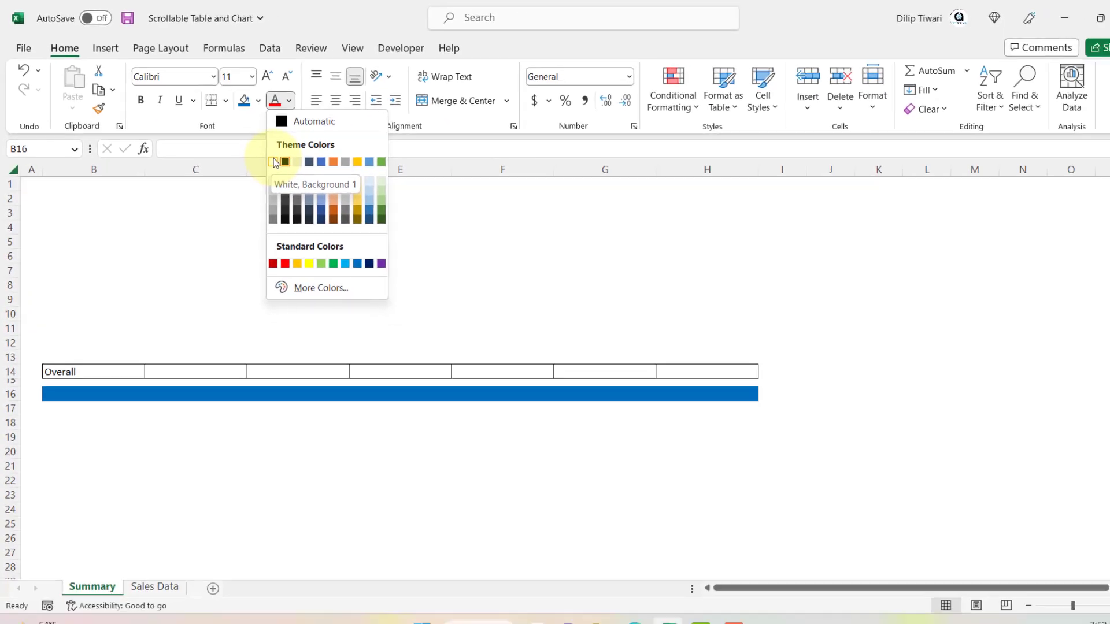
click(274, 162)
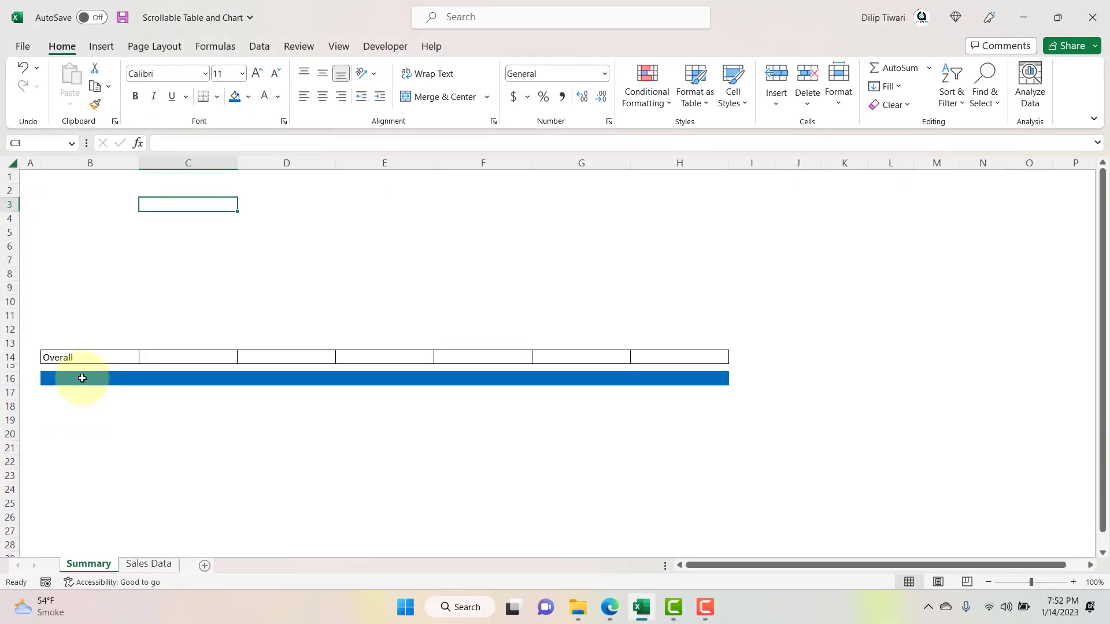
Add white inside borders between the blue header cells B16:H16
click(82, 394)
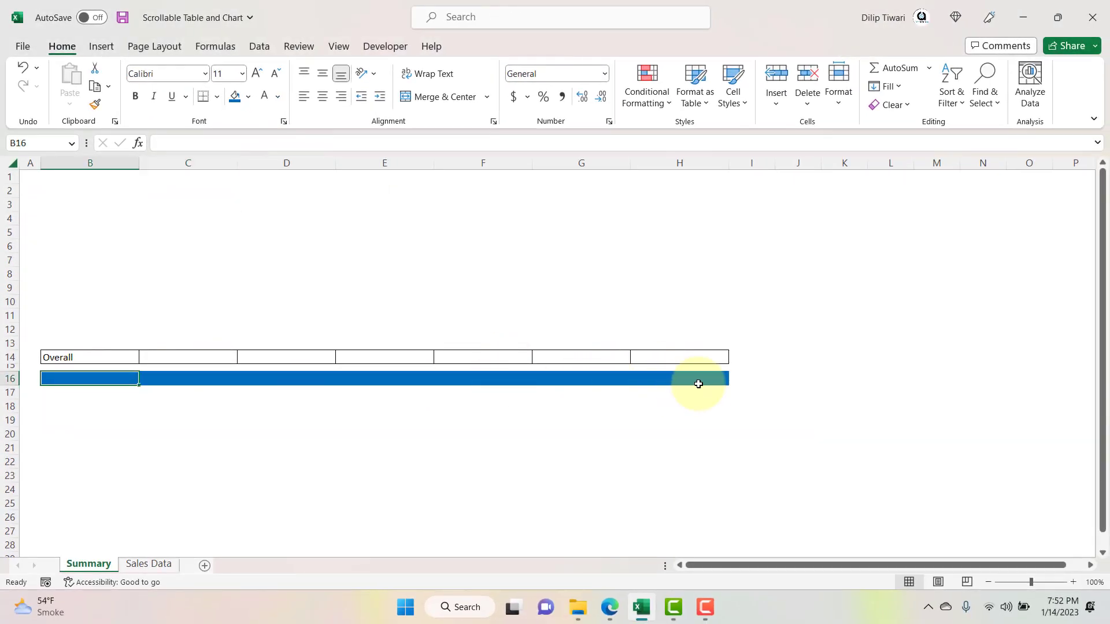
shift+click(706, 381)
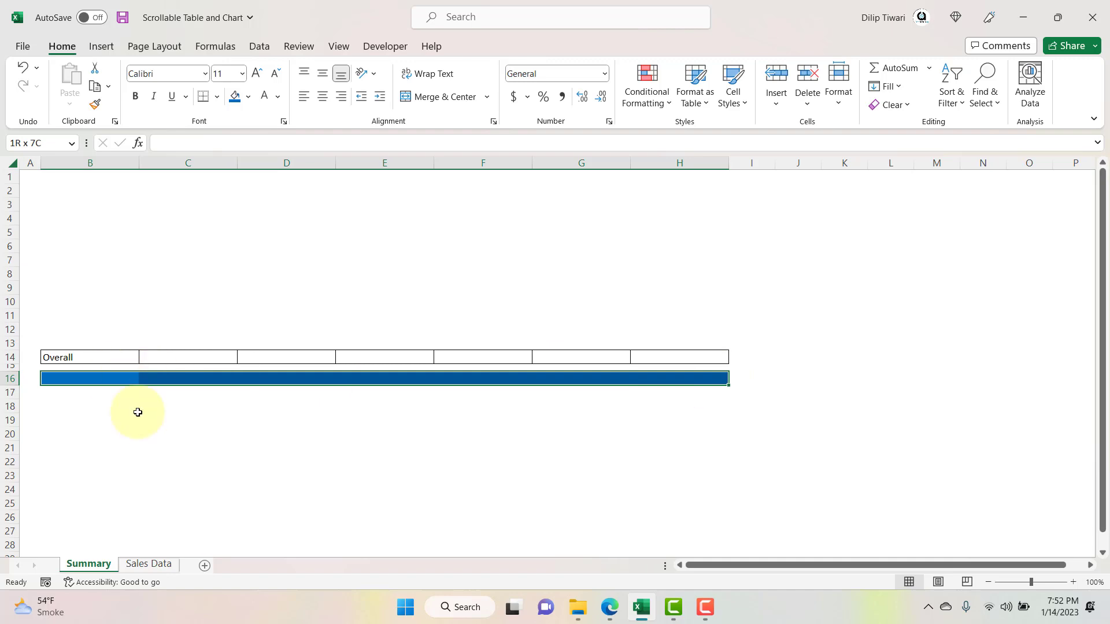
key(ctrl+1)
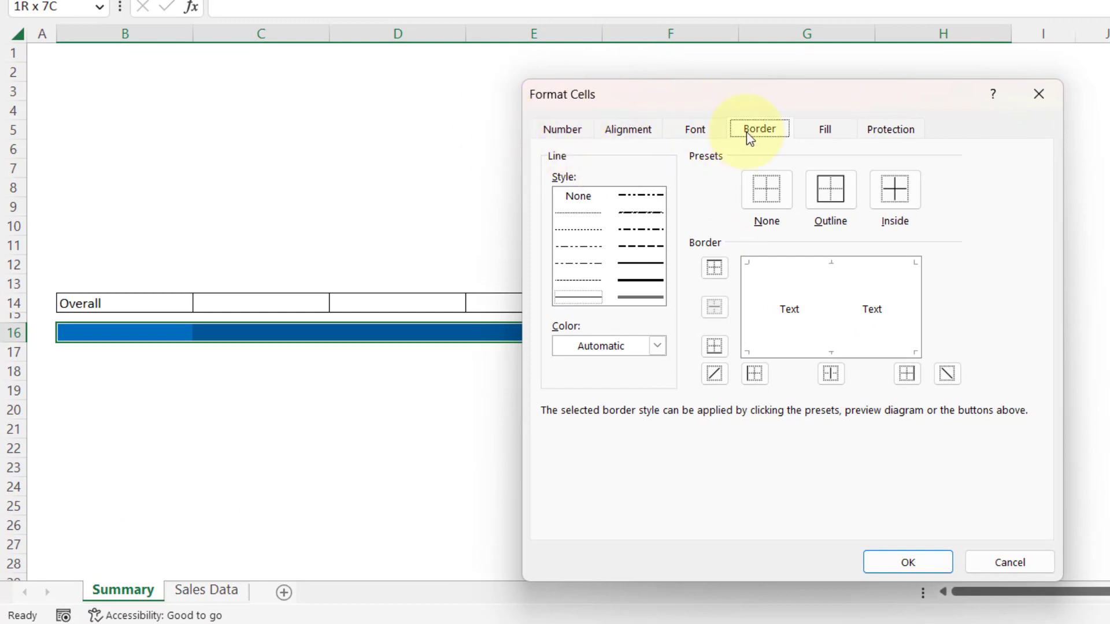
click(656, 346)
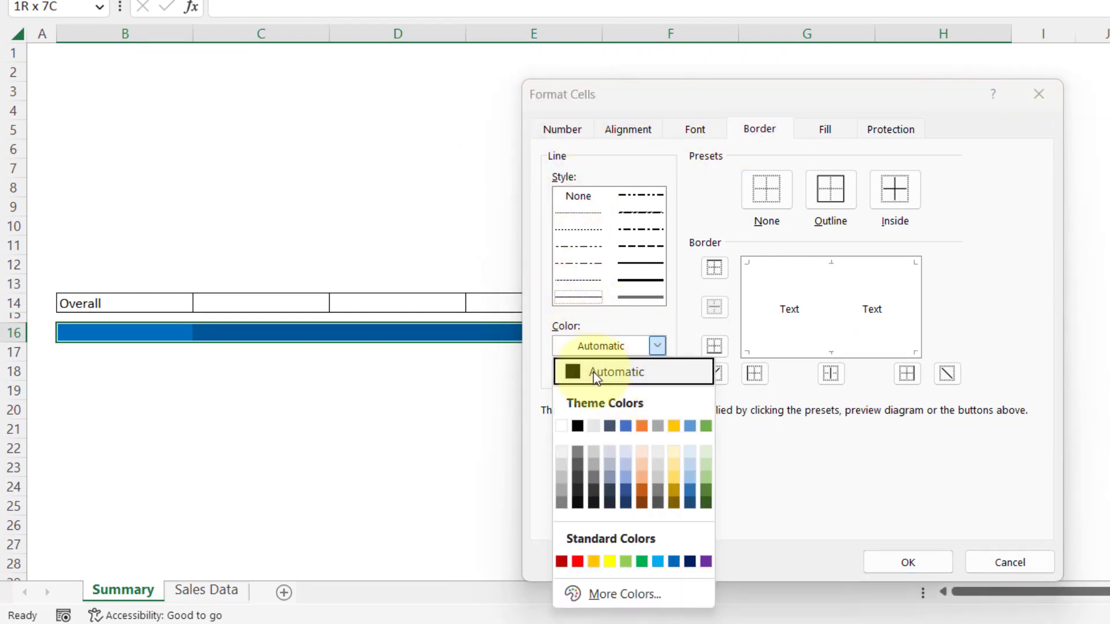
click(561, 426)
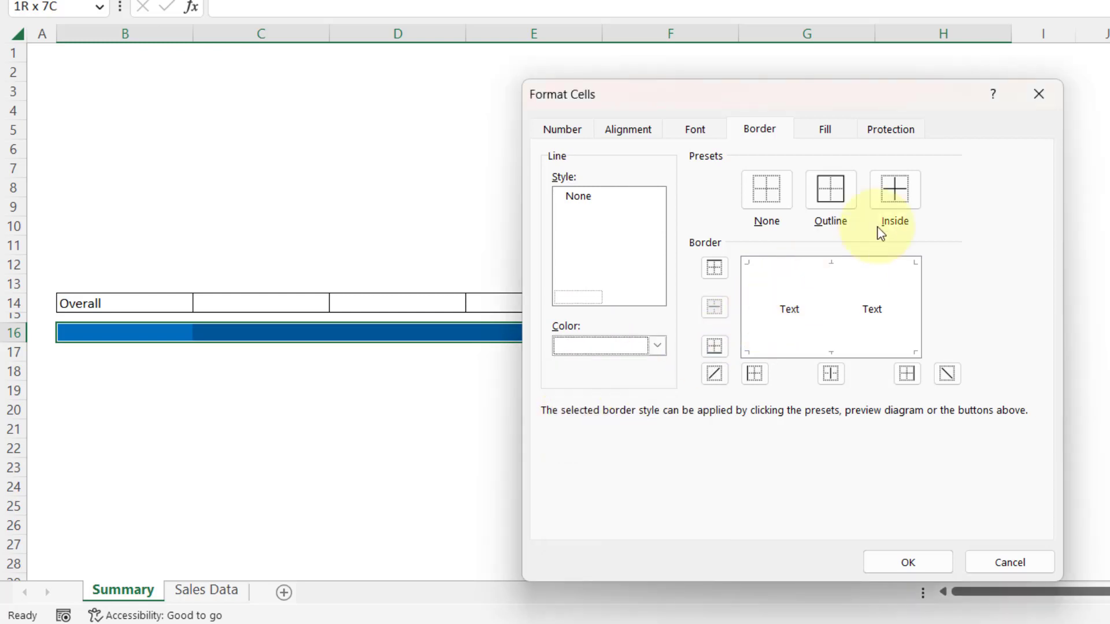
click(893, 190)
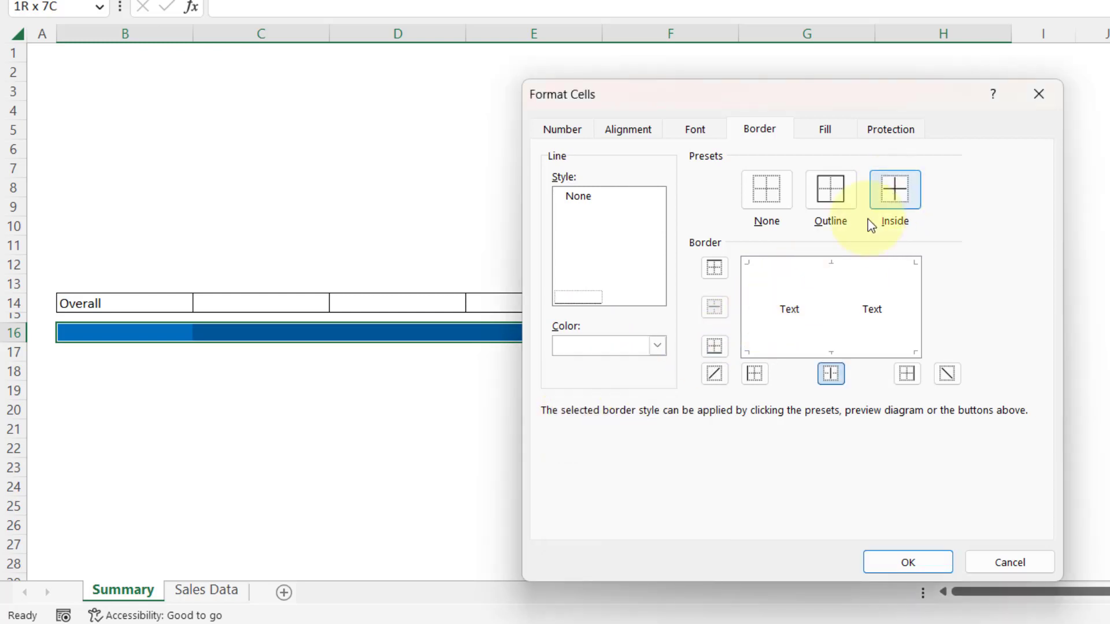
click(876, 561)
click(641, 478)
click(185, 334)
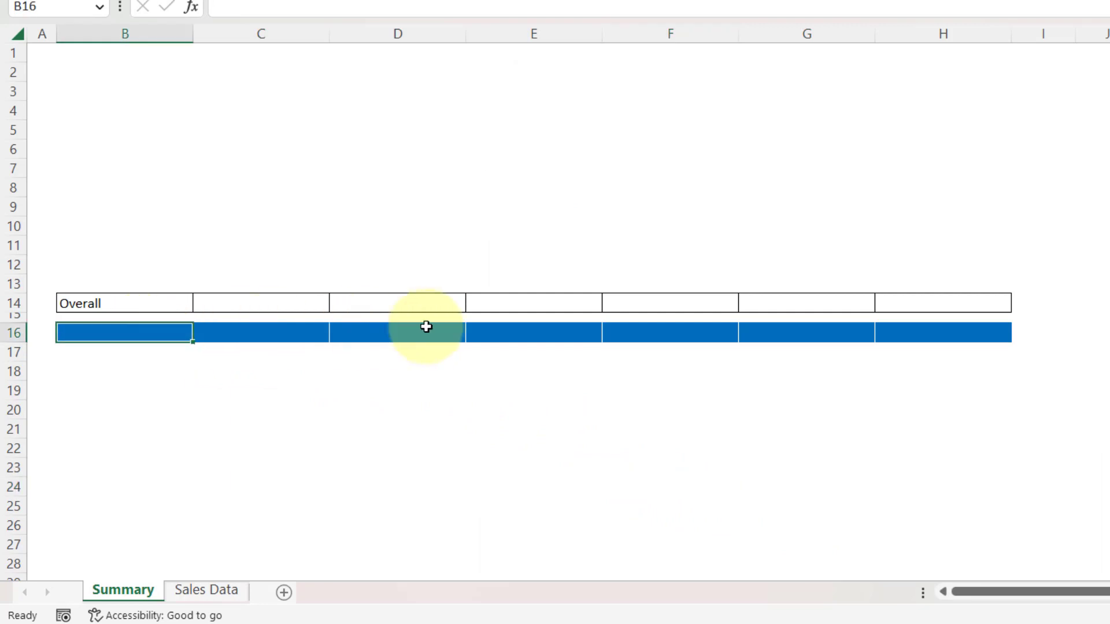
click(313, 335)
click(896, 333)
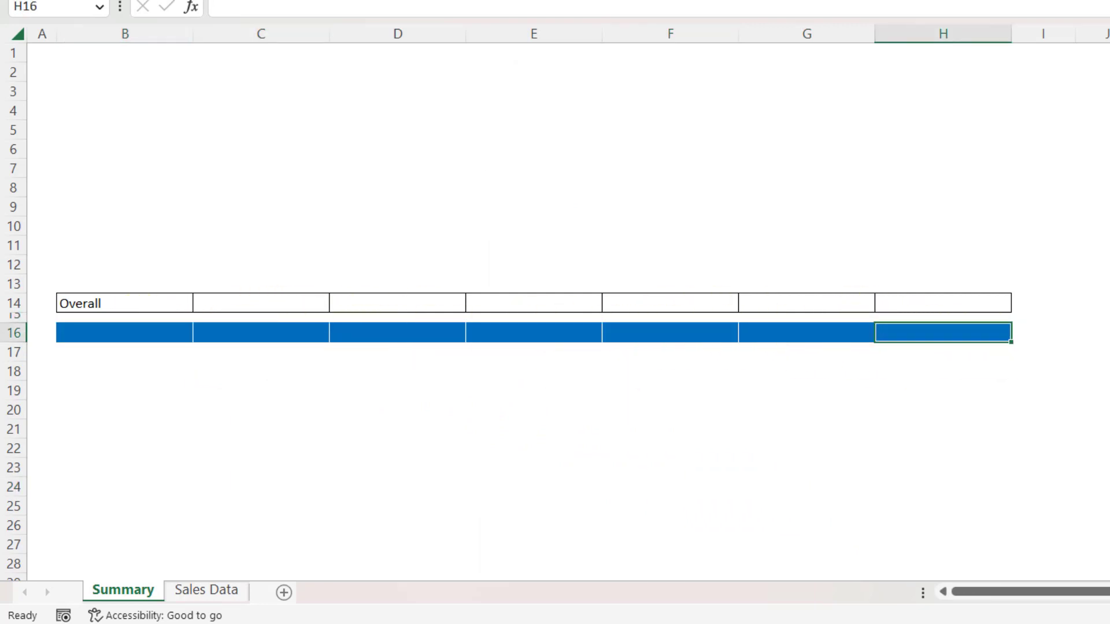
Apply thin light gold outline and inside borders to the table body cells B17:H26
scroll(520, 312, down, 2)
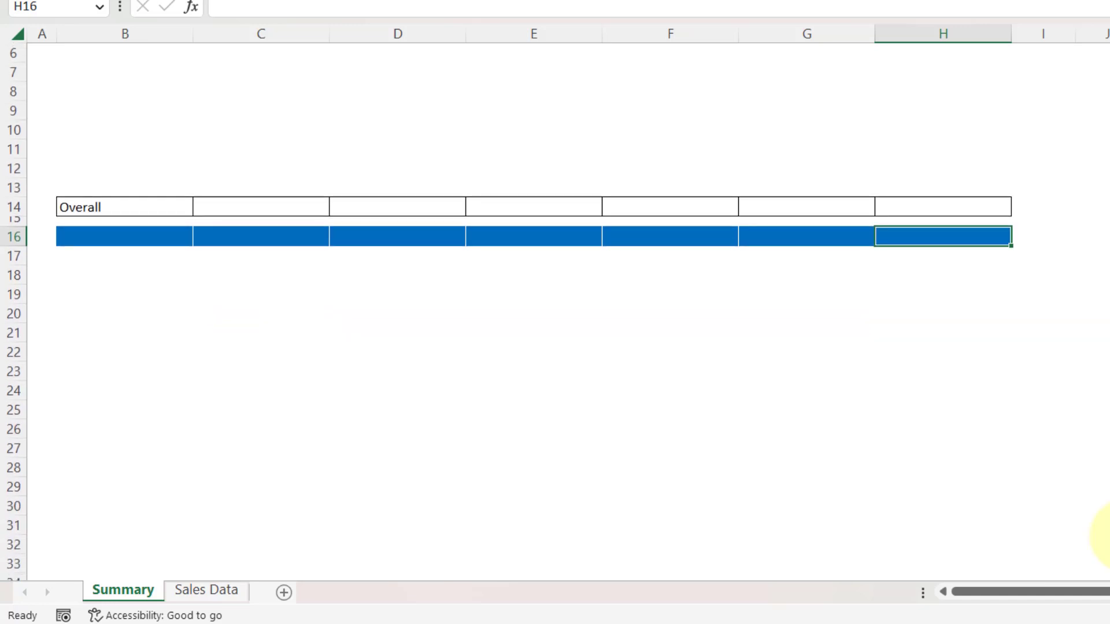
click(100, 253)
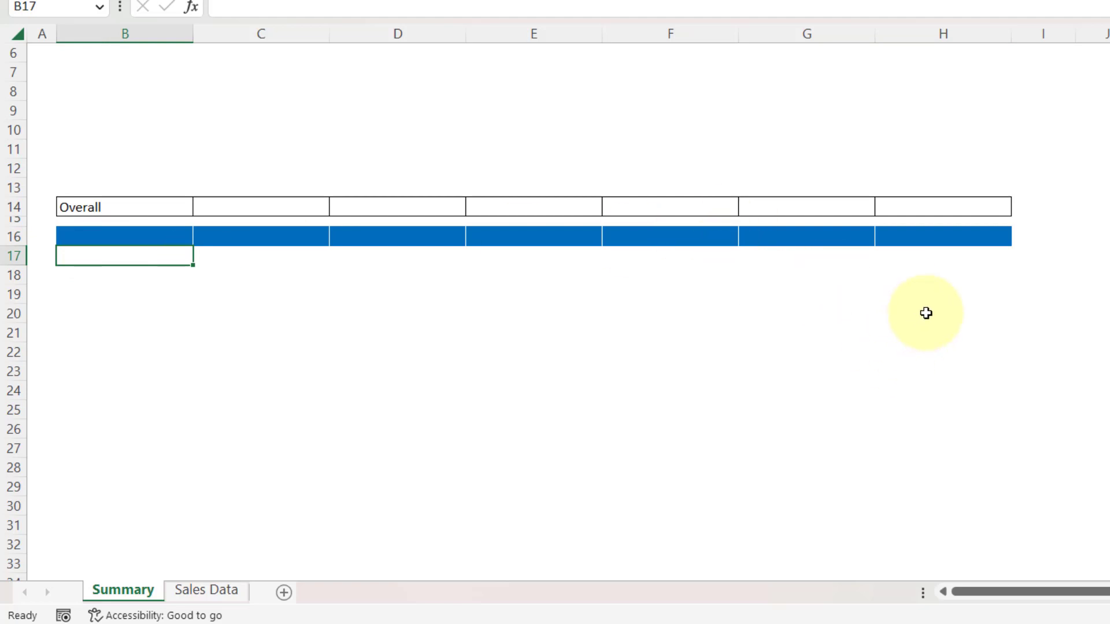
key(shift+Down)
key(shift+Down)
key(shift+Down)
key(shift+Down)
key(shift+Down)
key(shift+Down)
key(shift+Down)
key(shift+Down)
key(shift+Down)
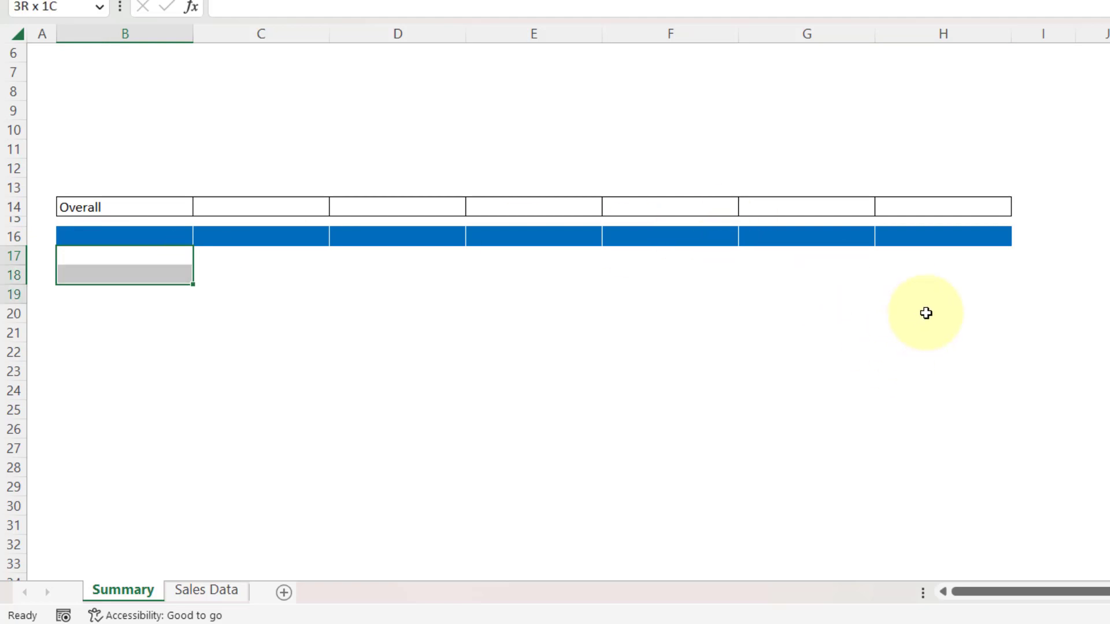
key(shift+Right)
key(shift+Right)
key(shift+Right)
key(shift+Right)
key(shift+Right)
key(shift+Right)
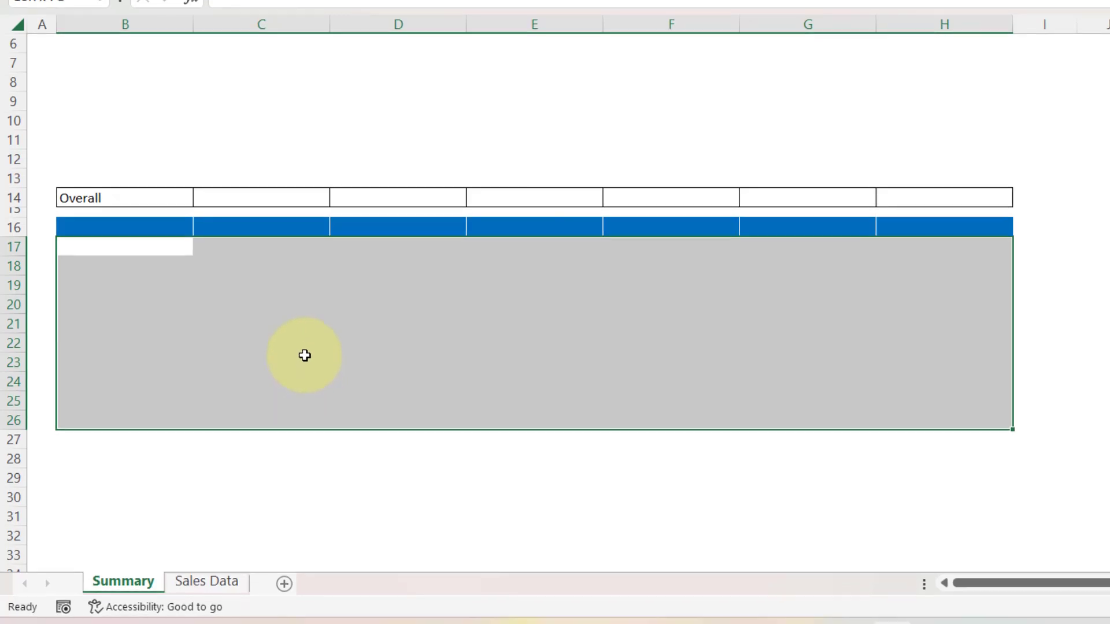
key(ctrl+1)
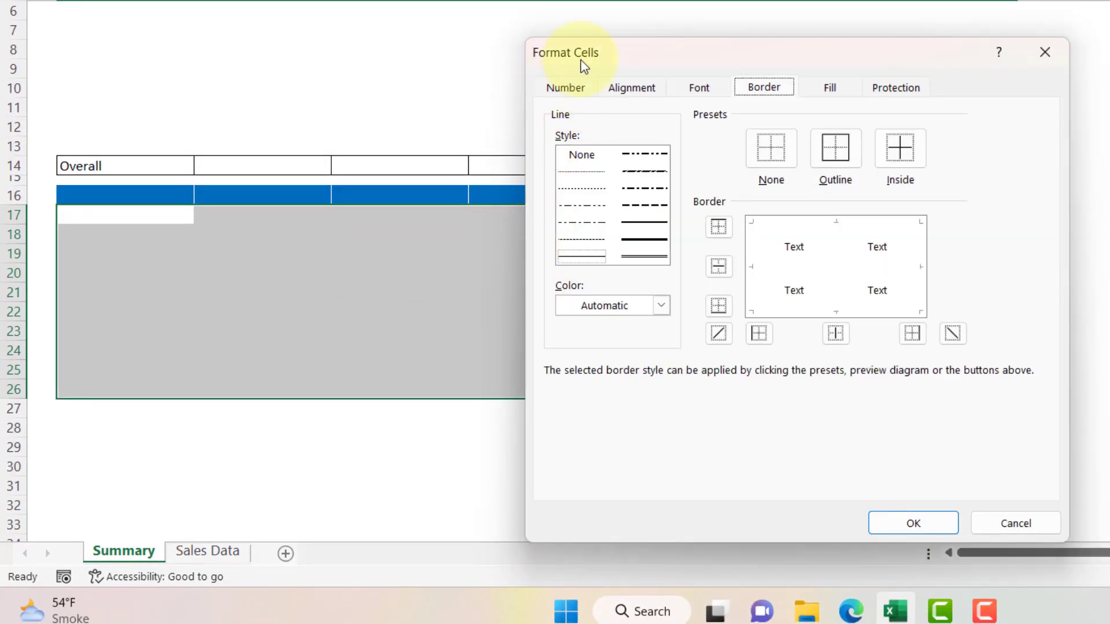
click(598, 259)
click(659, 305)
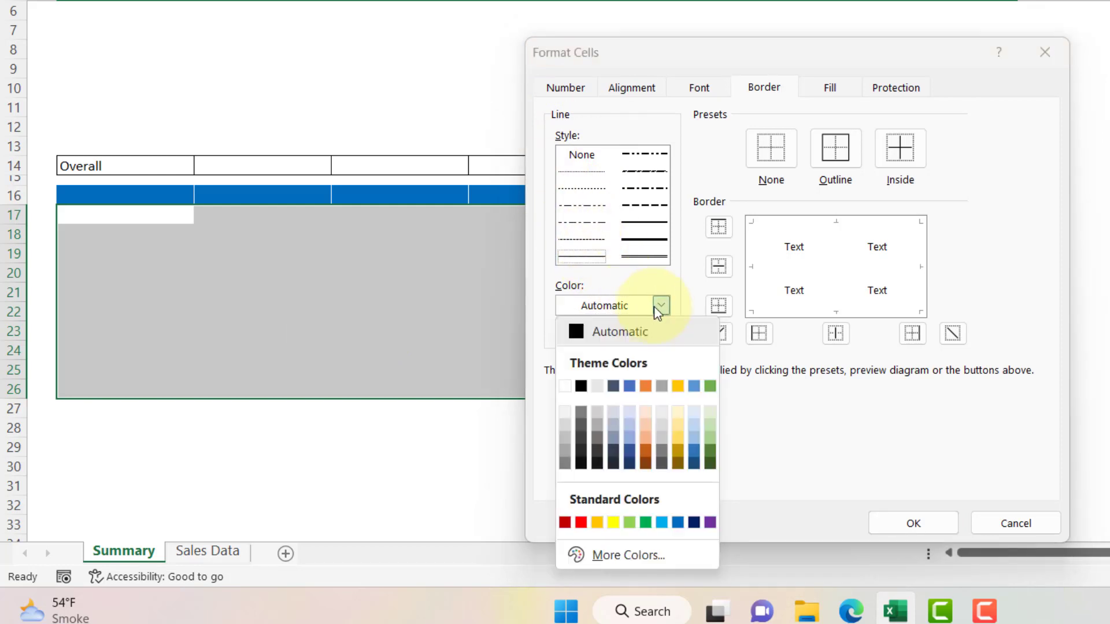
click(677, 441)
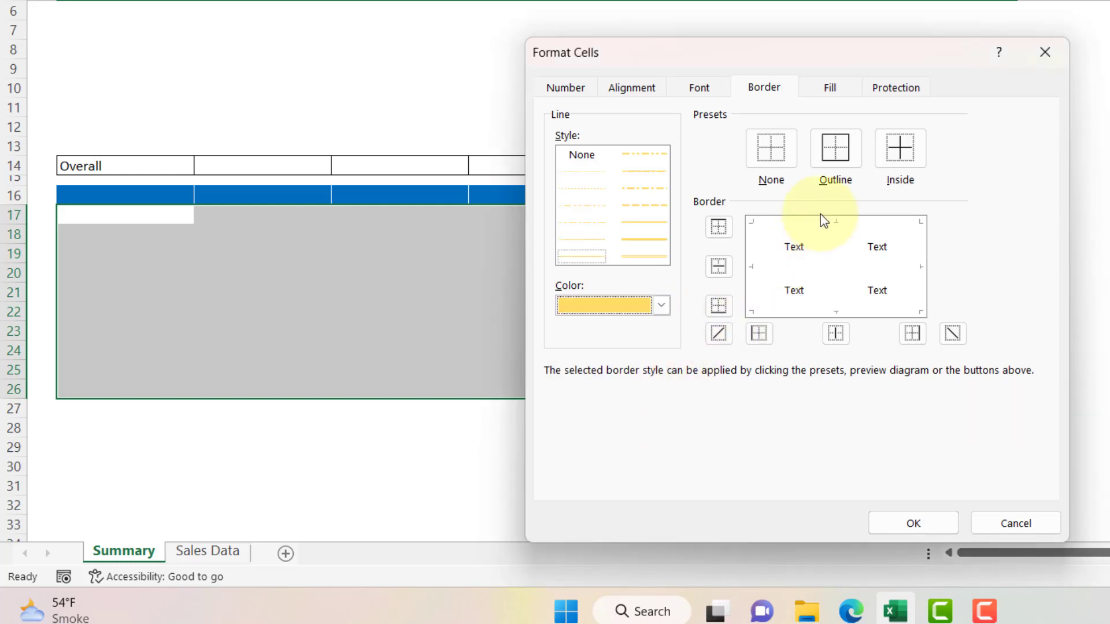
click(837, 163)
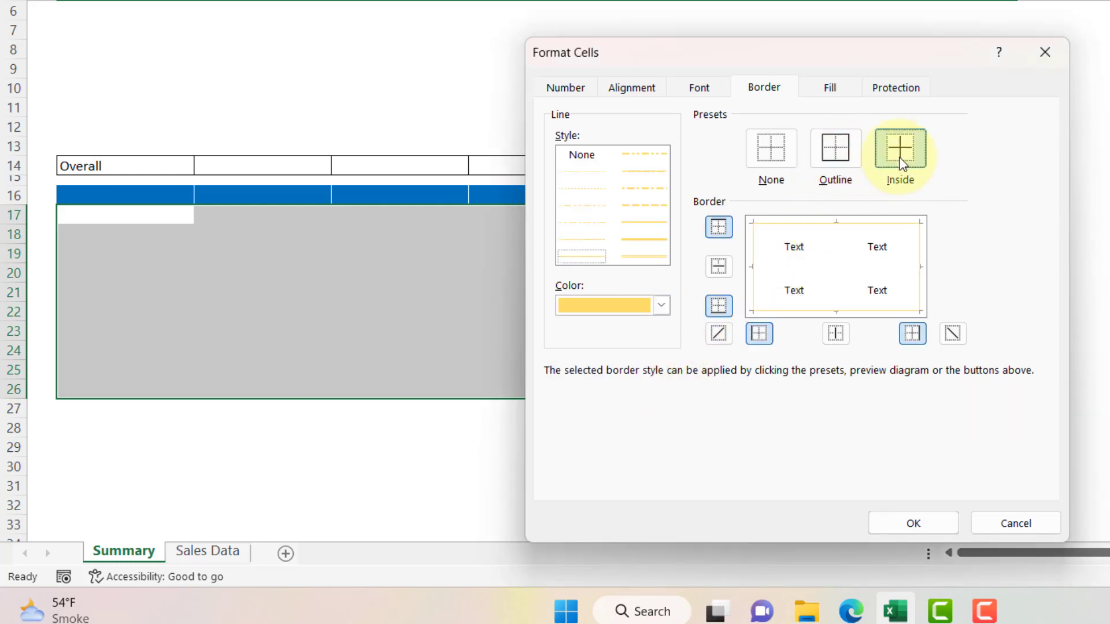
click(900, 151)
click(913, 523)
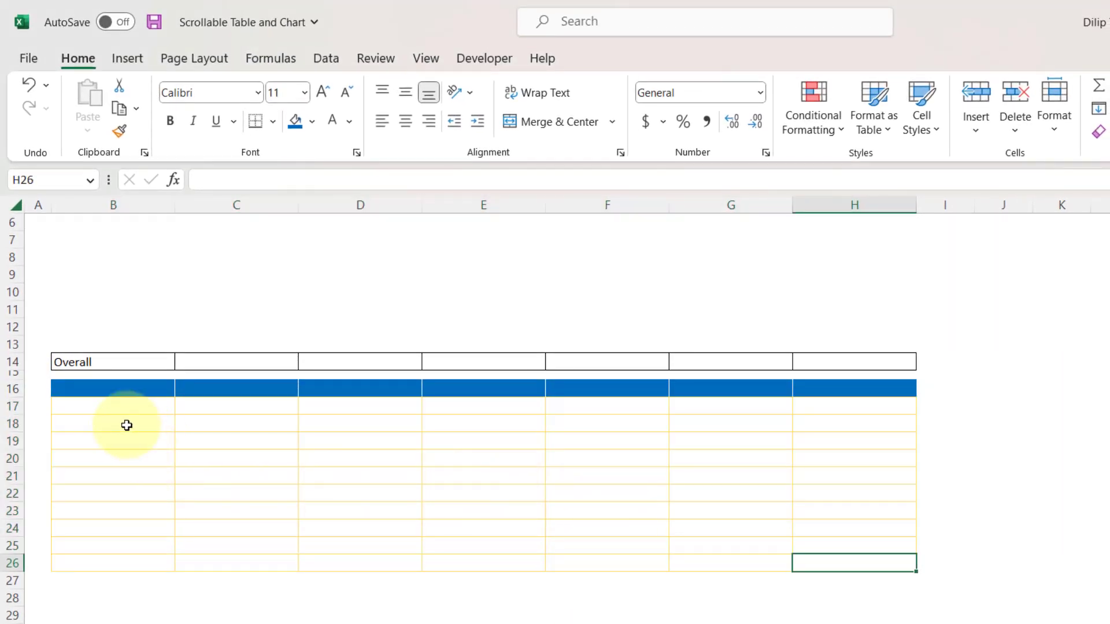
Fill cells B18:H18 with the lightest gray theme shade
click(106, 424)
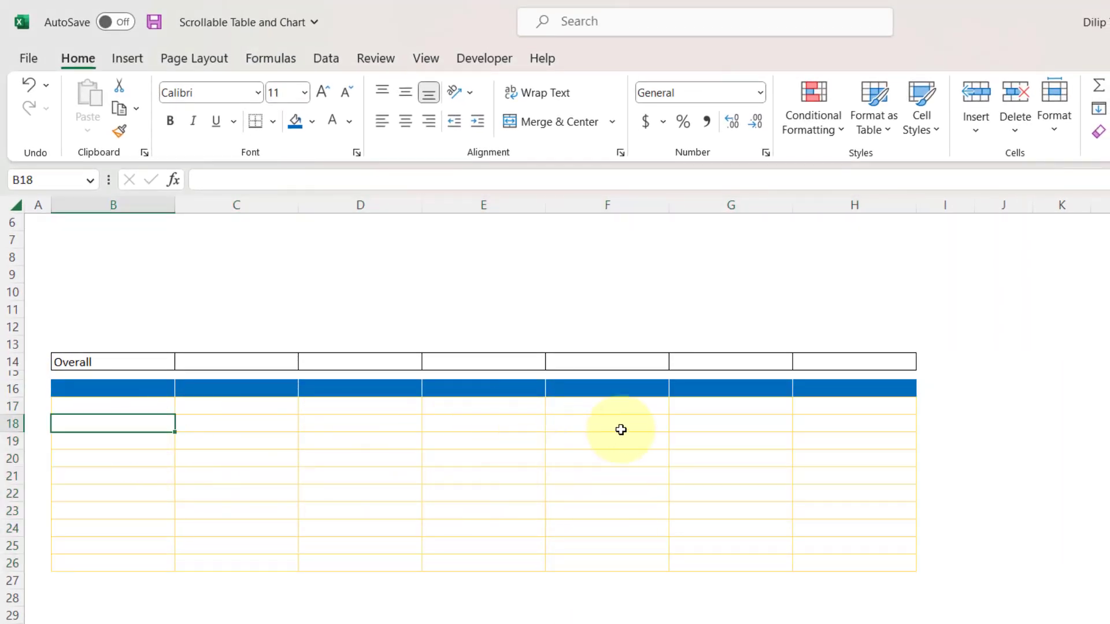
shift+click(834, 420)
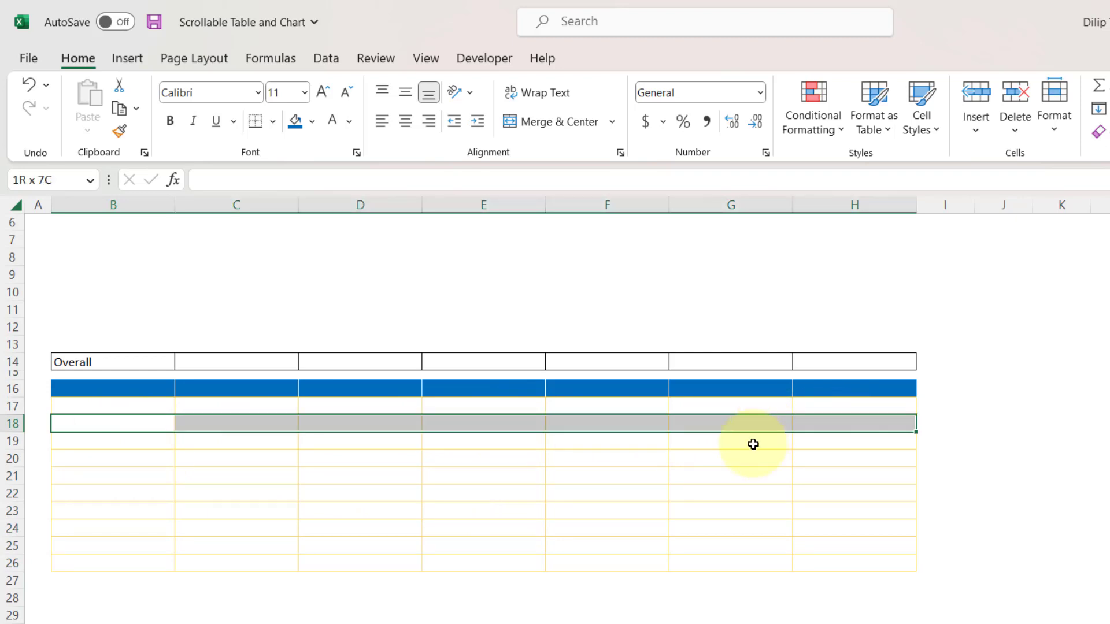
click(312, 123)
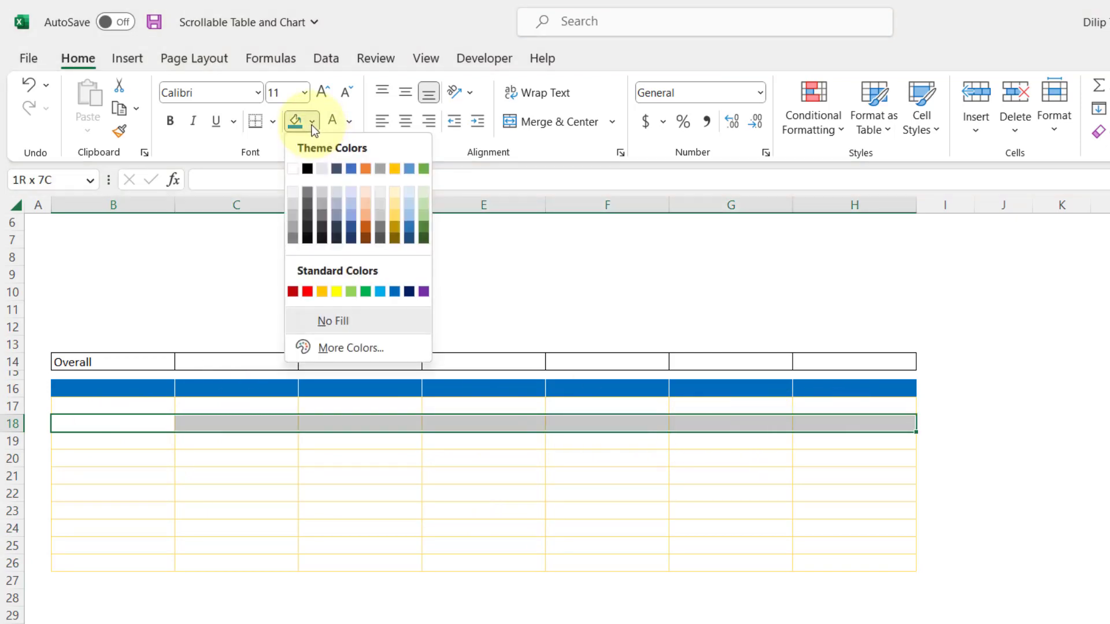
click(296, 193)
Fill rows 20, 22, 24 and 26 of the table, columns B to H, with the same light gray
click(120, 455)
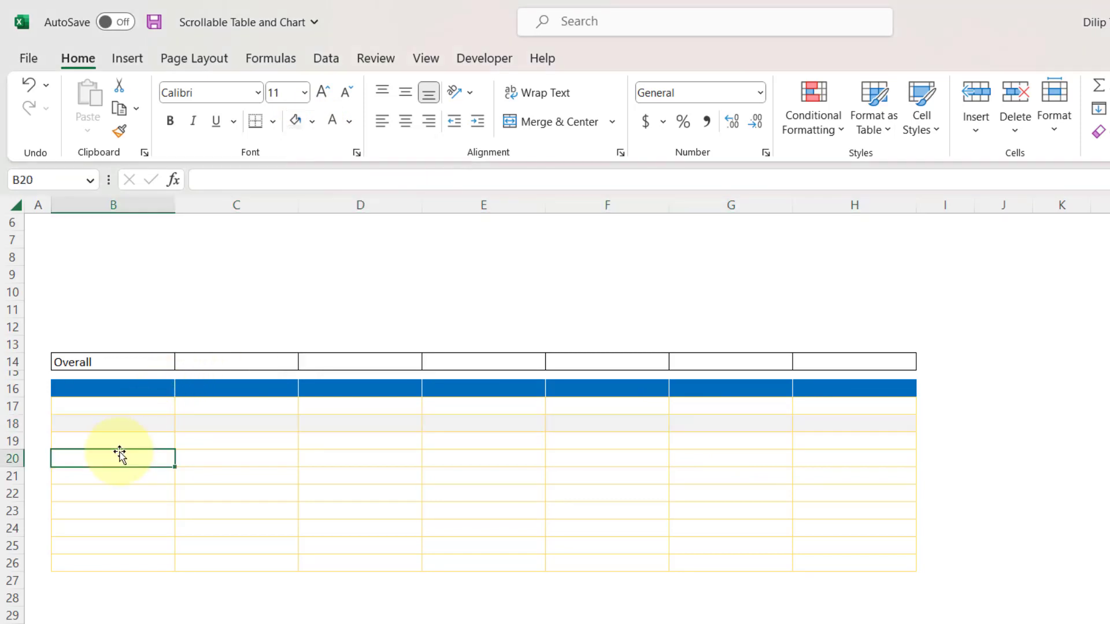
shift+click(861, 460)
click(294, 120)
click(111, 493)
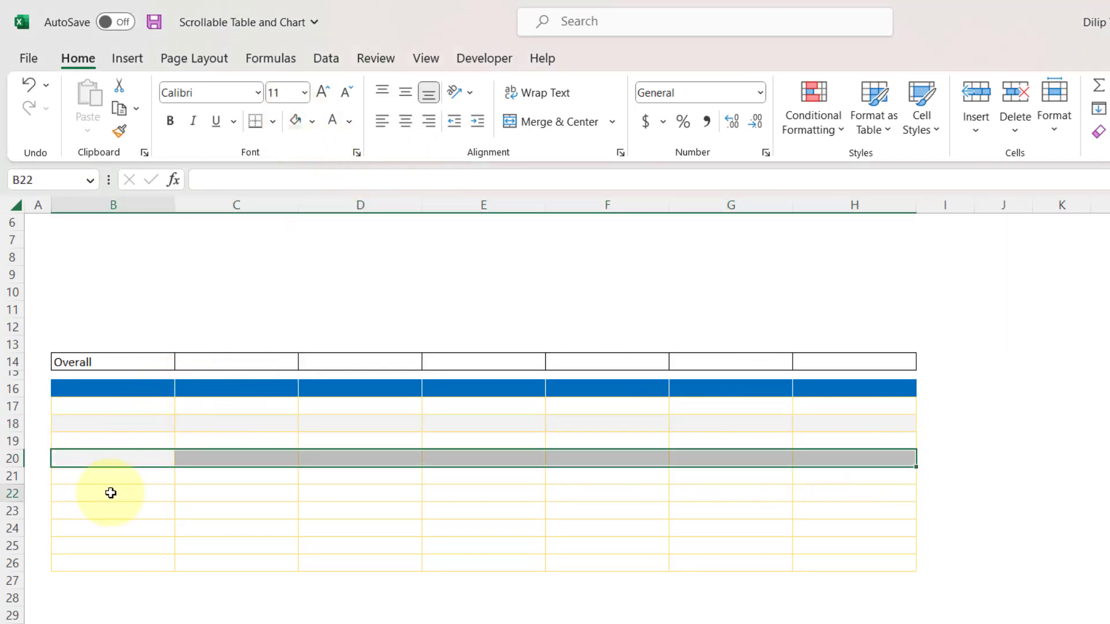
shift+click(870, 491)
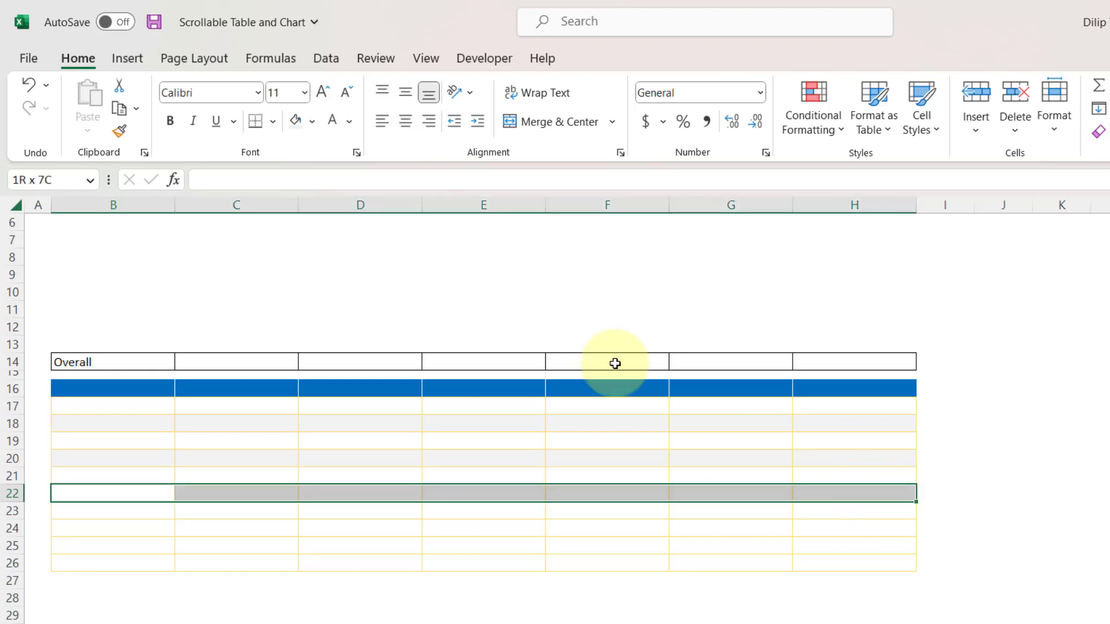
click(295, 120)
click(138, 521)
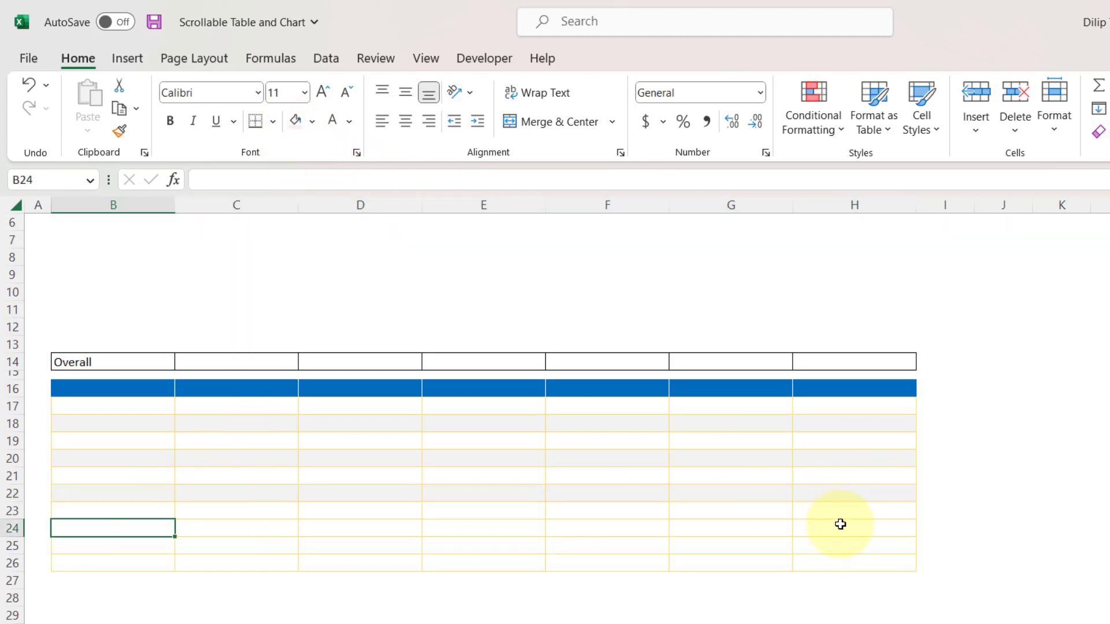
shift+click(840, 523)
click(297, 121)
click(166, 562)
shift+click(829, 571)
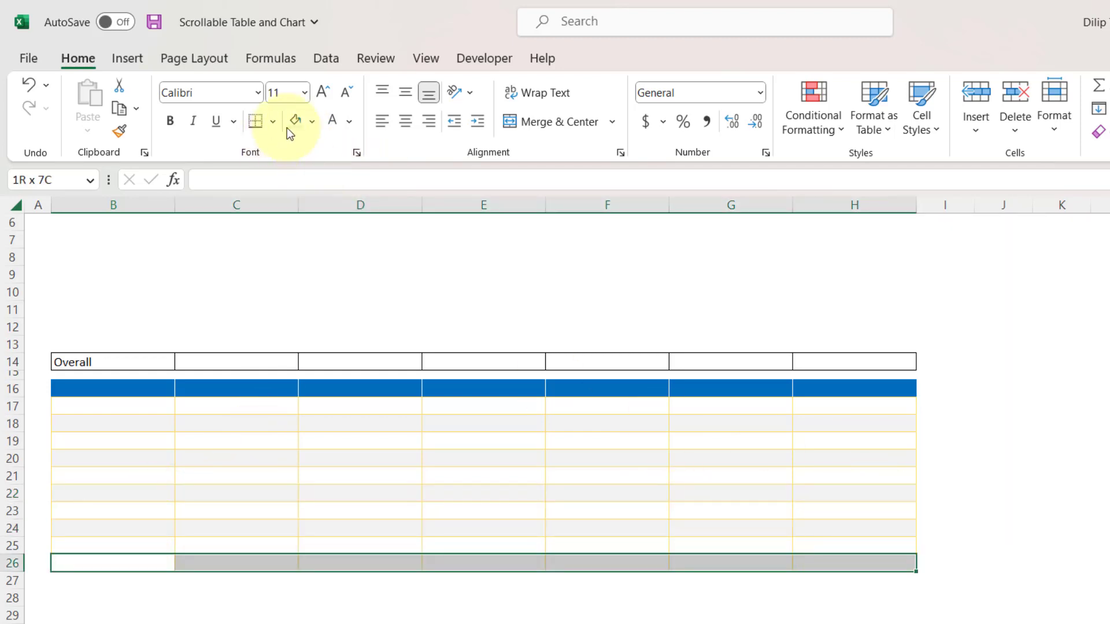
click(295, 121)
click(543, 309)
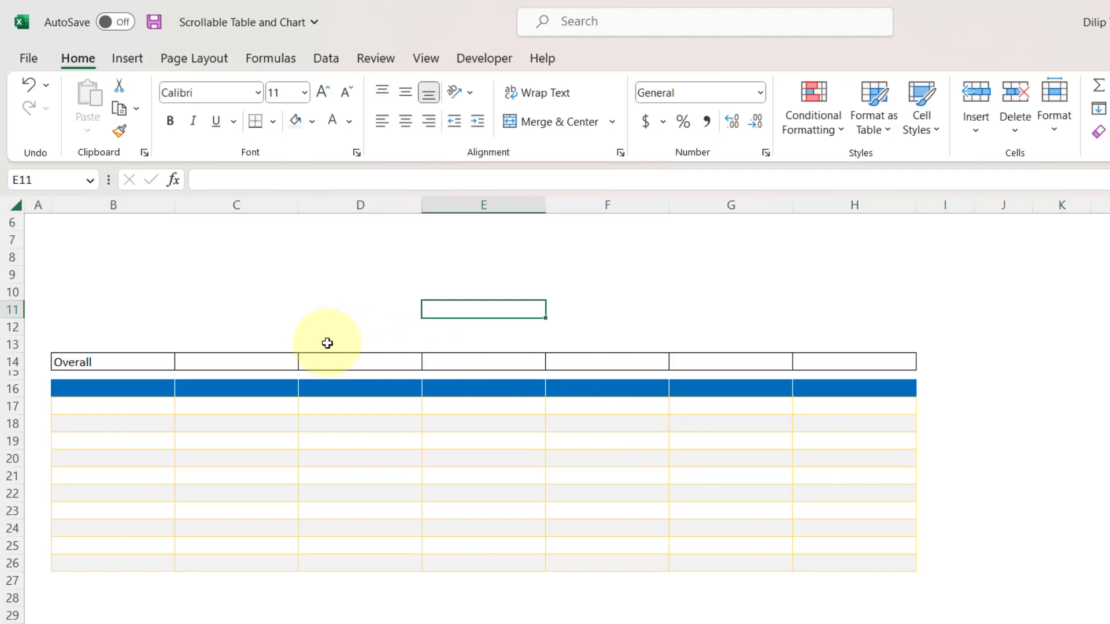
click(218, 334)
drag(218, 334, 845, 327)
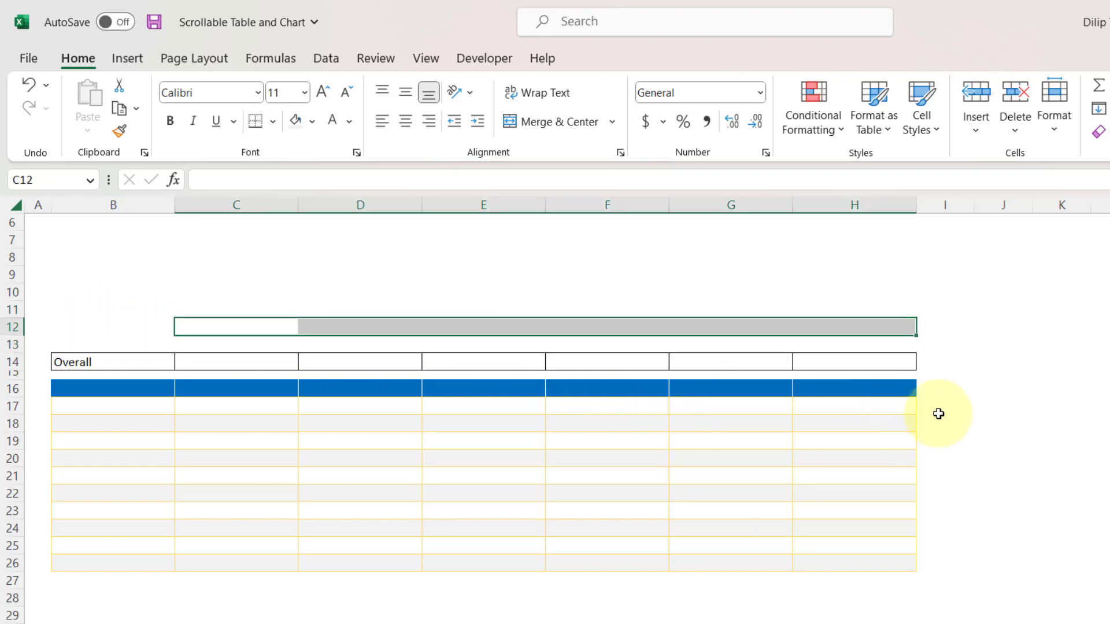
drag(939, 392, 952, 561)
click(779, 525)
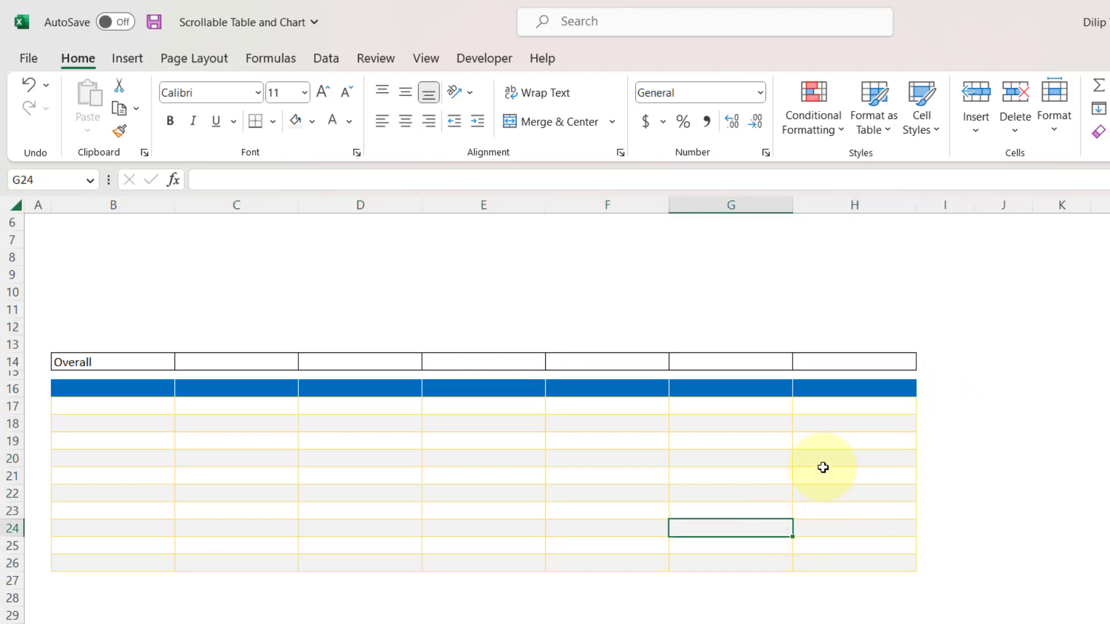
Insert a horizontal scroll bar form control above the Overall row, spanning columns C to H over rows 12 and 13
click(484, 60)
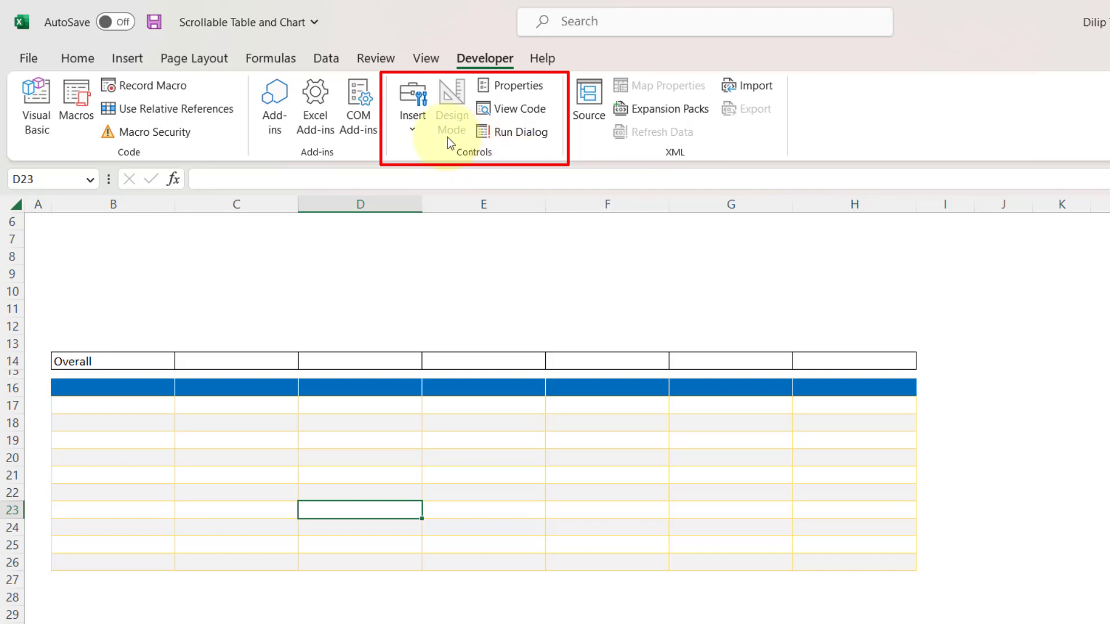
click(414, 131)
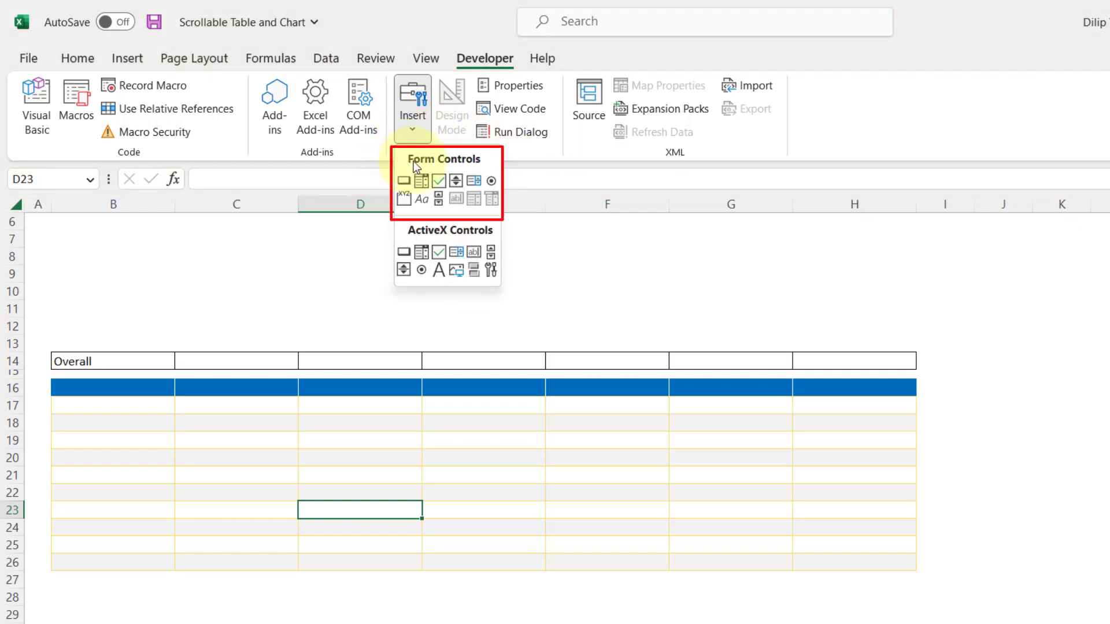
click(438, 202)
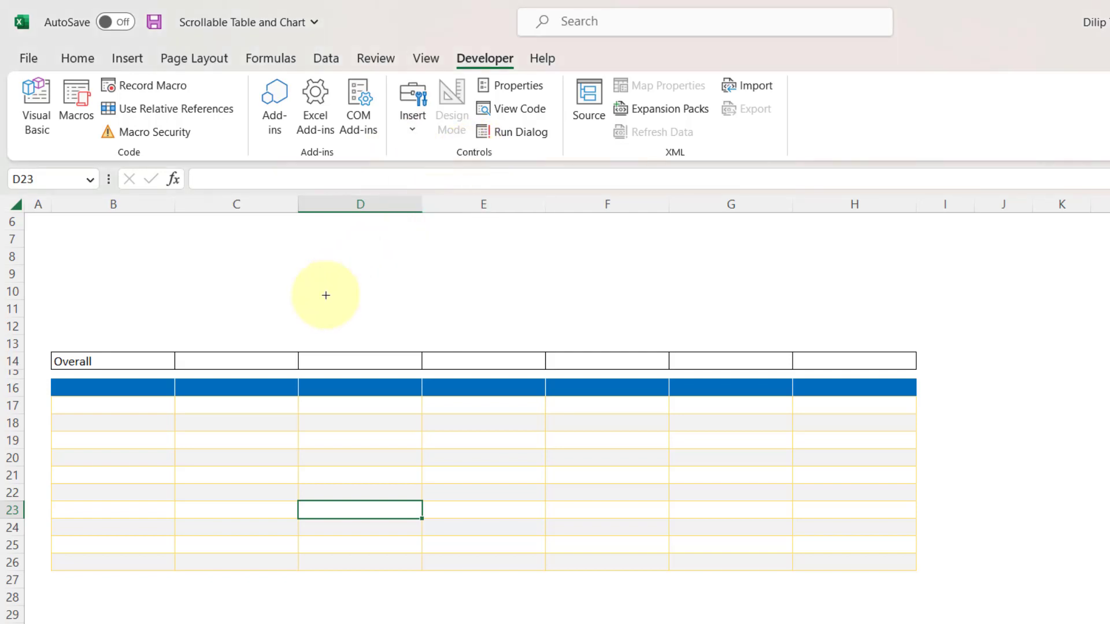
drag(178, 322, 913, 349)
drag(181, 335, 173, 333)
click(1041, 369)
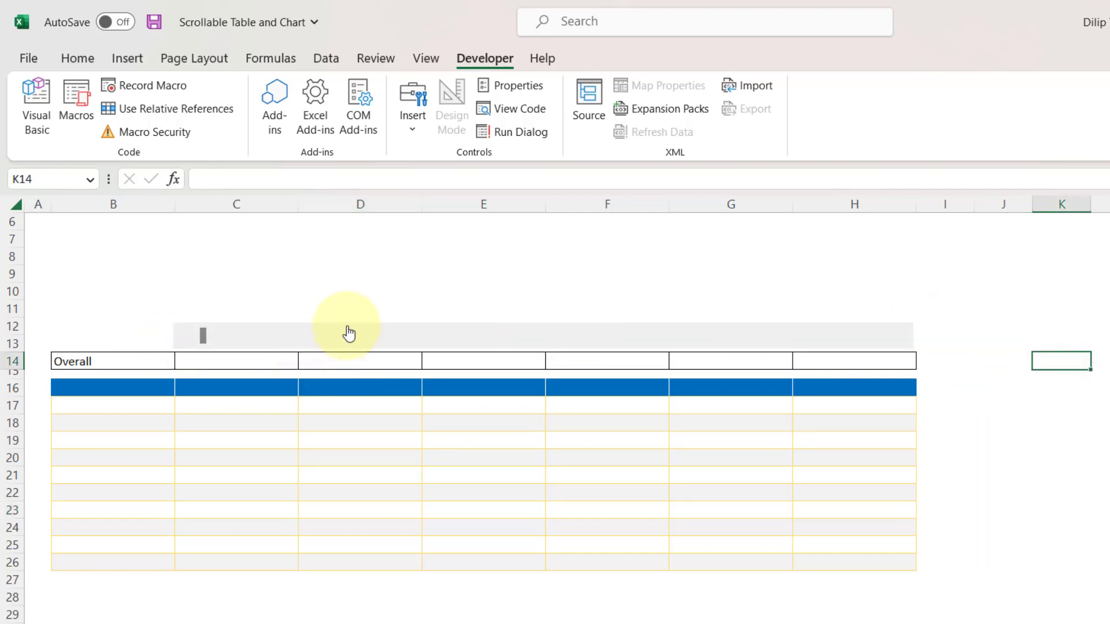
right_click(347, 330)
click(786, 466)
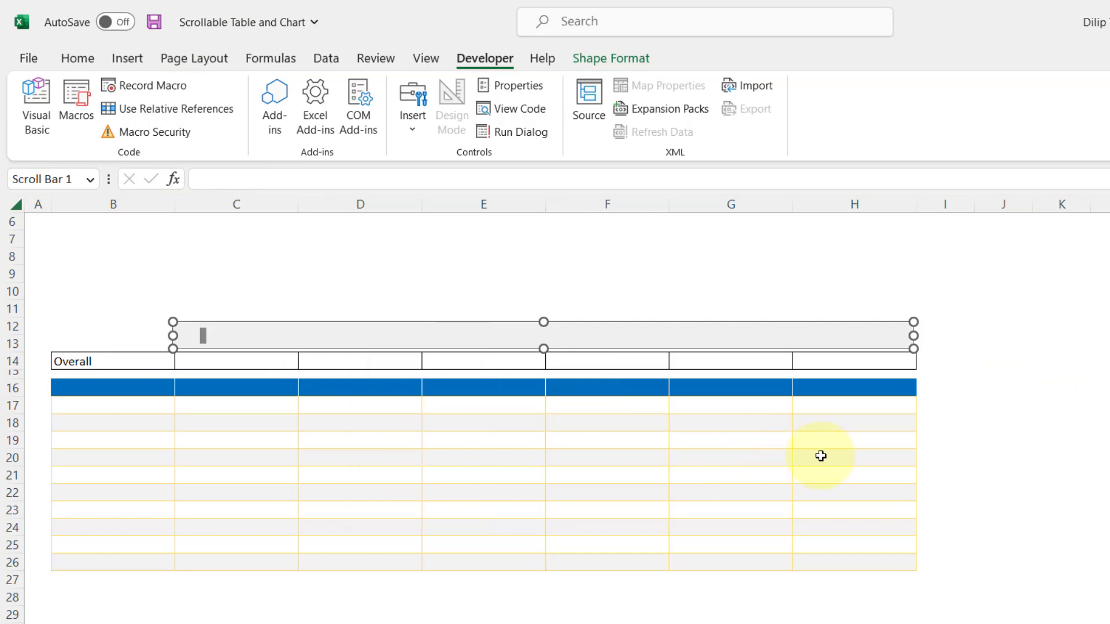
click(868, 386)
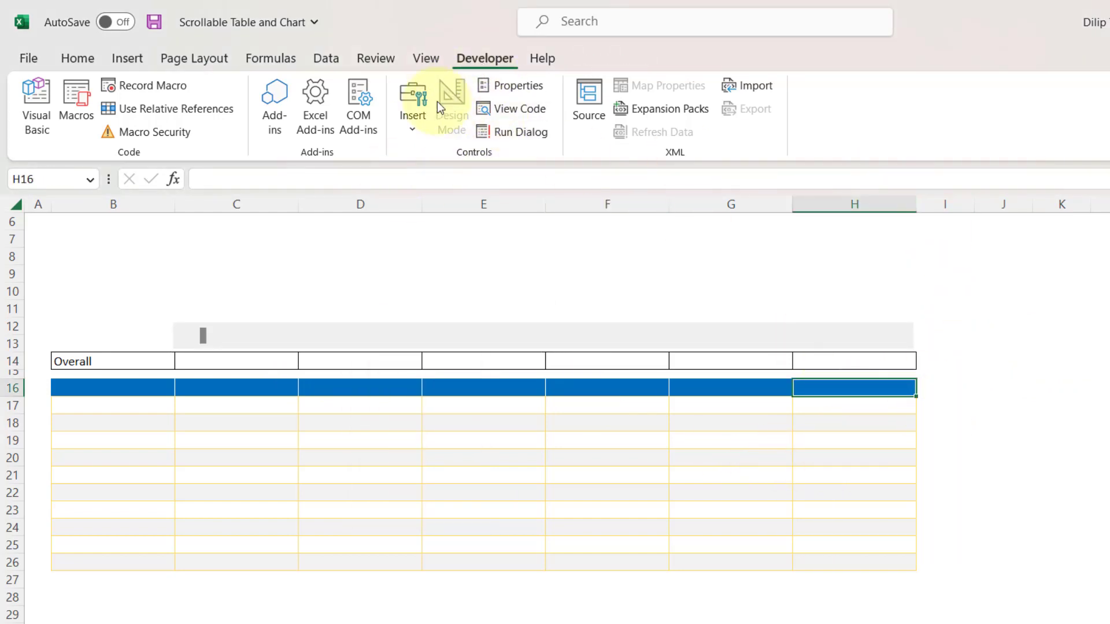
Insert a vertical scroll bar form control beside column H, spanning table rows 17 to 26
click(415, 128)
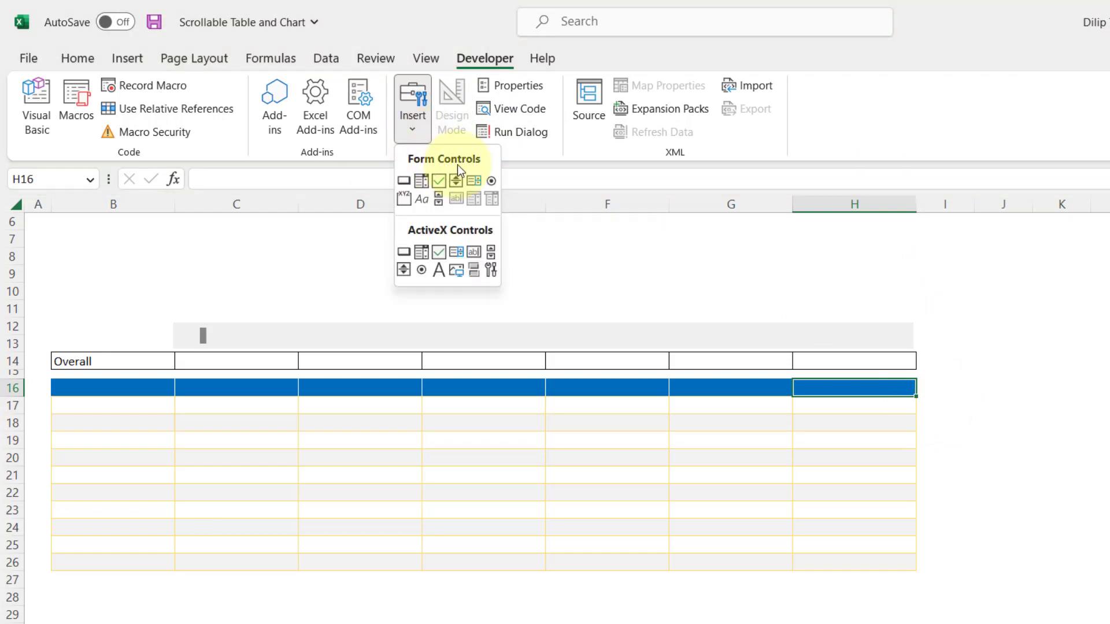
click(438, 200)
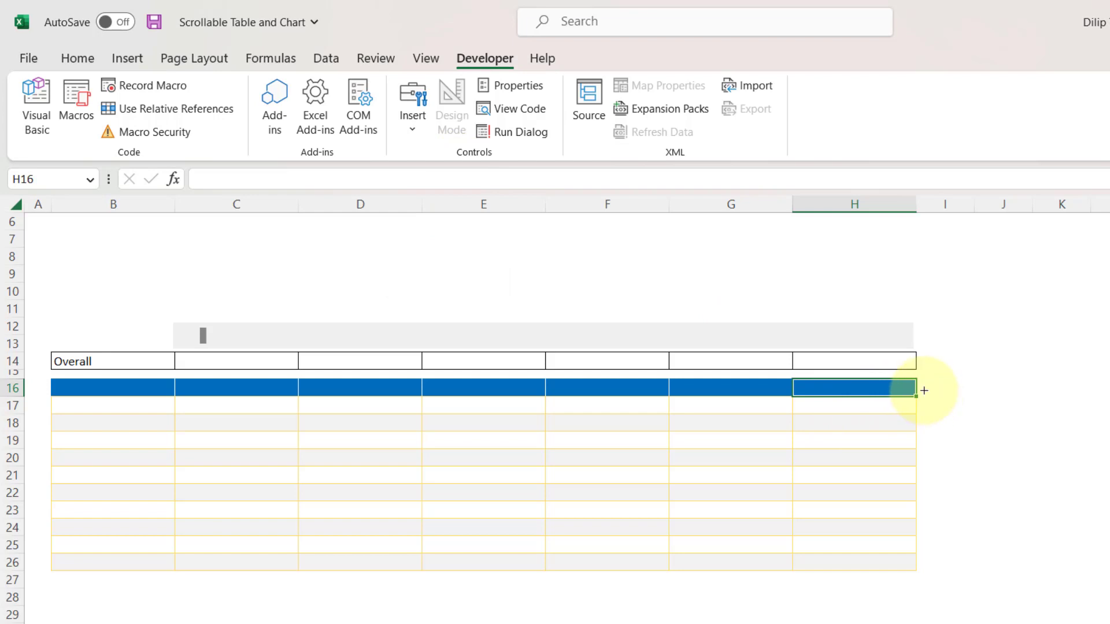
mouse_move(924, 396)
mouse_down()
mouse_move(958, 412)
mouse_move(943, 570)
mouse_up()
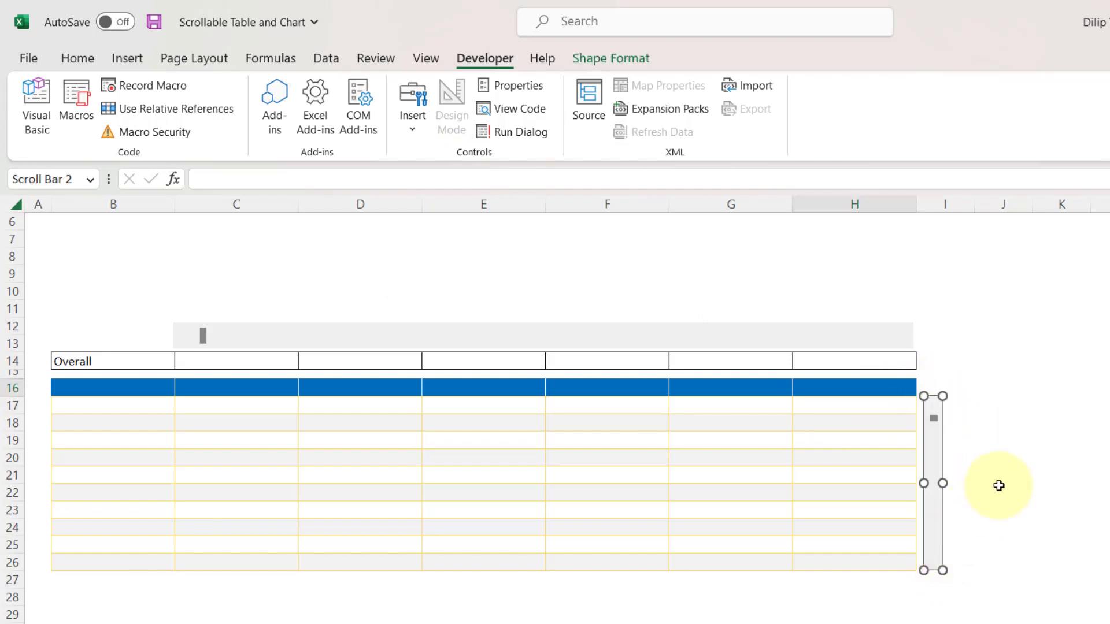
click(998, 489)
Set the horizontal scroll bar's maximum value to 6 and its page change to 6 in its control format
scroll(251, 369, up, 2)
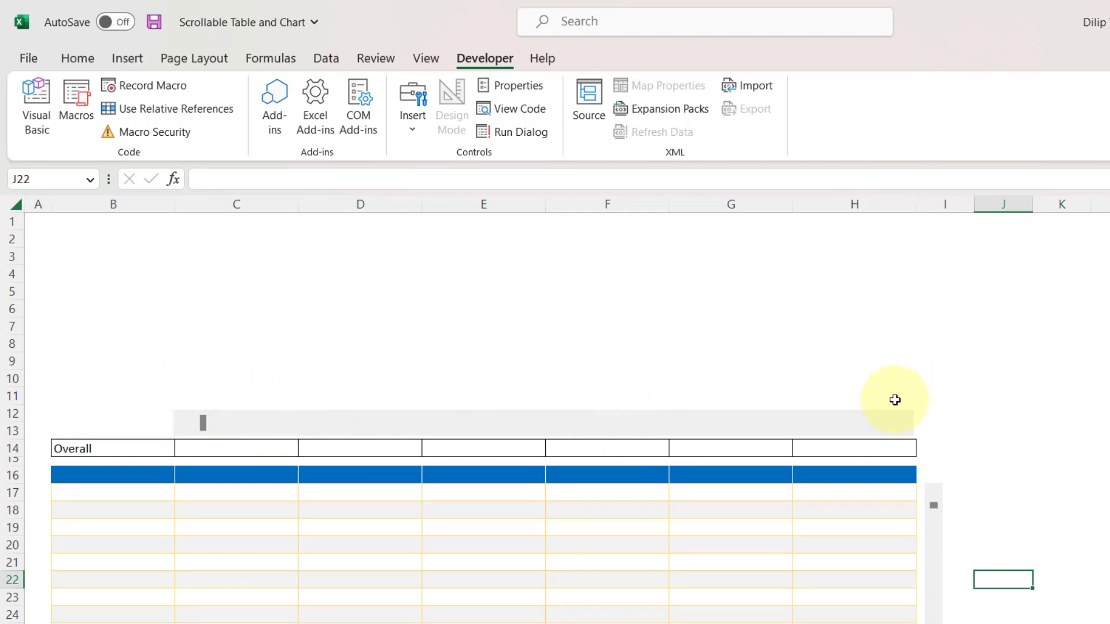
click(601, 327)
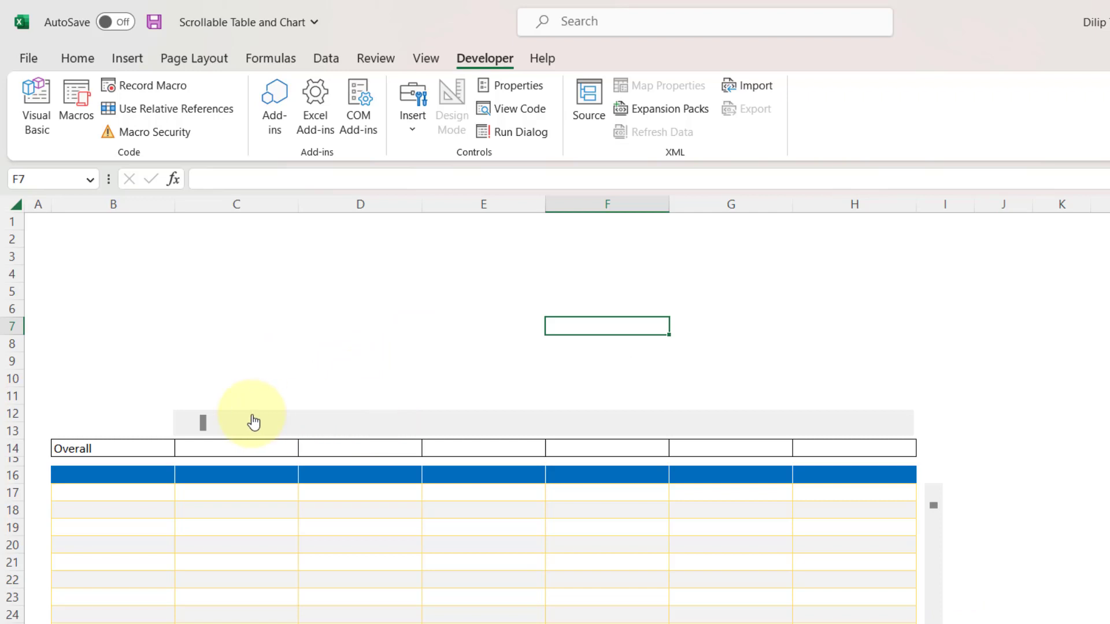
right_click(533, 415)
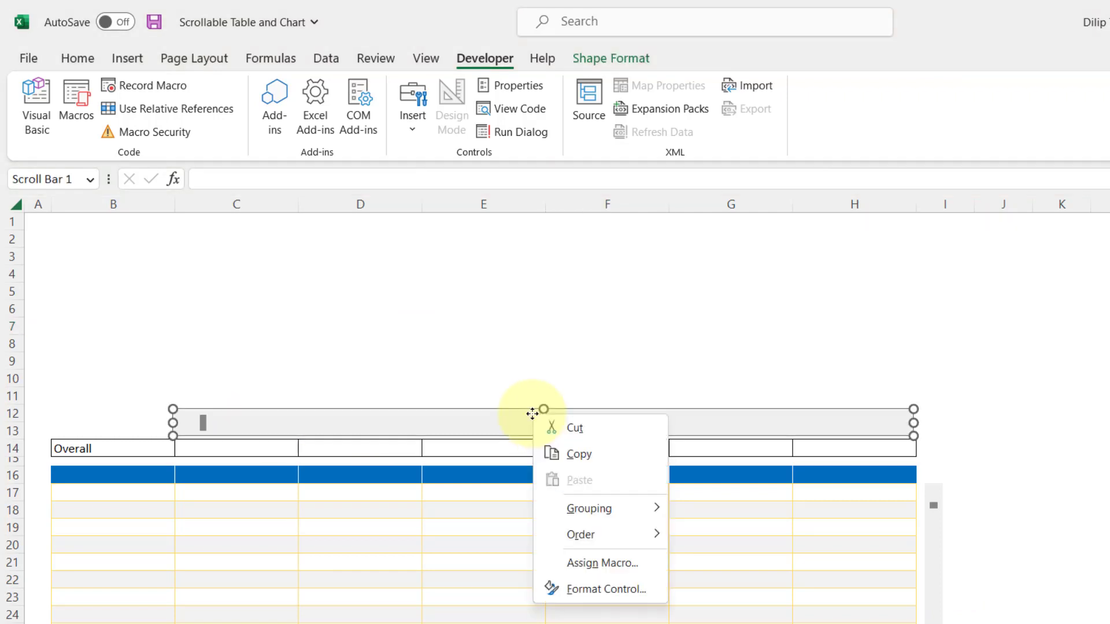
click(593, 587)
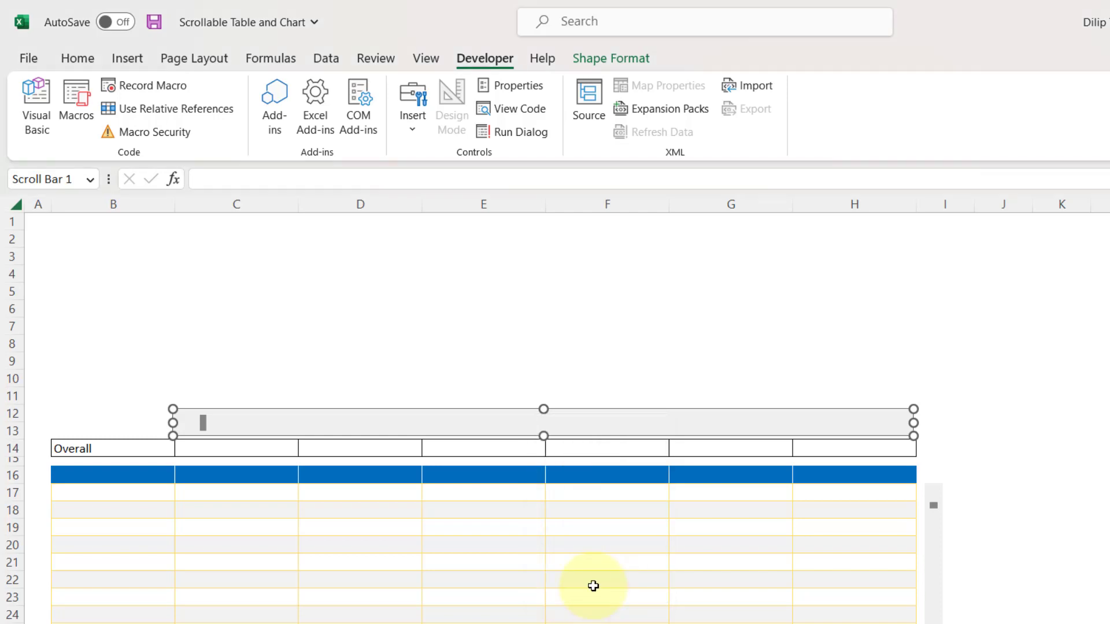
drag(555, 38, 355, 304)
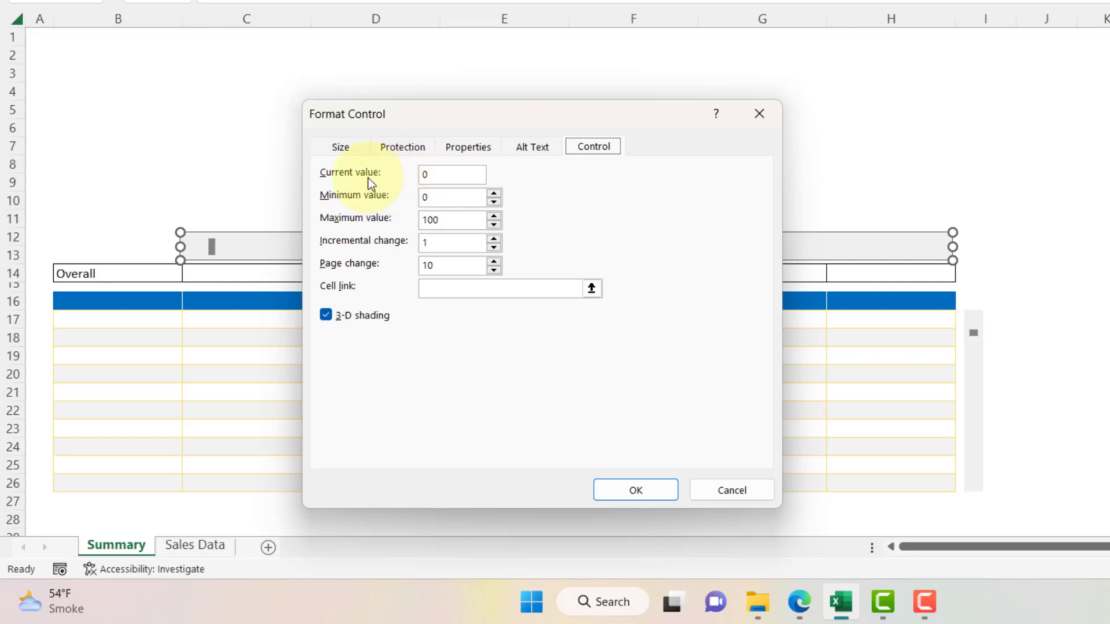
click(440, 174)
click(452, 200)
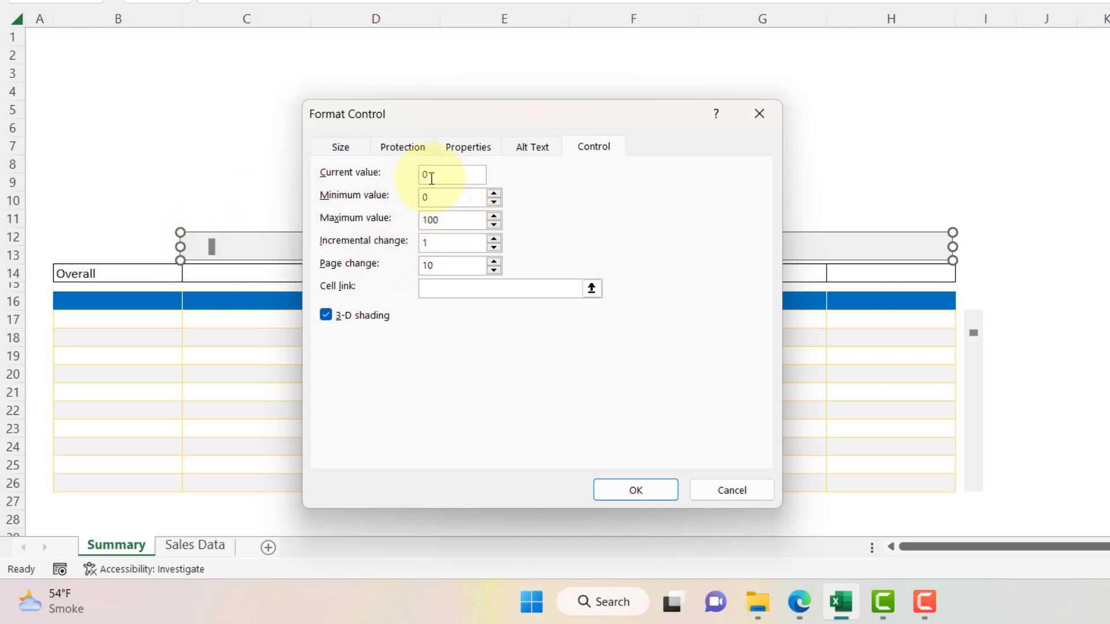
click(447, 221)
drag(447, 221, 409, 225)
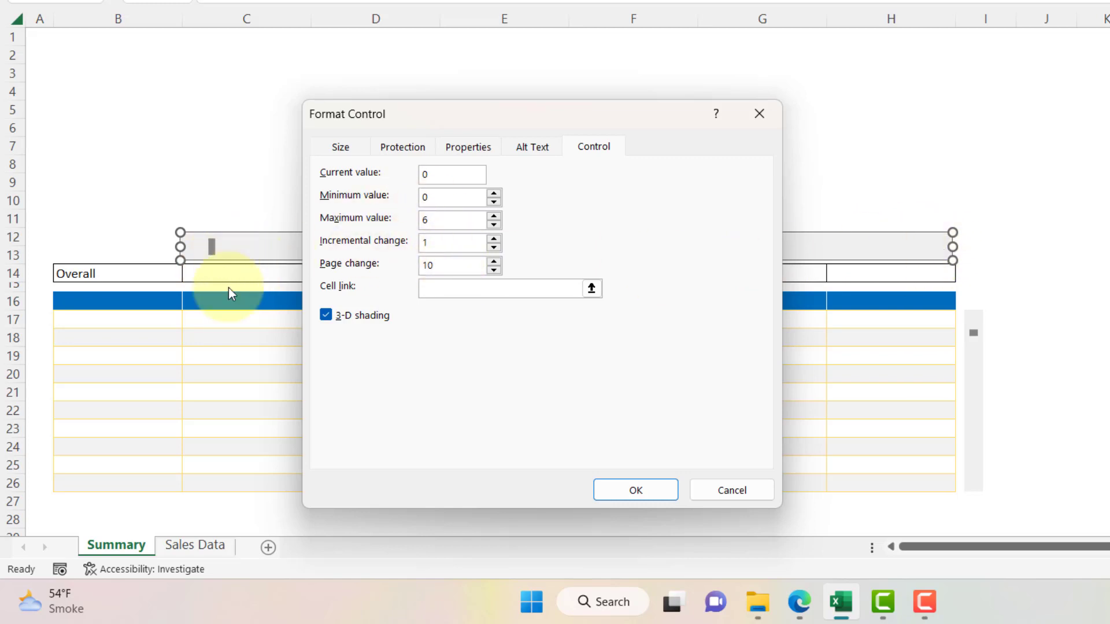
key(Tab)
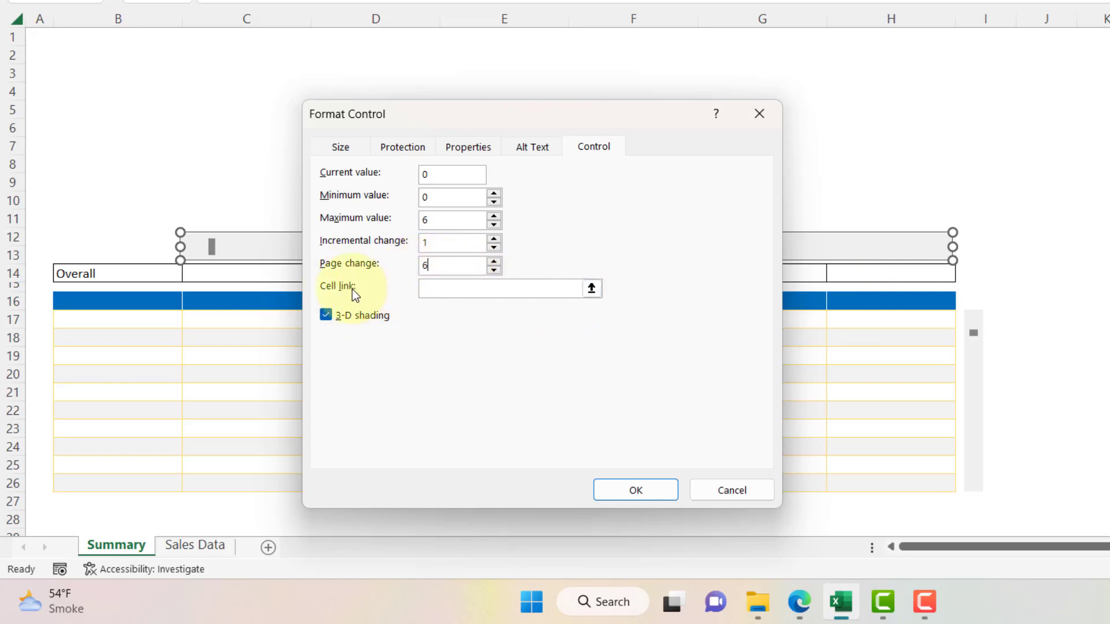
Link the horizontal scroll bar to cell P1 of the Sales Data sheet and apply the control settings
click(431, 291)
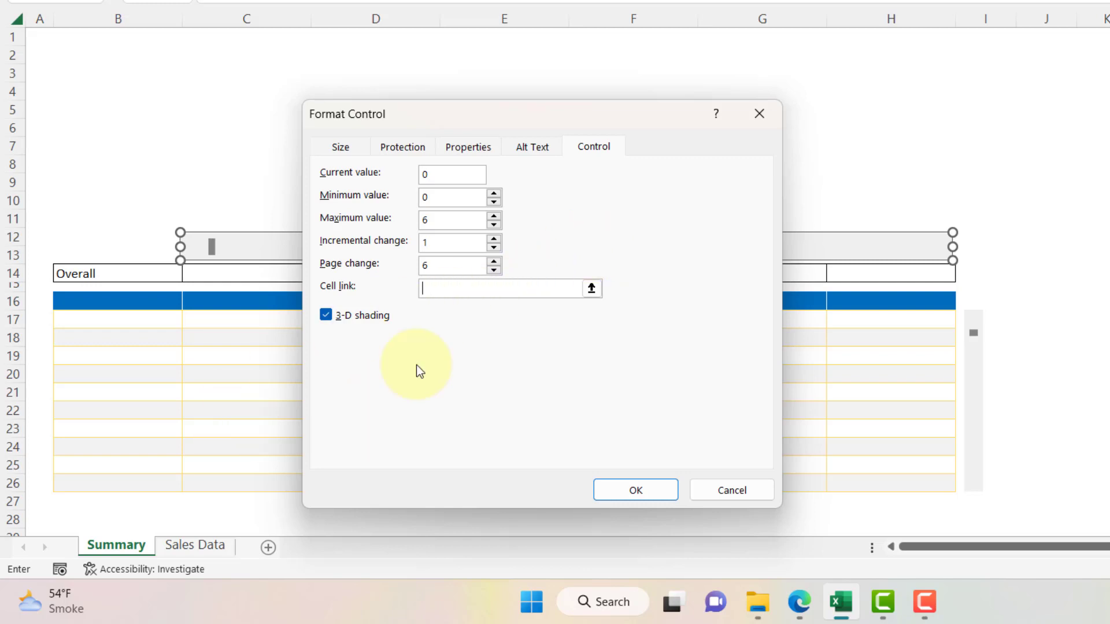
click(190, 547)
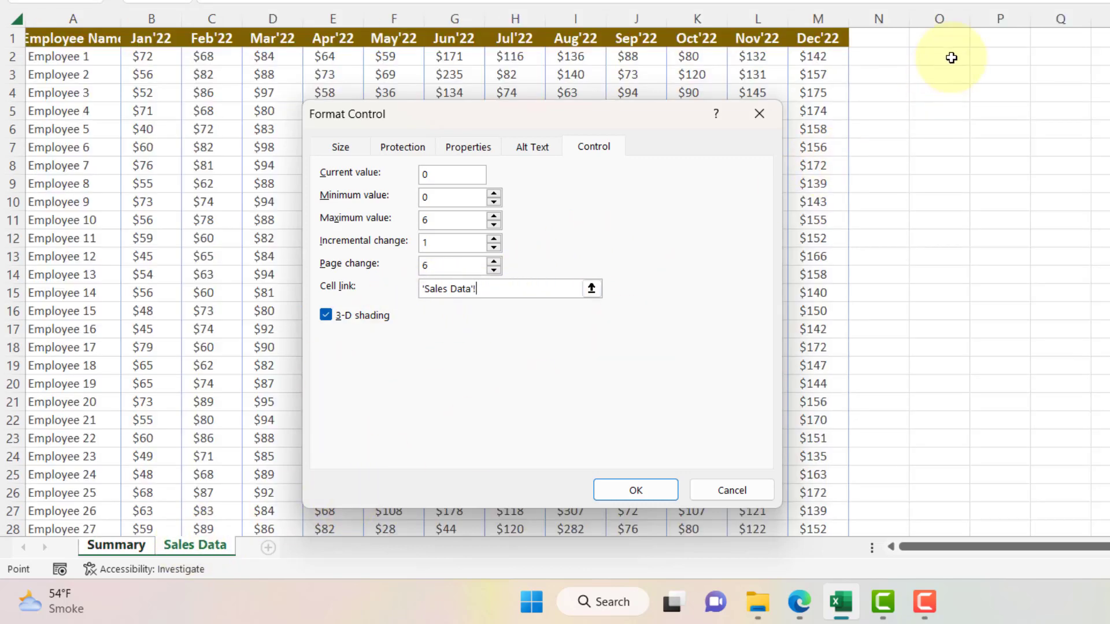
click(989, 38)
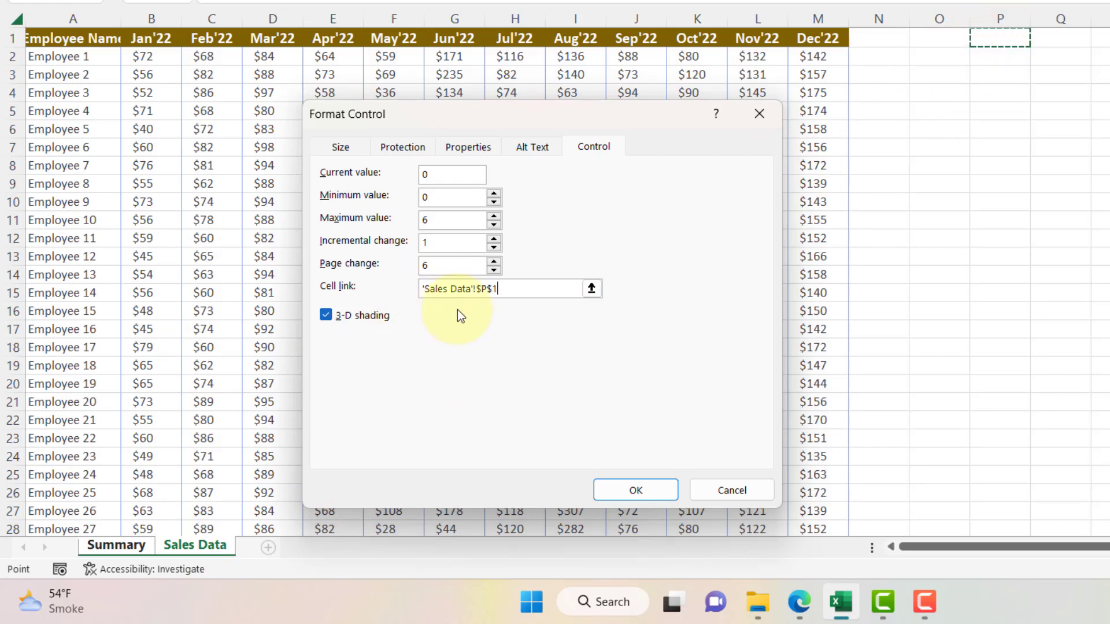
click(606, 491)
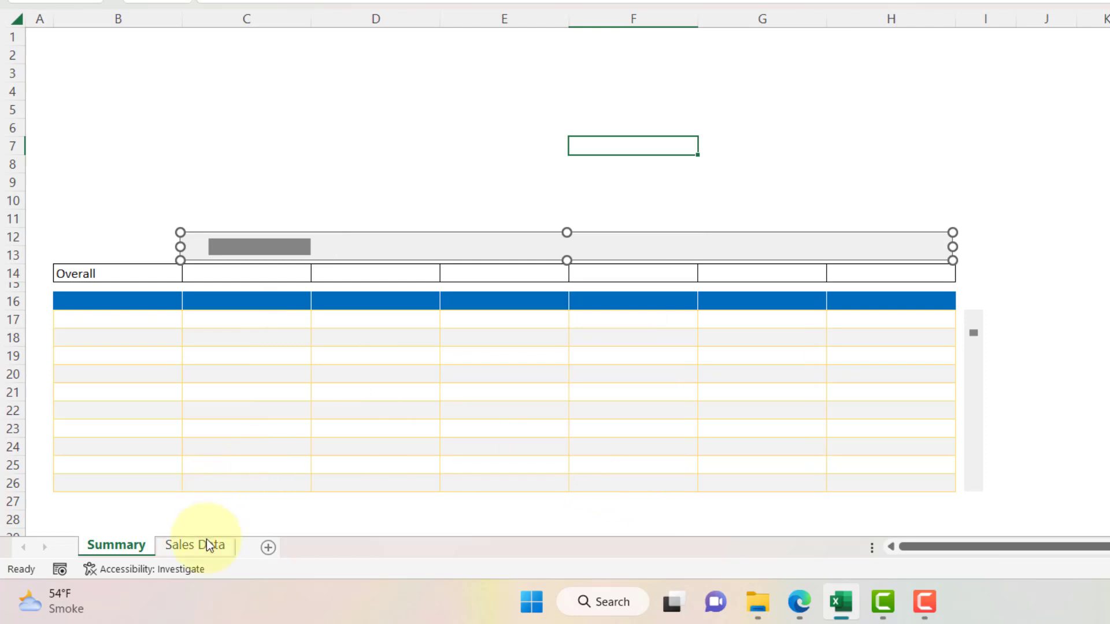
Fill cell P1 on the Sales Data sheet with standard yellow
click(202, 543)
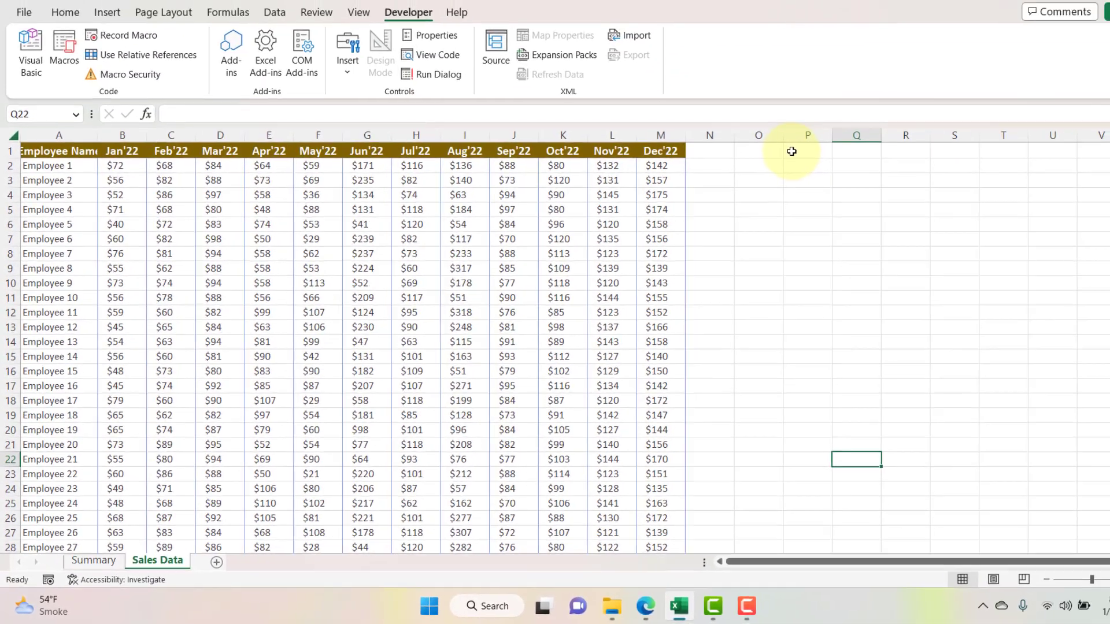
click(988, 42)
click(78, 14)
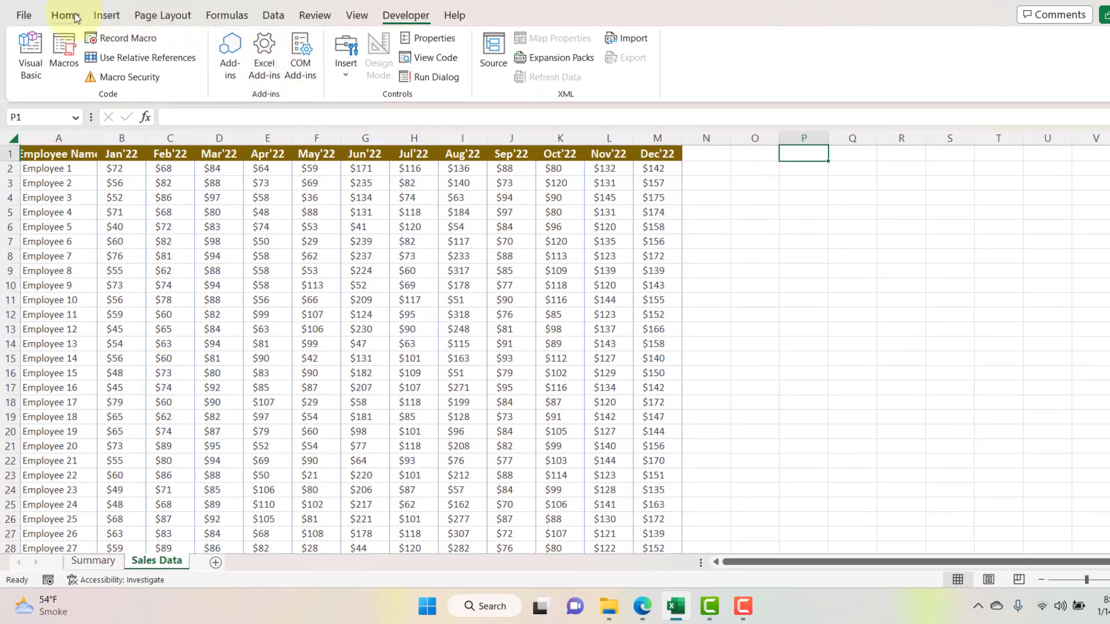
click(262, 68)
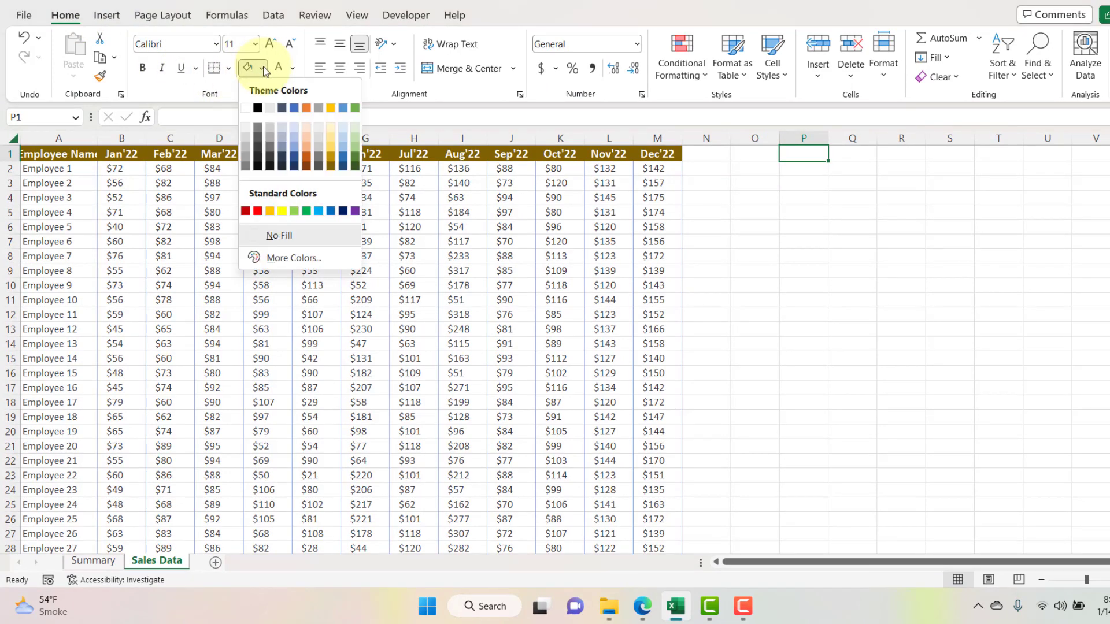
click(282, 212)
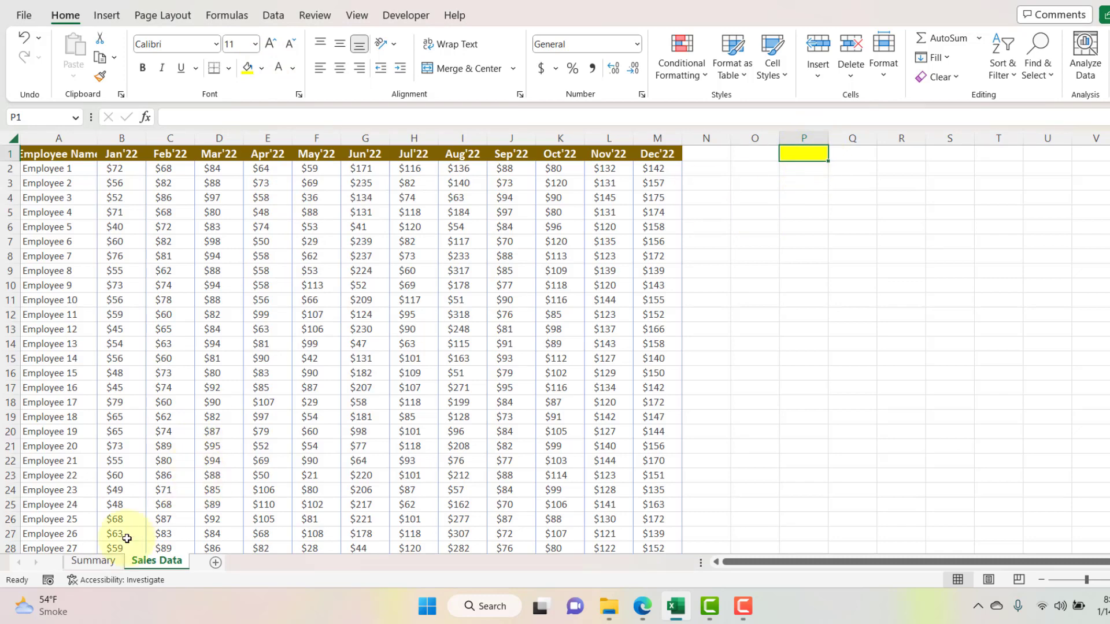
click(93, 561)
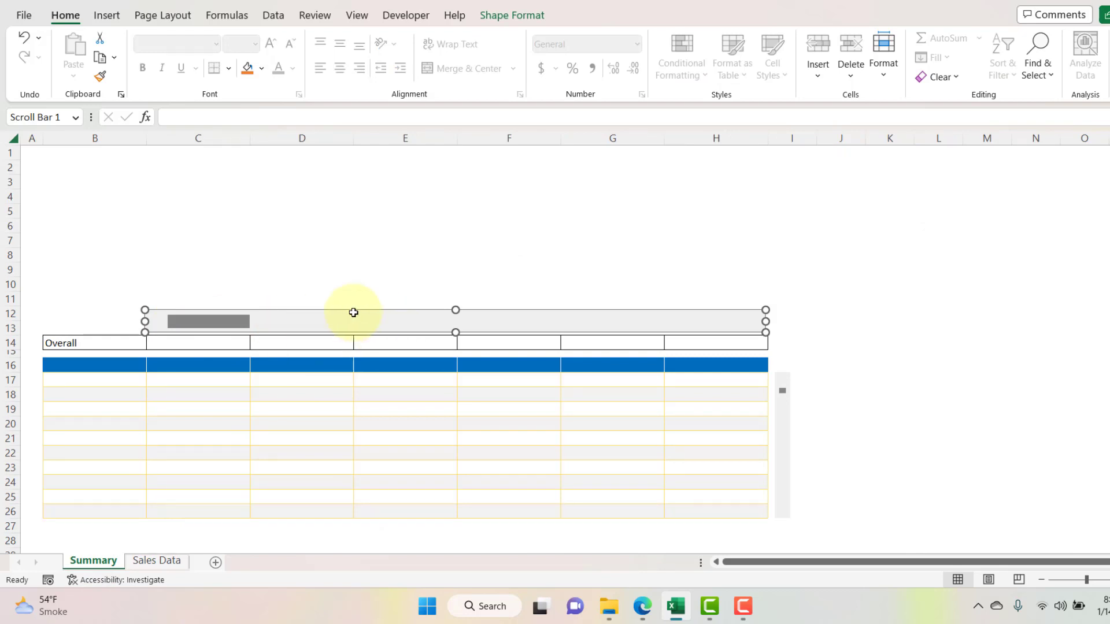
click(155, 561)
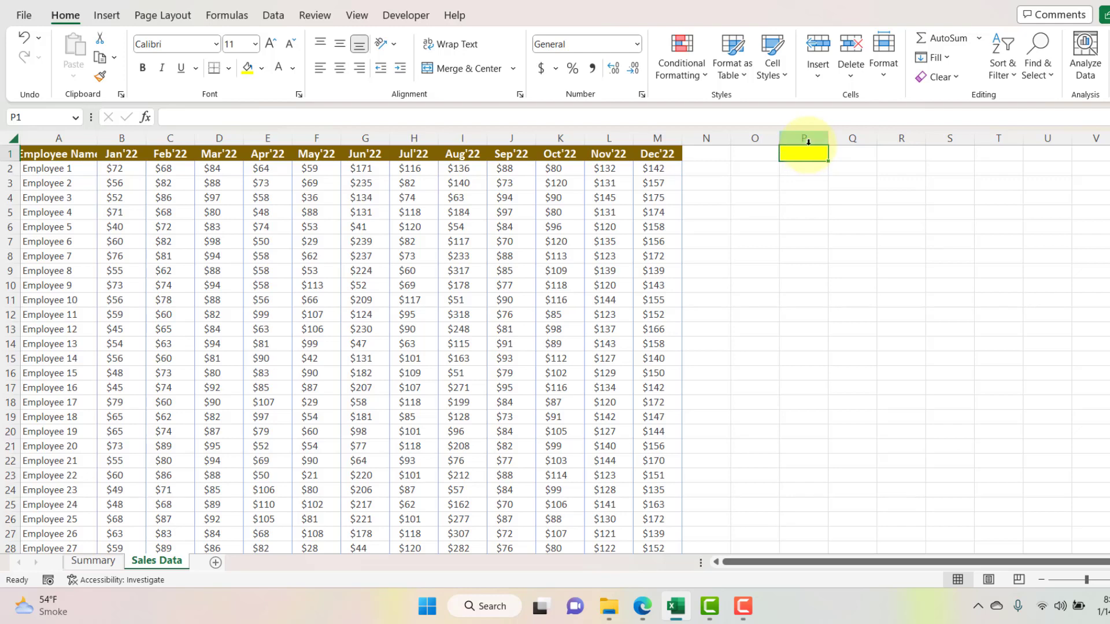
Set the maximum value of the Summary sheet's vertical scroll bar to 90 in its control format
click(89, 561)
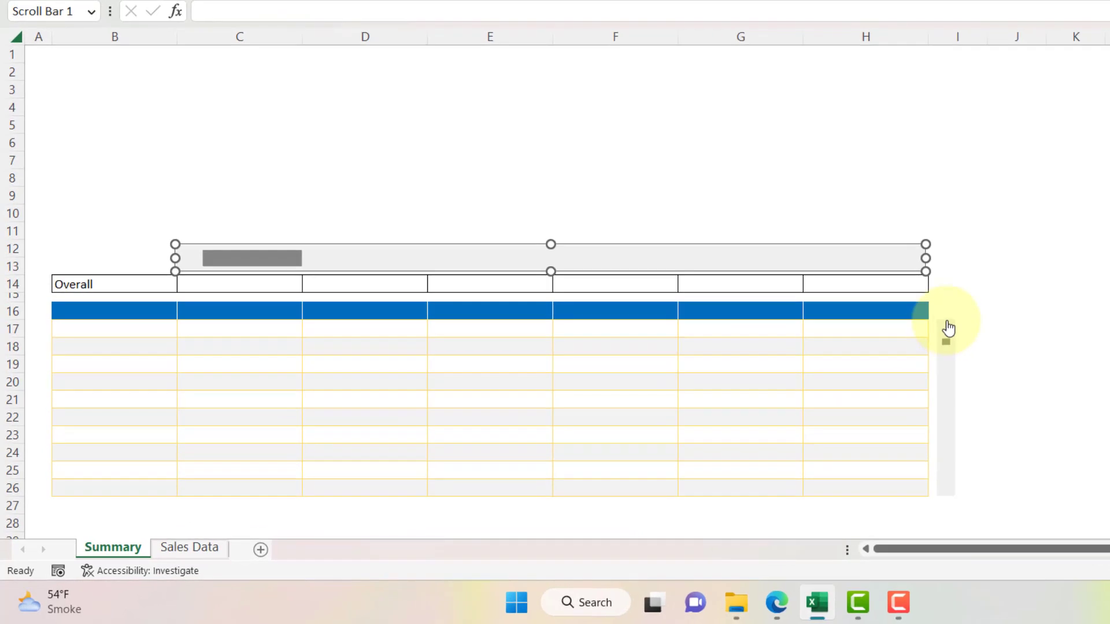
click(990, 317)
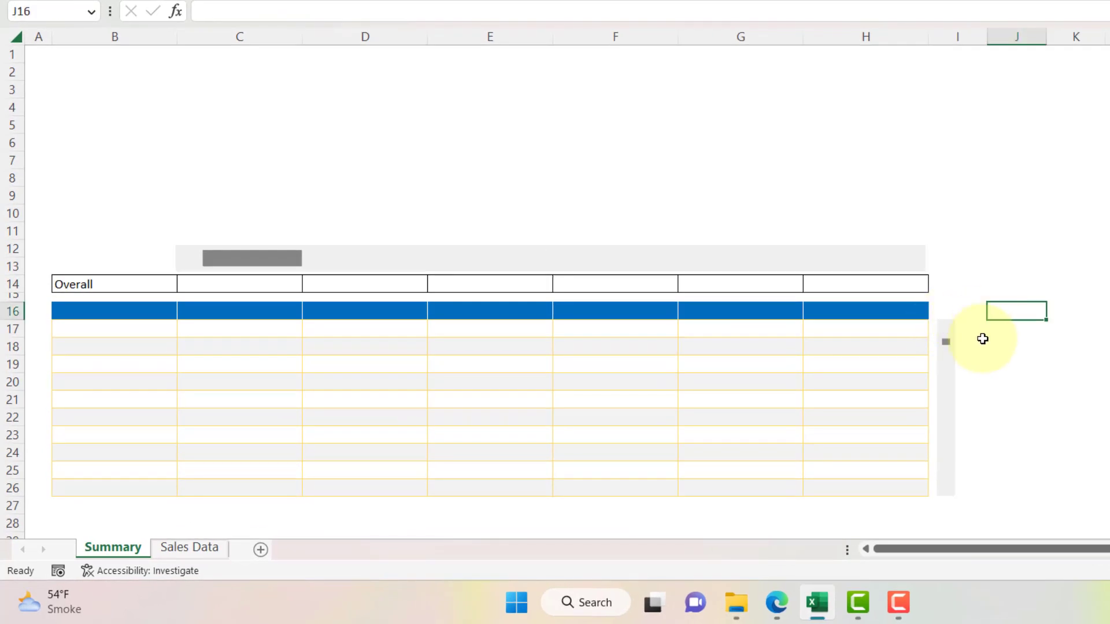
right_click(949, 334)
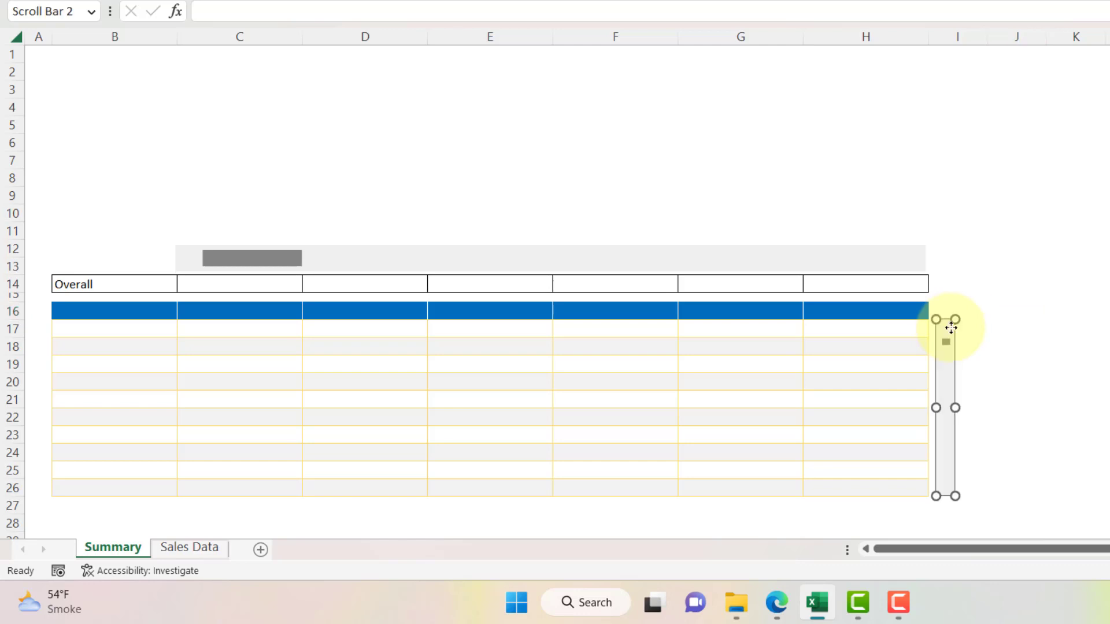
click(956, 300)
right_click(949, 326)
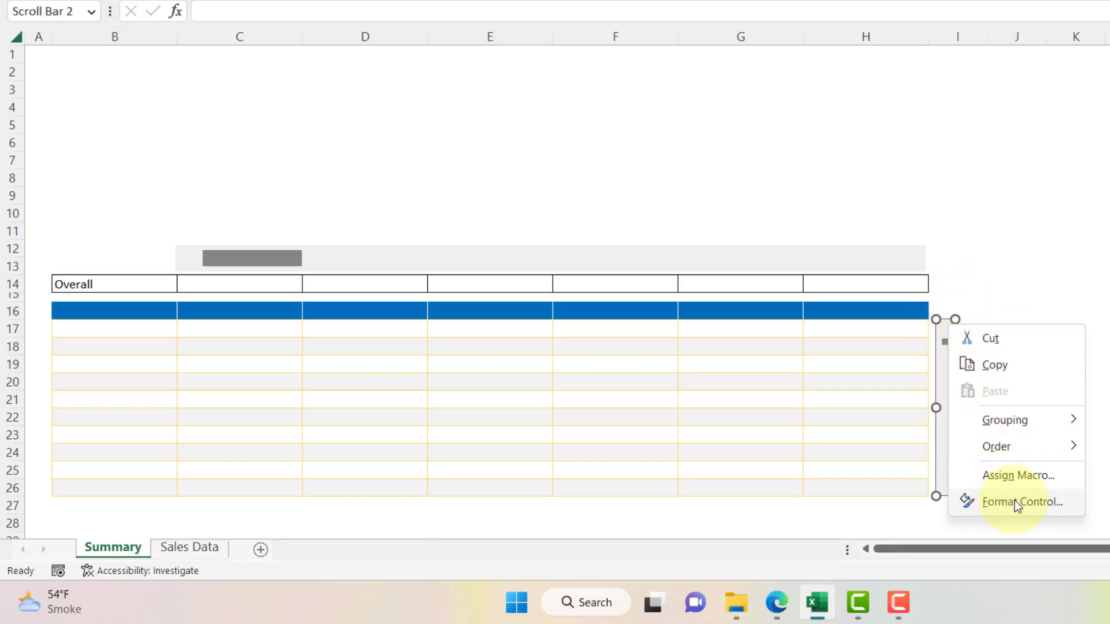
click(1016, 502)
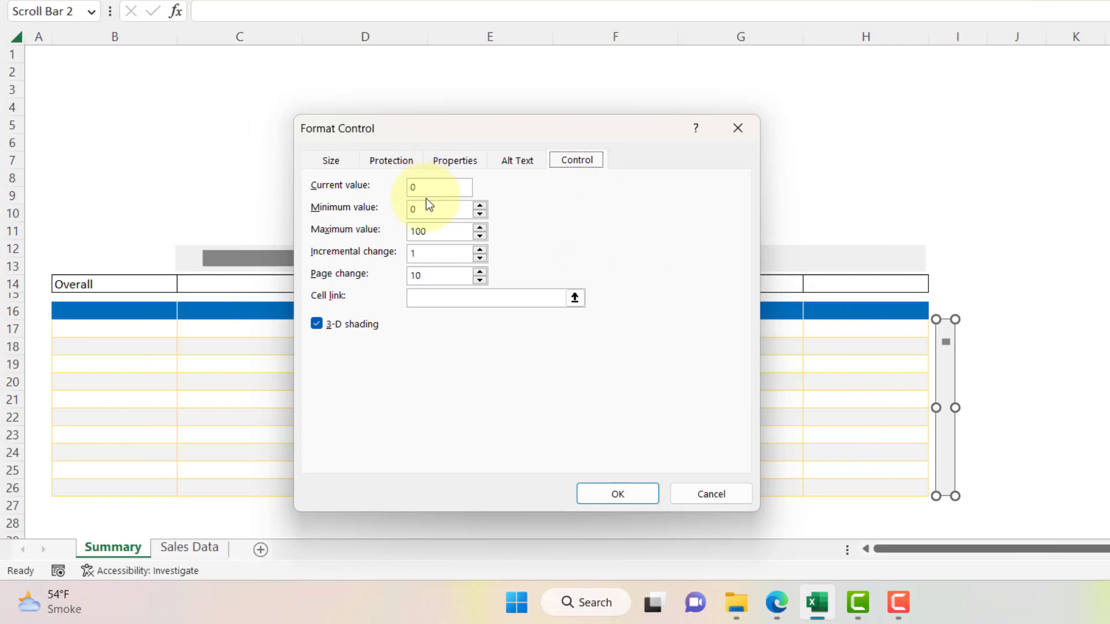
click(429, 187)
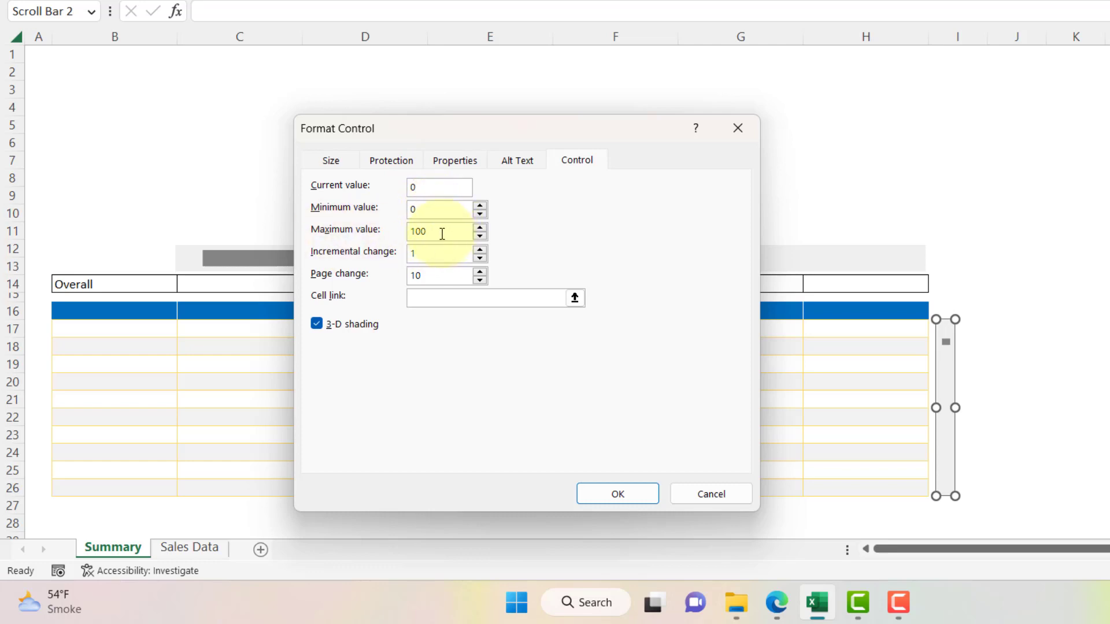
drag(438, 231, 407, 238)
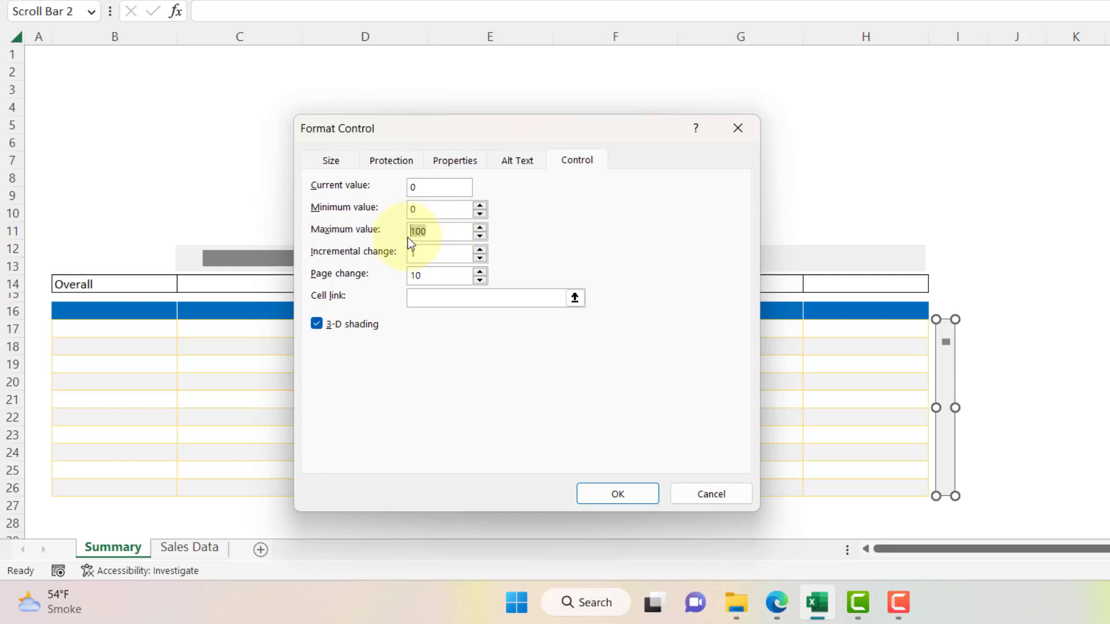
text(90)
click(428, 253)
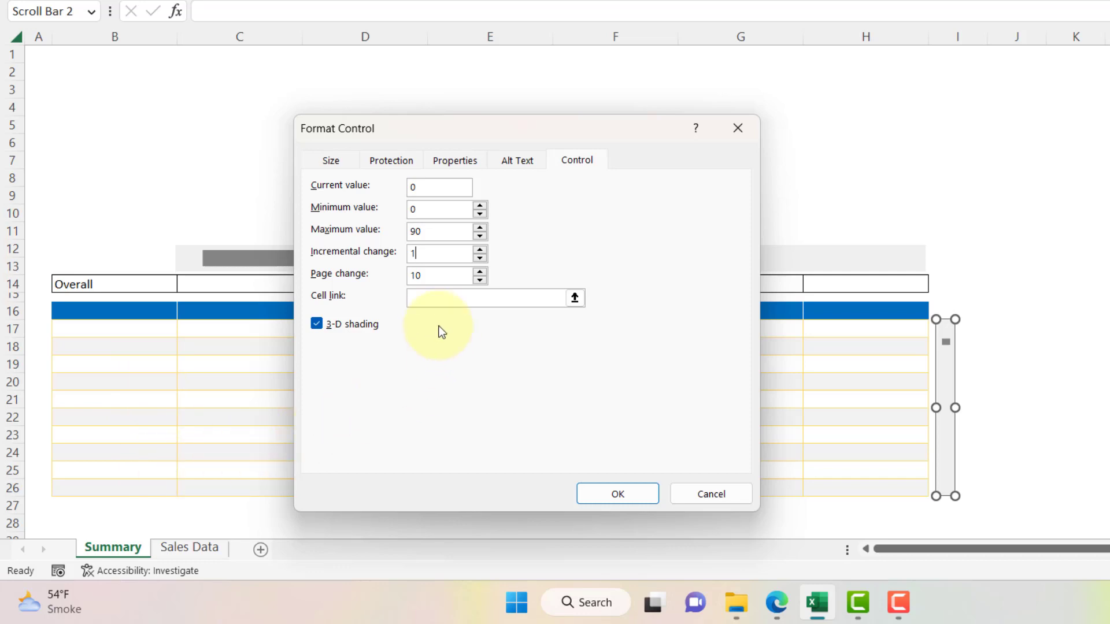
Link the vertical scroll bar to cell Q1 of the Sales Data sheet and apply the control settings
click(428, 299)
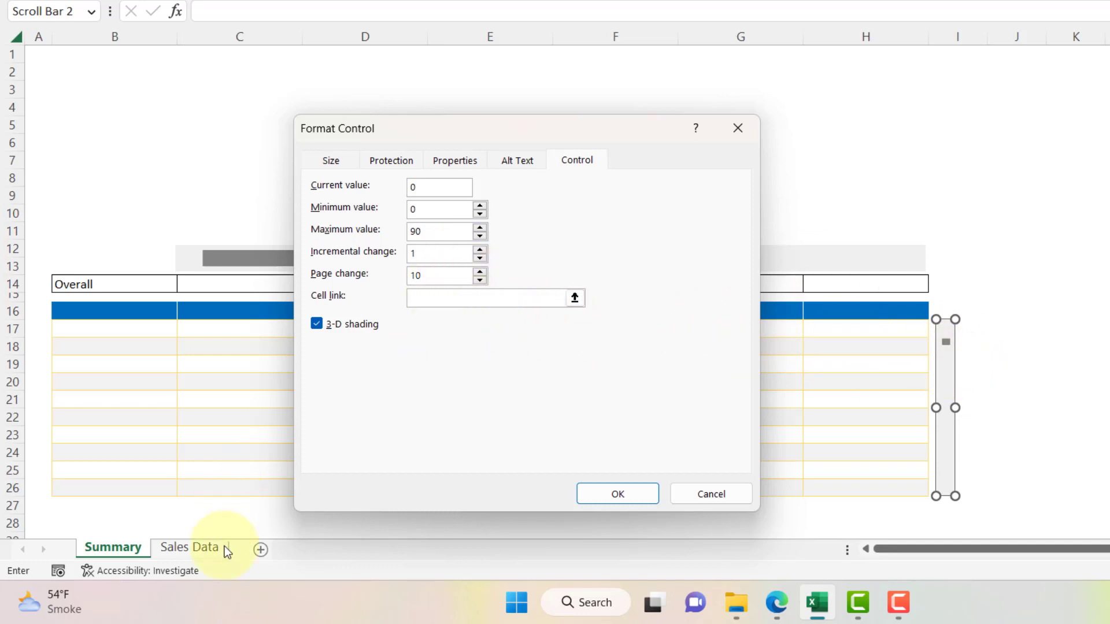
click(185, 547)
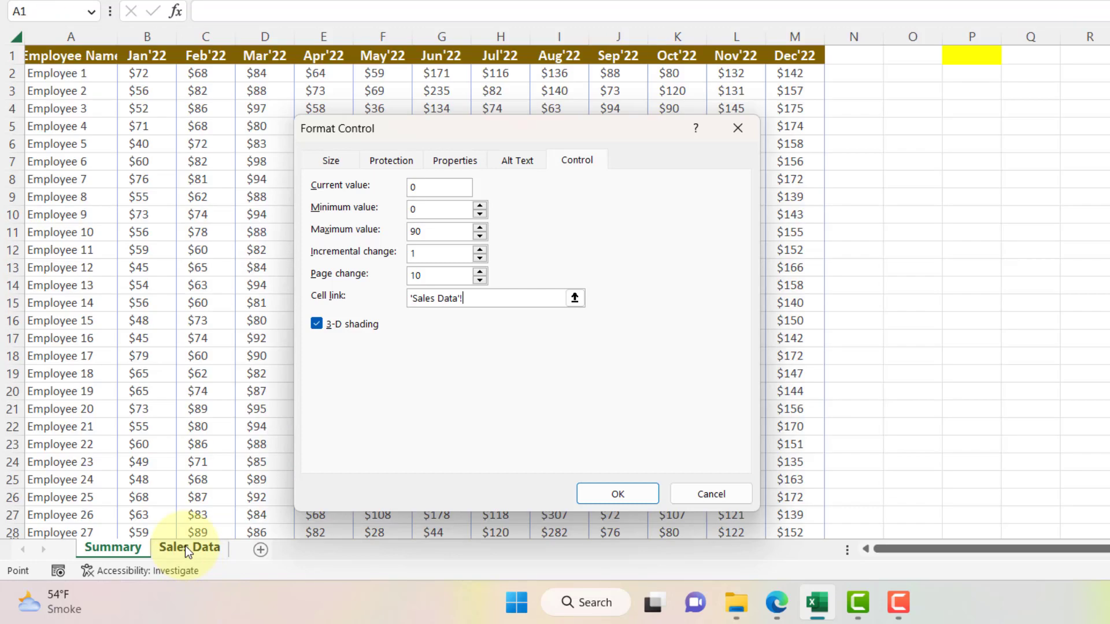
click(1029, 56)
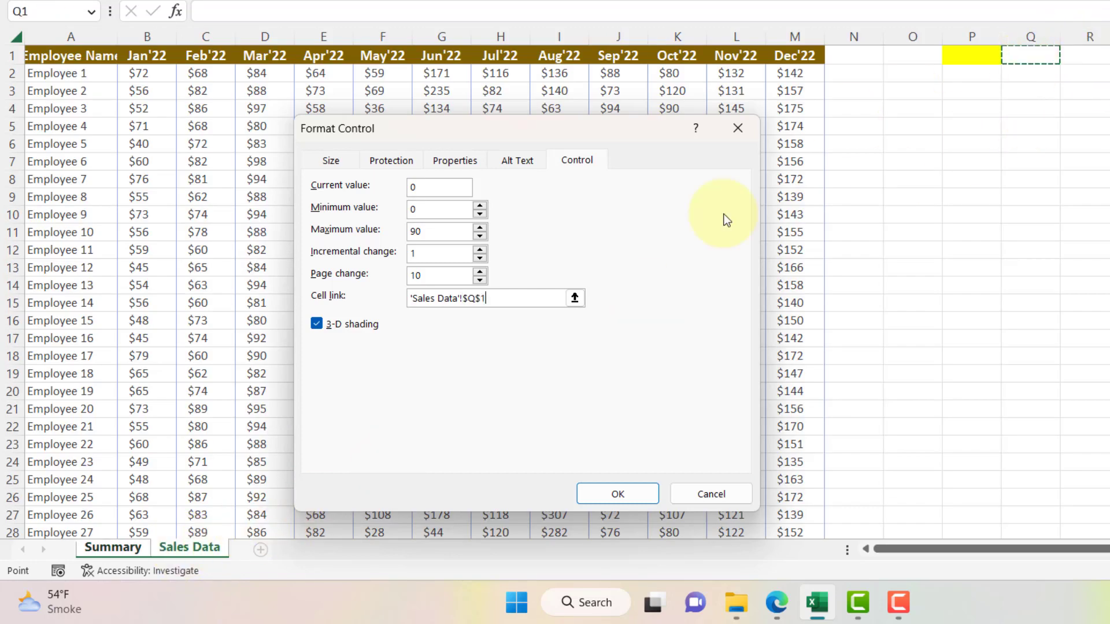
click(607, 501)
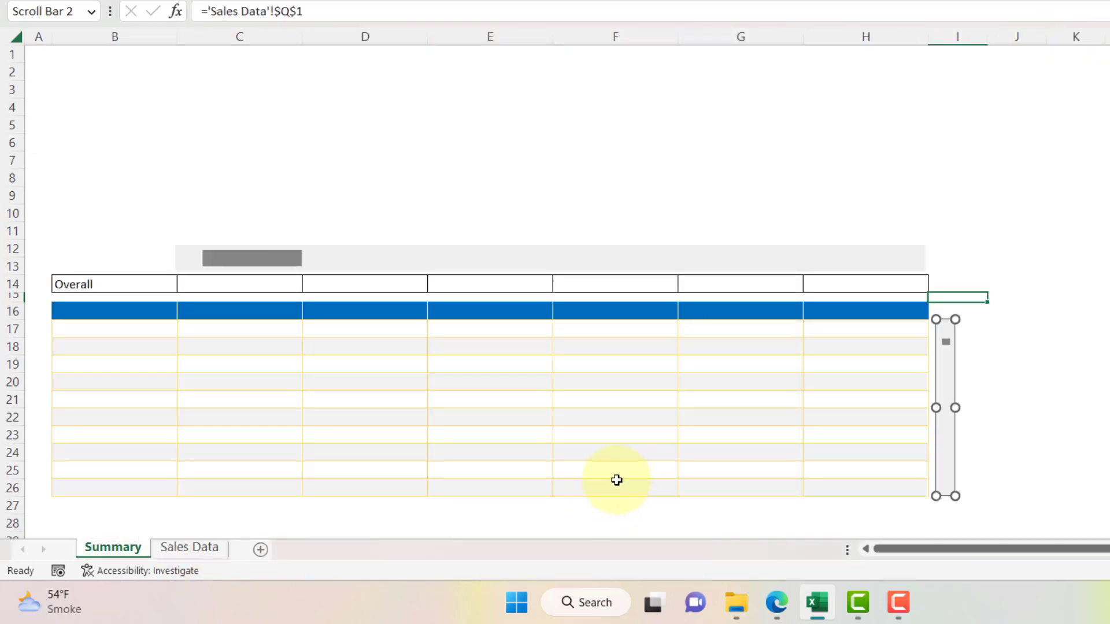
Fill cell Q1 on the Sales Data sheet with standard light blue
click(166, 554)
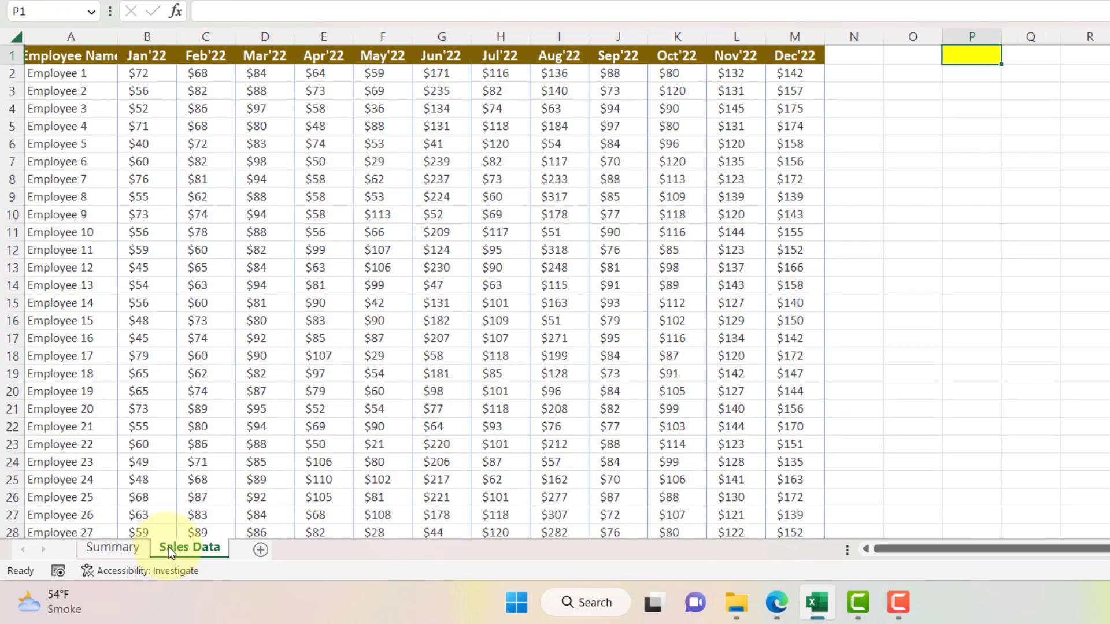
click(1026, 53)
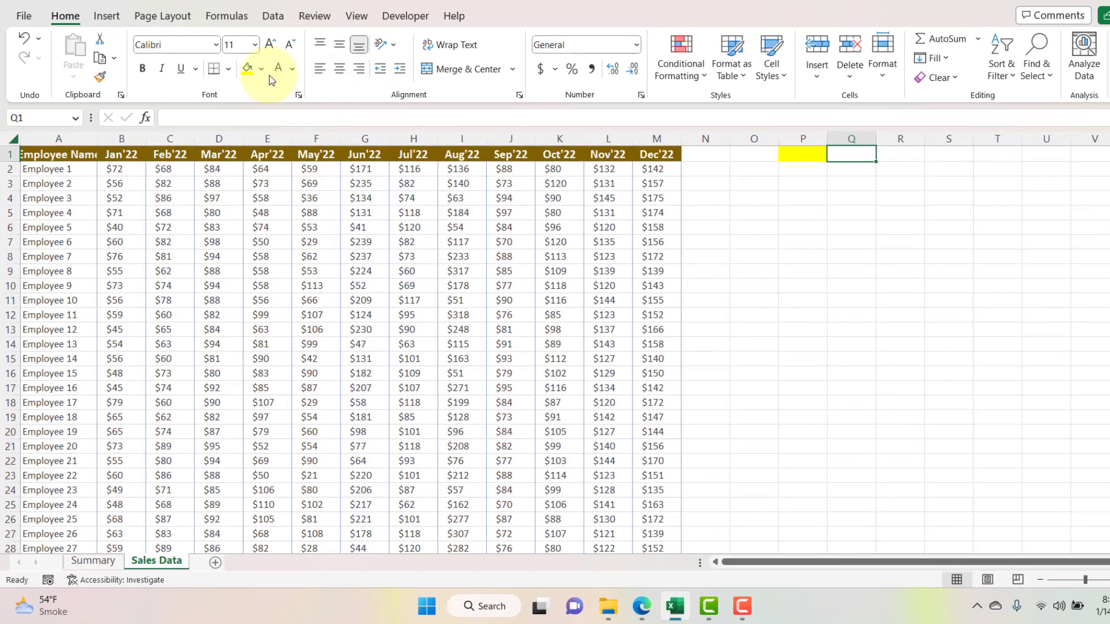
click(262, 68)
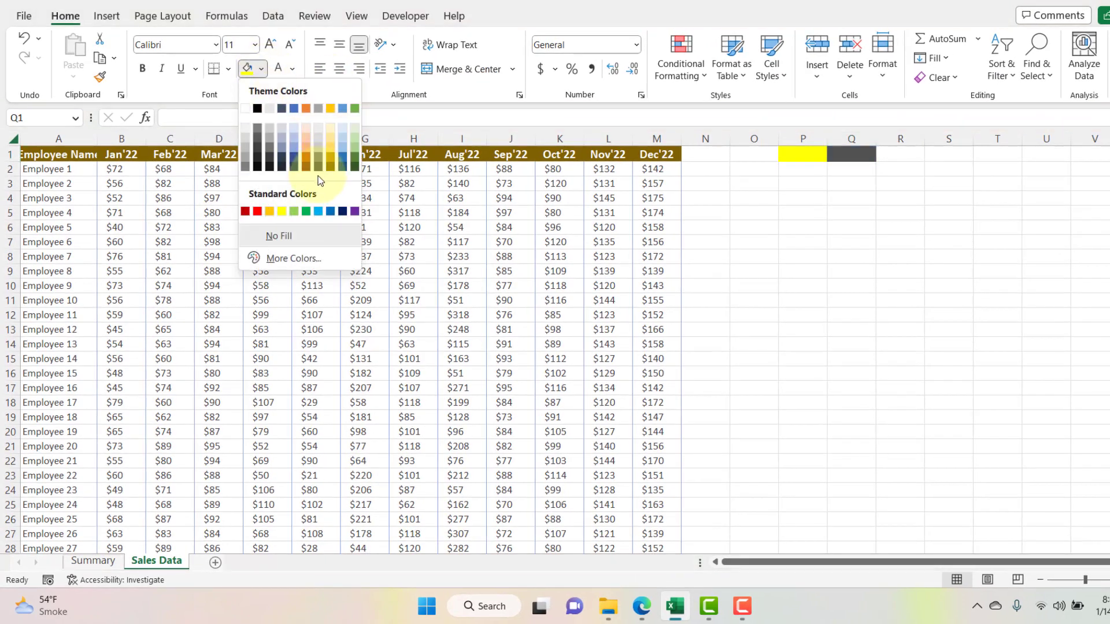
click(318, 213)
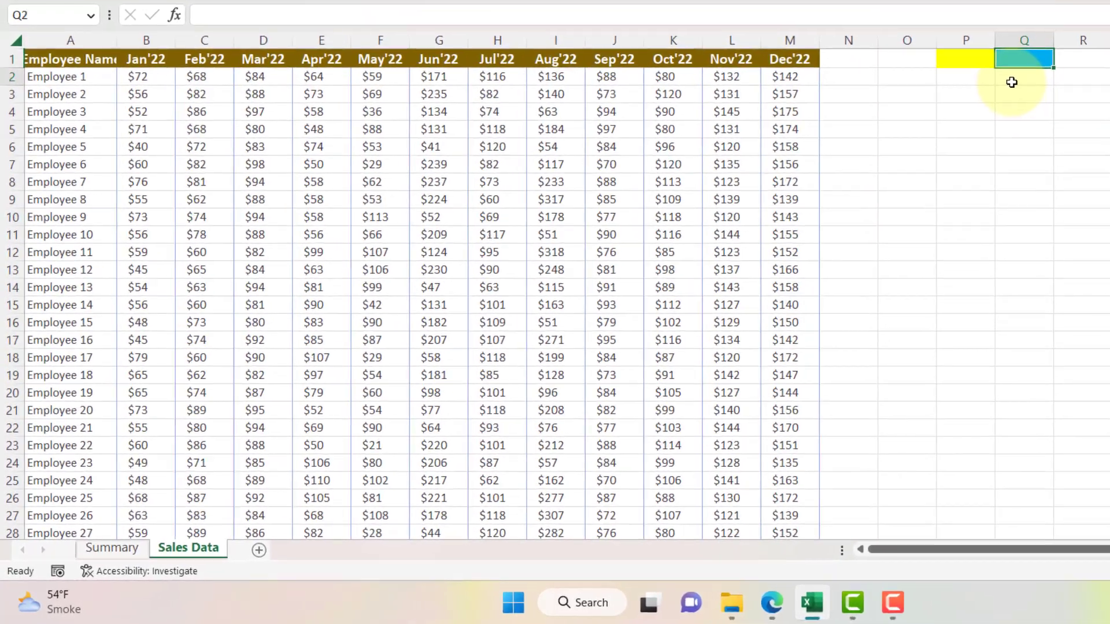
click(1028, 52)
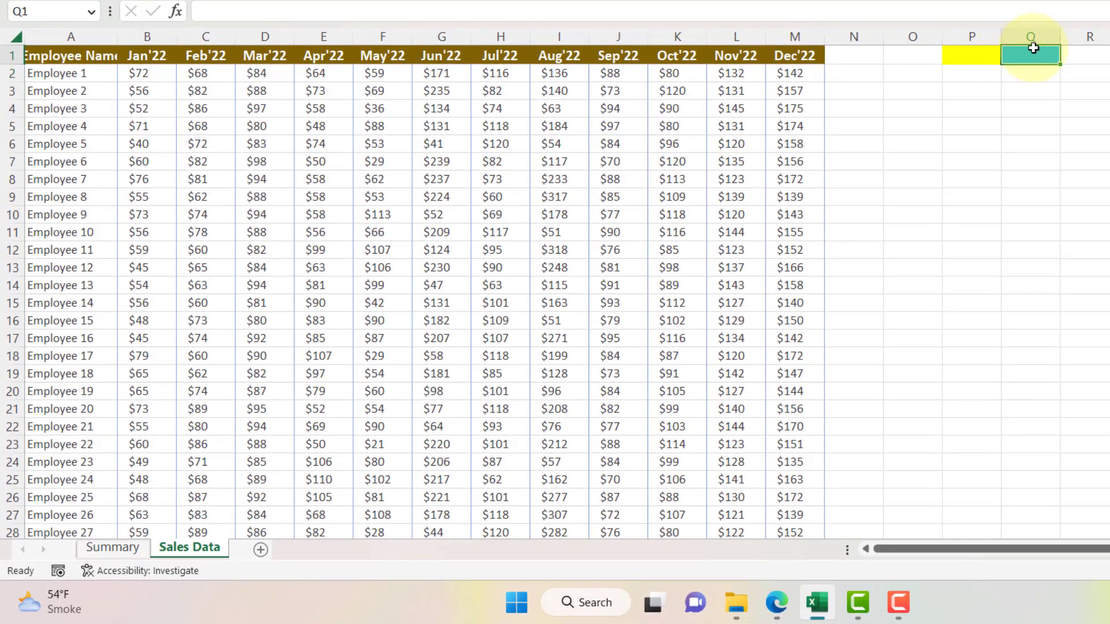
Examine the Summary table's month header, employee column and sales value ranges in relation to the two scroll bars
click(131, 549)
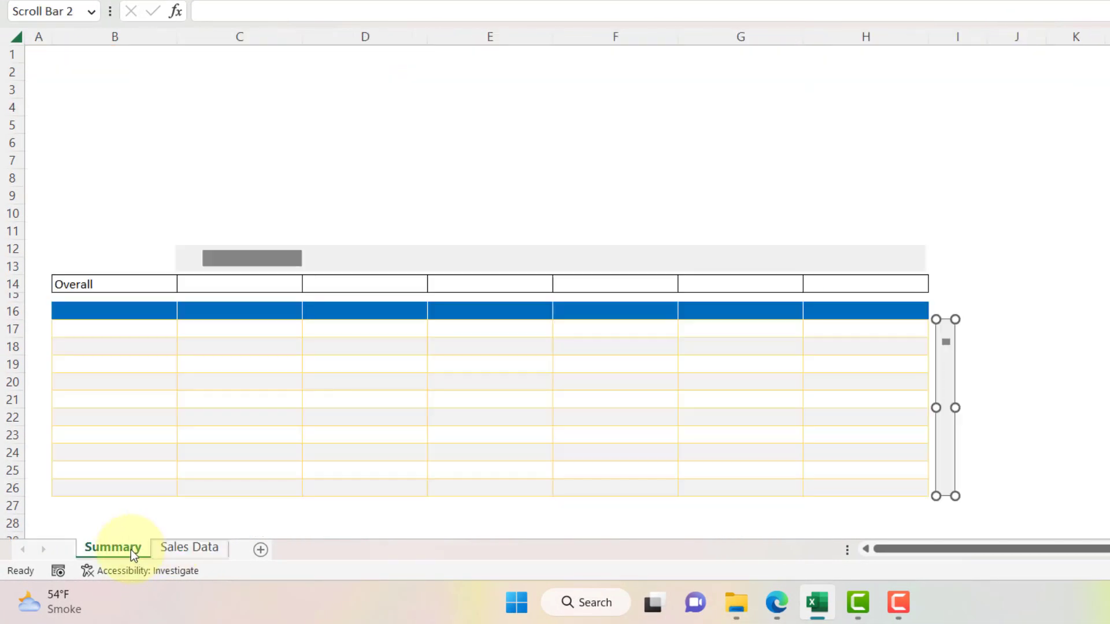
click(967, 228)
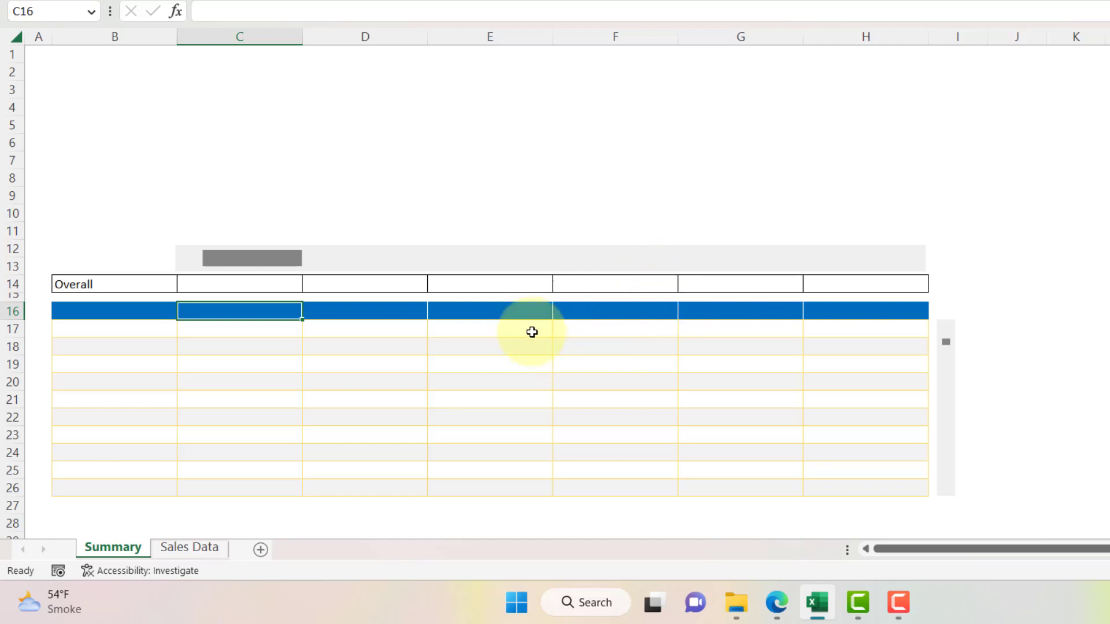
shift+click(856, 312)
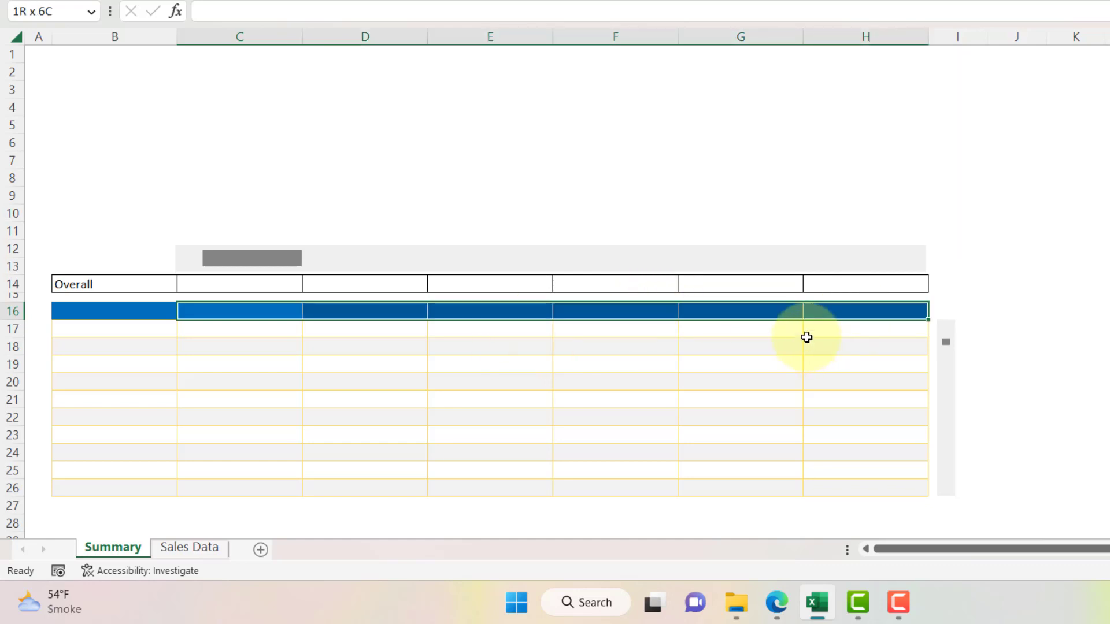
mouse_move(155, 327)
mouse_down()
mouse_move(176, 460)
mouse_move(156, 488)
mouse_up()
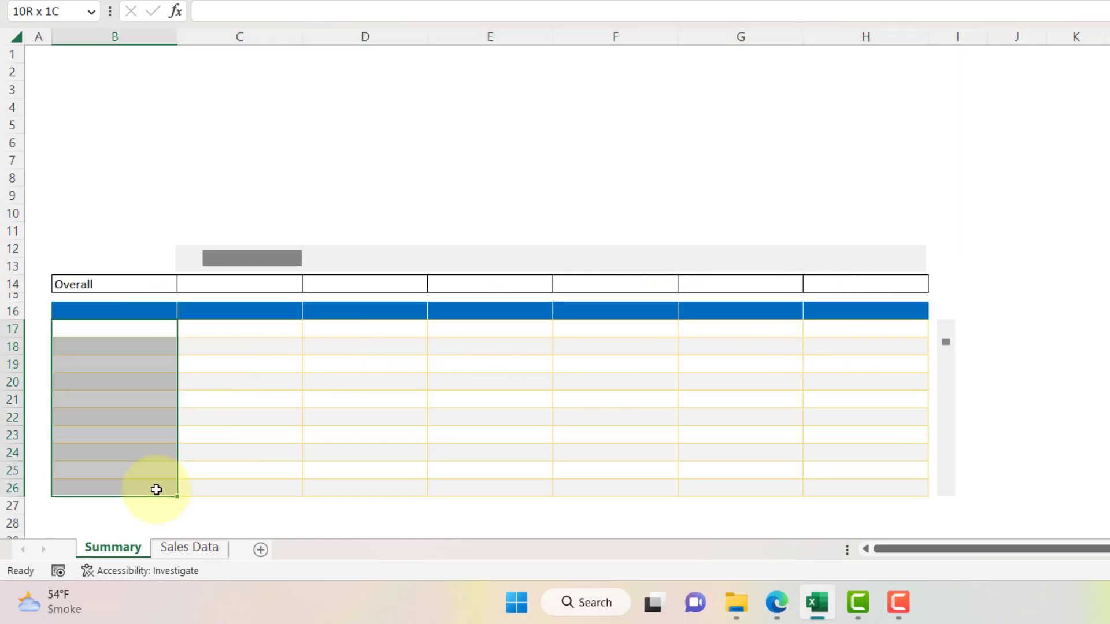
drag(242, 332, 850, 498)
click(490, 330)
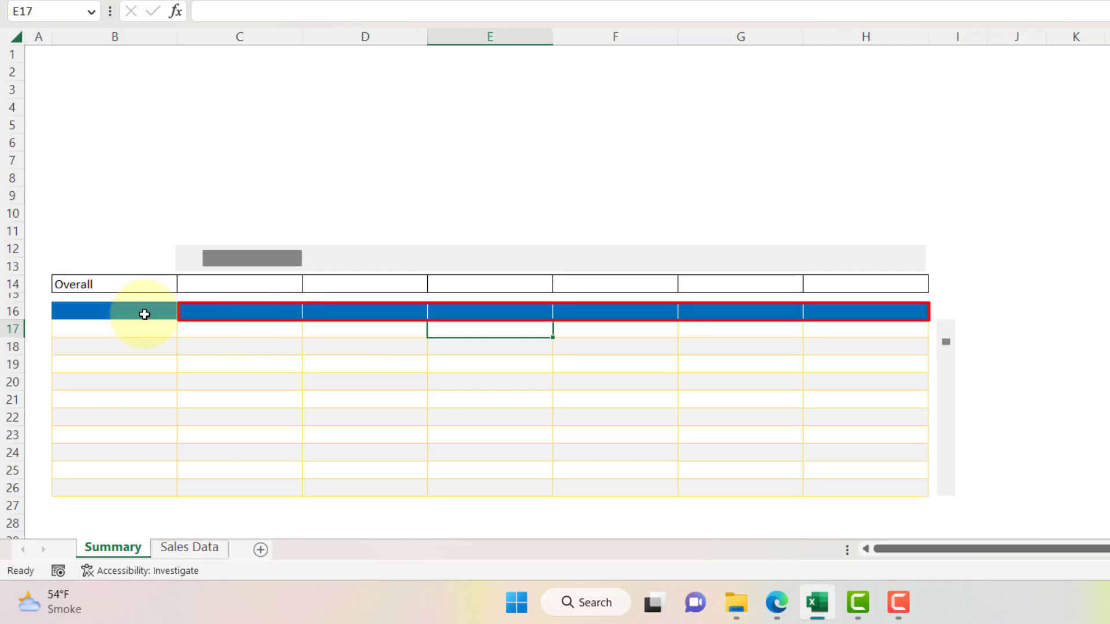
drag(255, 312, 836, 312)
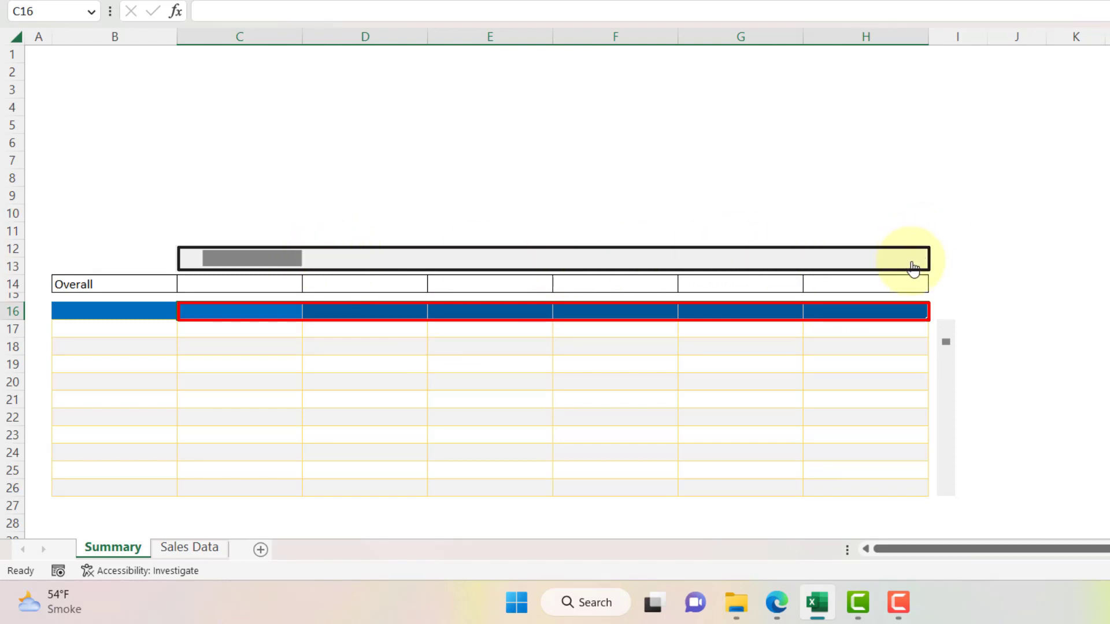
click(131, 329)
drag(132, 328, 137, 496)
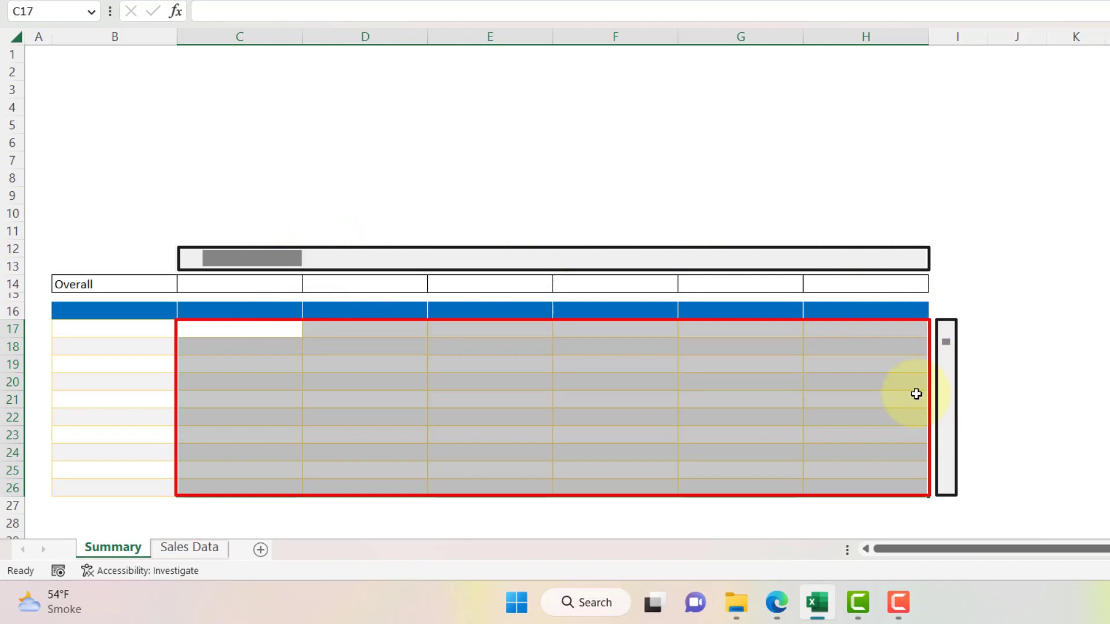
click(231, 311)
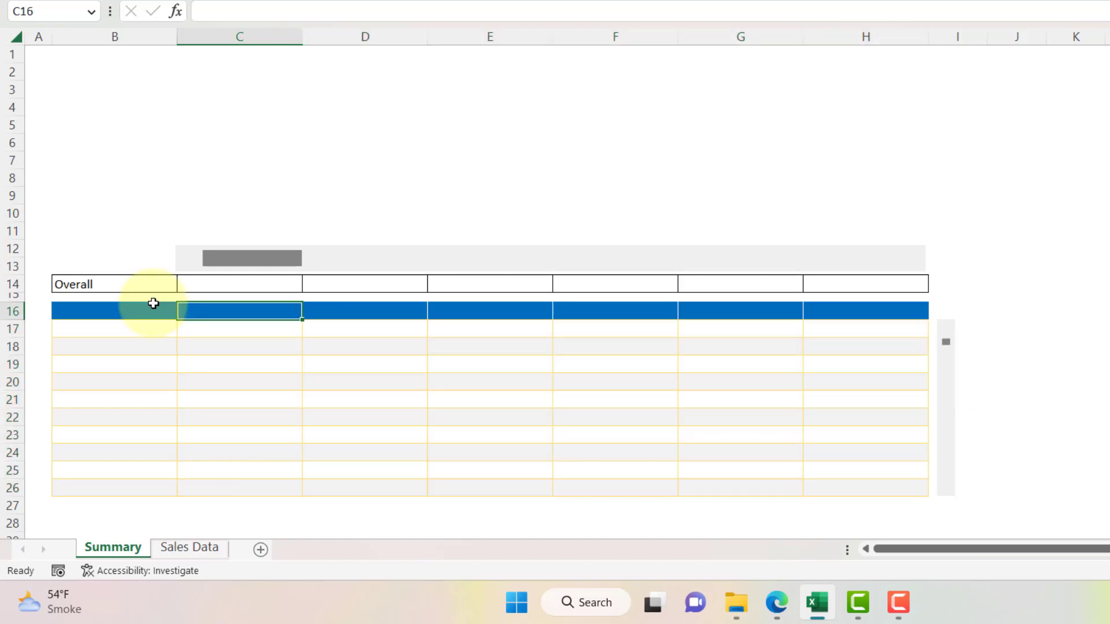
Enter the header Employee in cell B16 of the Summary sheet
click(151, 310)
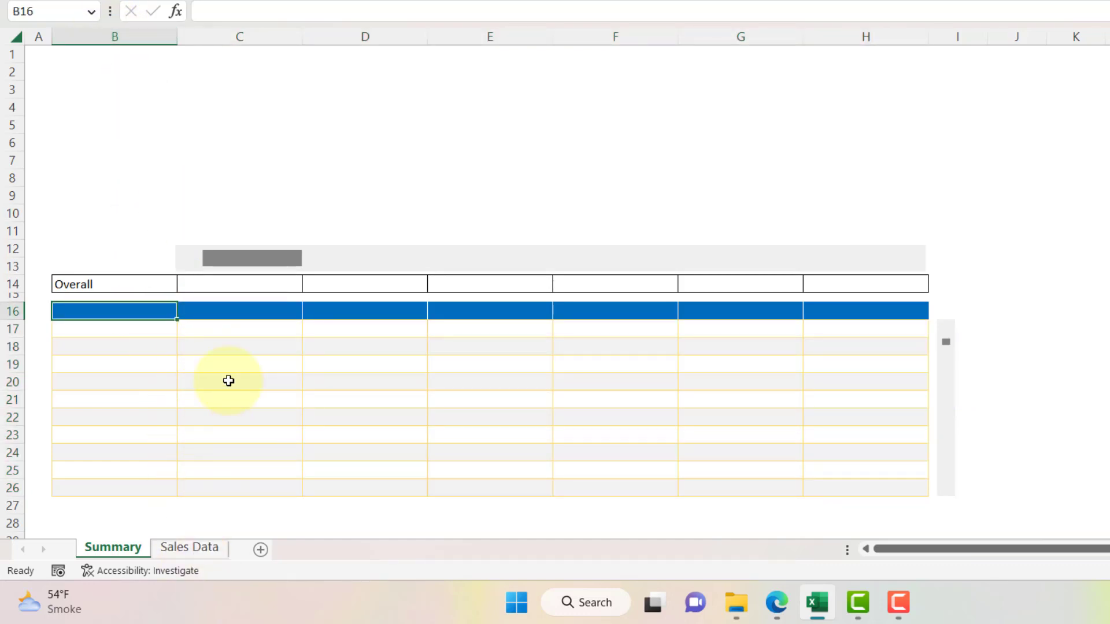
text(Employee)
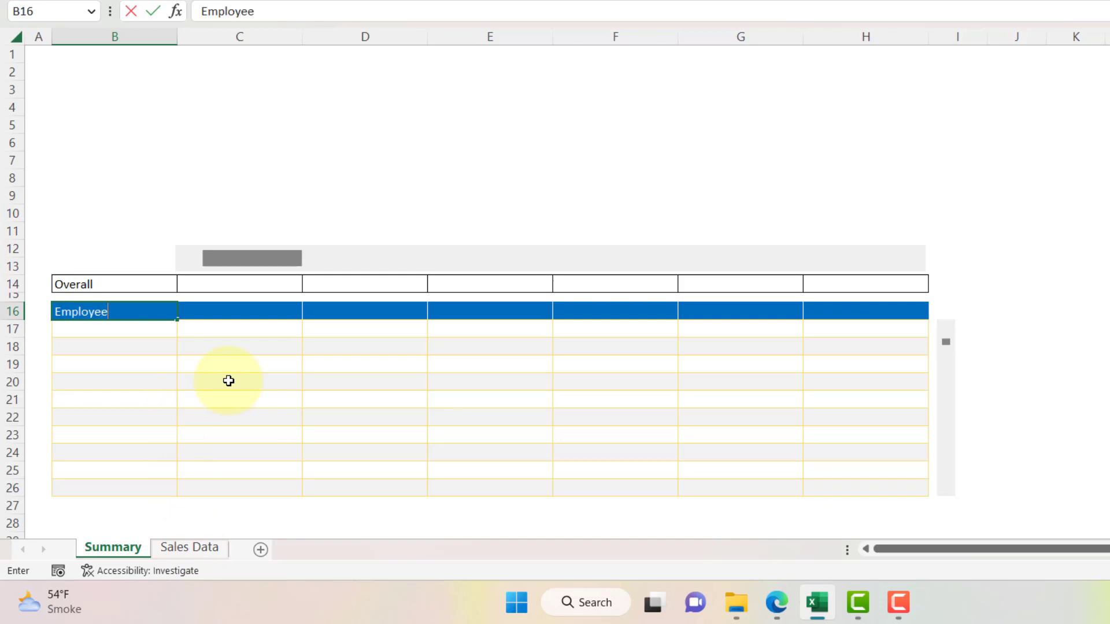
key(Return)
Enter the formula =OFFSET('Sales Data'!B$1,0,'Sales Data'!$P$1) in cell C16 of the Summary sheet
key(Right)
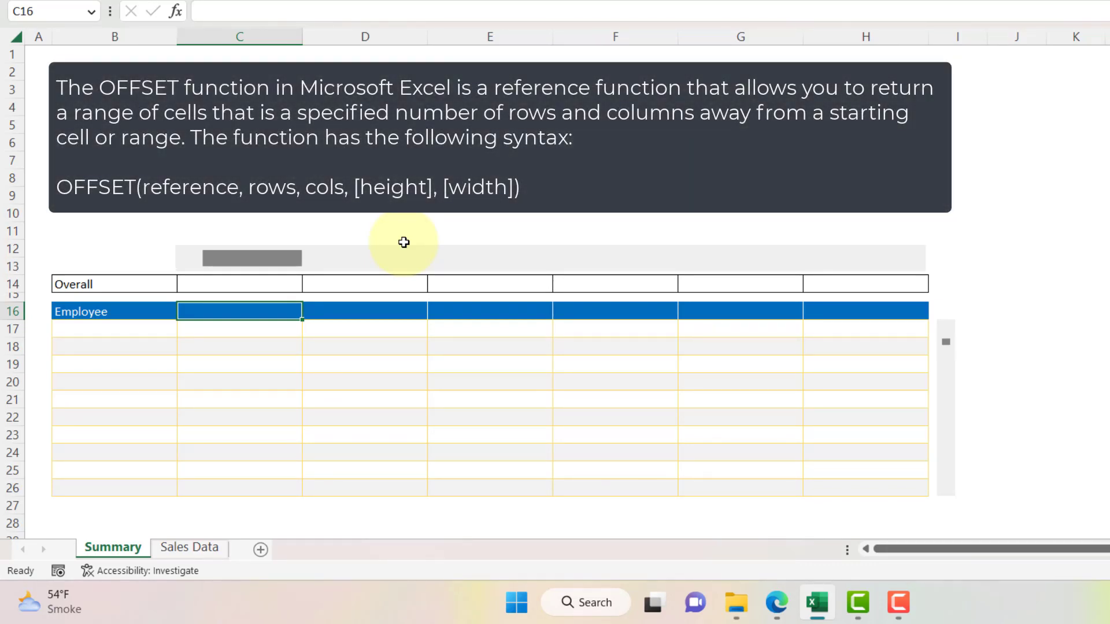
text(=o)
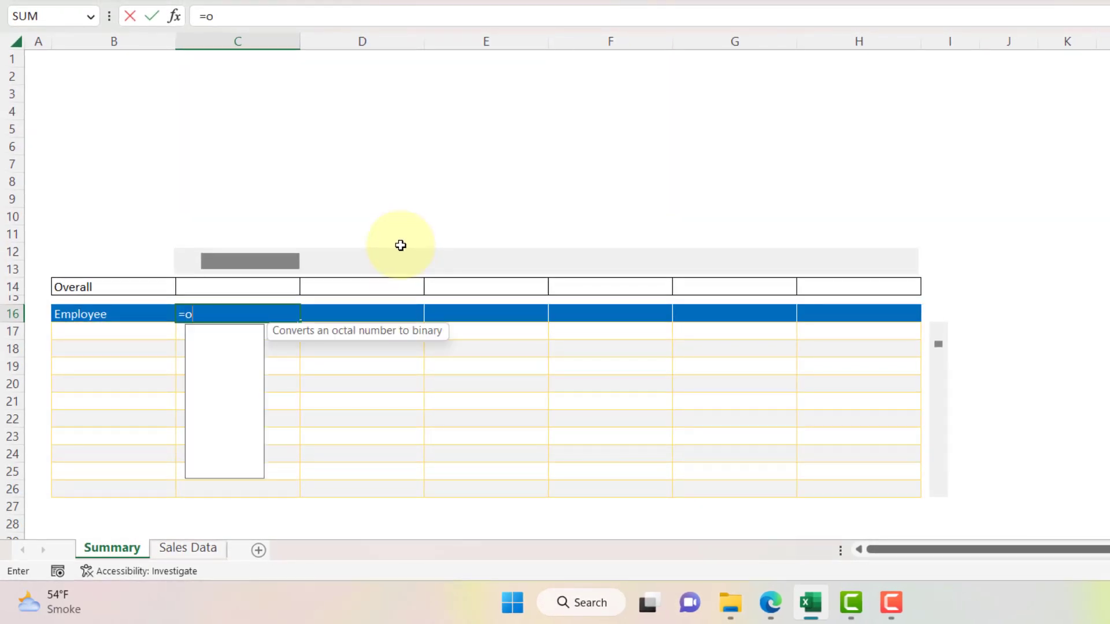
text(ffse)
key(Tab)
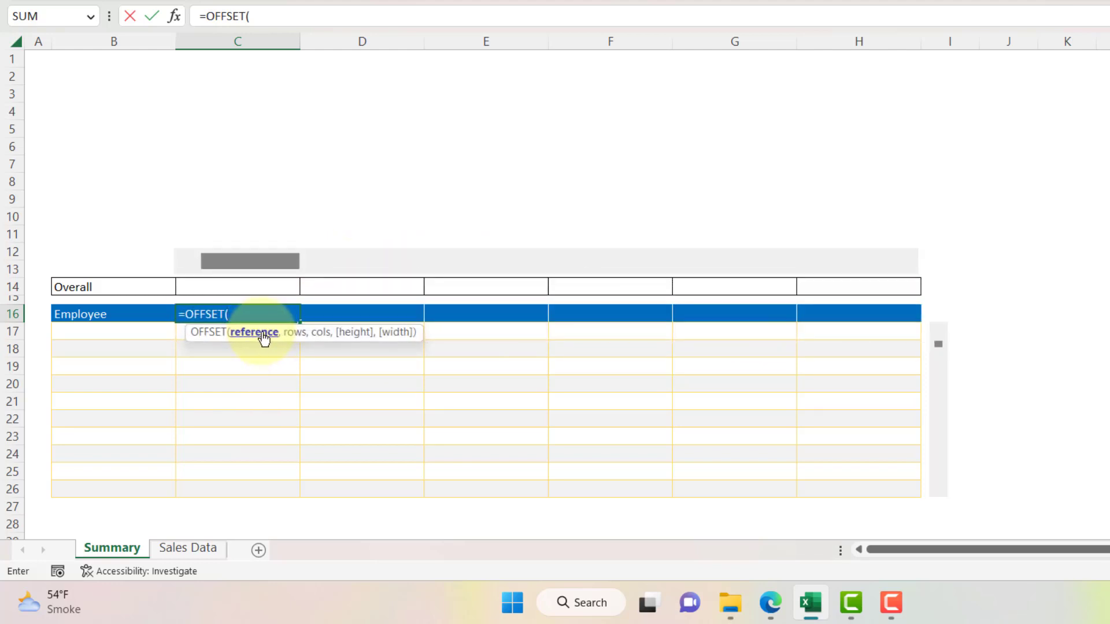
click(174, 551)
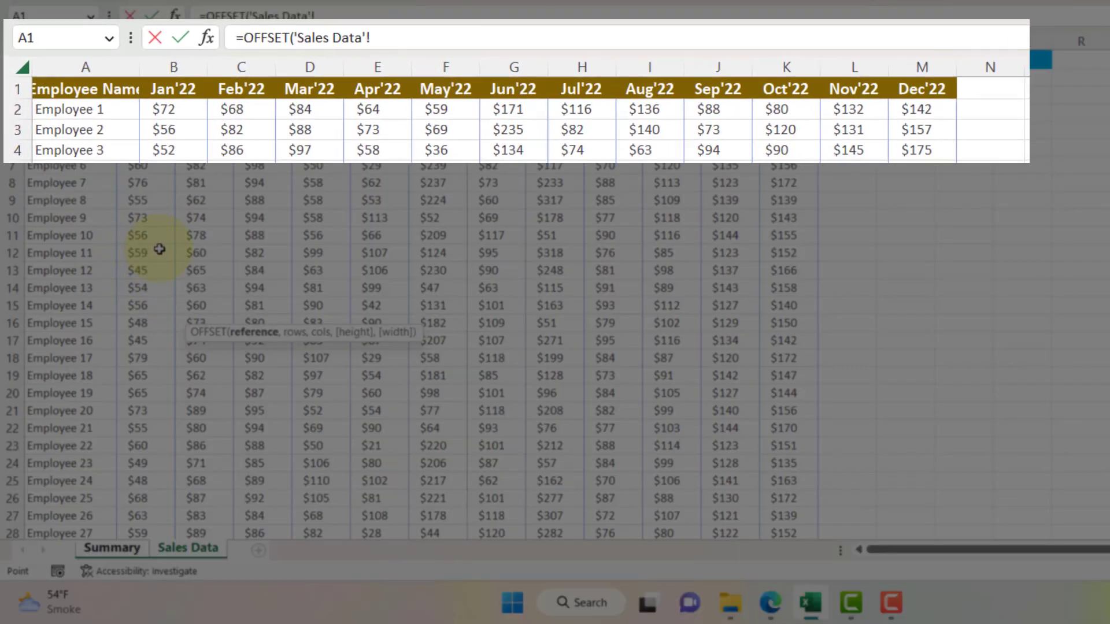
click(132, 64)
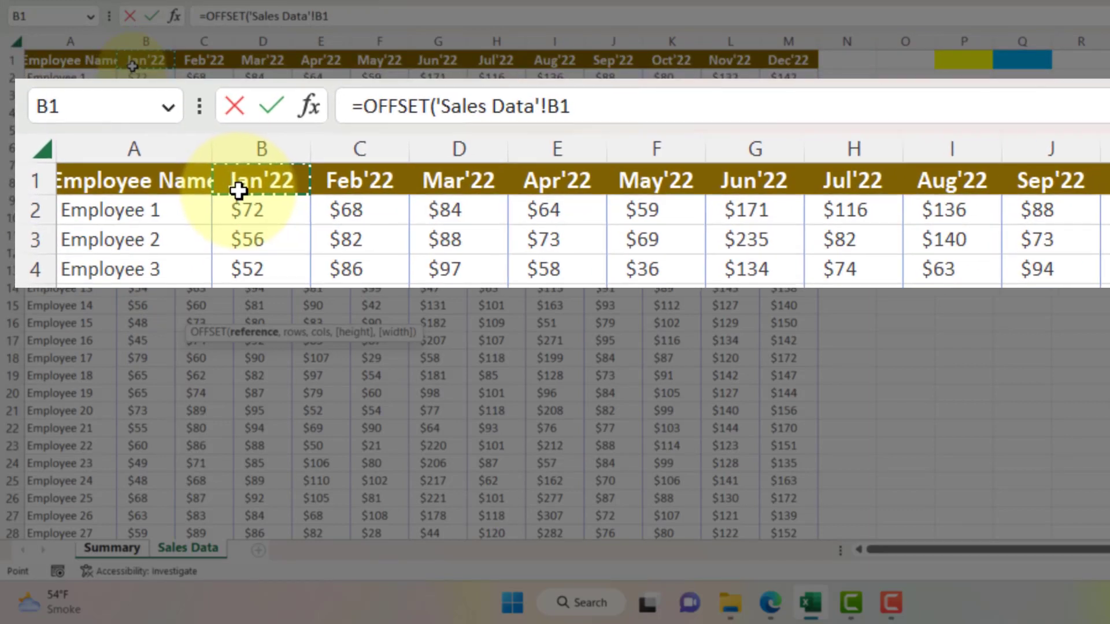
click(326, 16)
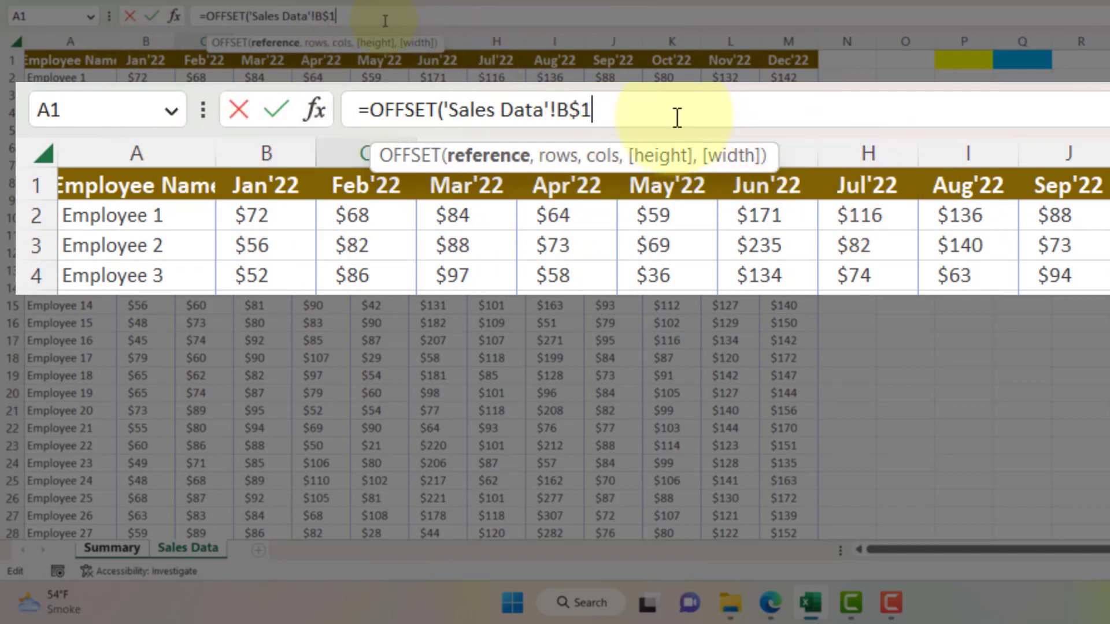
text(,0)
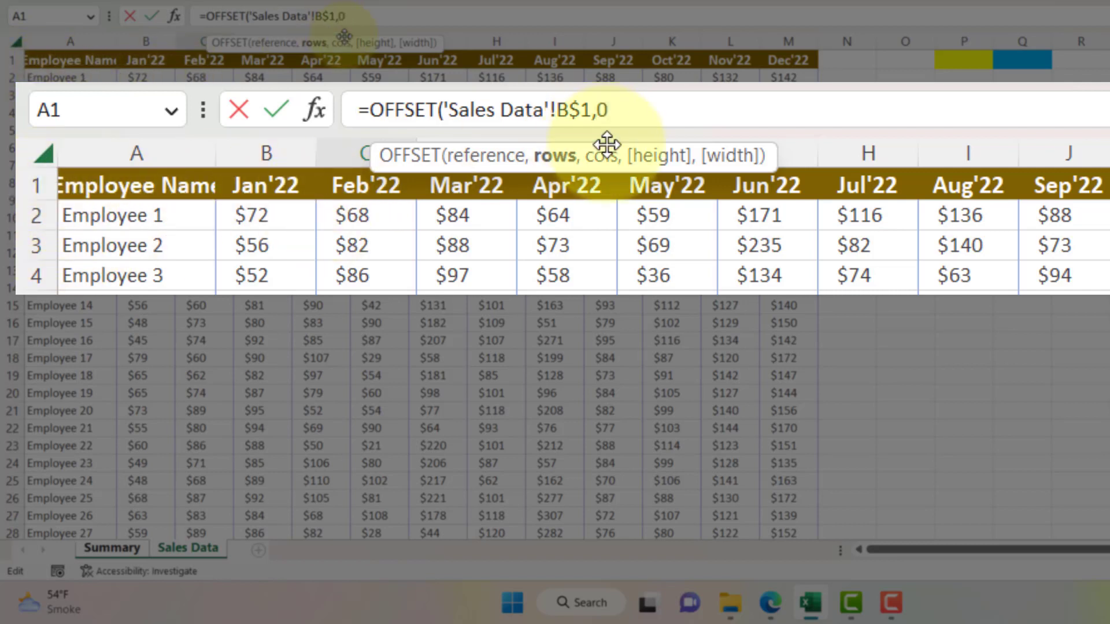
text(,'Sales Data'!P1)
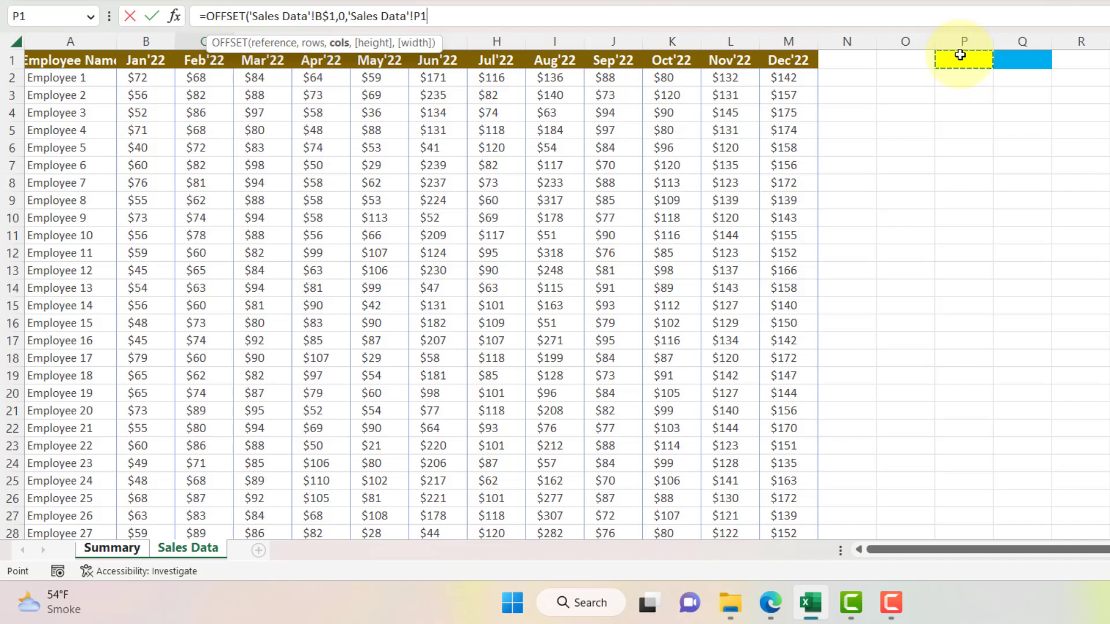
text(,)
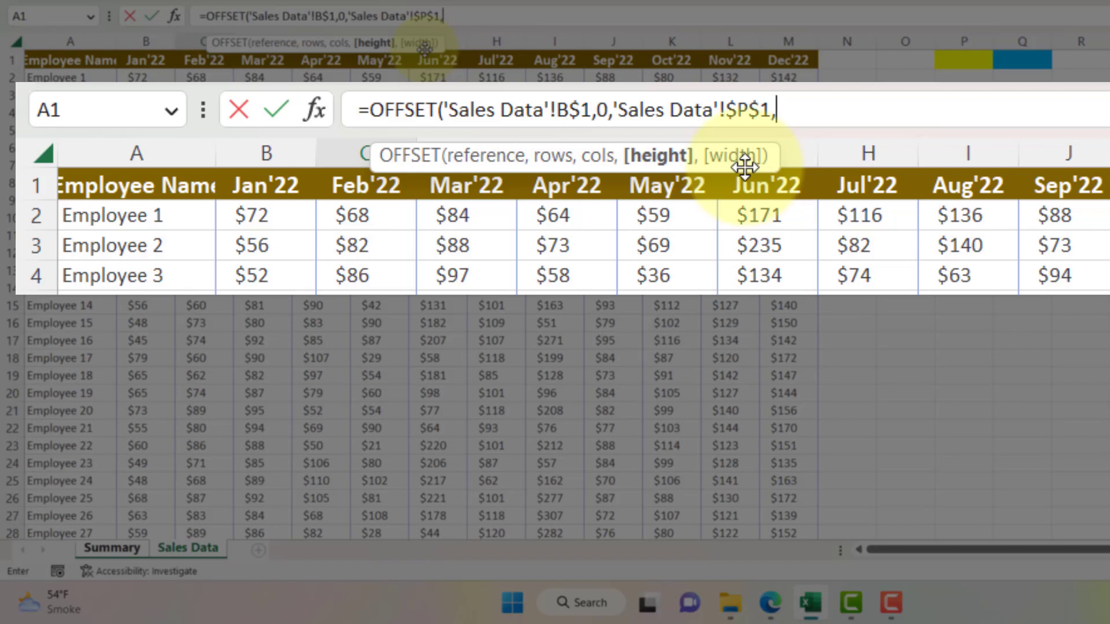
key(BackSpace)
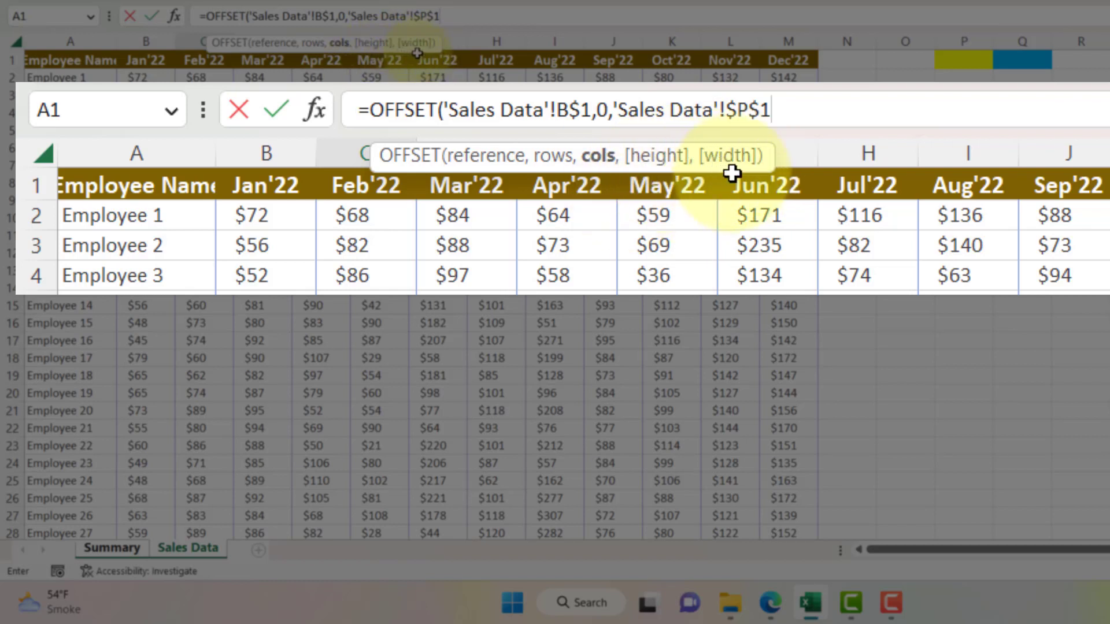
text())
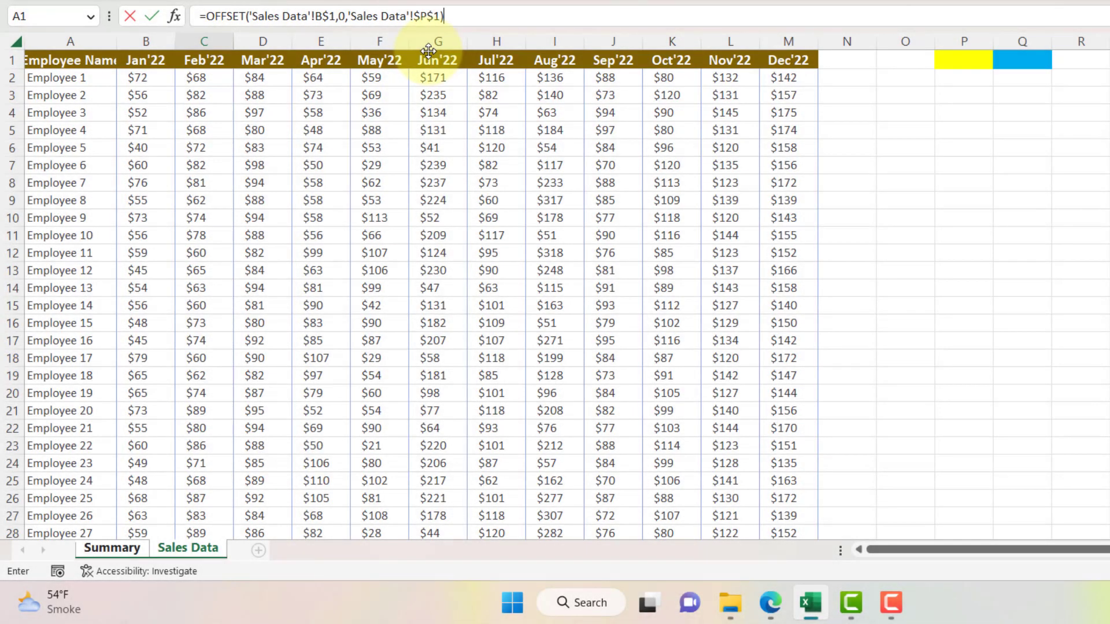
key(Return)
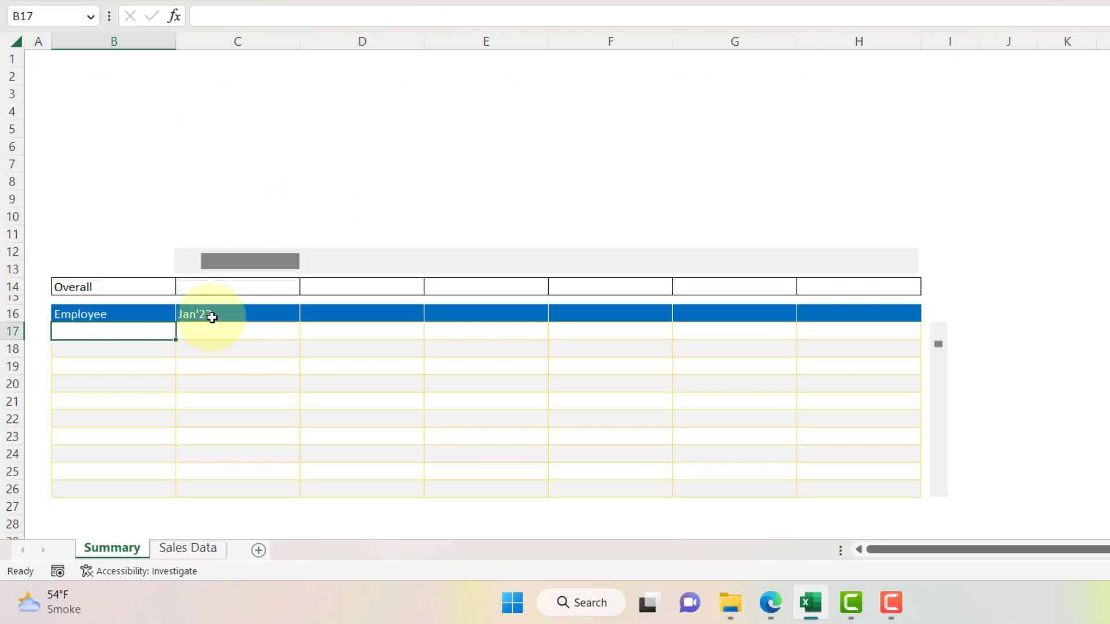
Copy the month header formula from C16 across to H16 and check the formulas in the first header cells
click(211, 315)
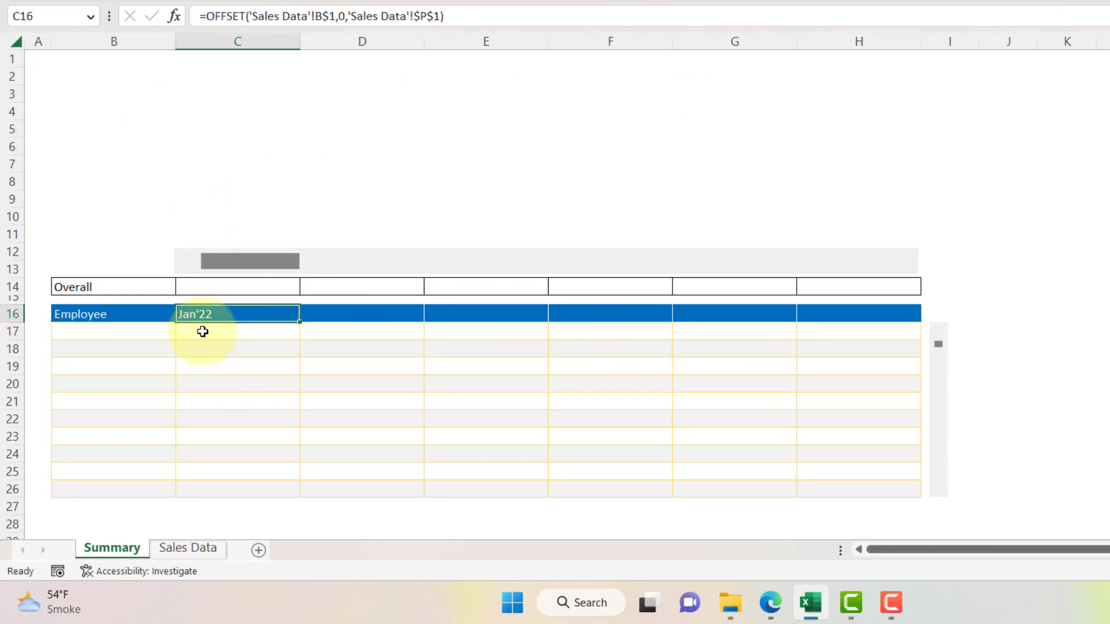
shift+click(842, 319)
key(ctrl+r)
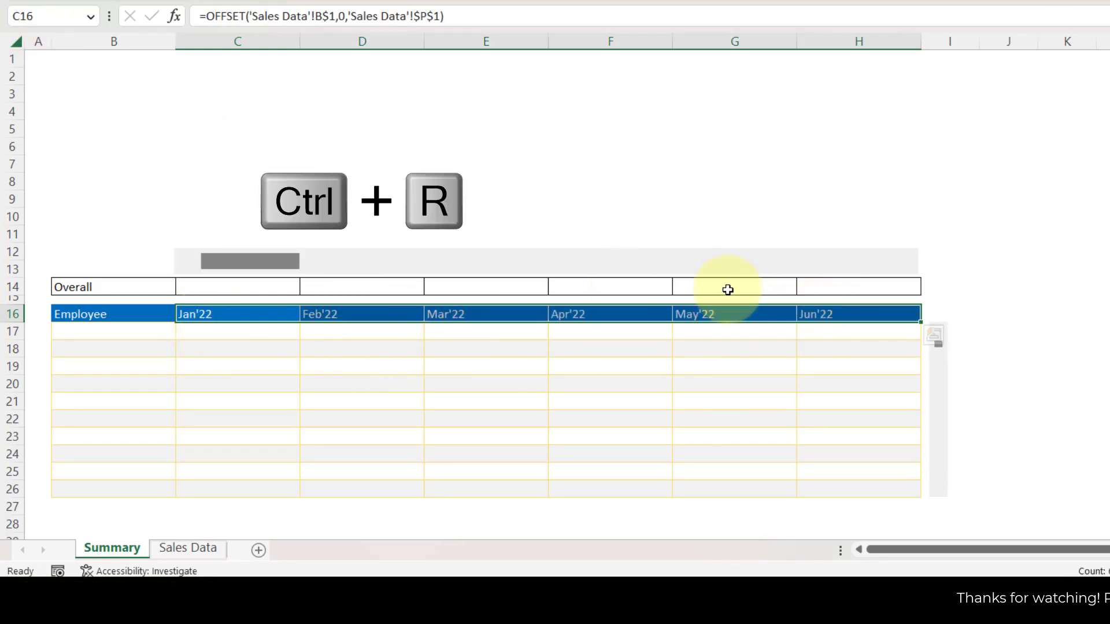
click(219, 317)
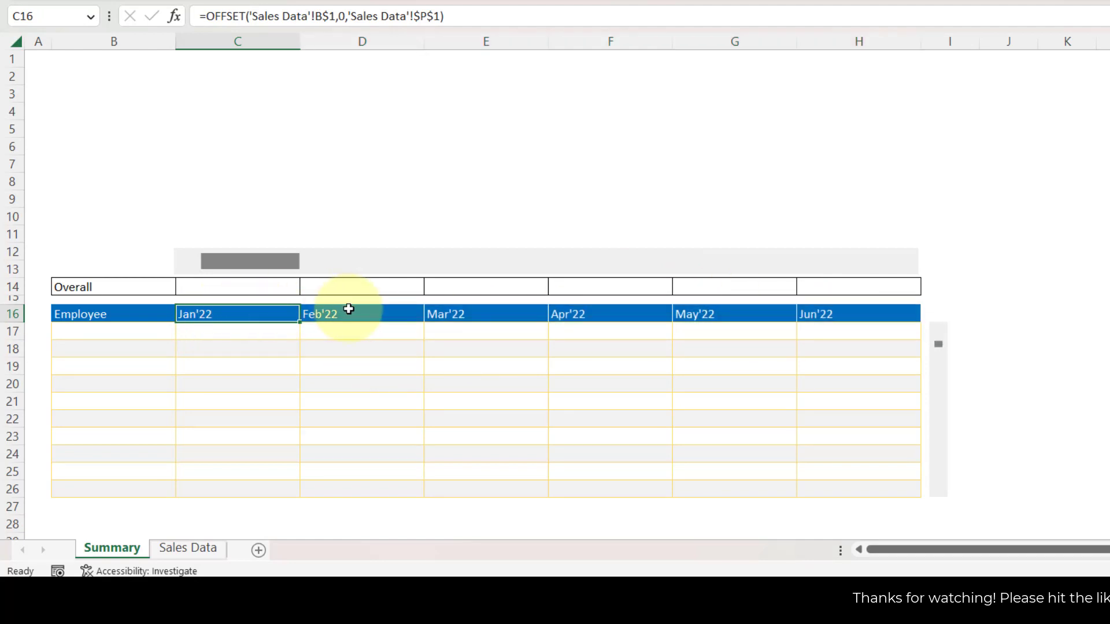
click(350, 312)
click(520, 312)
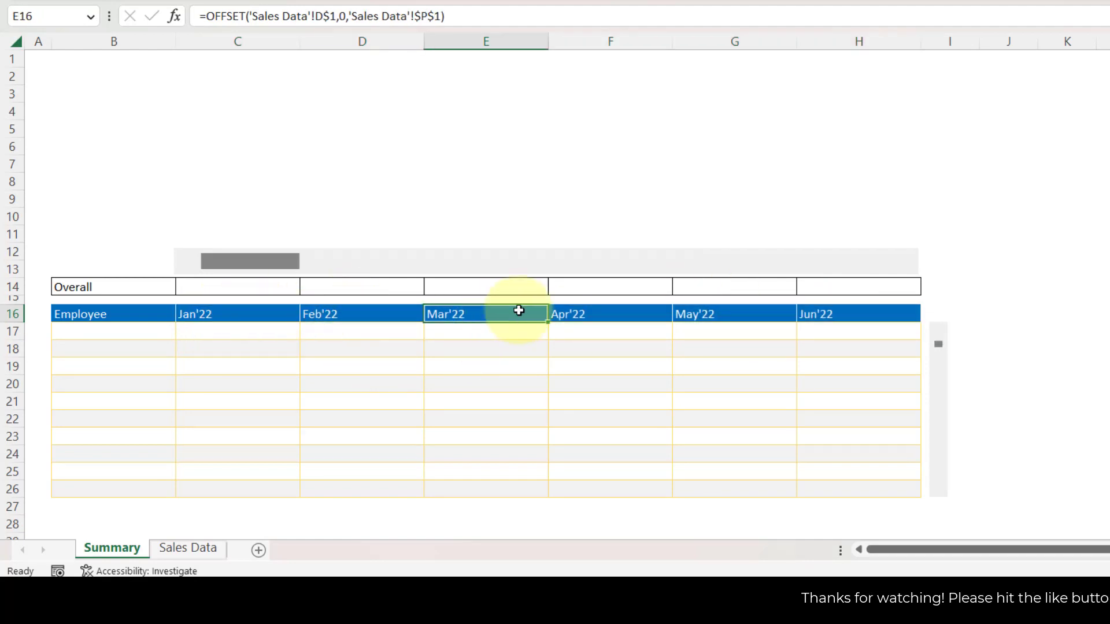
Test the horizontal scroll bar by stepping the month headers forward to Jul'22–Dec'22 and back to Jan'22, and save the workbook
click(842, 315)
click(228, 318)
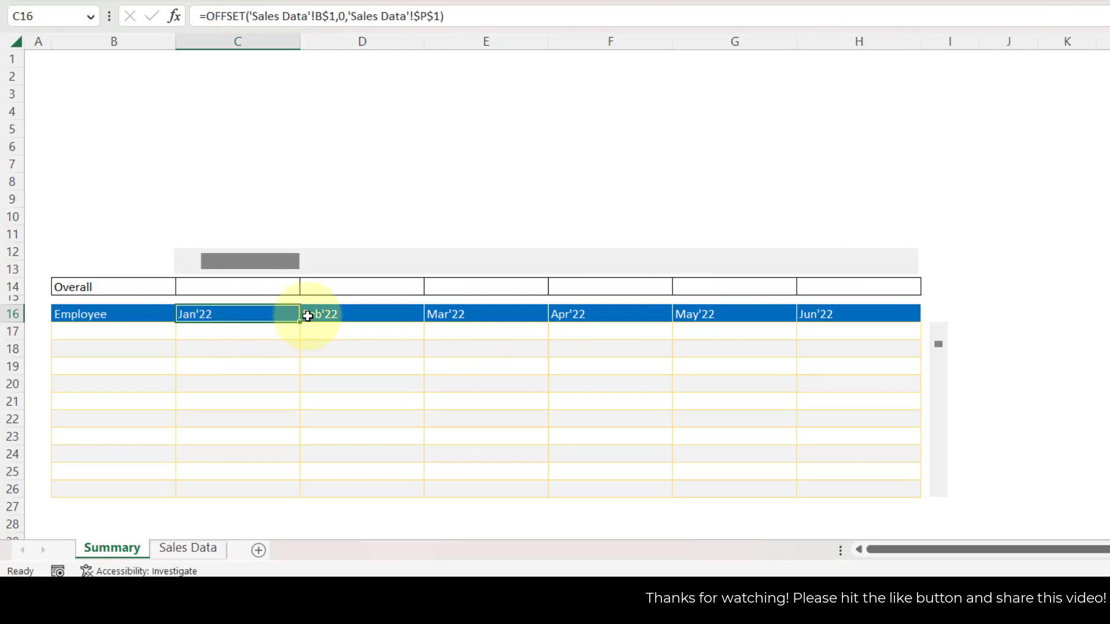
click(905, 270)
click(905, 270)
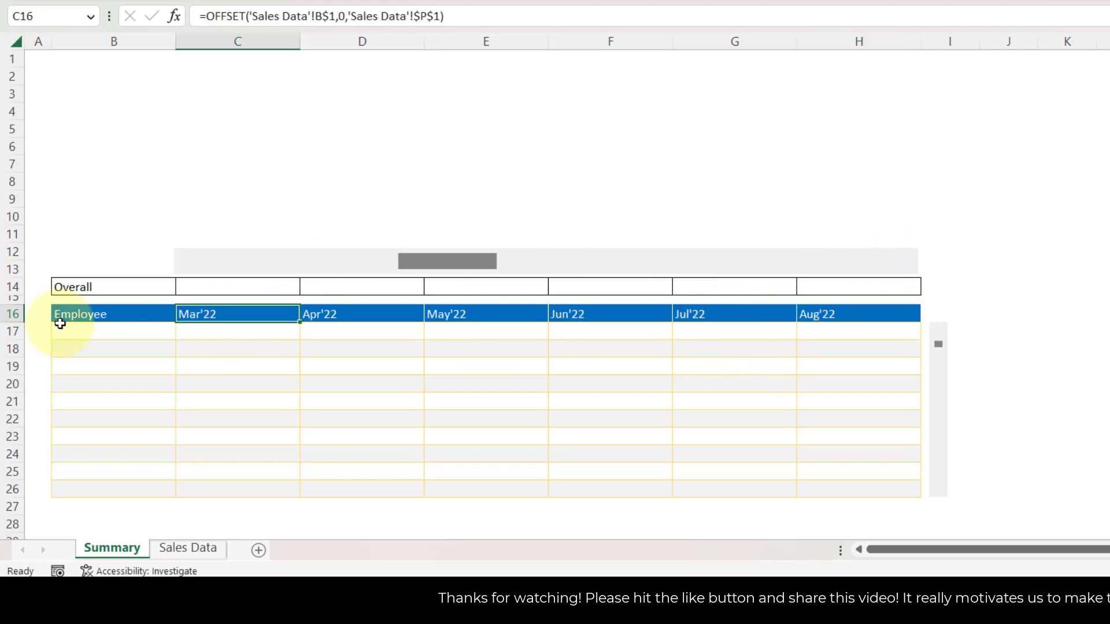
click(909, 267)
click(909, 267)
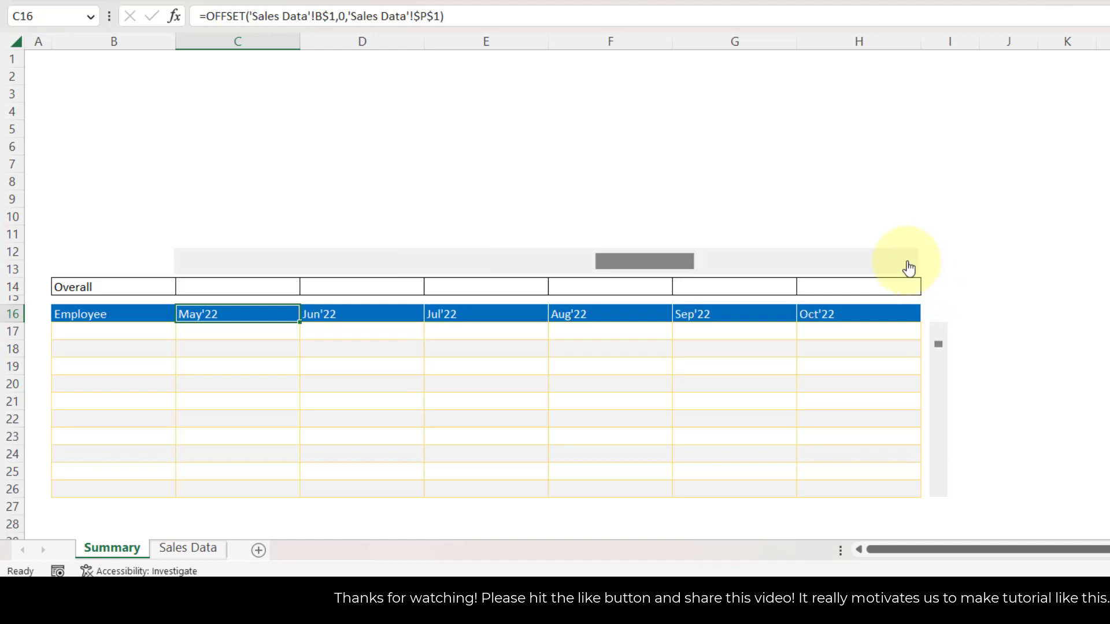
click(908, 267)
click(908, 267)
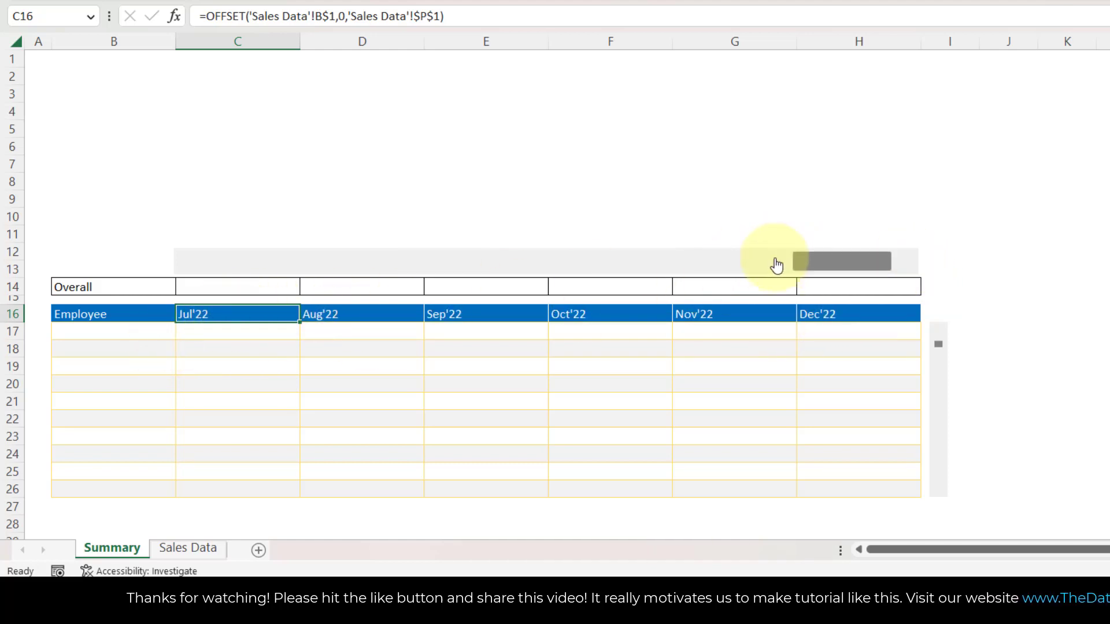
click(598, 264)
click(176, 265)
click(187, 268)
click(187, 268)
click(187, 267)
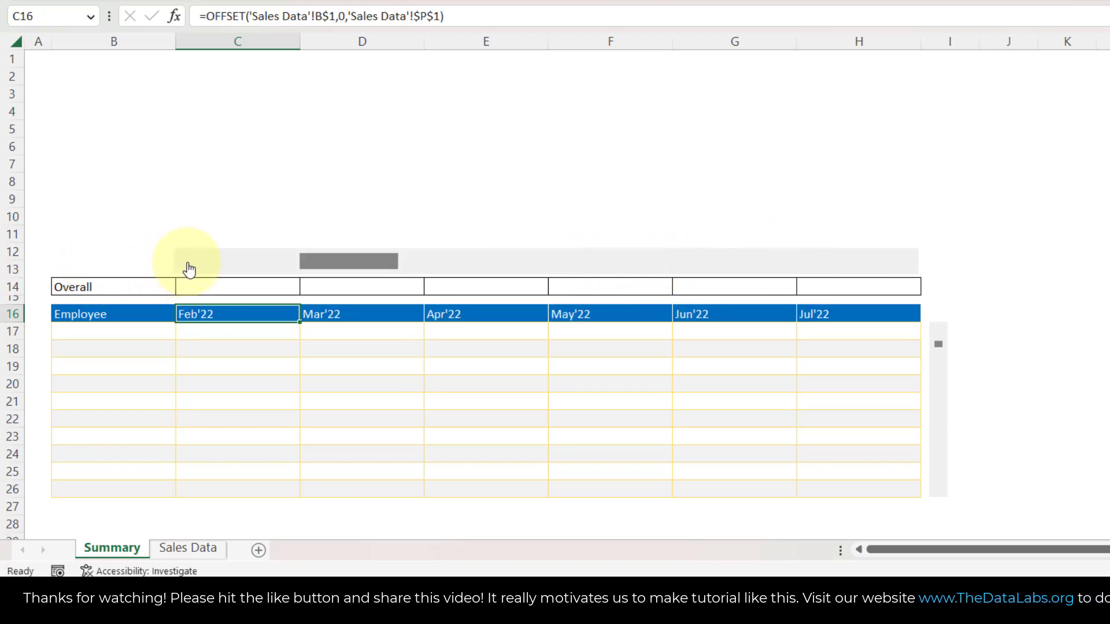
click(181, 268)
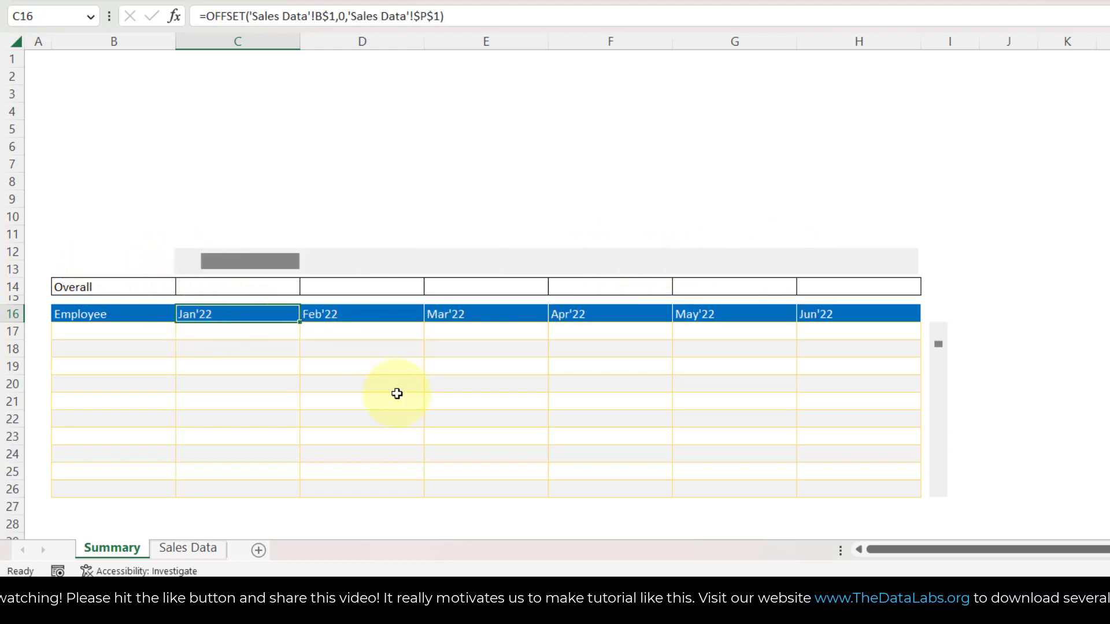
key(ctrl+s)
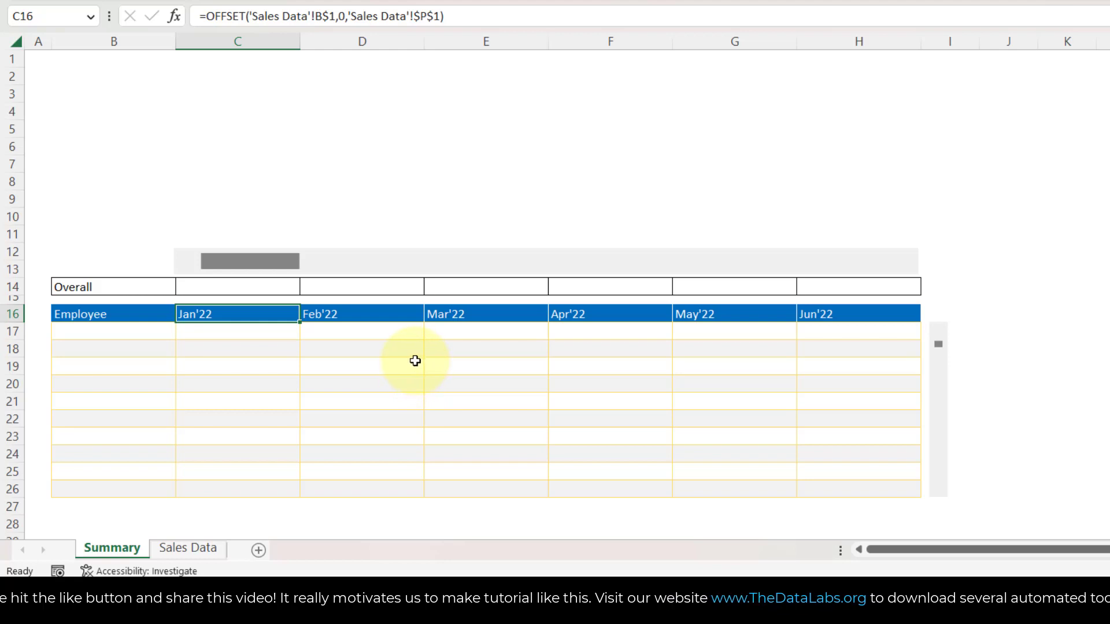
Enter the formula =OFFSET('Sales Data'!A2,'Sales Data'!$Q$1,0) in cell B17 of the Summary sheet
drag(142, 331, 141, 492)
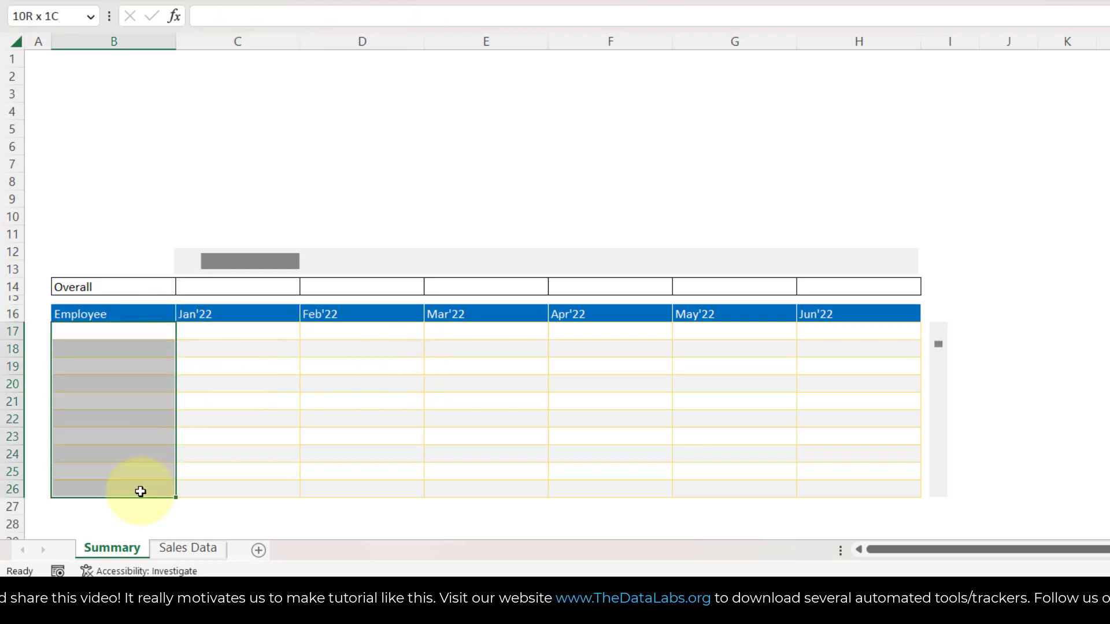
click(142, 334)
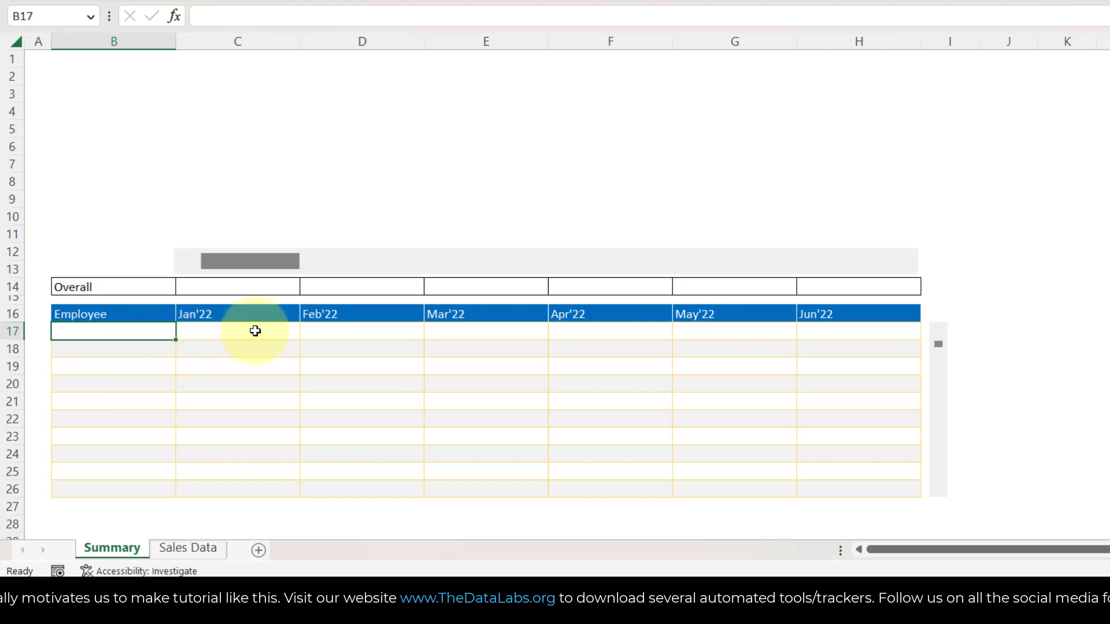
text(=)
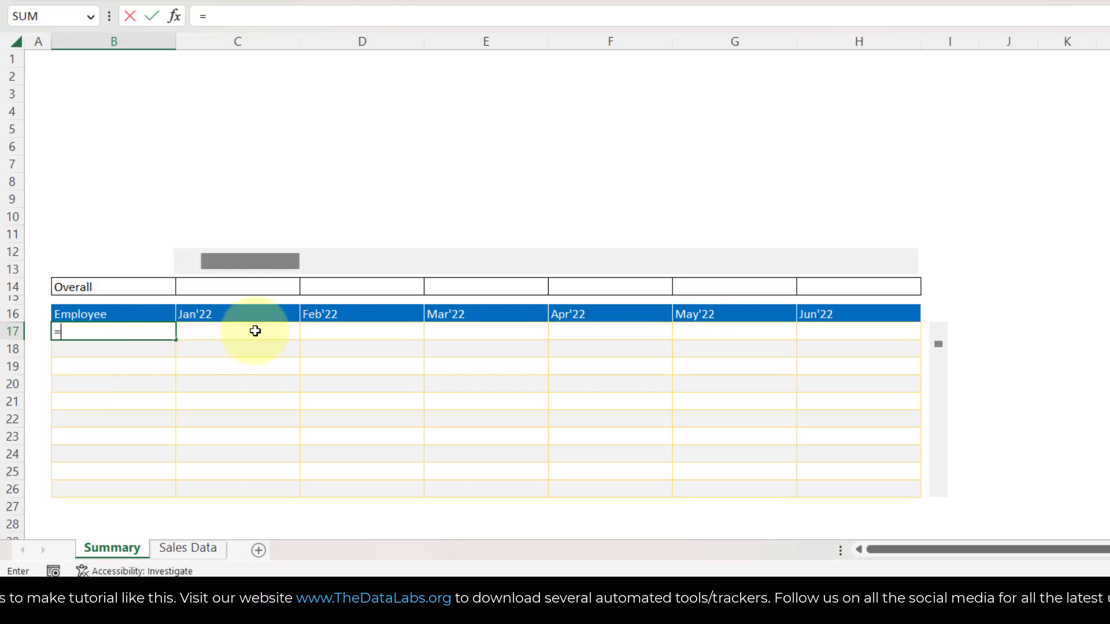
text(offse)
key(Tab)
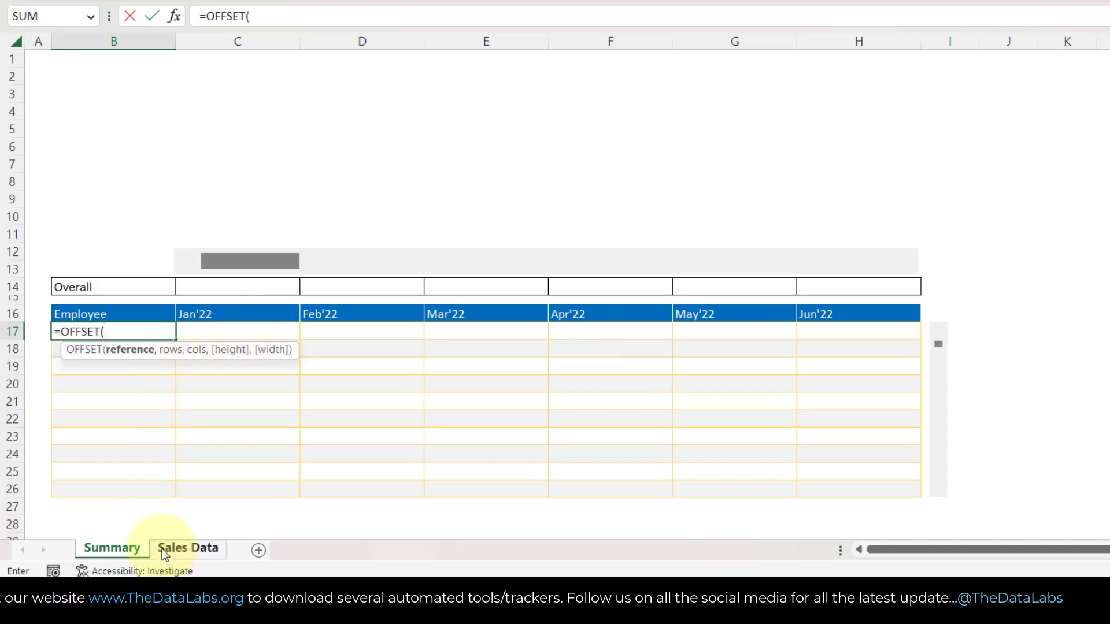
click(185, 548)
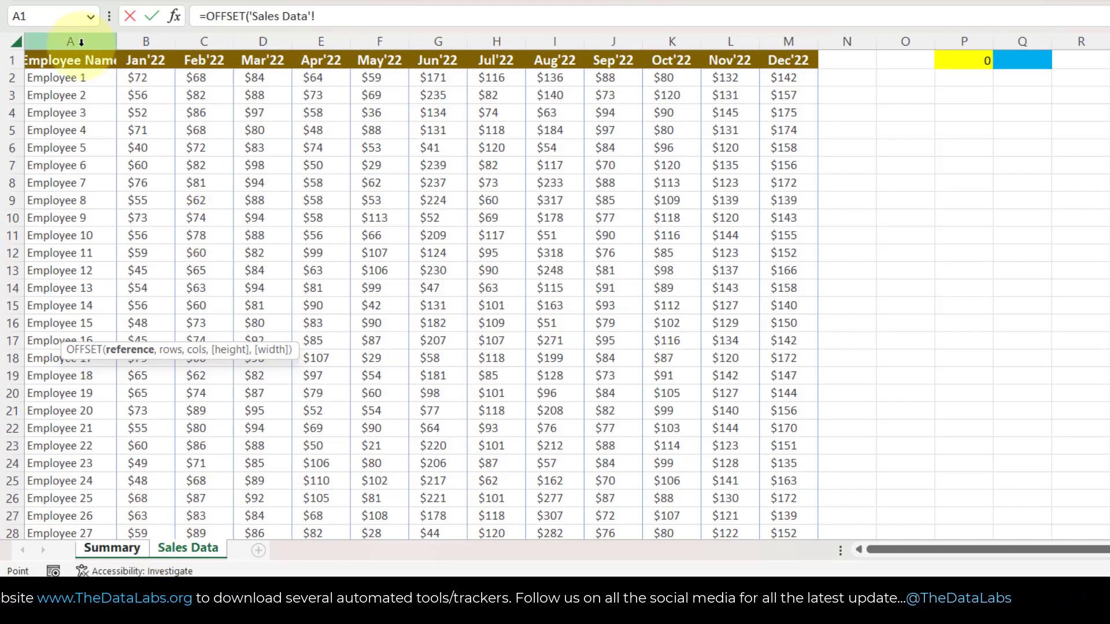
click(58, 79)
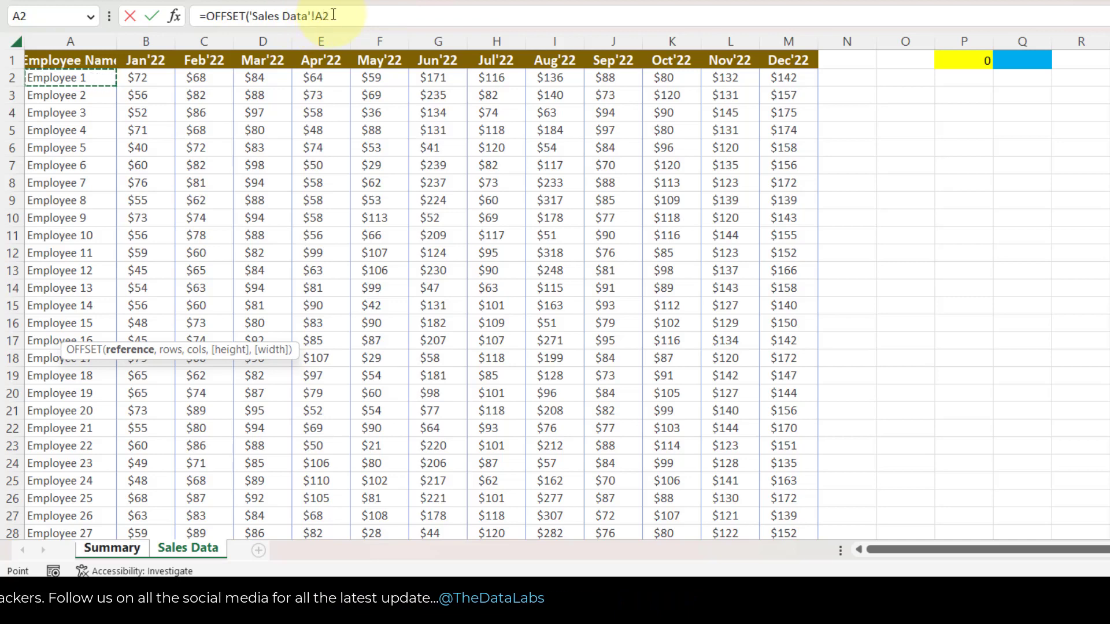
click(364, 10)
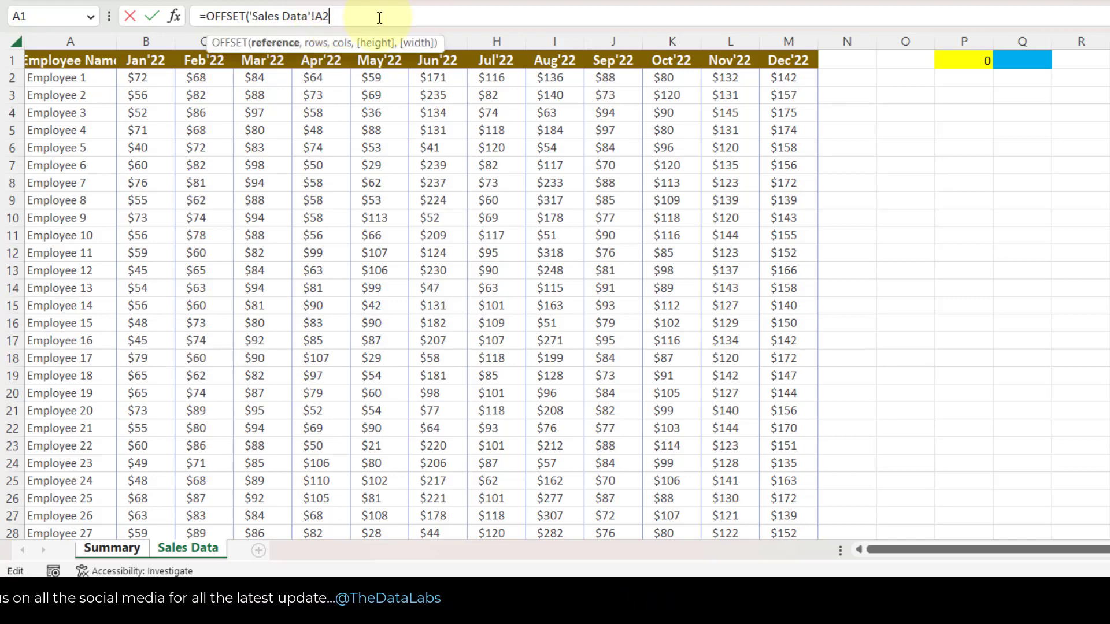
text(,)
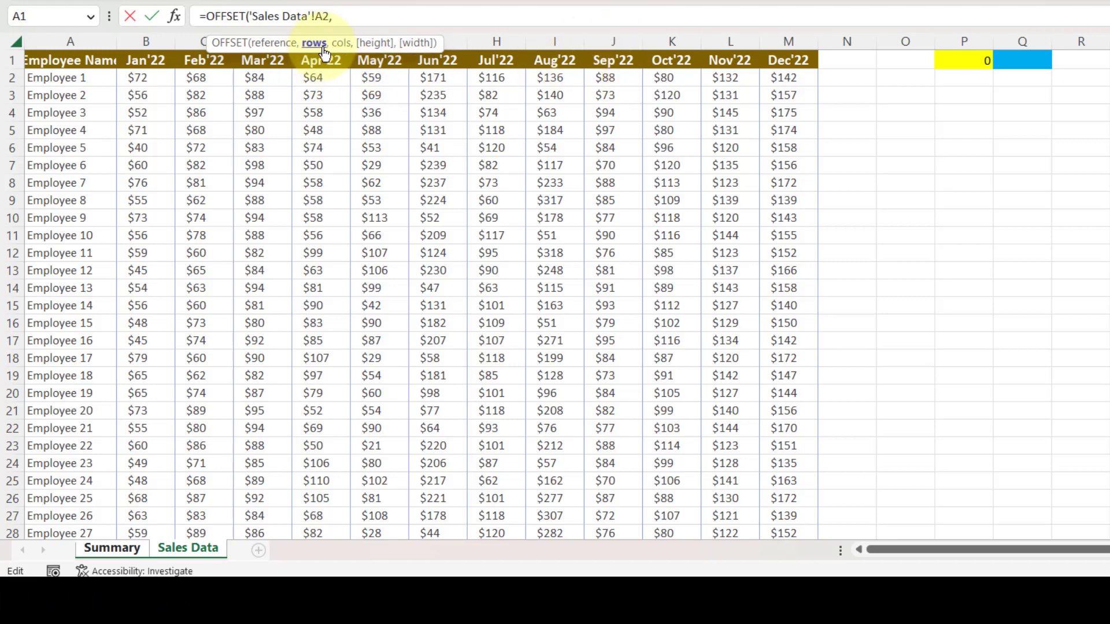
click(1022, 61)
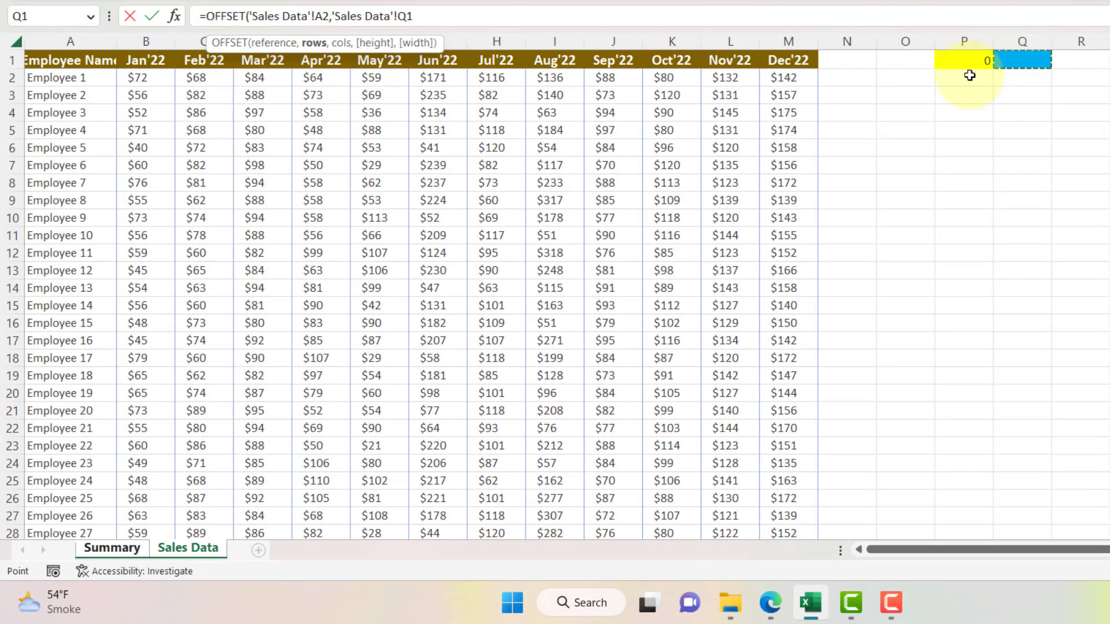
text(,0)
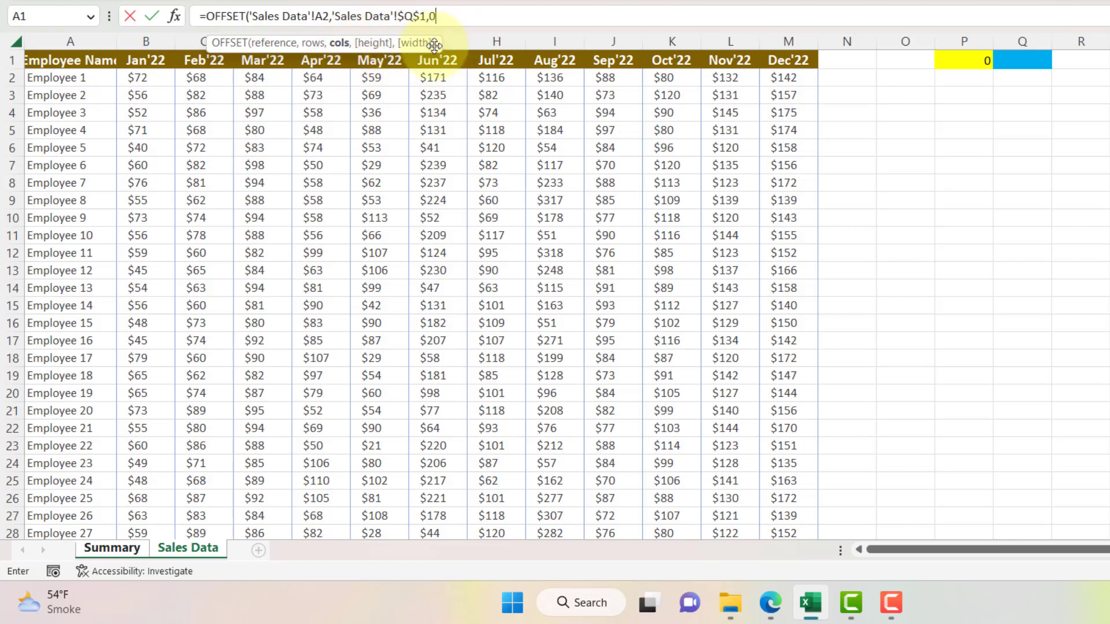
text())
key(Return)
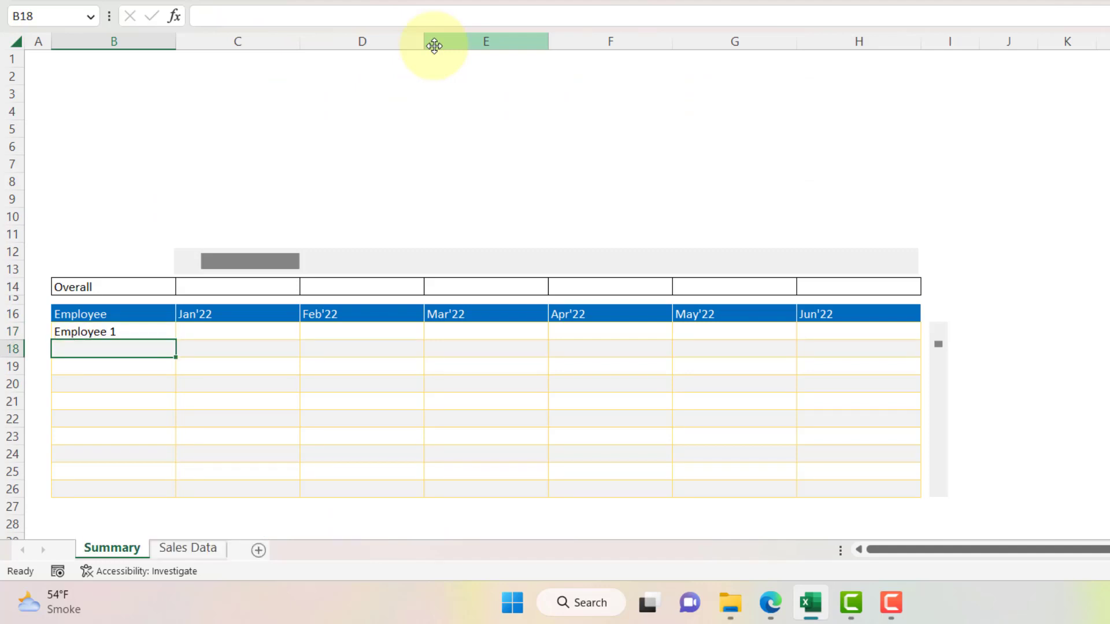
Fill the employee name formula from B17 through B26 of the Summary table
key(Up)
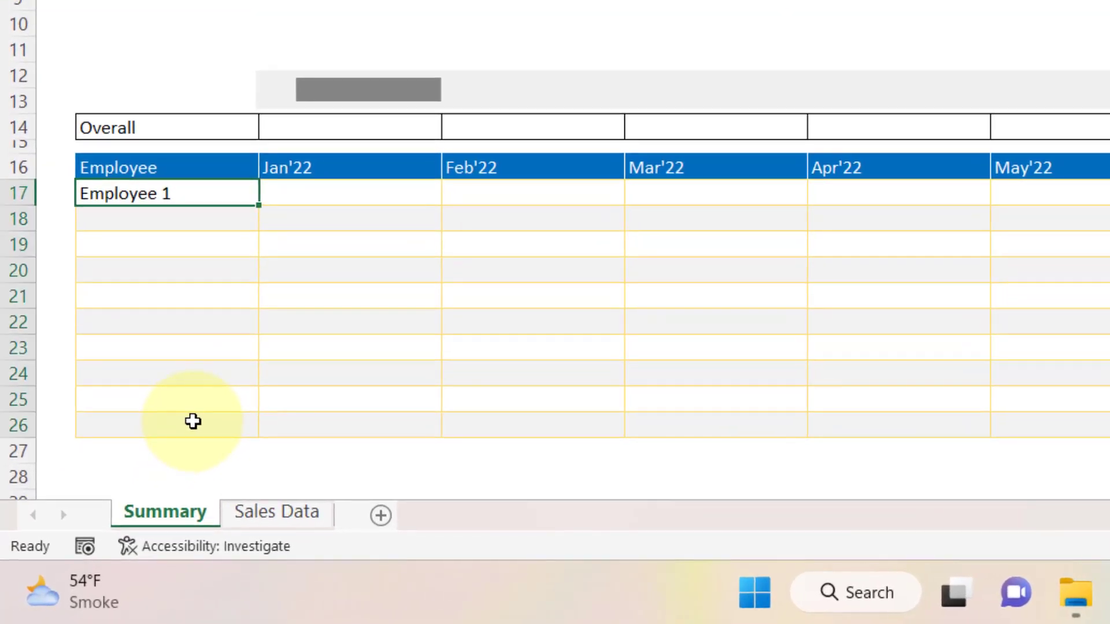
shift+click(133, 485)
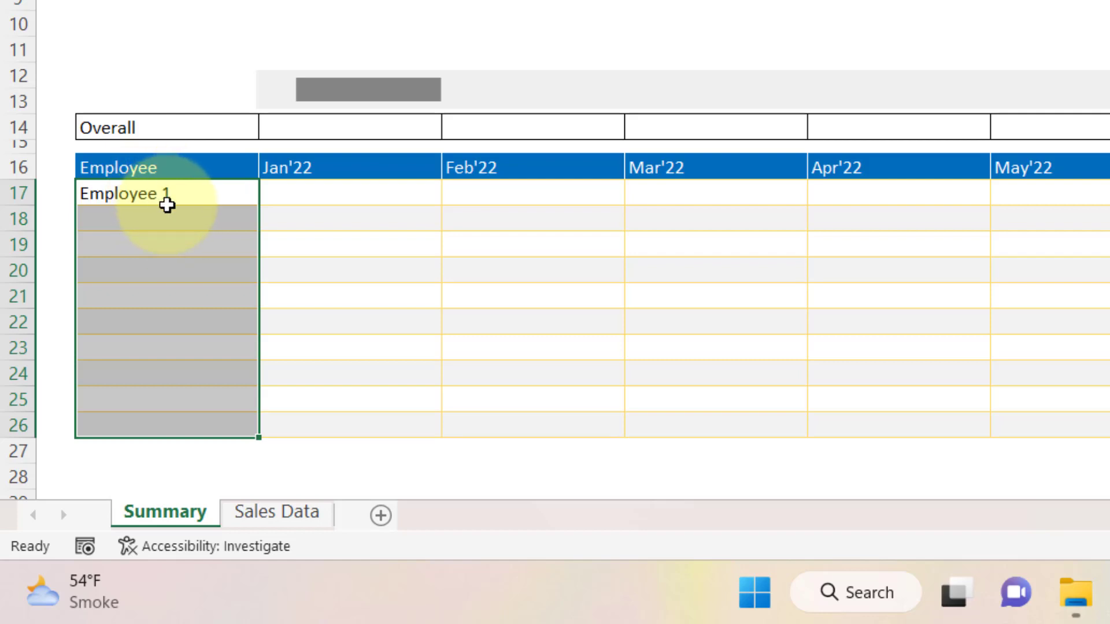
key(F2)
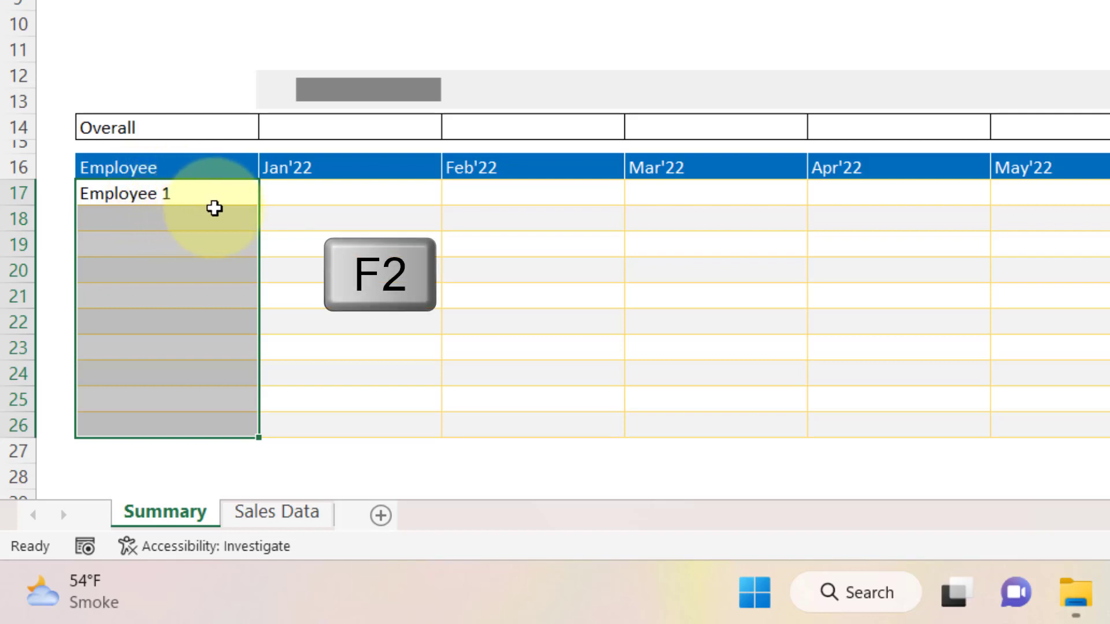
key(F2)
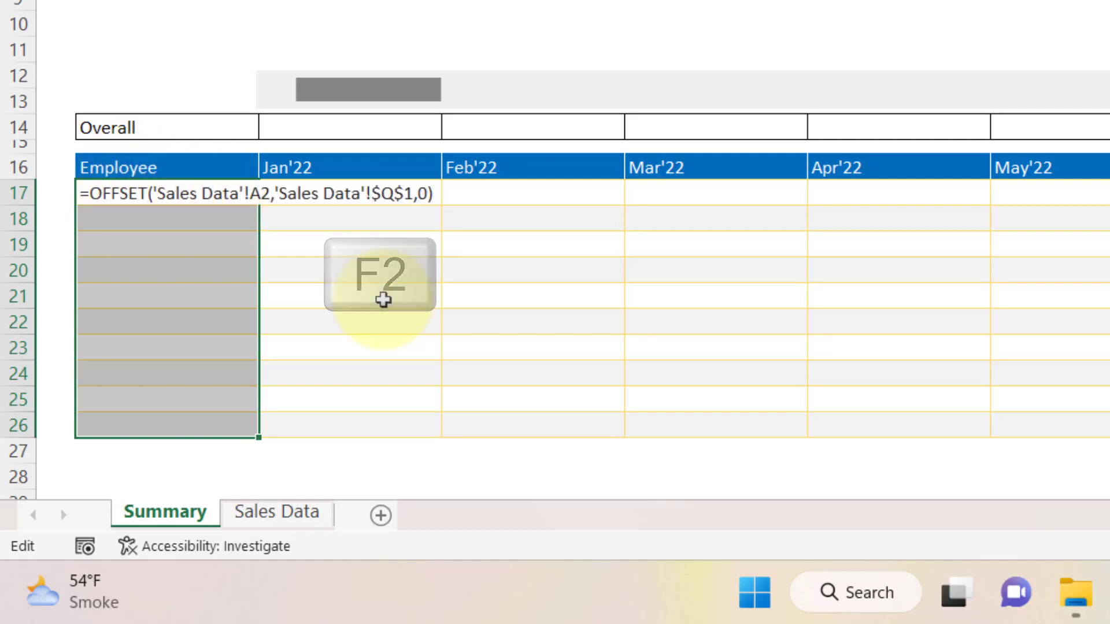
key(ctrl+Return)
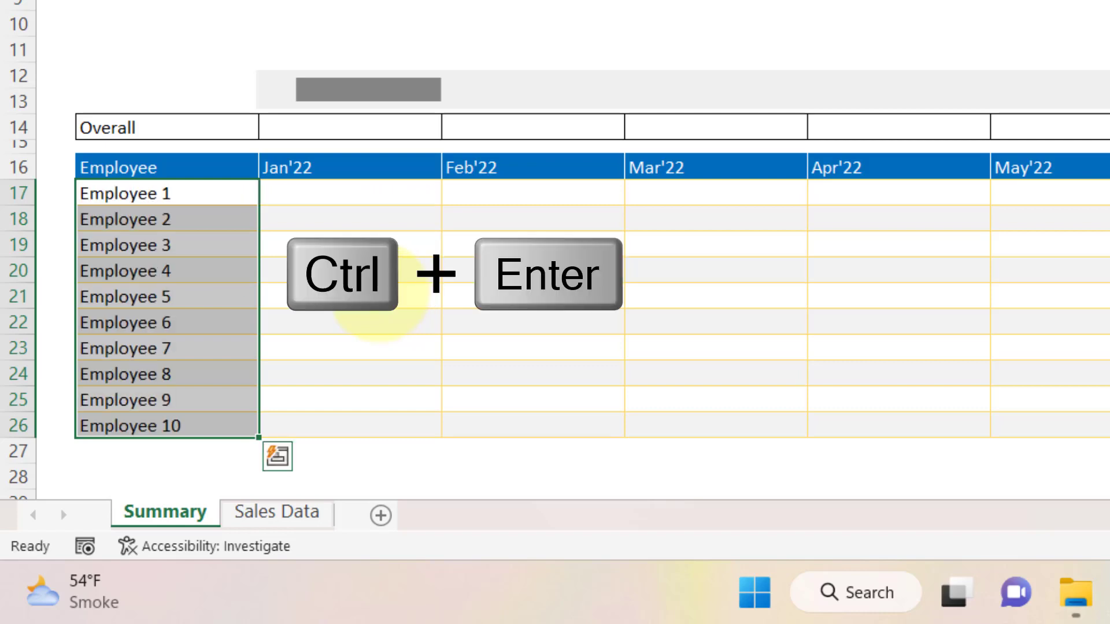
click(188, 193)
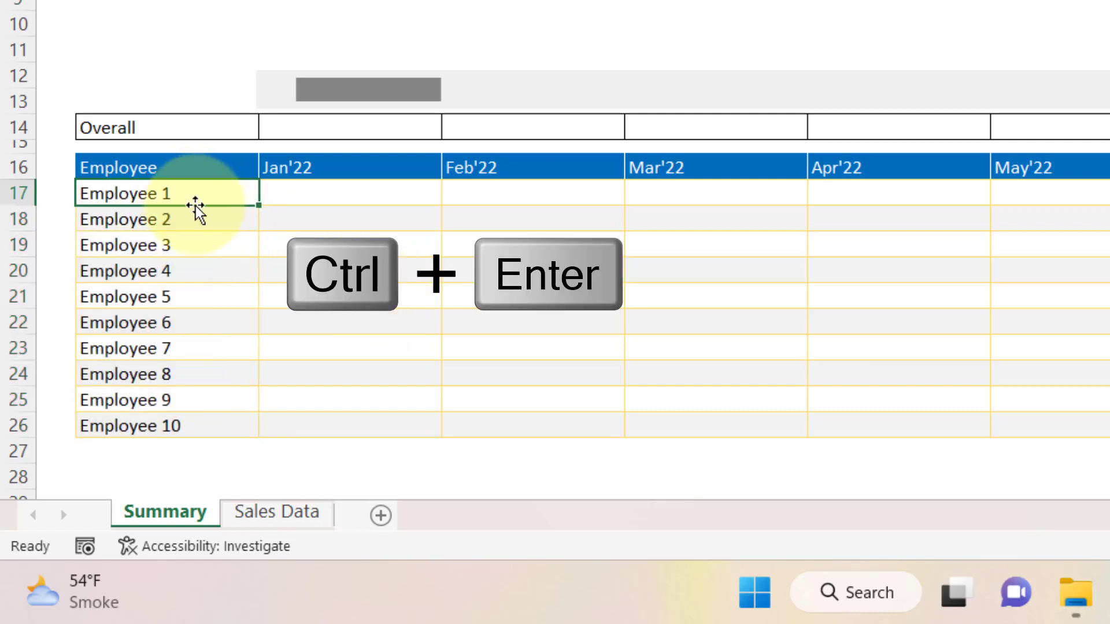
shift+click(200, 424)
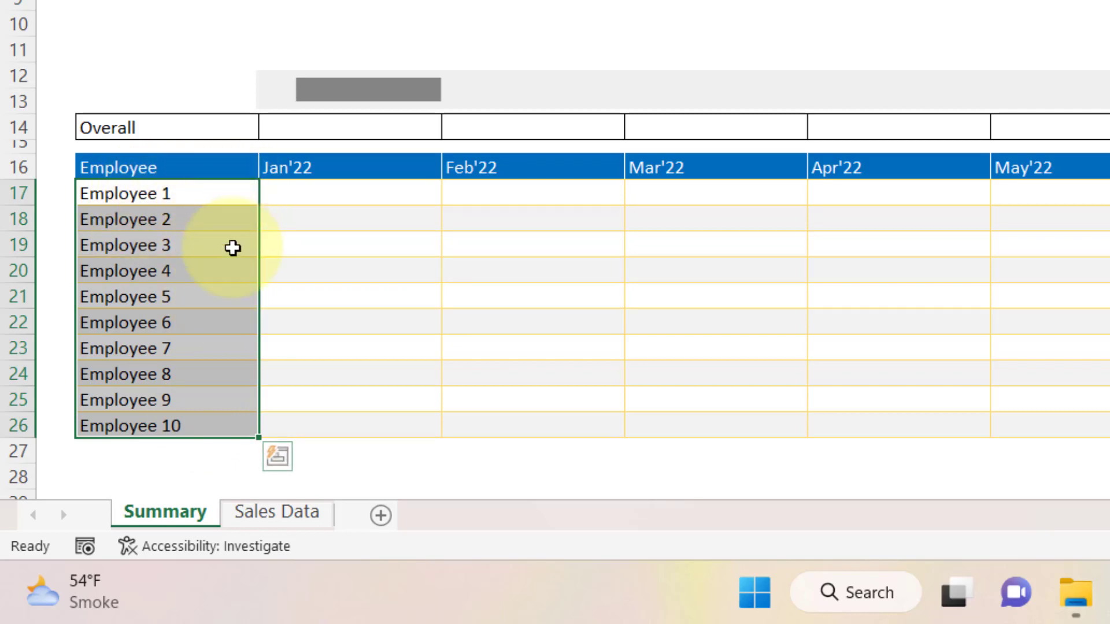
click(195, 196)
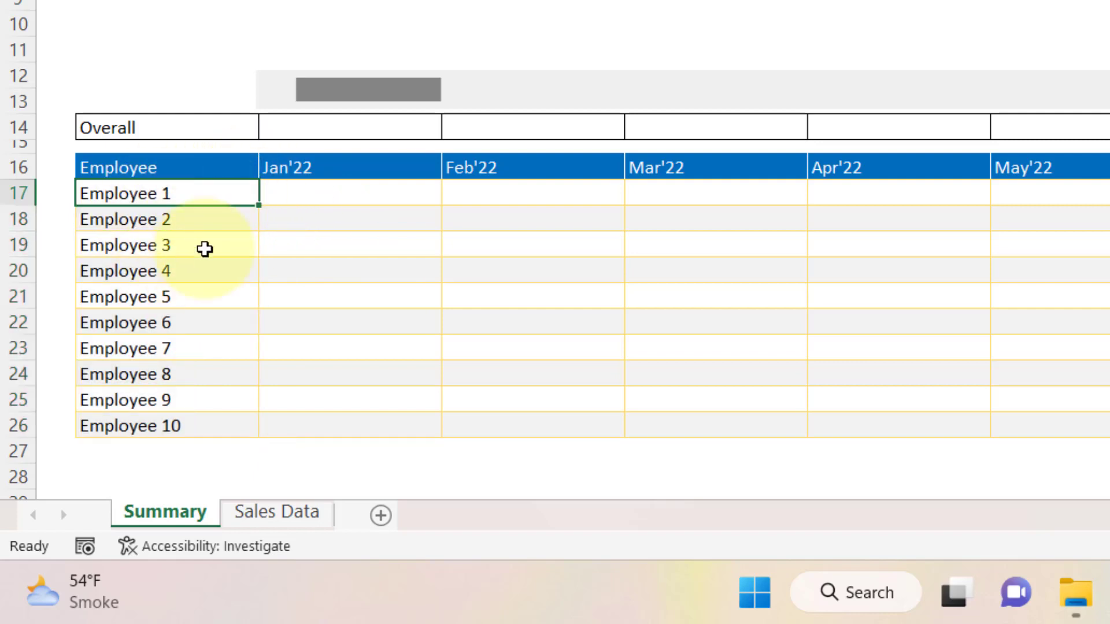
Copy the OFFSET formula from B17 into C17, the first sales value cell of the Summary table
click(307, 195)
key(ctrl+shift+End)
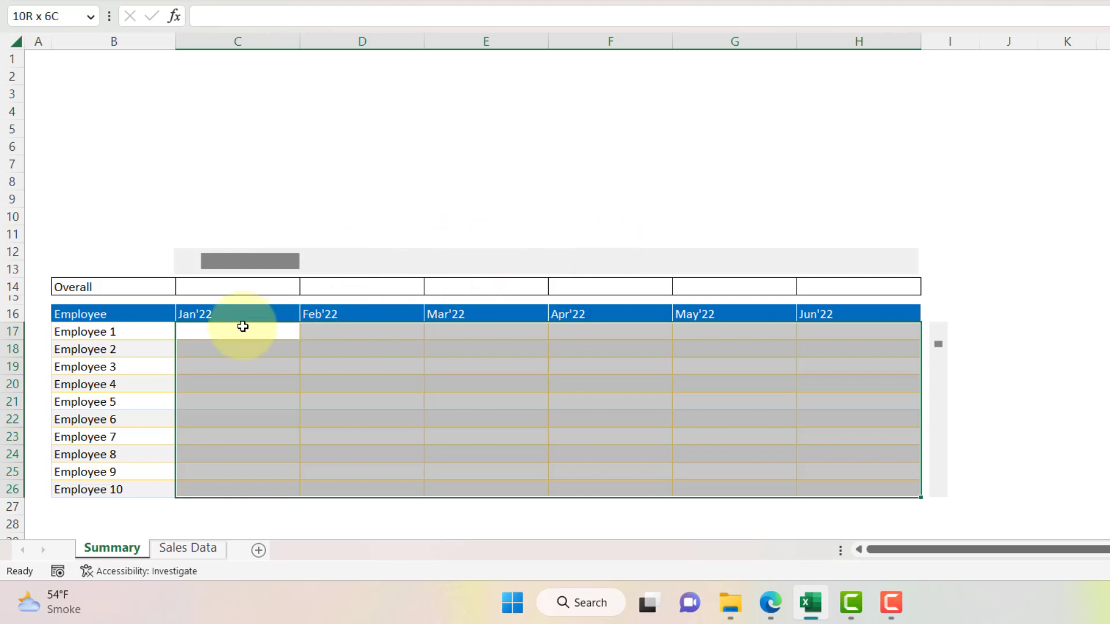
click(112, 332)
click(242, 329)
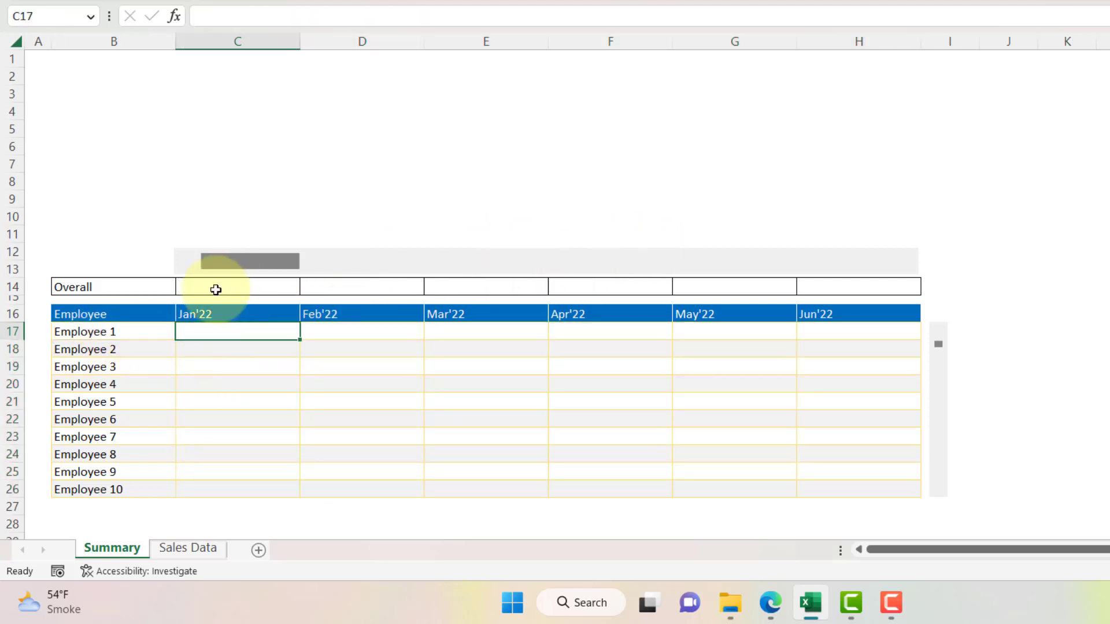
key(ctrl+r)
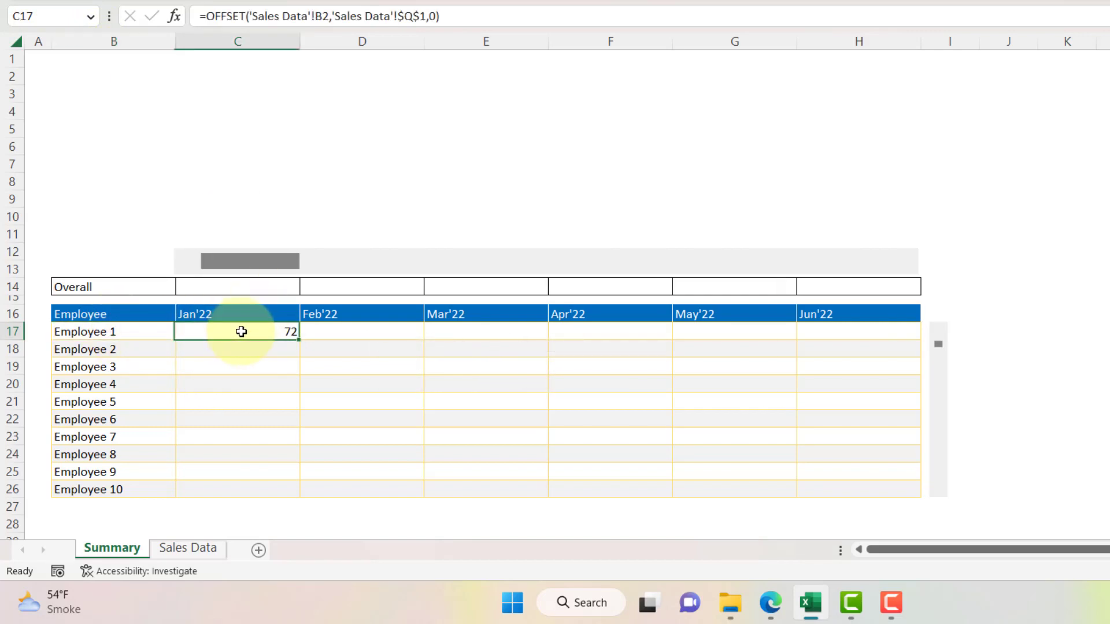
click(154, 334)
click(245, 331)
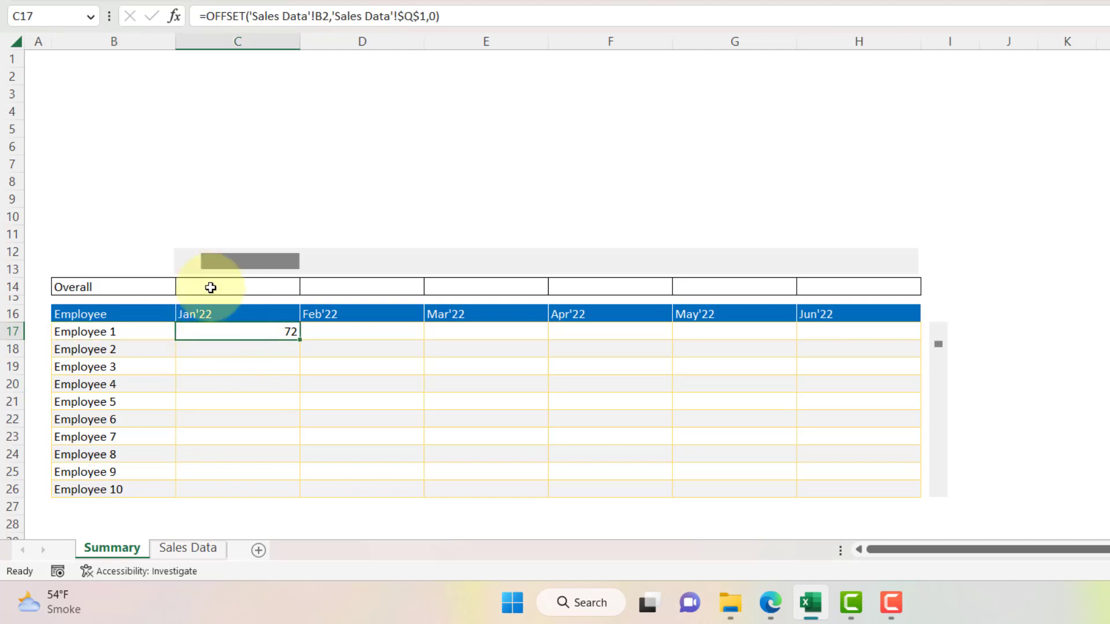
Replace the columns argument 0 in C17's OFFSET formula with 'Sales Data'!$P$1
click(232, 18)
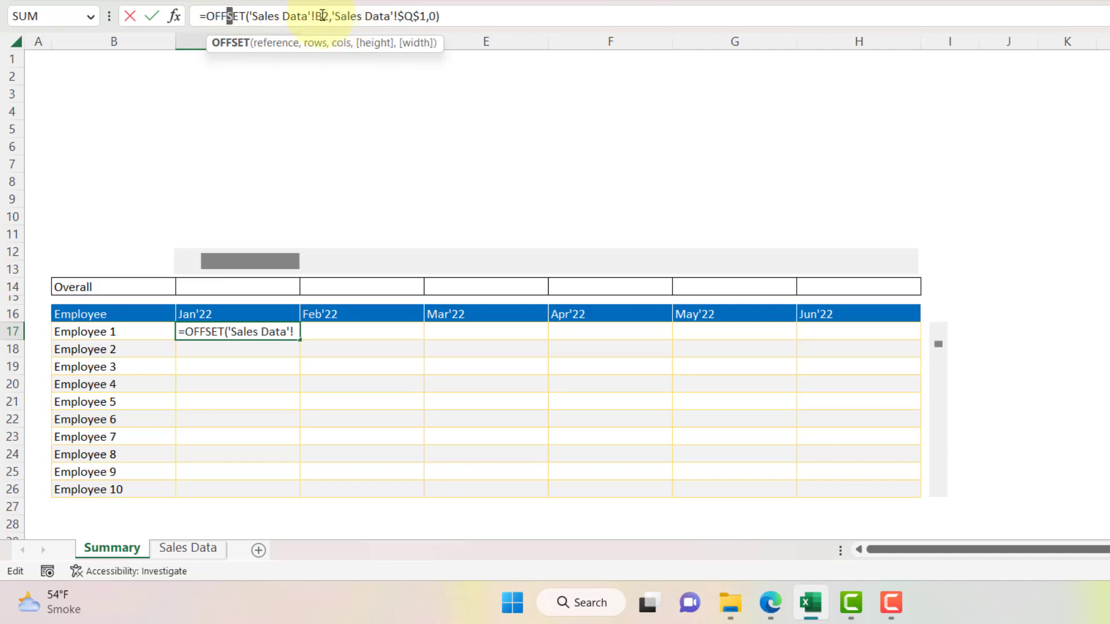
click(430, 15)
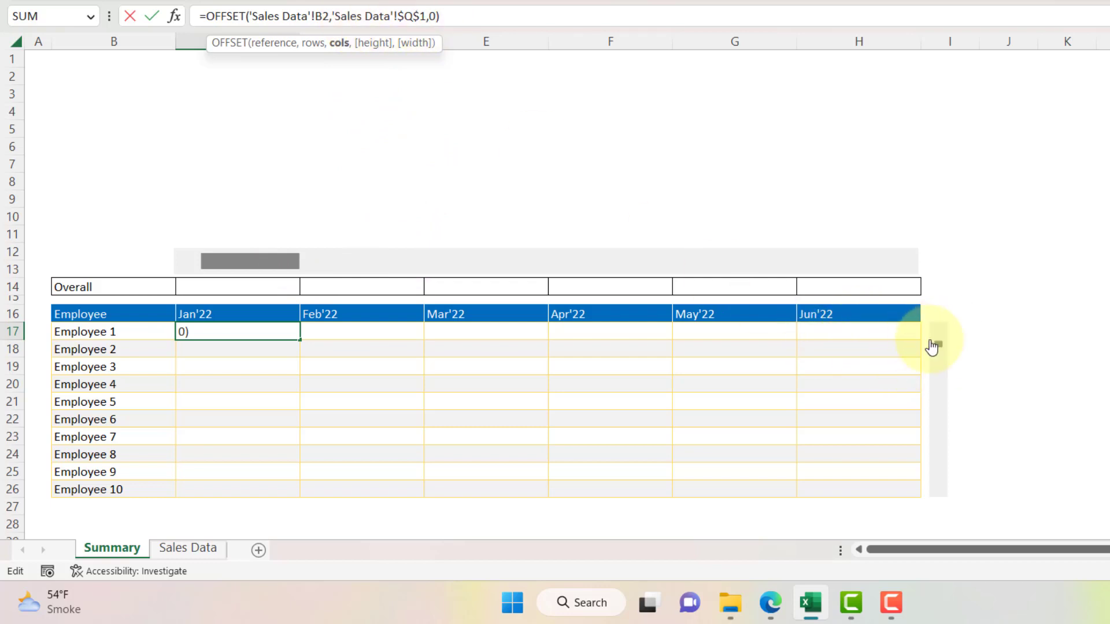
click(437, 16)
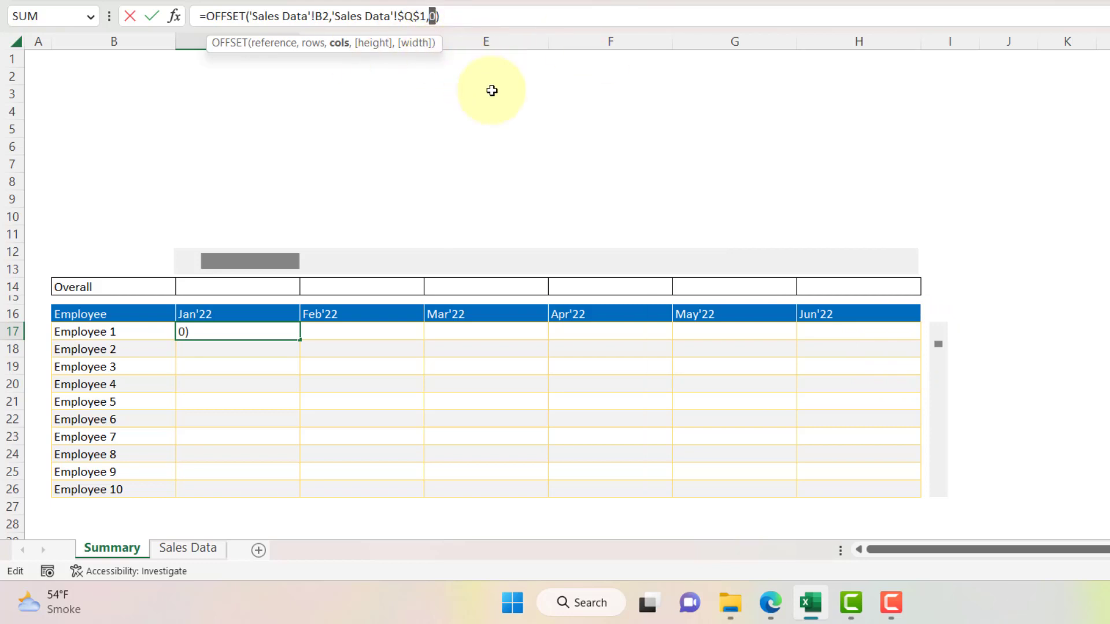
click(168, 550)
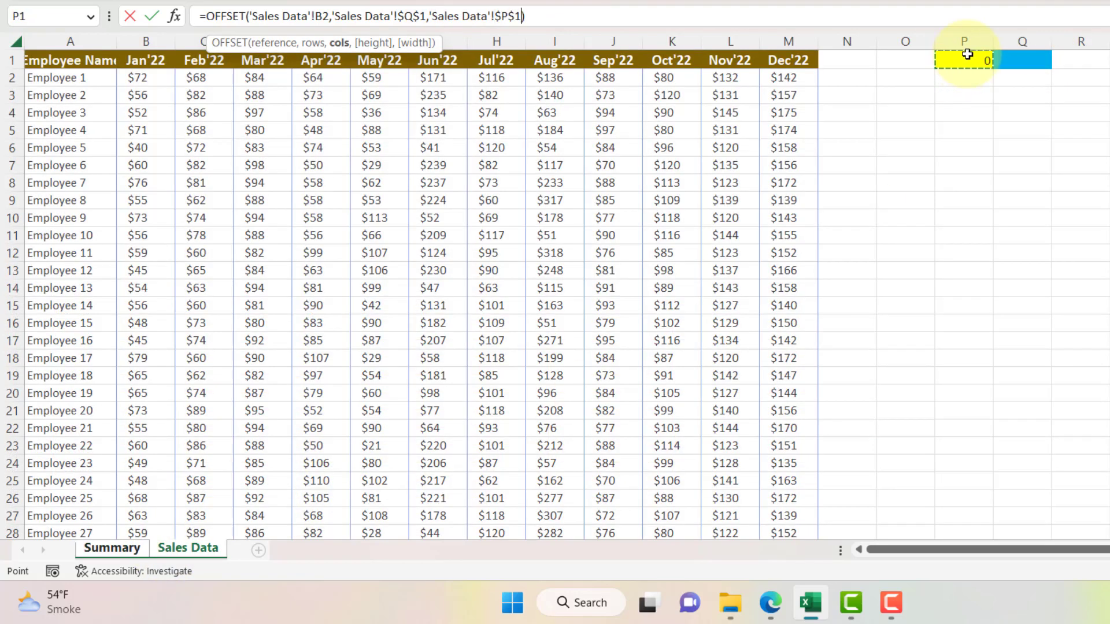
key(Return)
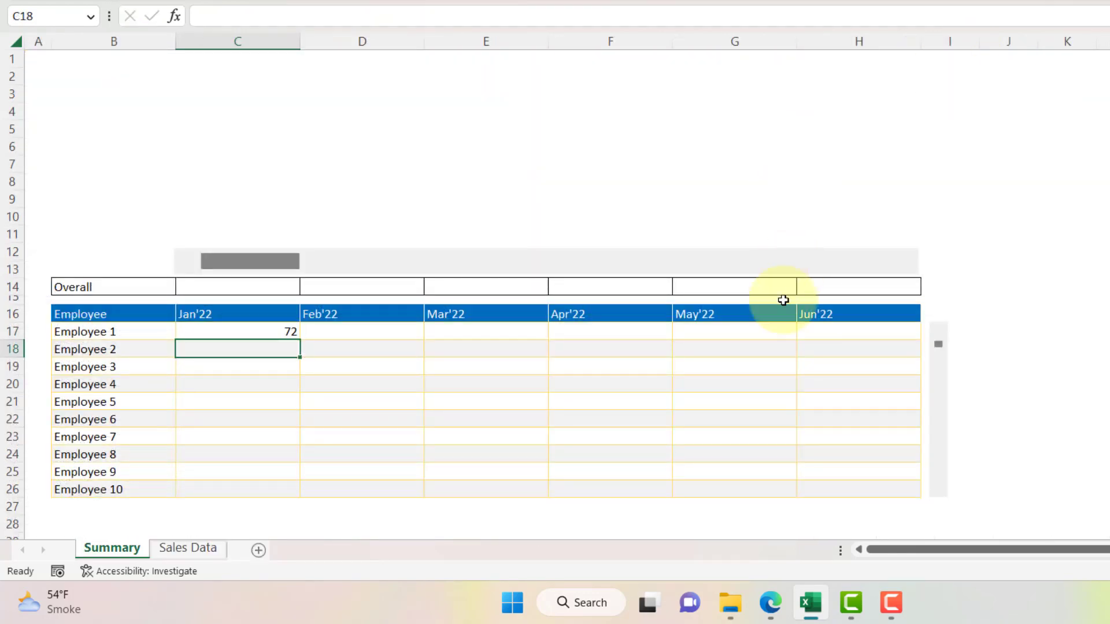
Fill the OFFSET formula from C17 across the whole sales range C17:H26 of the Summary table
click(272, 332)
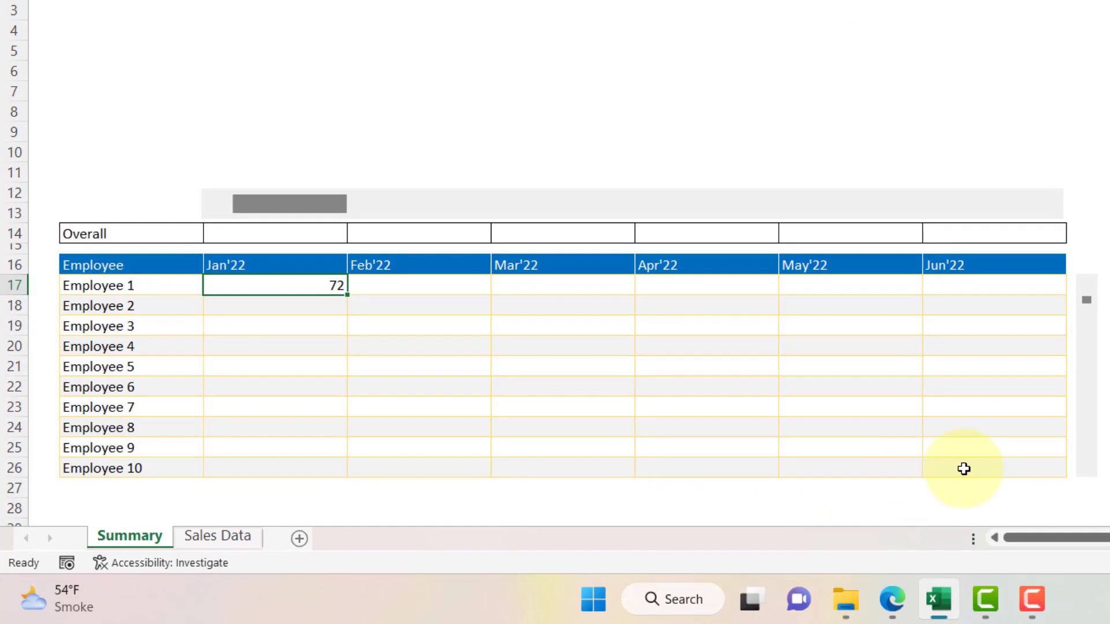
shift+click(963, 468)
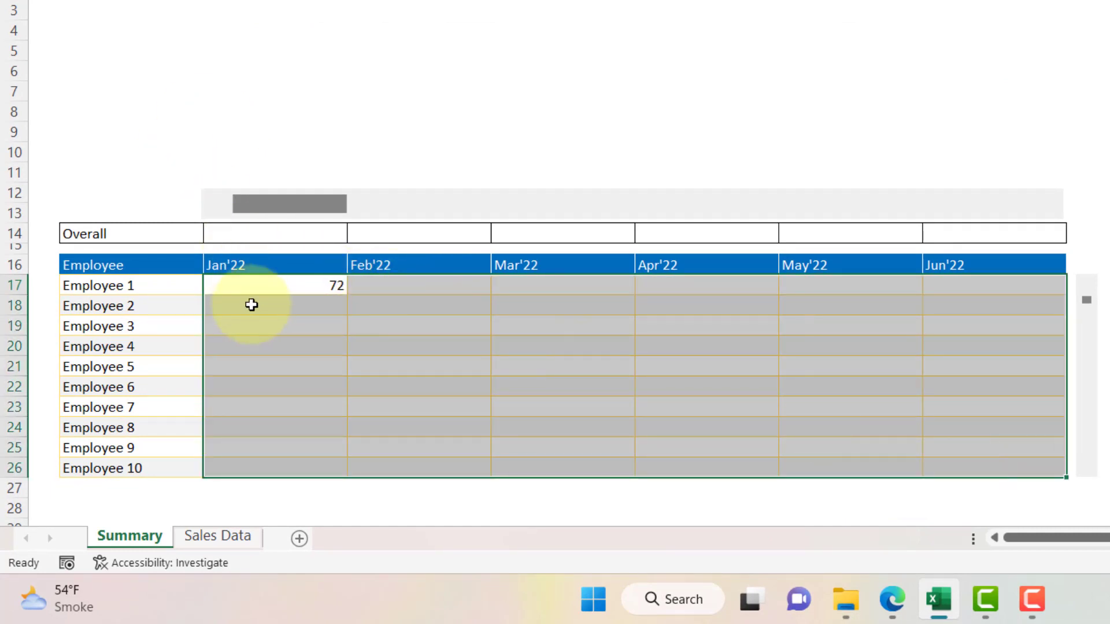
click(243, 285)
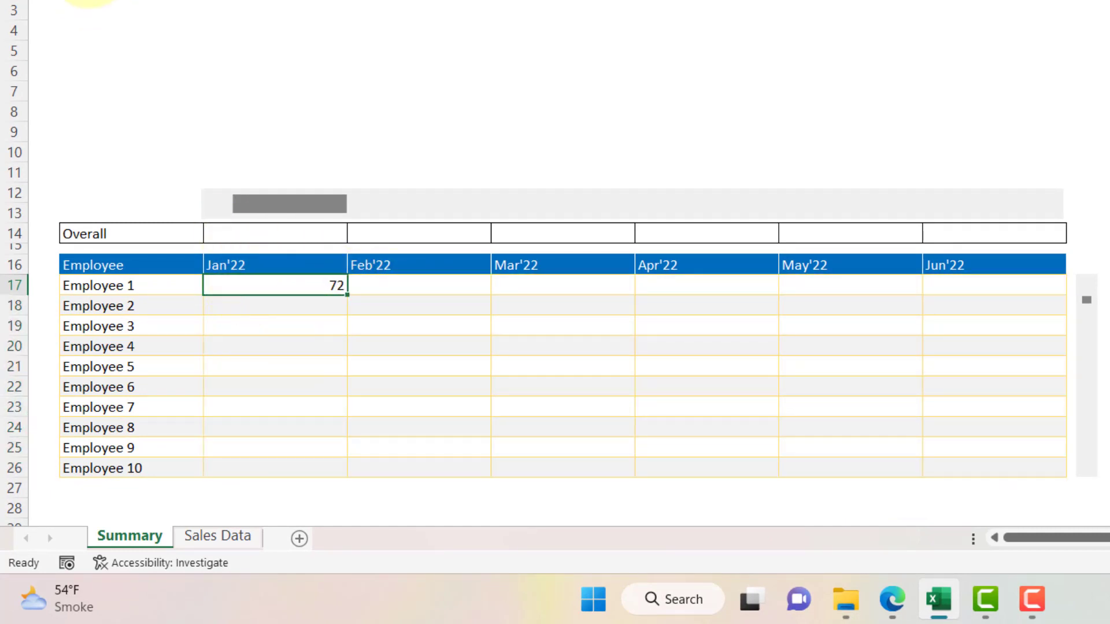
shift+click(952, 468)
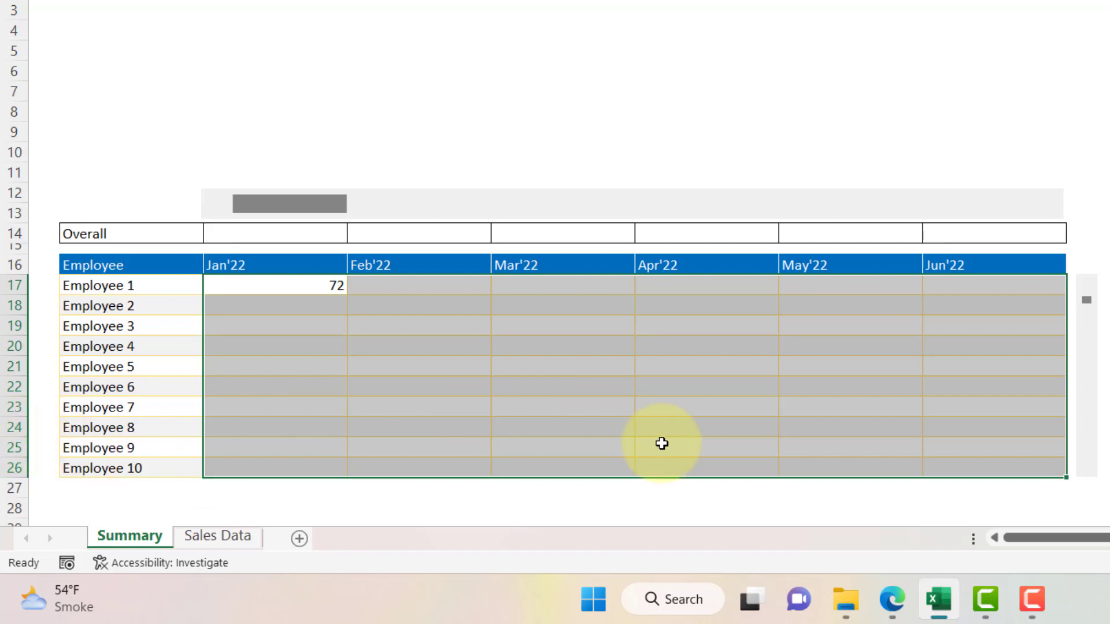
key(F2)
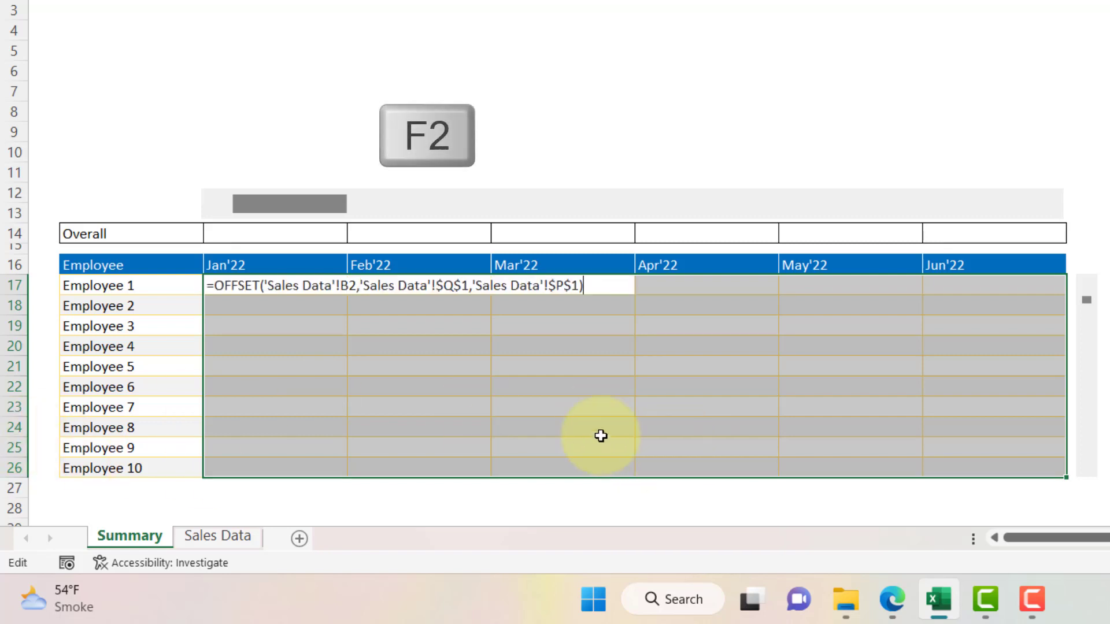
key(ctrl+Return)
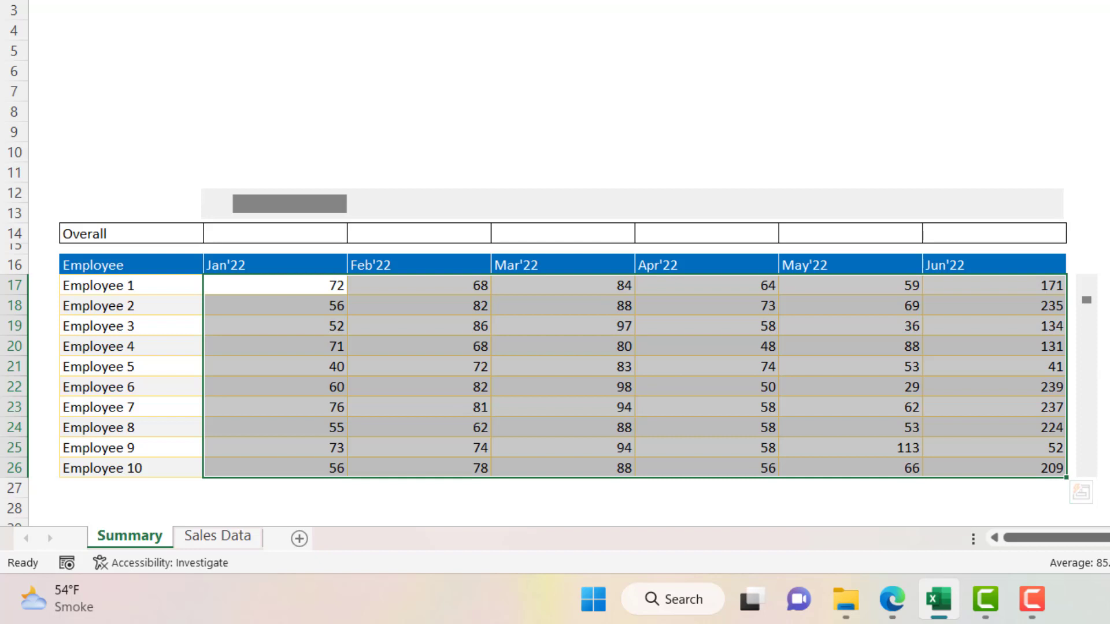
click(1108, 249)
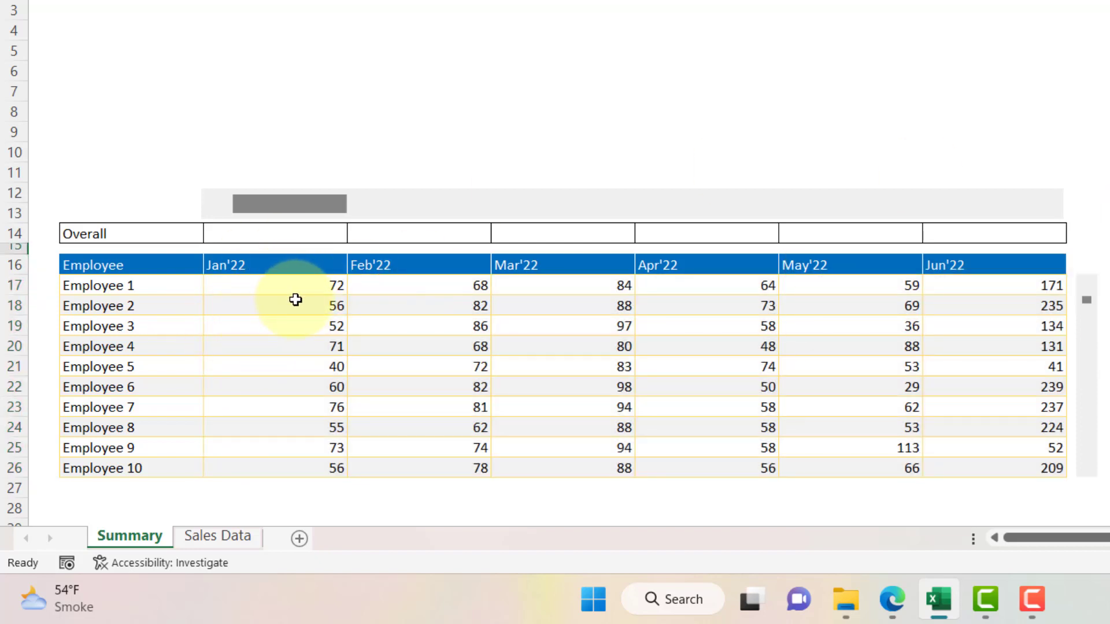
Center the month headers and sales values in C16:H26 both horizontally and vertically
click(288, 285)
click(264, 267)
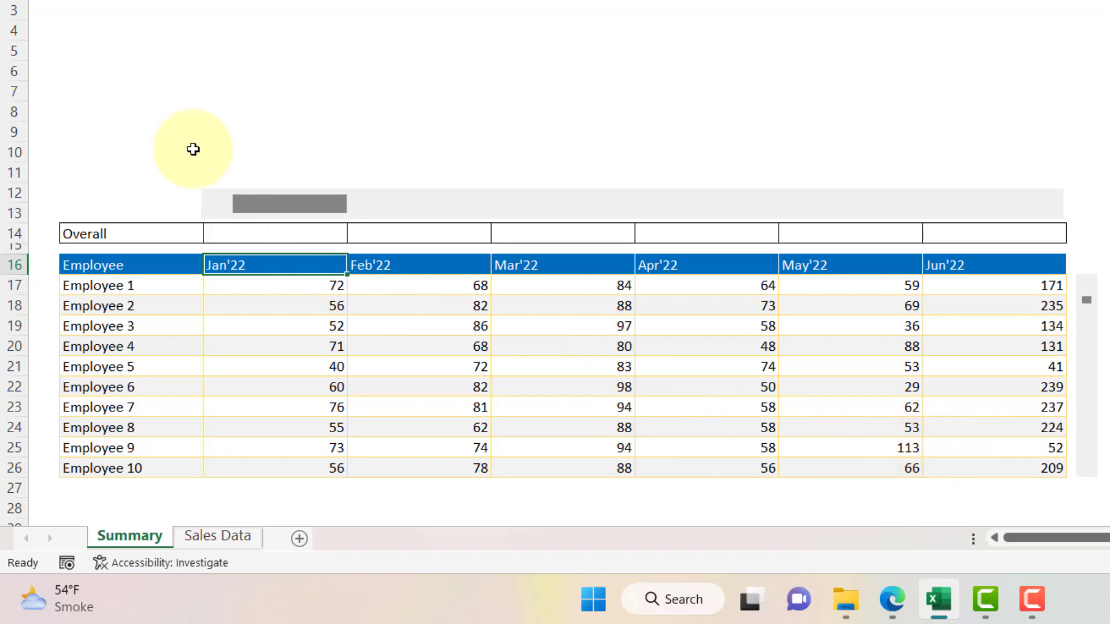
shift+click(963, 471)
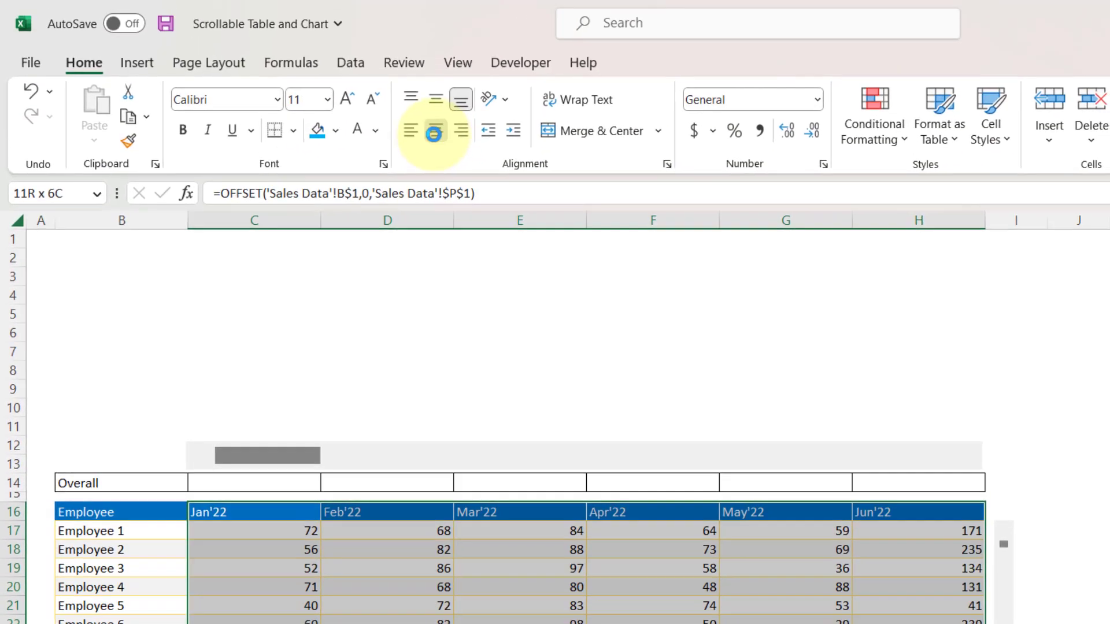
click(433, 134)
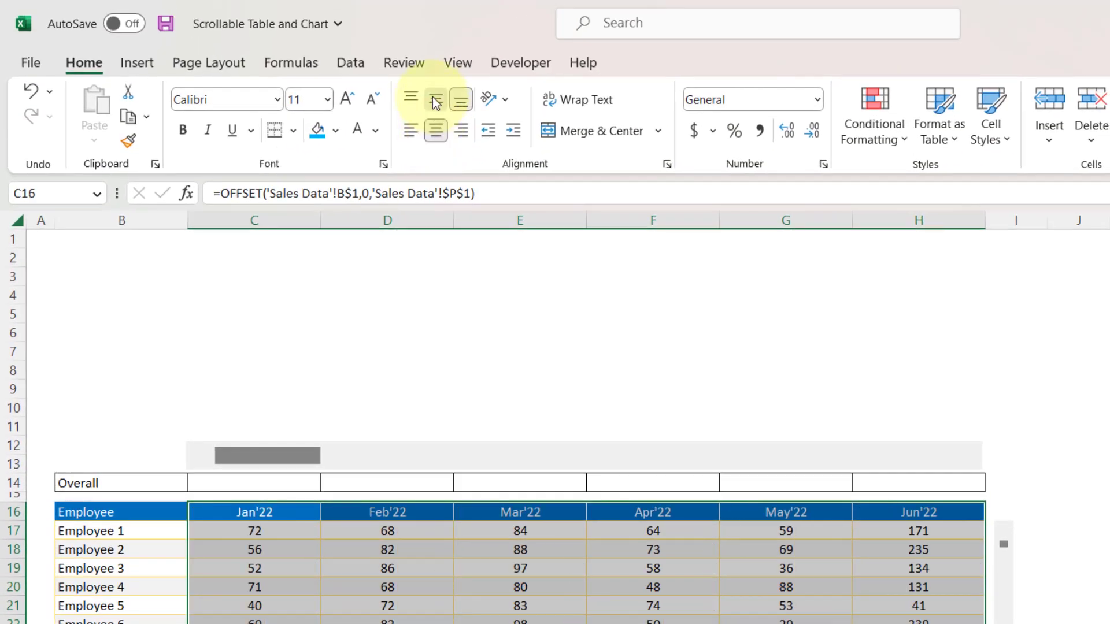
click(565, 367)
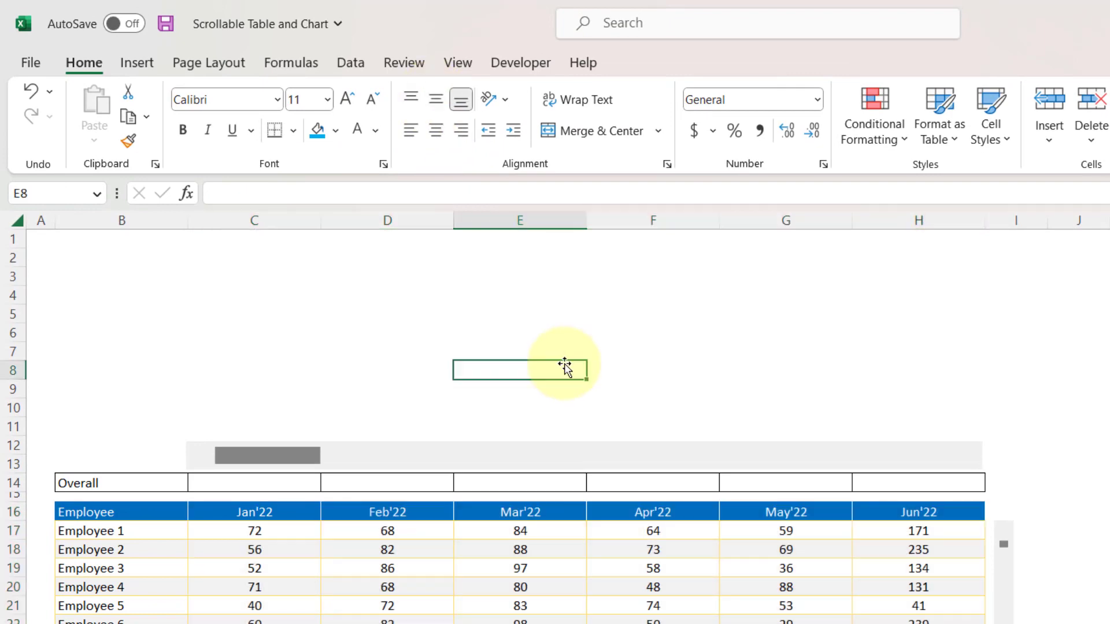
Format the sales values in C17:H26 as $ currency with no decimal places
click(254, 531)
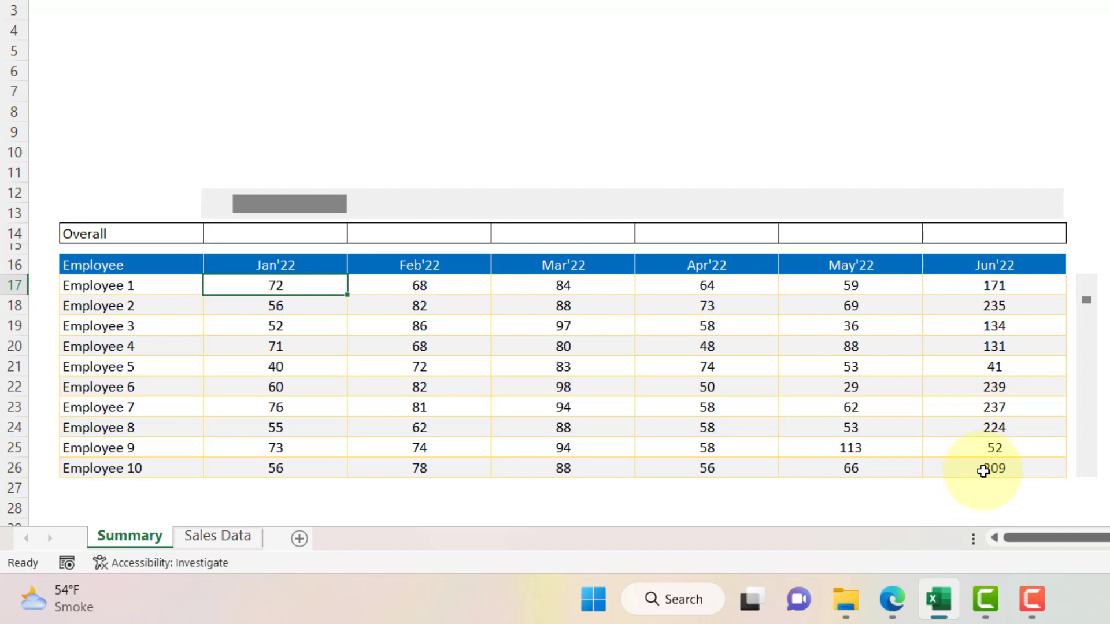
shift+click(982, 471)
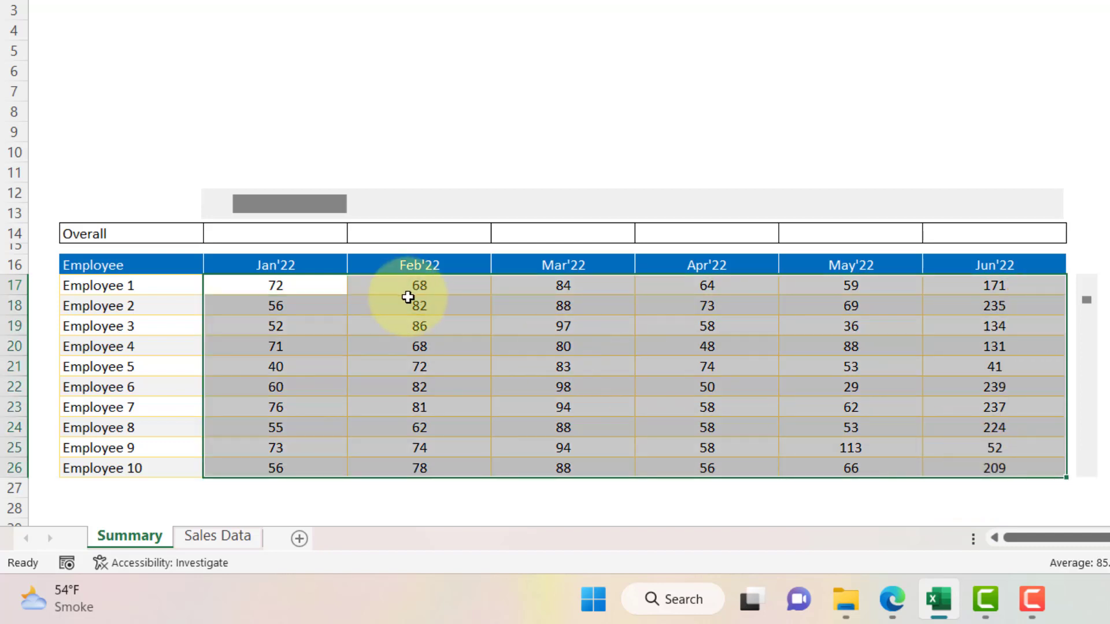
key(ctrl+1)
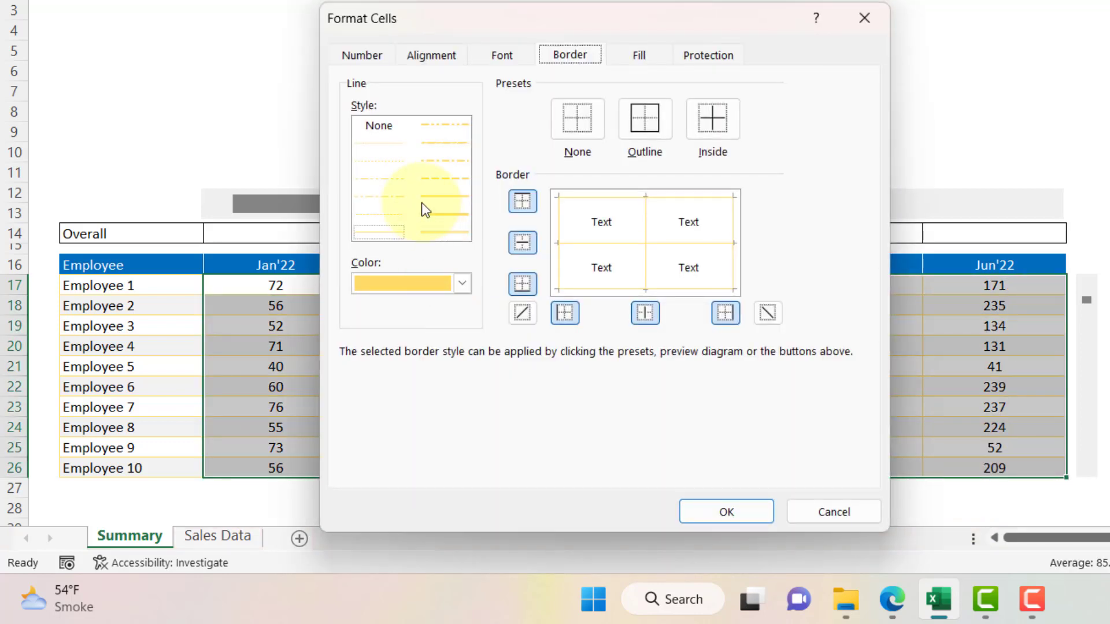
click(368, 57)
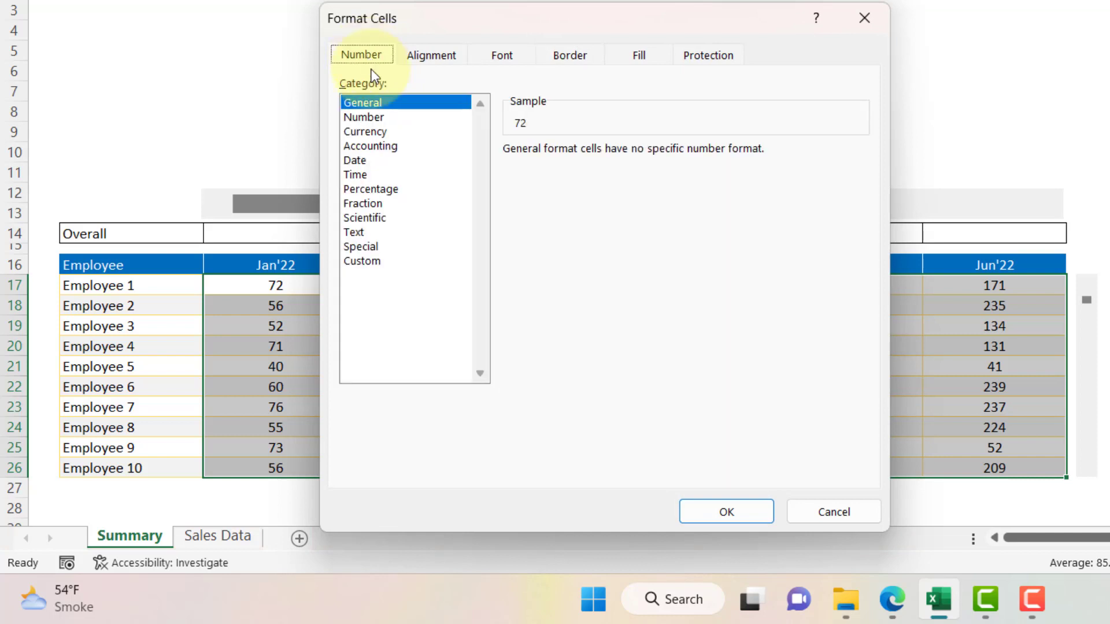
click(381, 132)
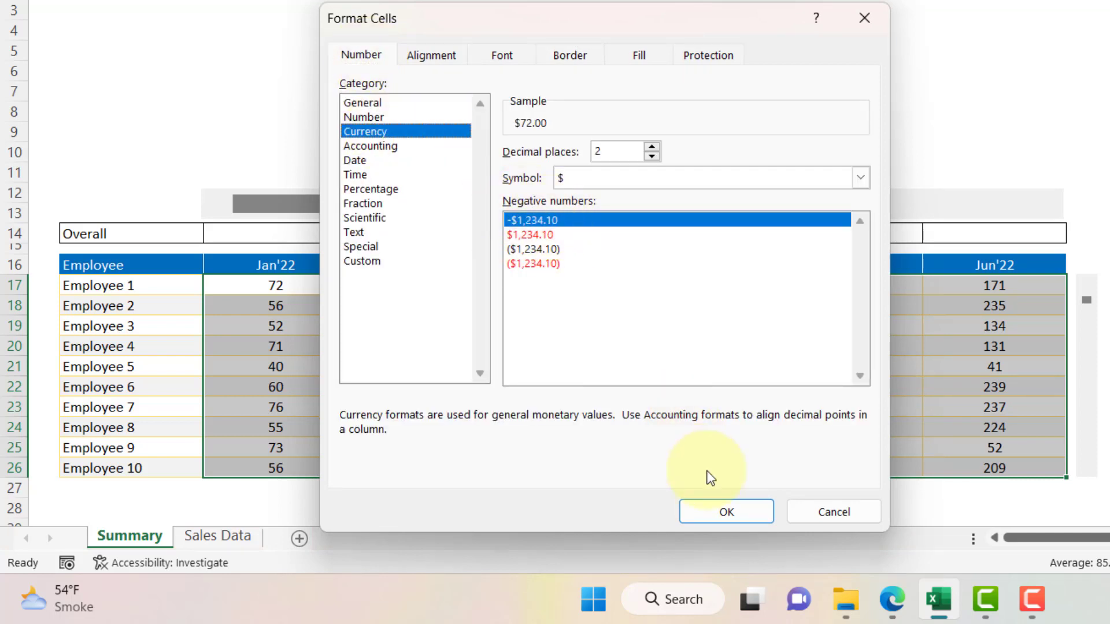
click(712, 512)
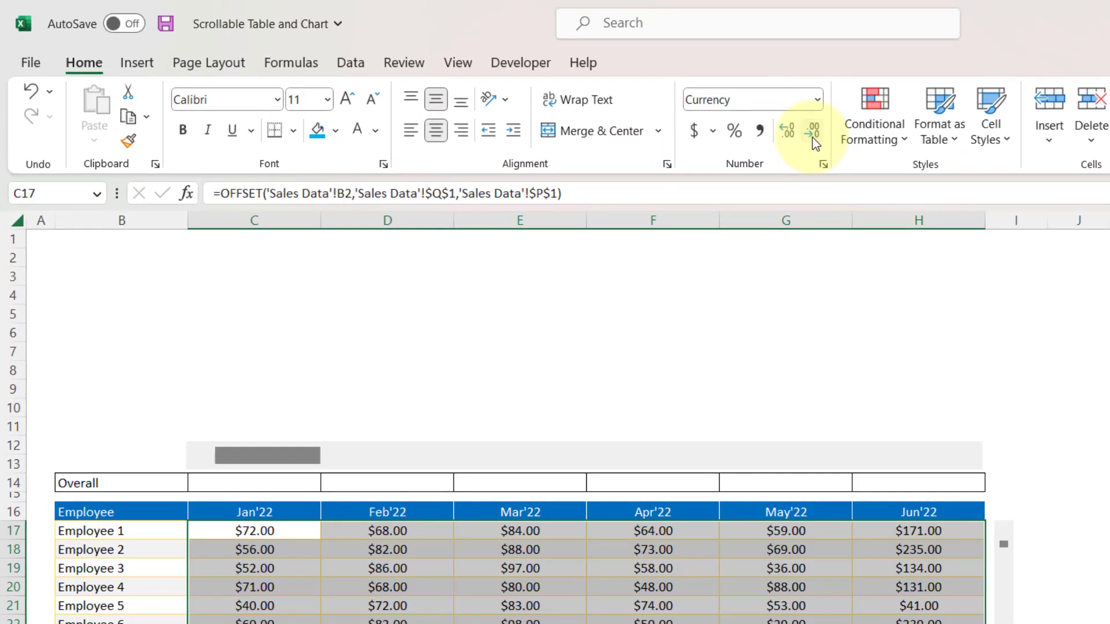
click(812, 136)
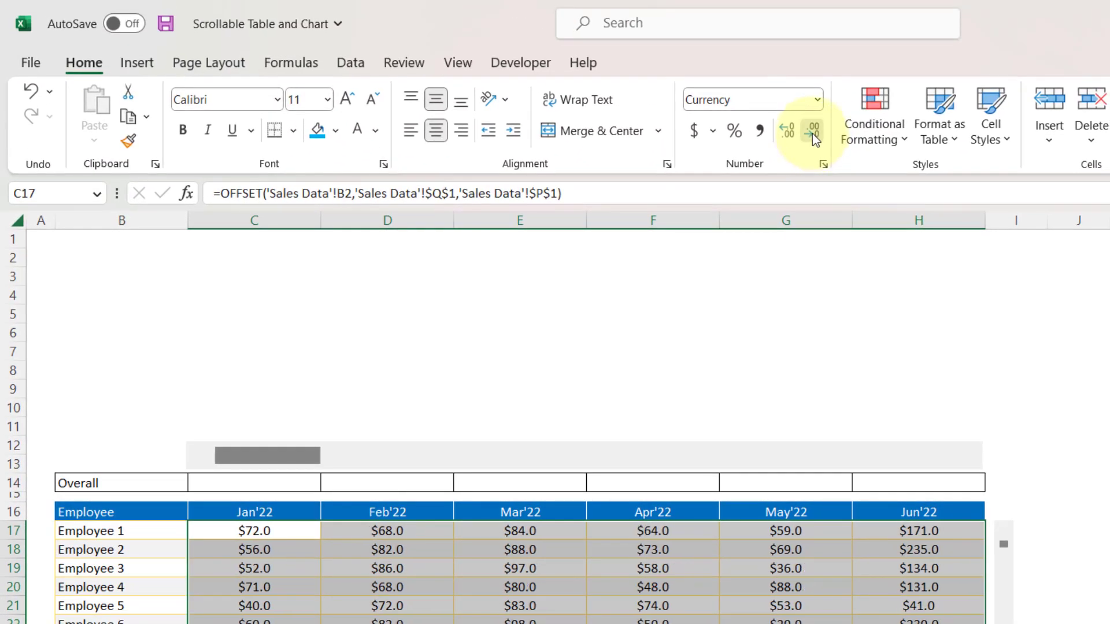
click(812, 134)
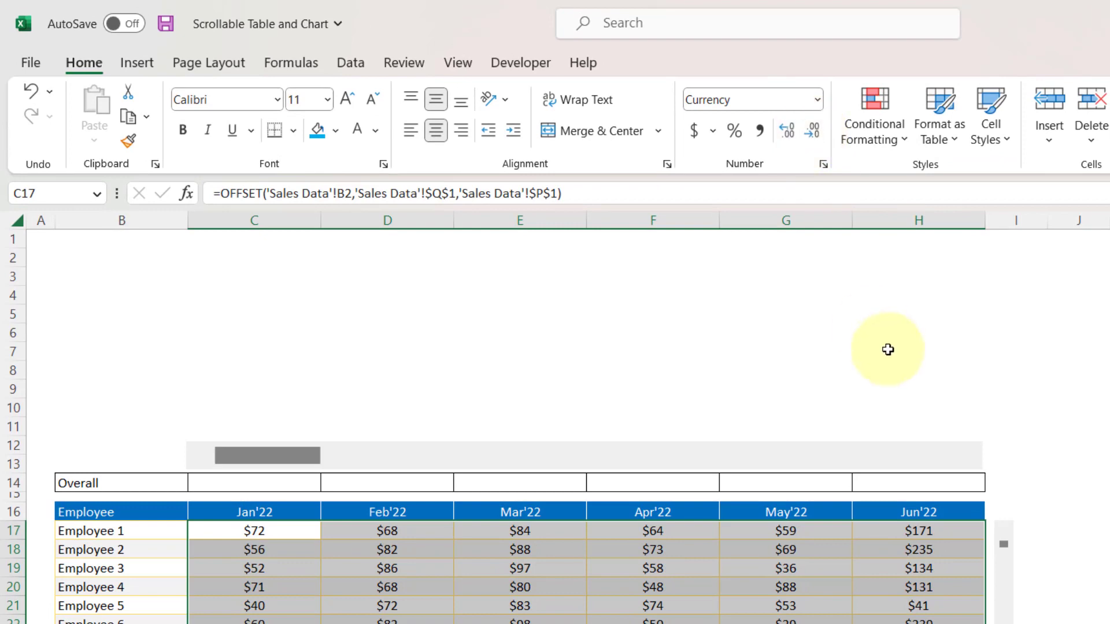
click(887, 336)
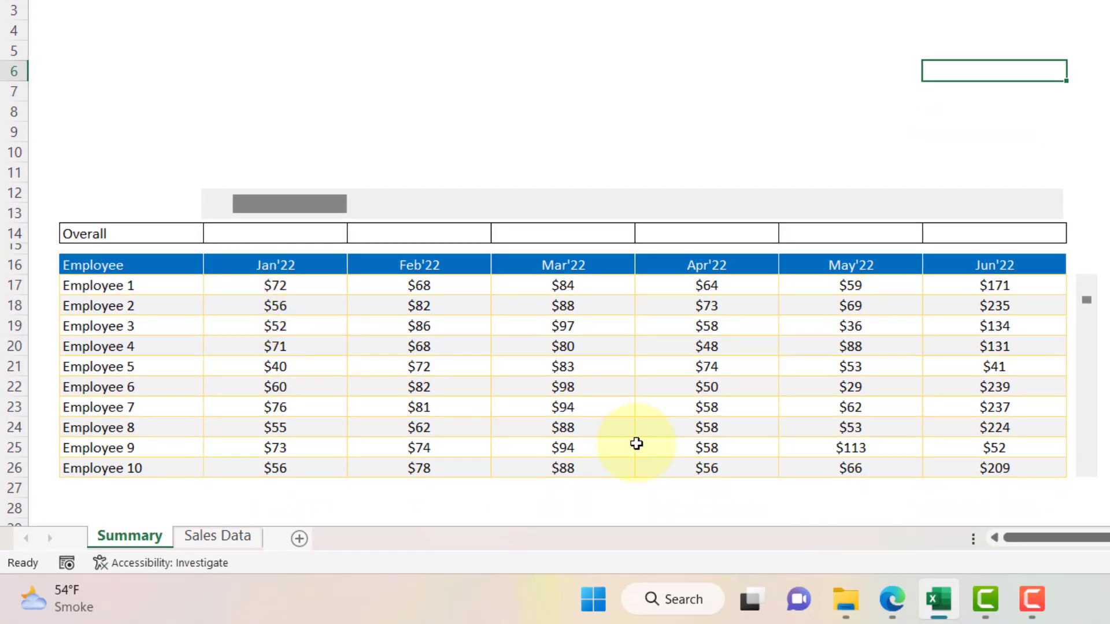
Enter the formula =SUM(C17:C26) in C14, the first cell of the Overall row
click(284, 285)
click(987, 470)
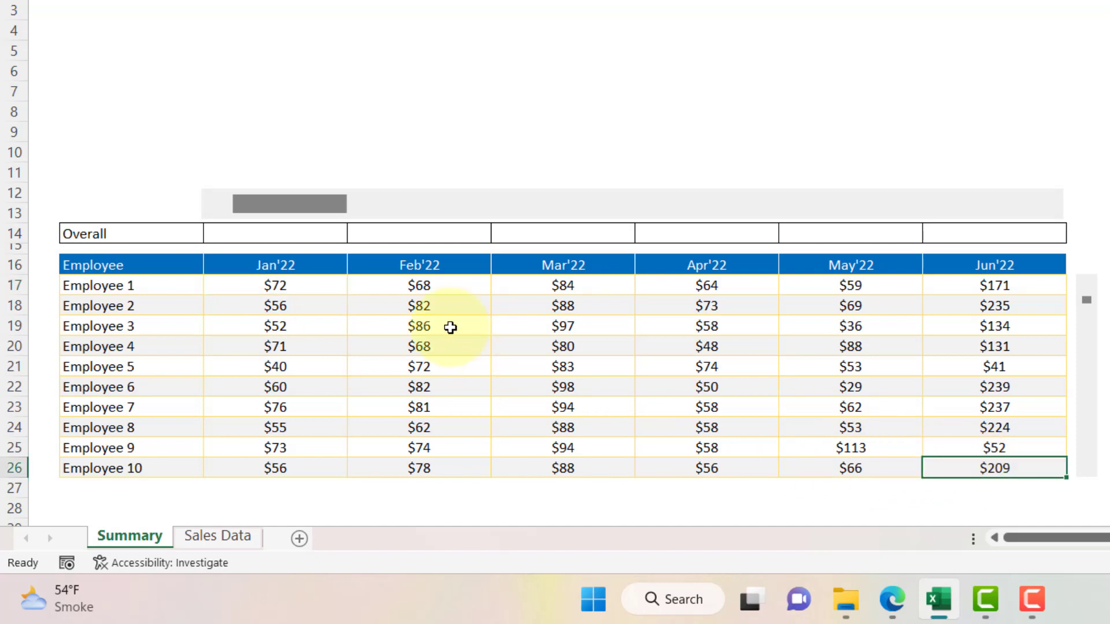
click(135, 232)
click(233, 232)
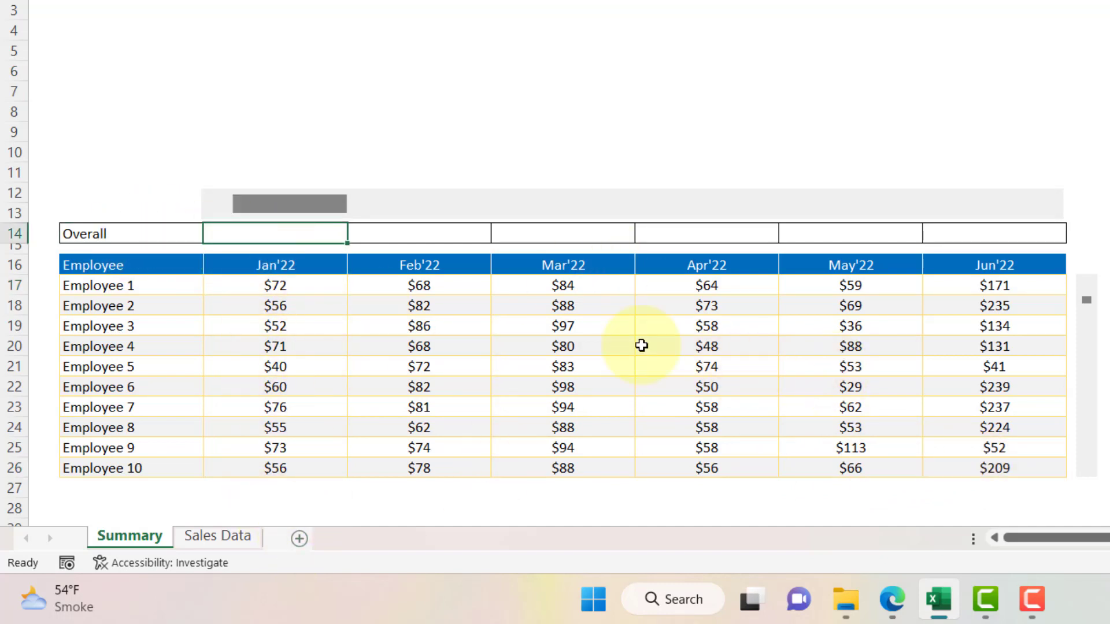
text(=)
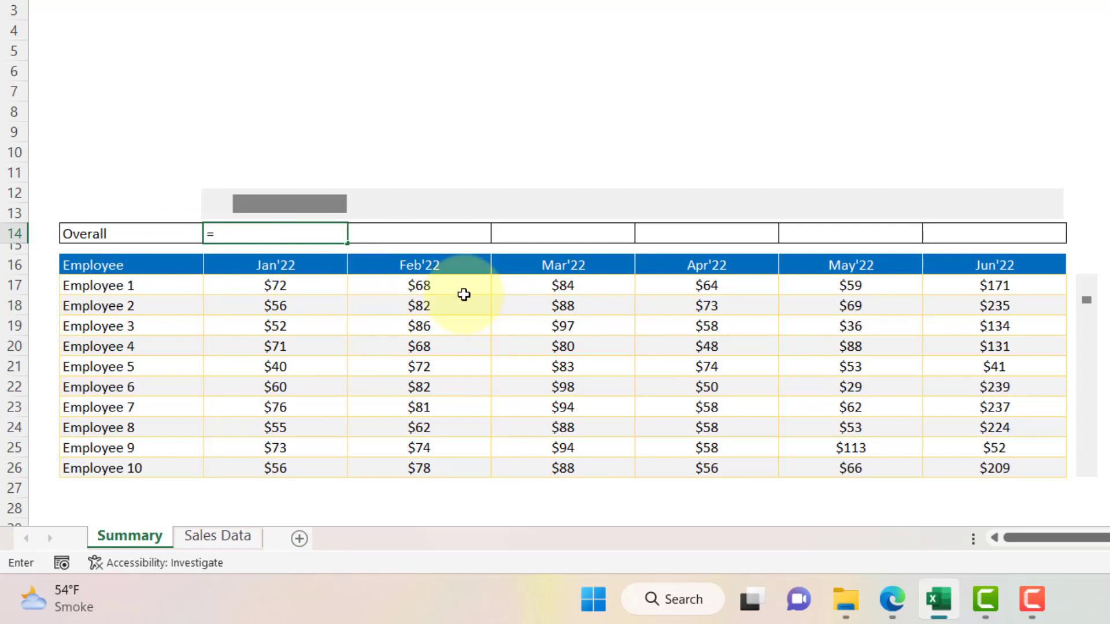
text(SUM()
key(Down)
key(Down)
key(Down)
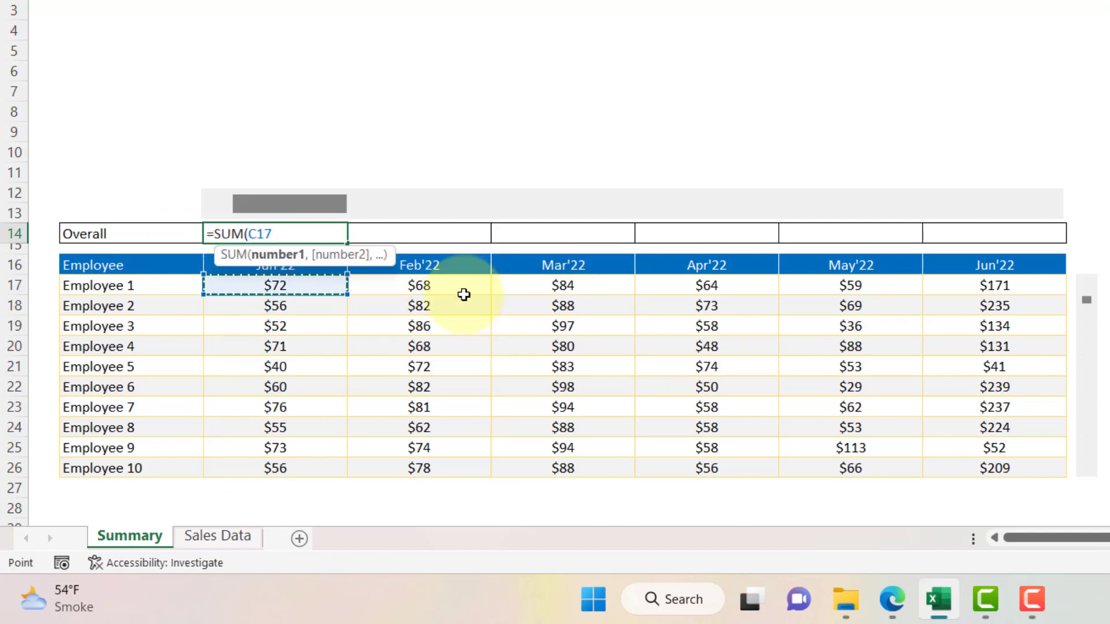
key(shift+Down)
key(shift+Down)
key(shift+Down)
key(shift+Down)
key(shift+Down)
key(shift+Down)
key(shift+Down)
key(shift+Down)
key(shift+Down)
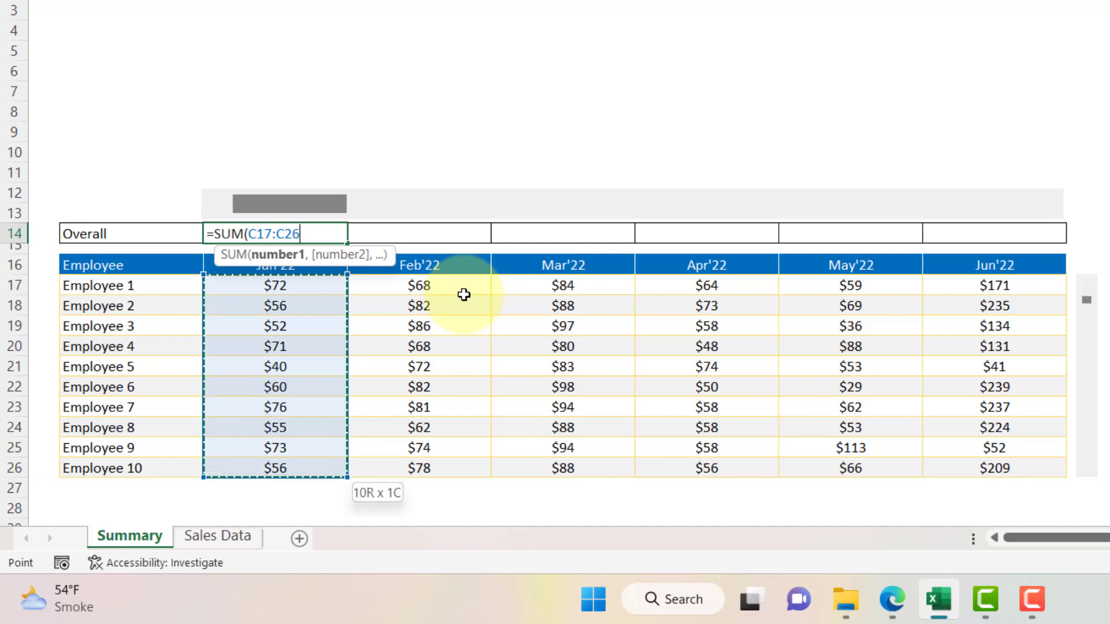
text())
key(ctrl+Return)
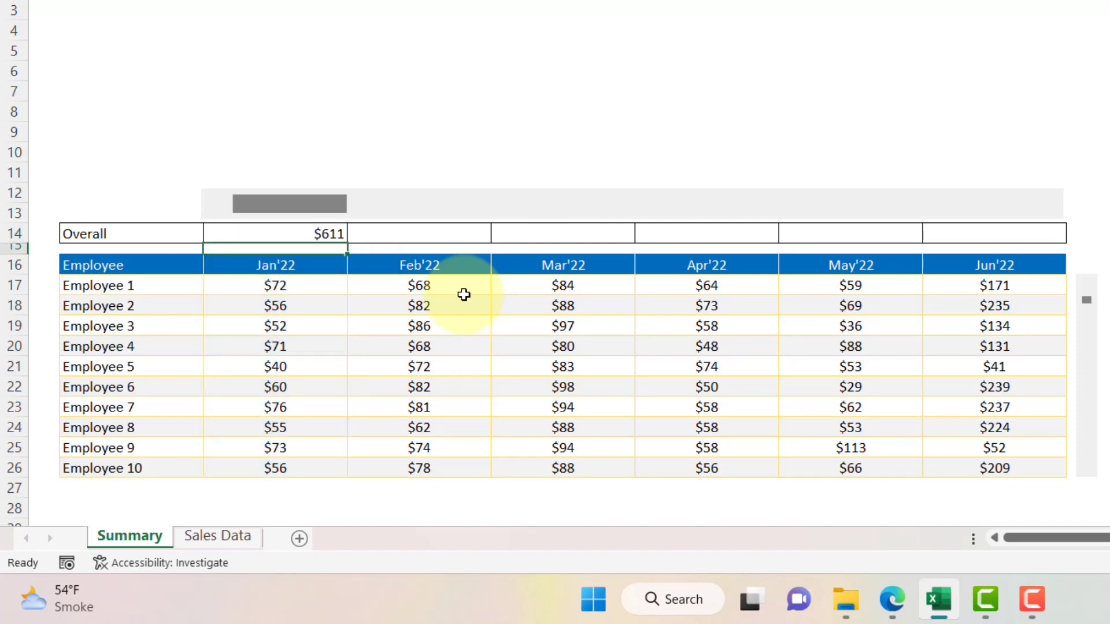
Fill the SUM formula from C14 across the Overall row through H14
key(shift+Right)
key(shift+Right)
key(shift+Right)
key(shift+Right)
key(shift+Right)
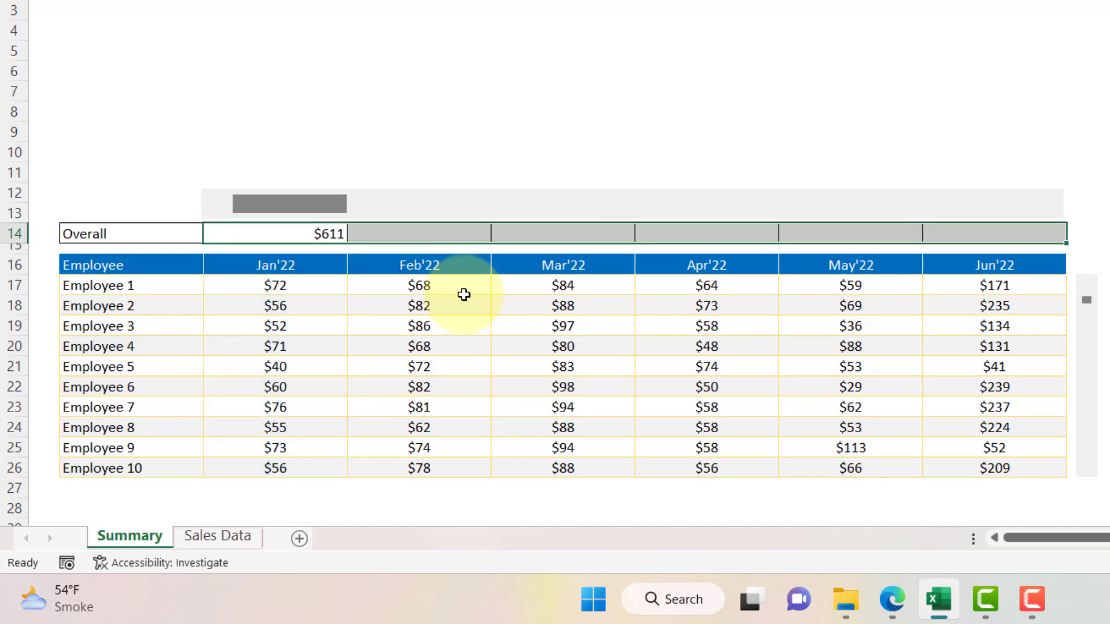
key(ctrl+r)
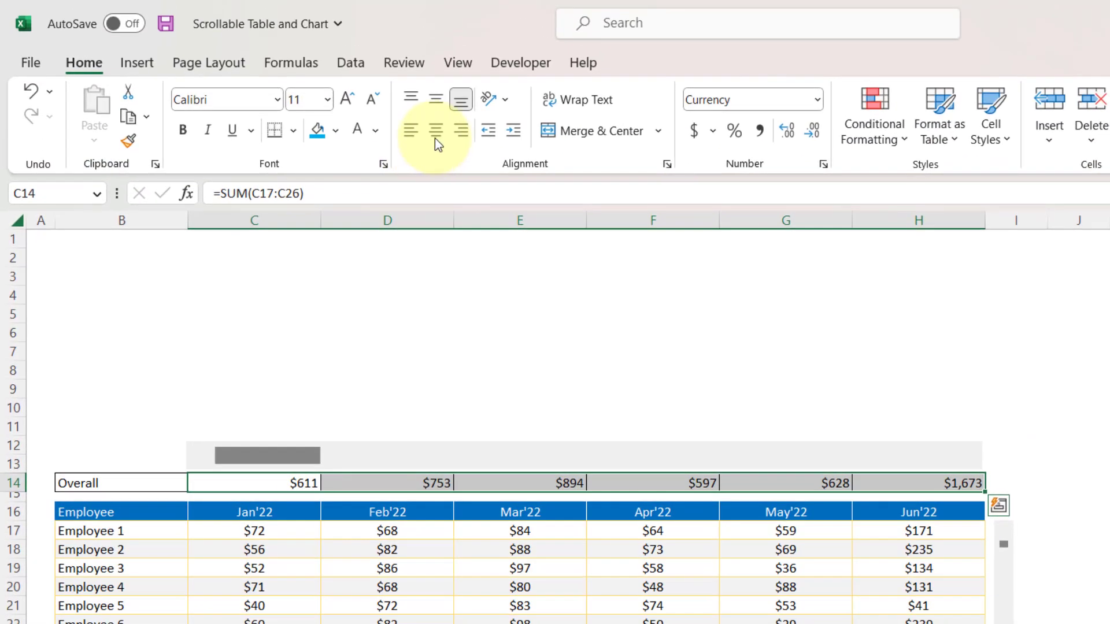
Center the Overall totals in C14:H14 both horizontally and vertically
click(437, 130)
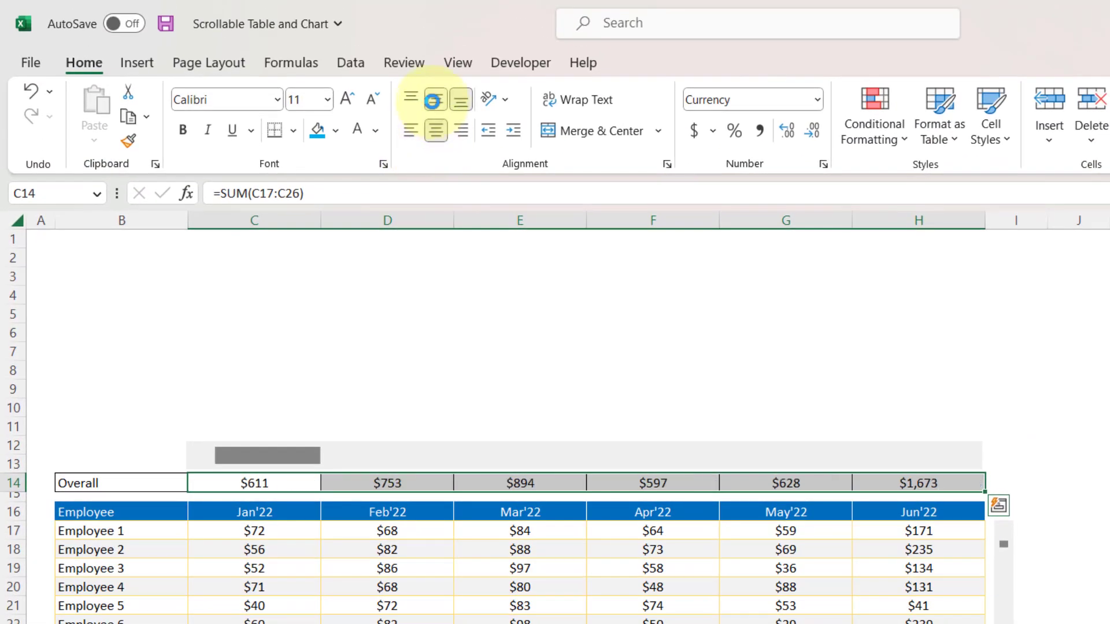
click(434, 100)
click(420, 311)
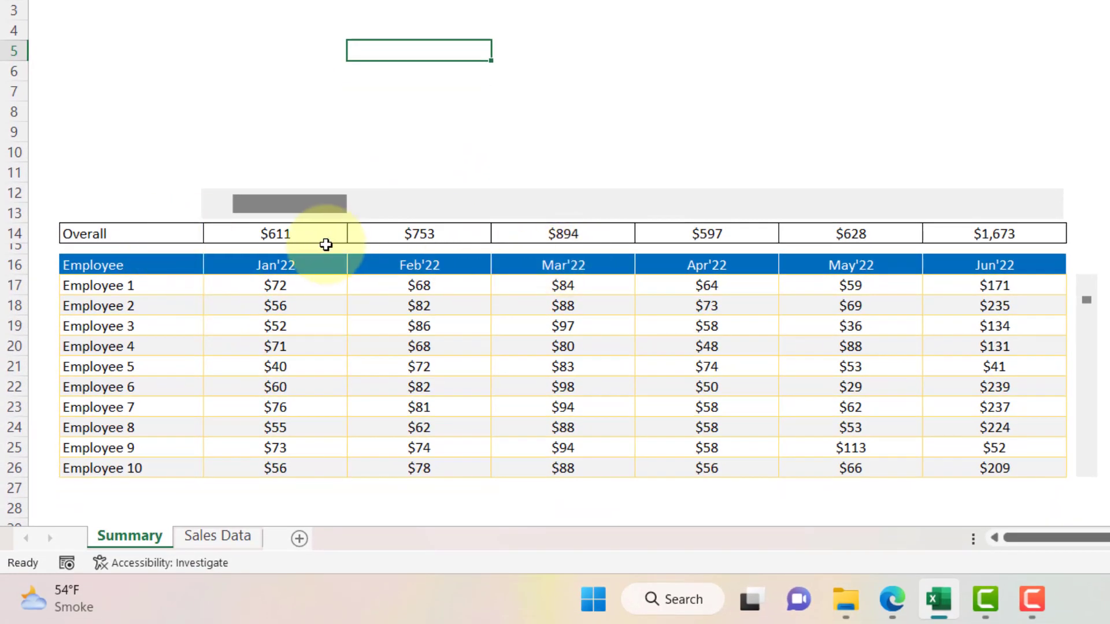
Test both scroll bars by moving the employee list down two rows and the months forward by one, checking the first and last month headers
click(1086, 474)
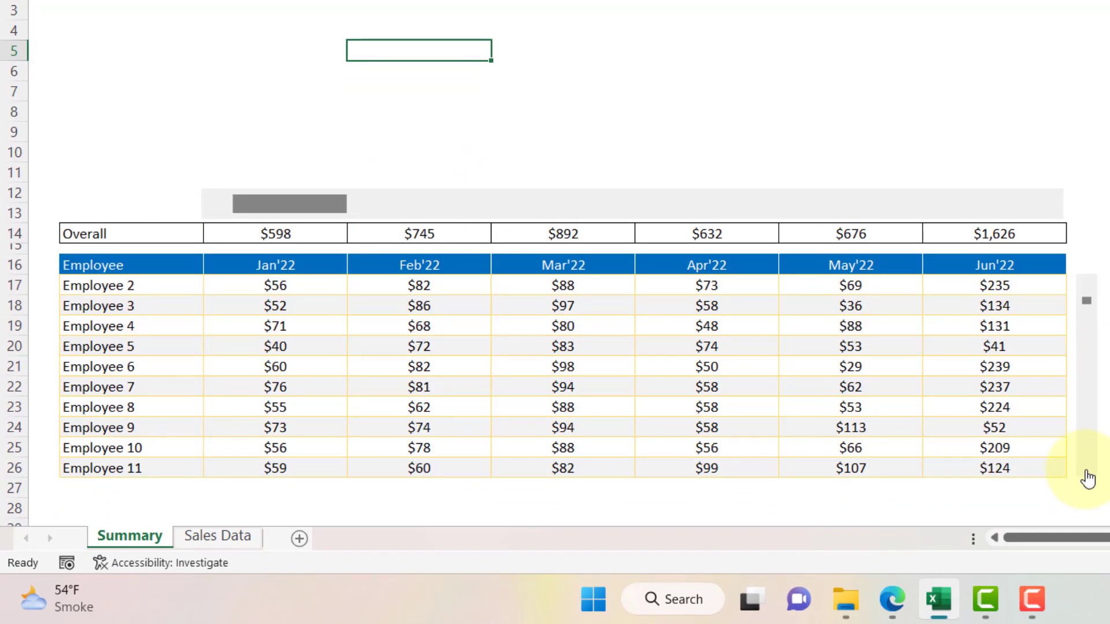
click(1086, 474)
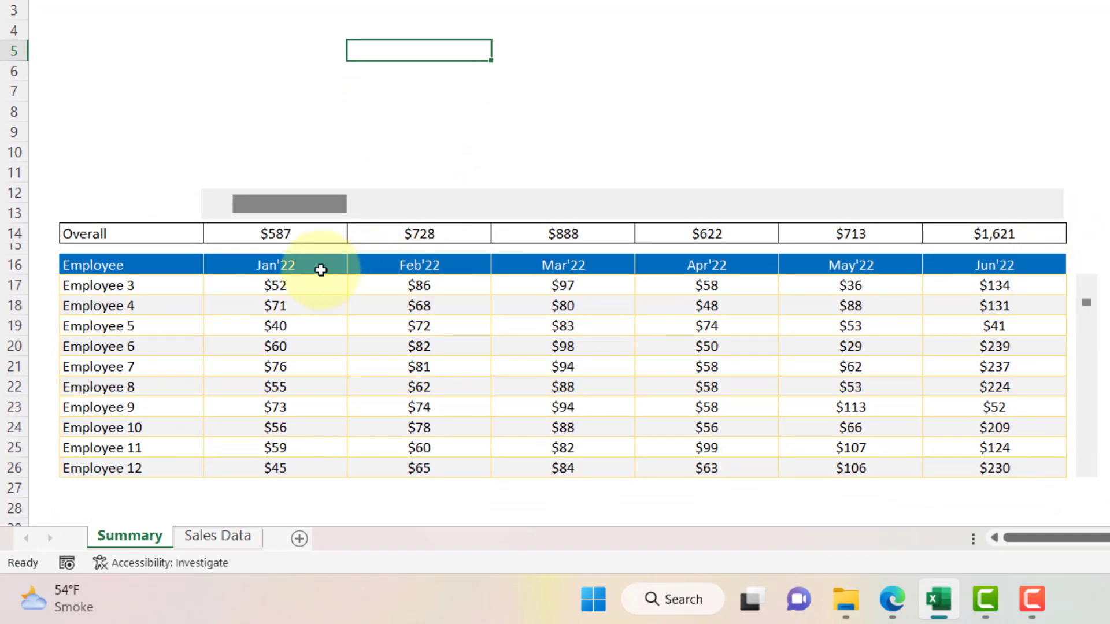
click(1052, 211)
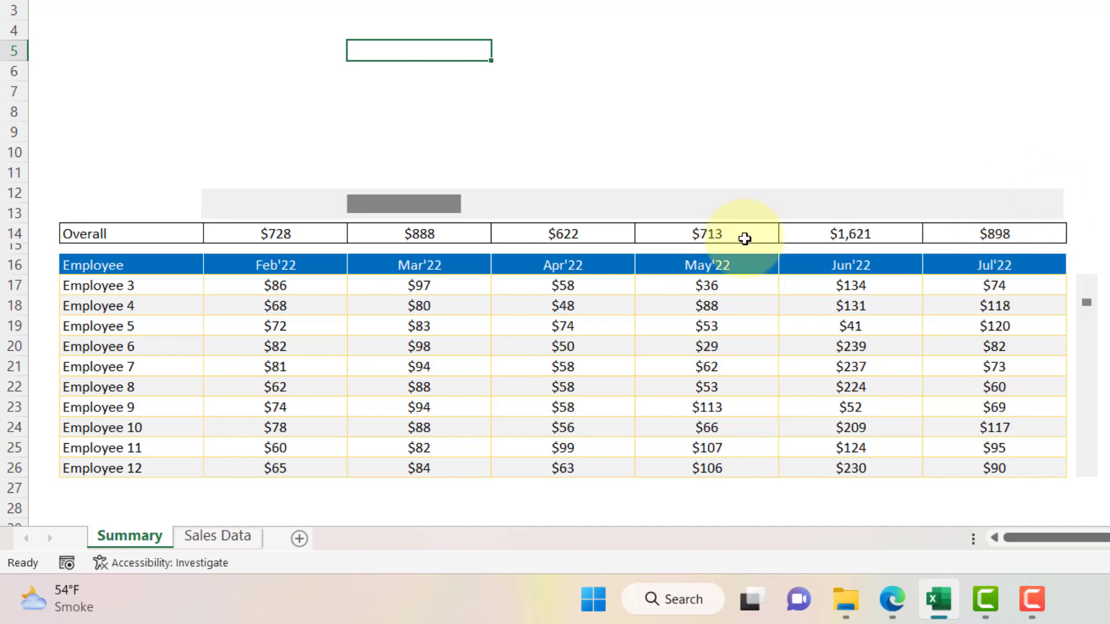
click(286, 267)
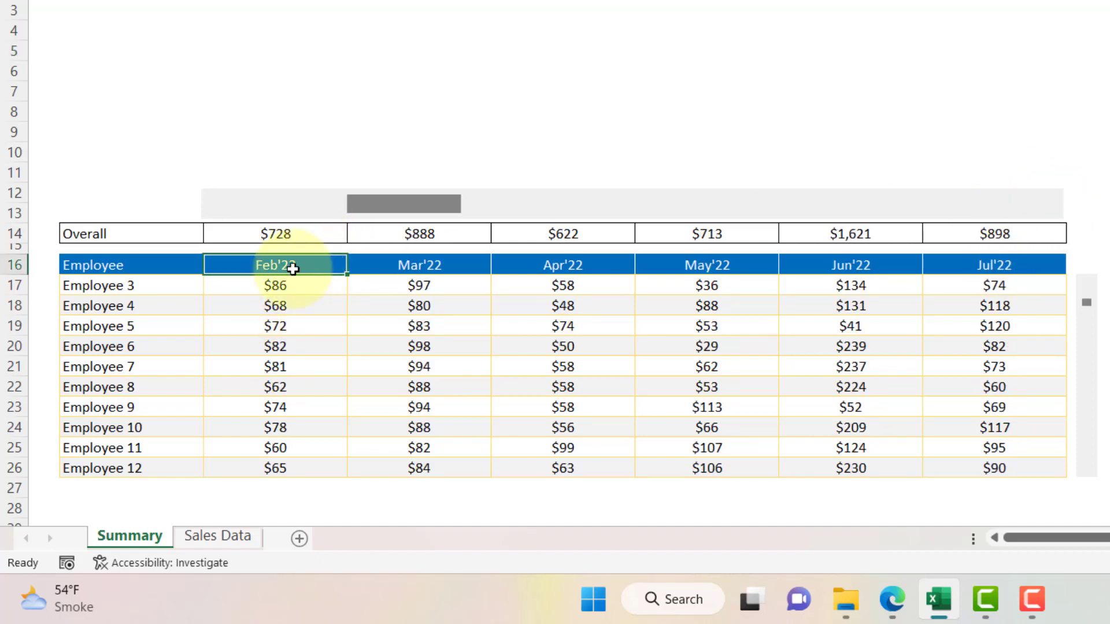
click(957, 270)
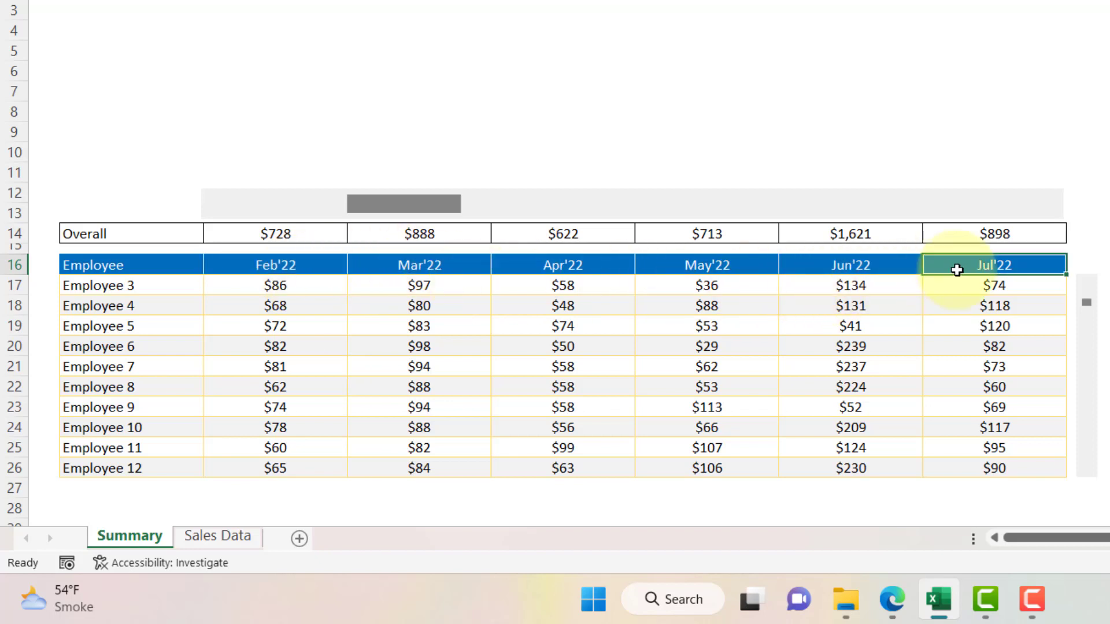
Scroll the months back by one and insert a Line with Markers chart from the Overall totals in C14:H14
click(219, 213)
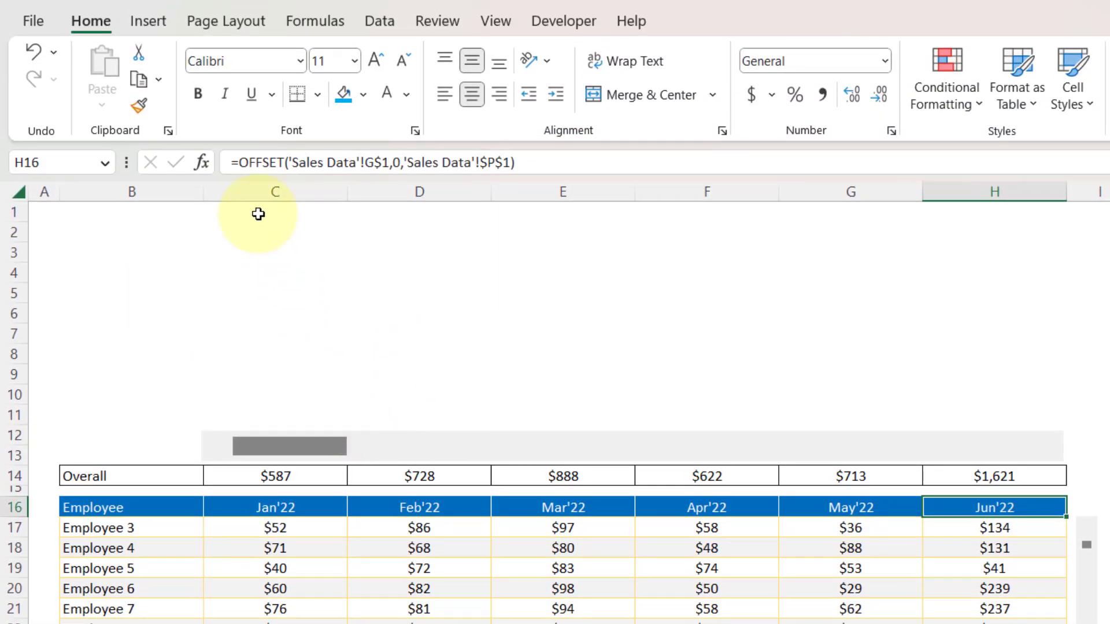
click(251, 475)
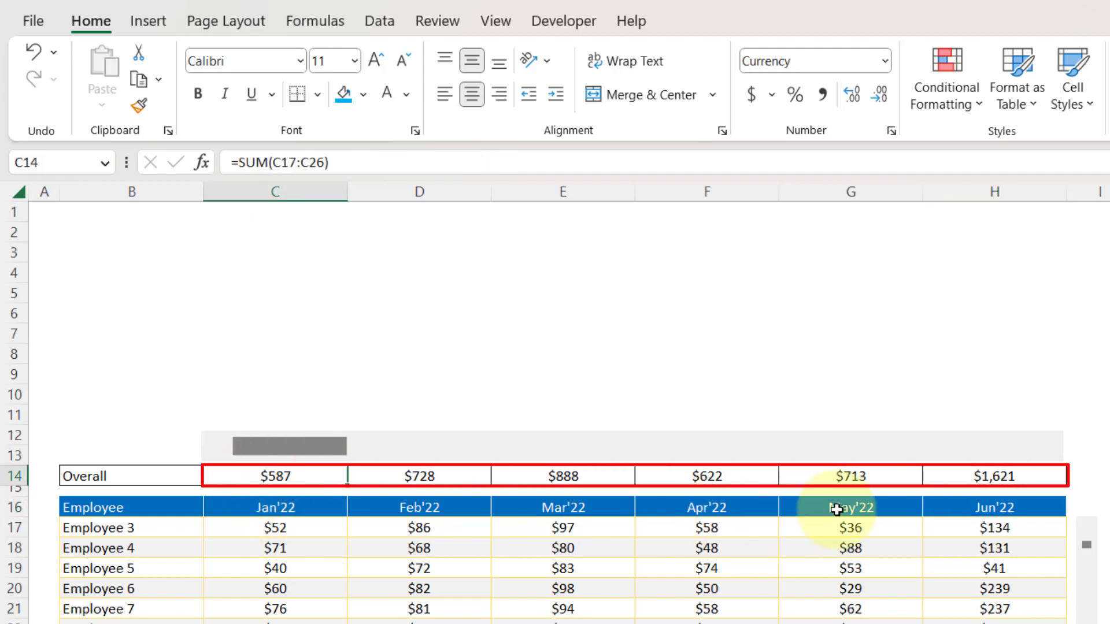
shift+click(1047, 474)
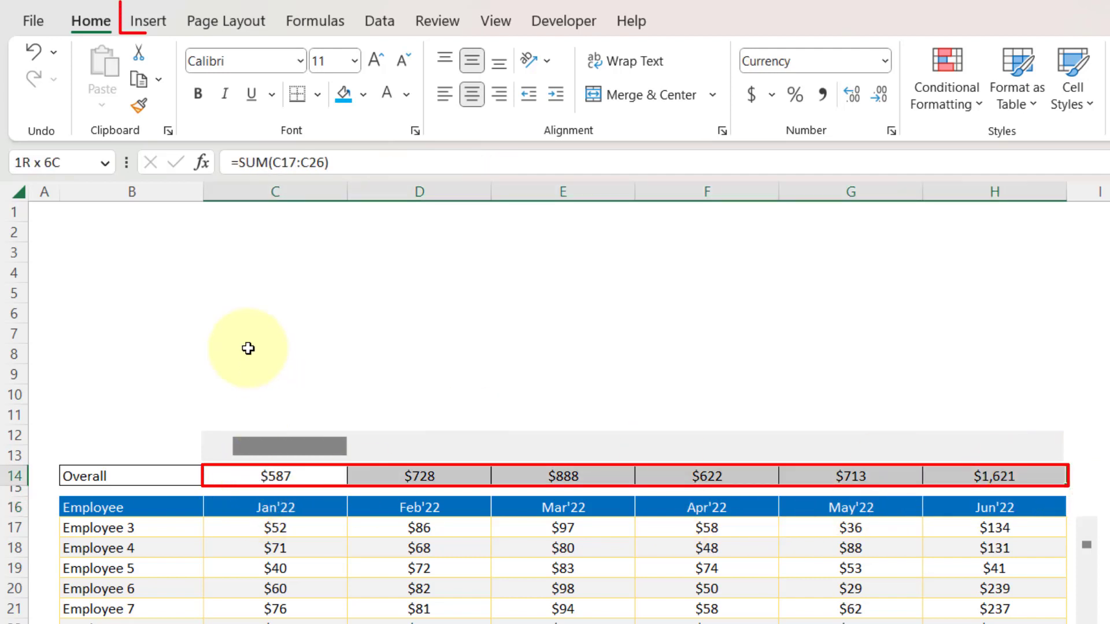
click(152, 22)
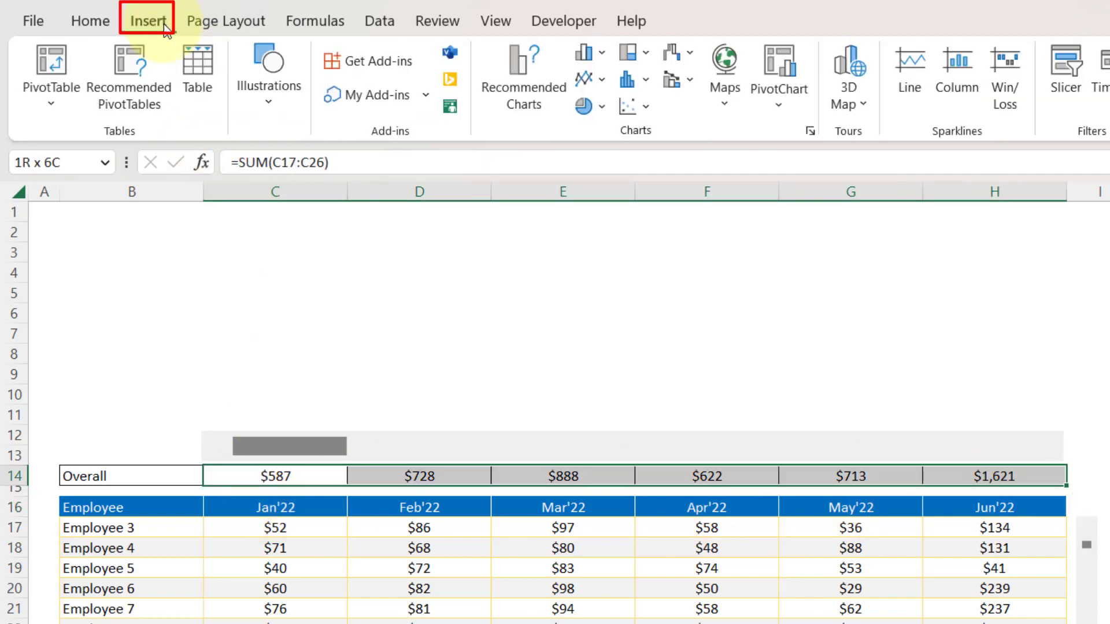
click(601, 80)
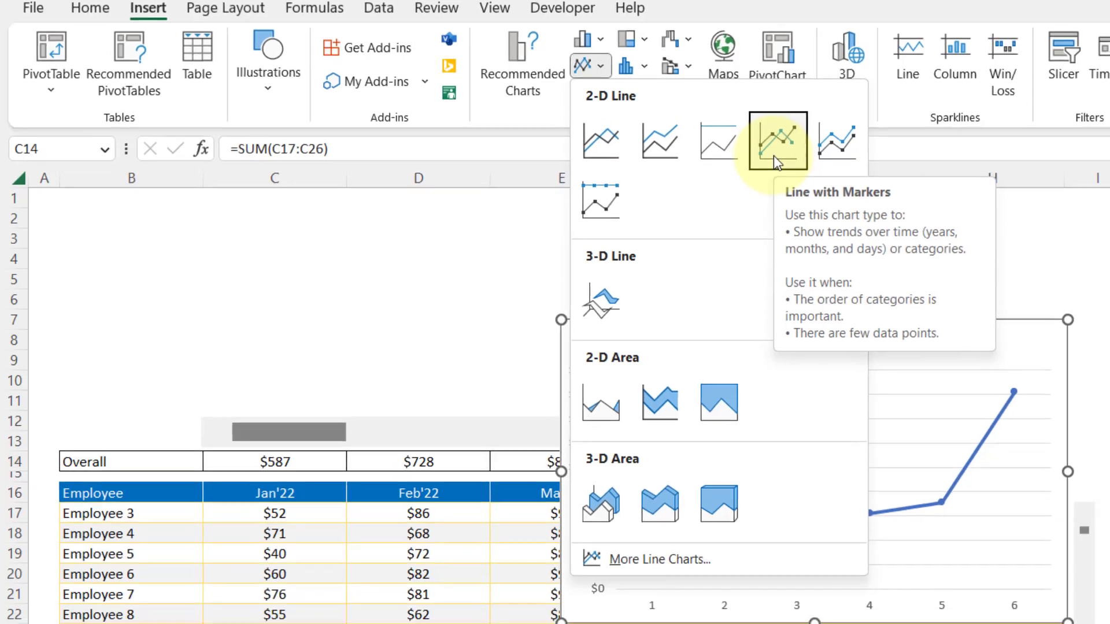
click(773, 155)
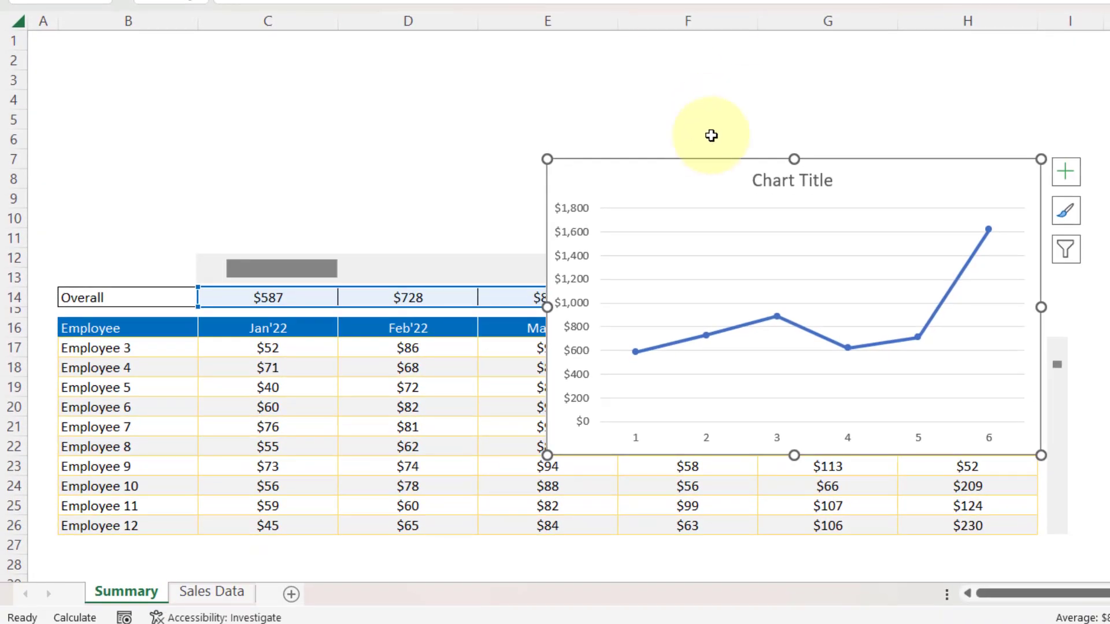
Move and resize the chart to span columns C to H, from row 1 down to just above the month scroll bar
drag(733, 169, 380, 40)
drag(693, 180, 1031, 220)
drag(618, 326, 615, 253)
drag(618, 236, 616, 248)
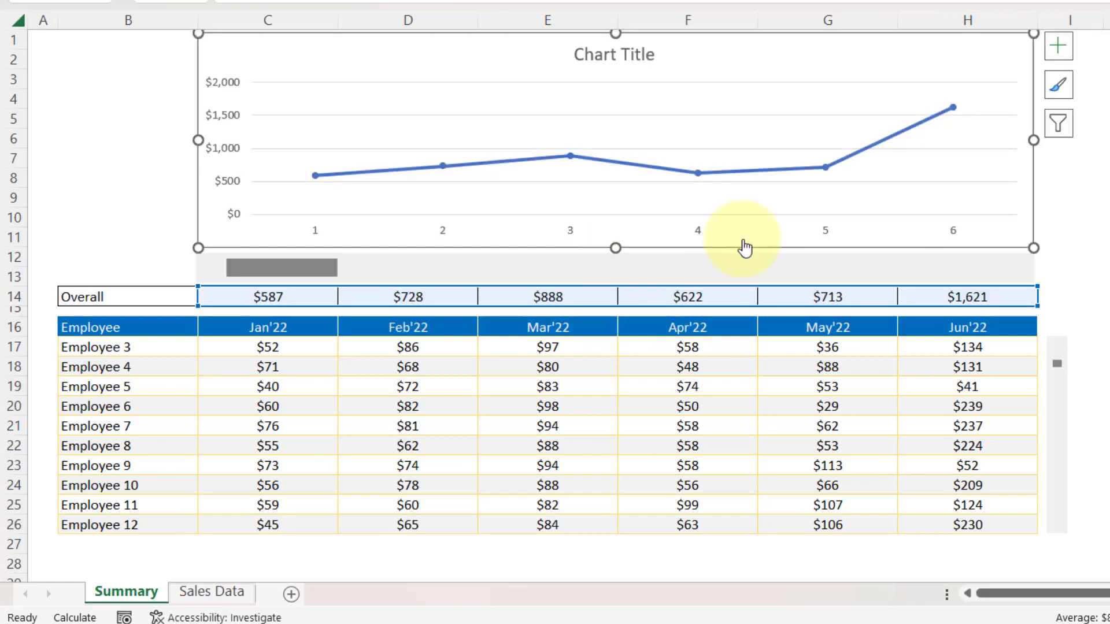
click(1090, 238)
Delete the chart's title, vertical axis and gridlines
click(639, 55)
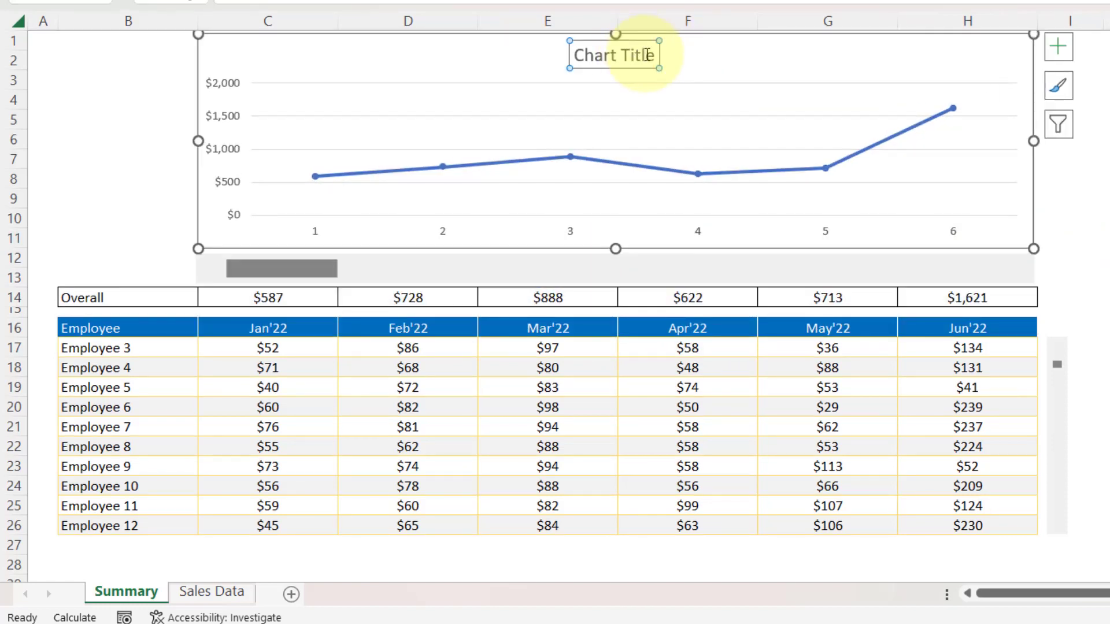
key(Delete)
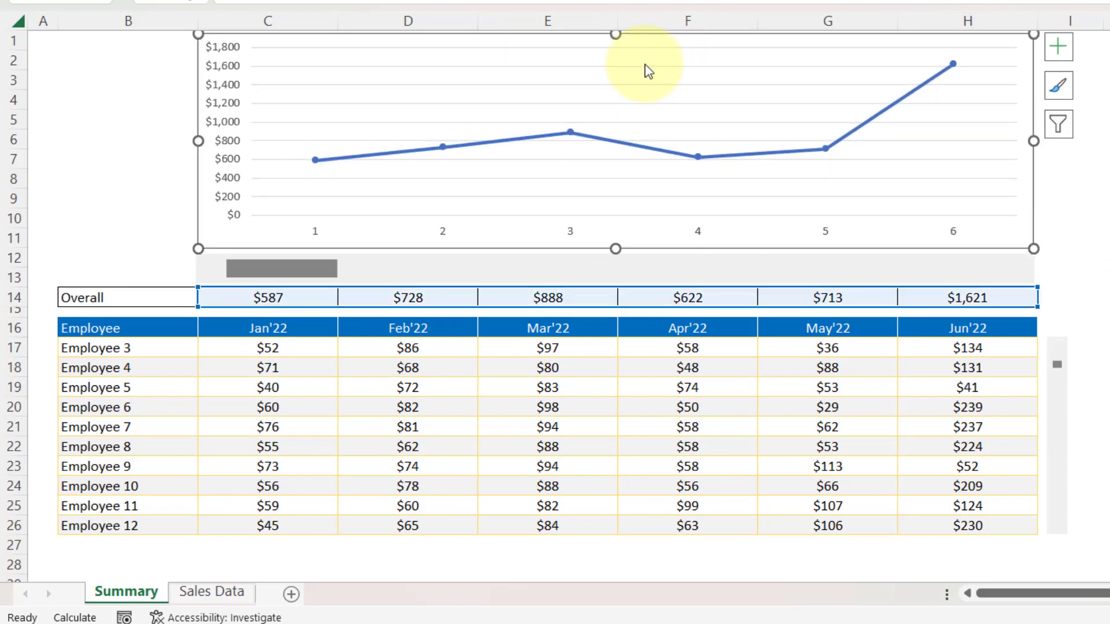
click(224, 117)
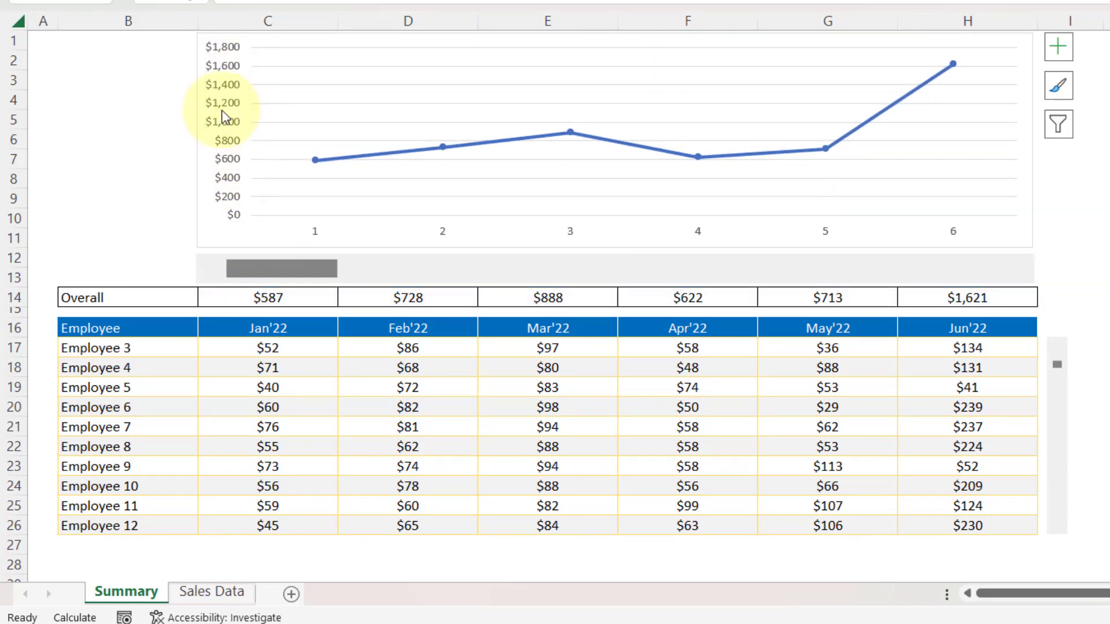
key(Delete)
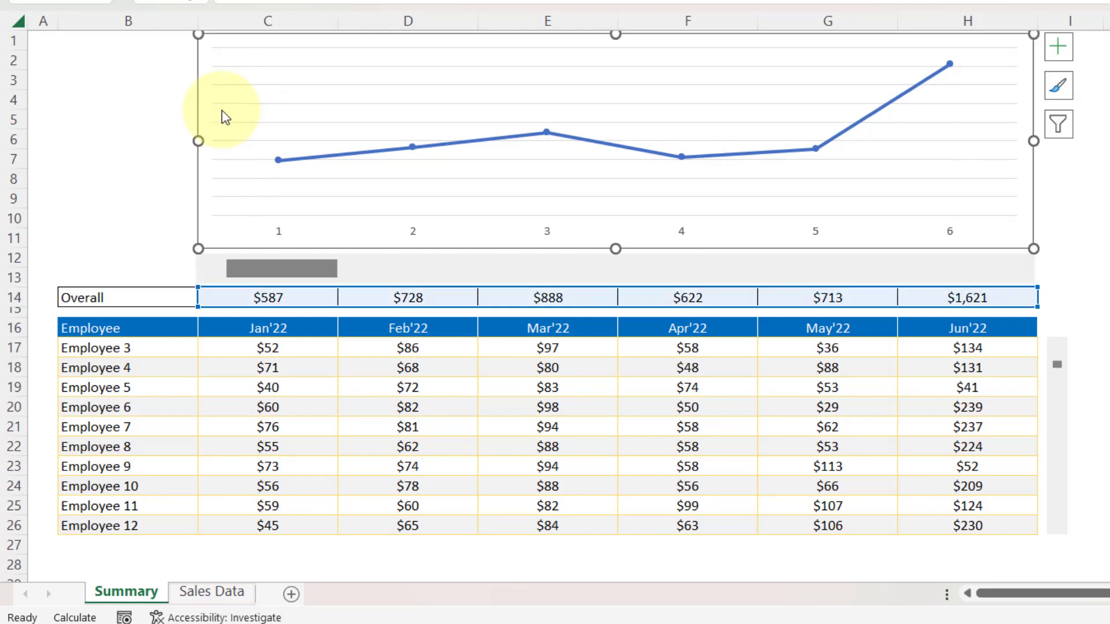
click(335, 85)
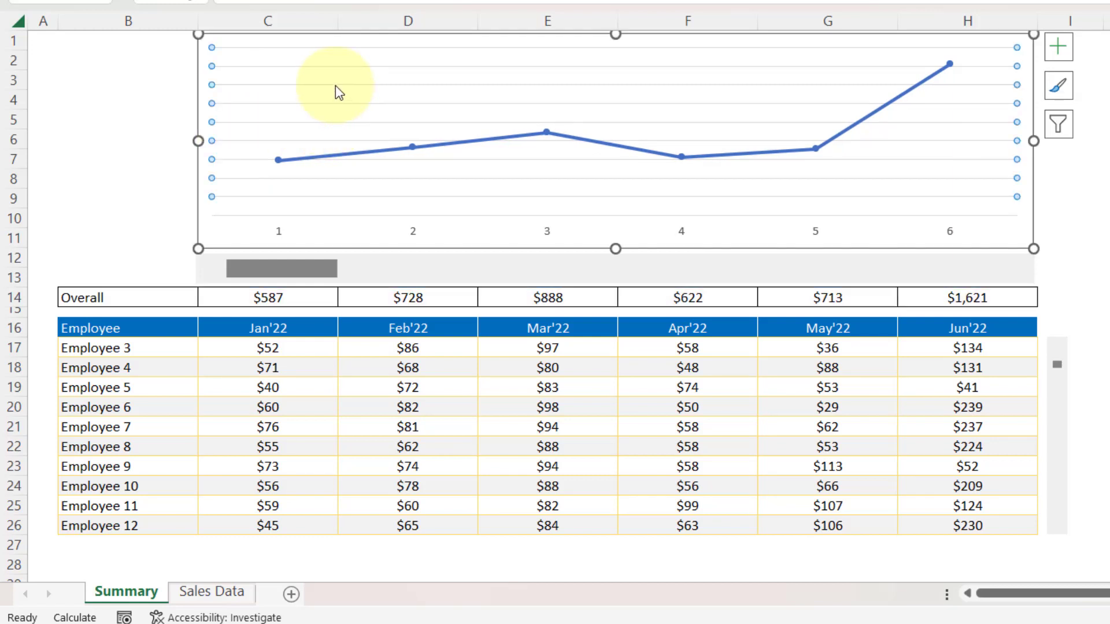
key(Delete)
key(Escape)
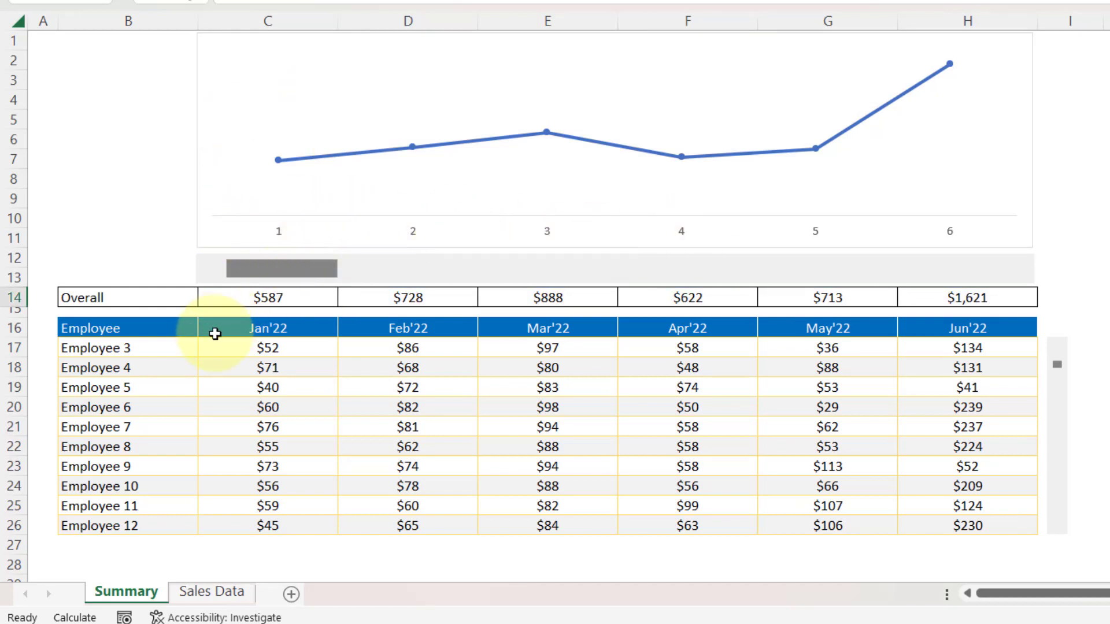
Set the chart's horizontal axis labels to the month headers in C16:H16 of the Summary sheet
click(275, 328)
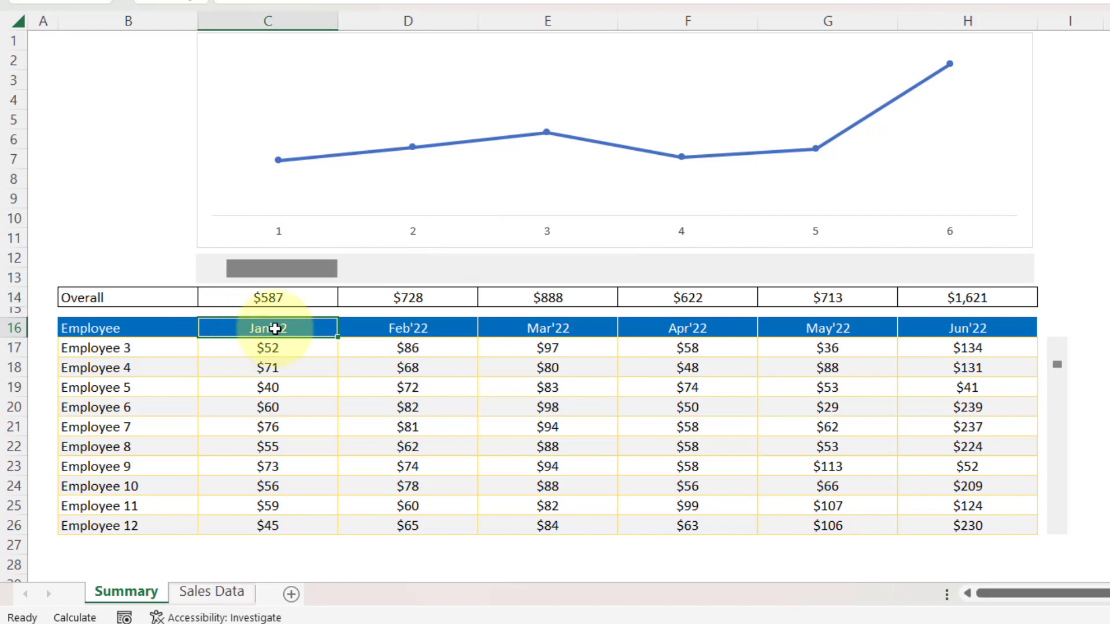
shift+click(937, 327)
right_click(269, 71)
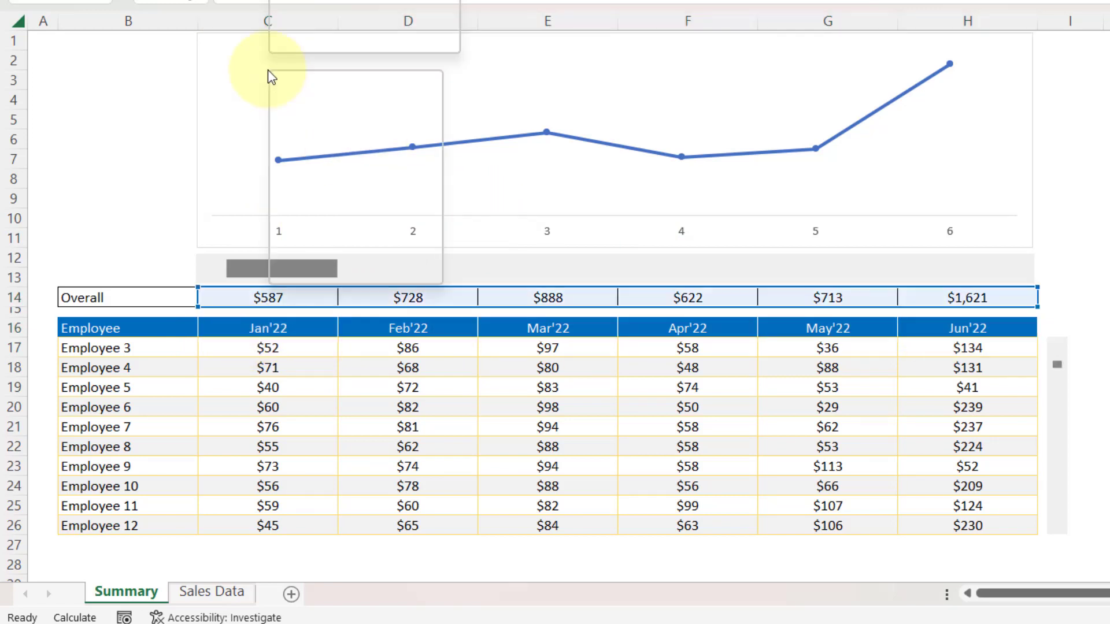
click(319, 207)
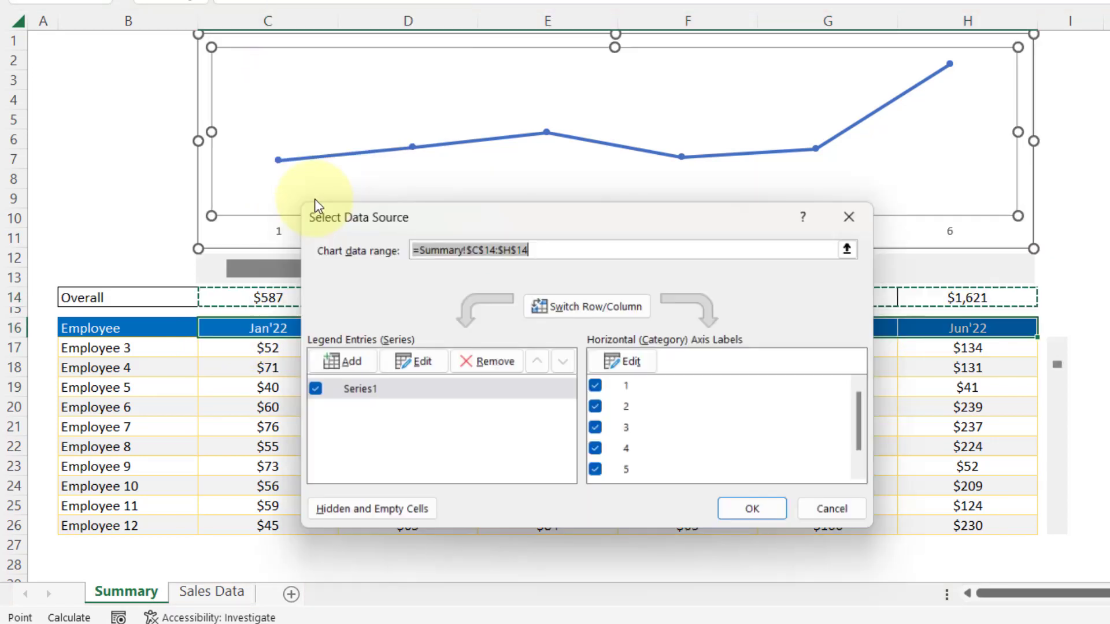
drag(404, 217, 507, 123)
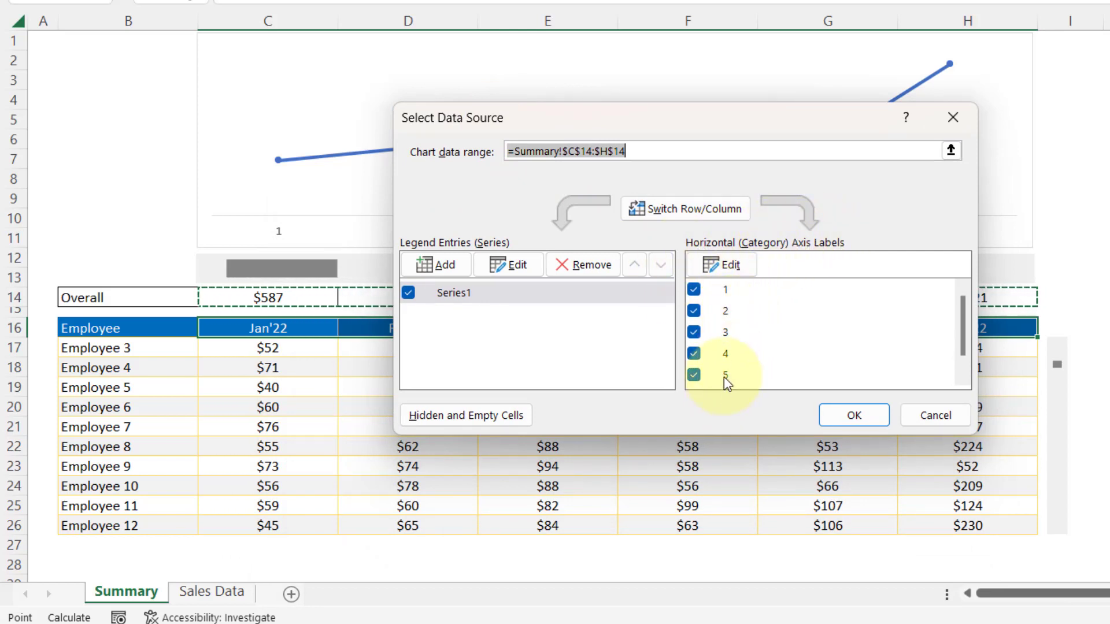
click(721, 265)
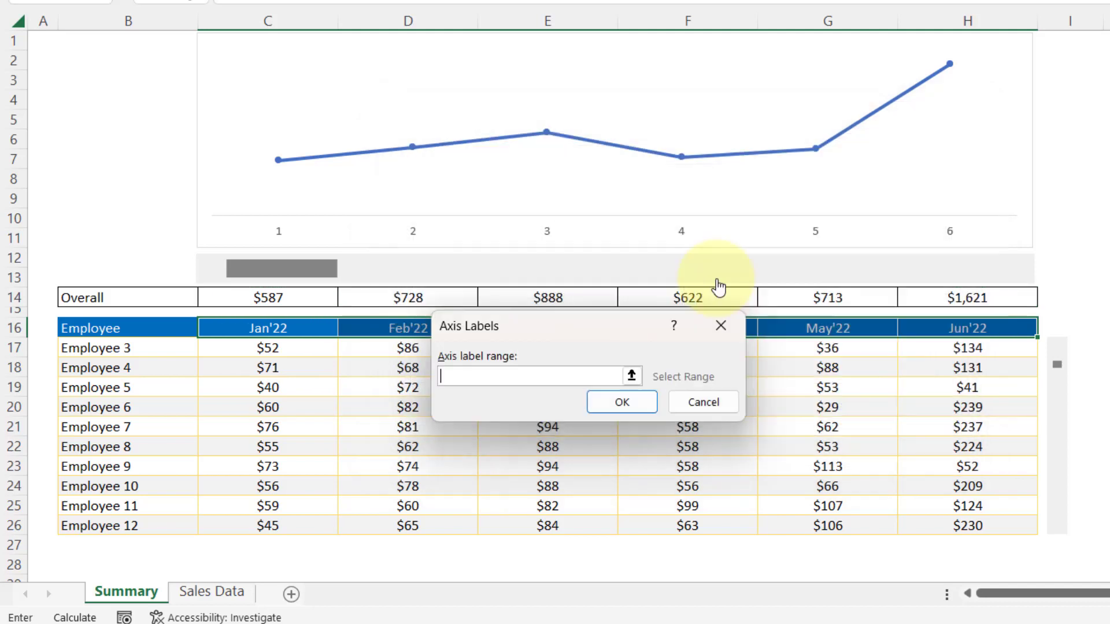
drag(545, 385, 486, 413)
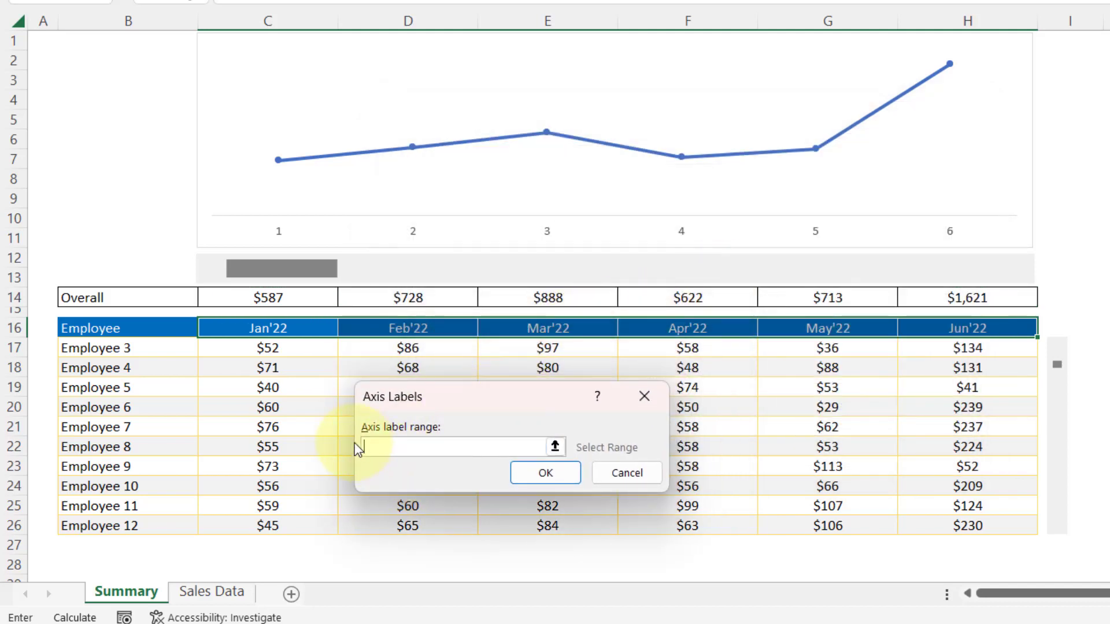
click(273, 328)
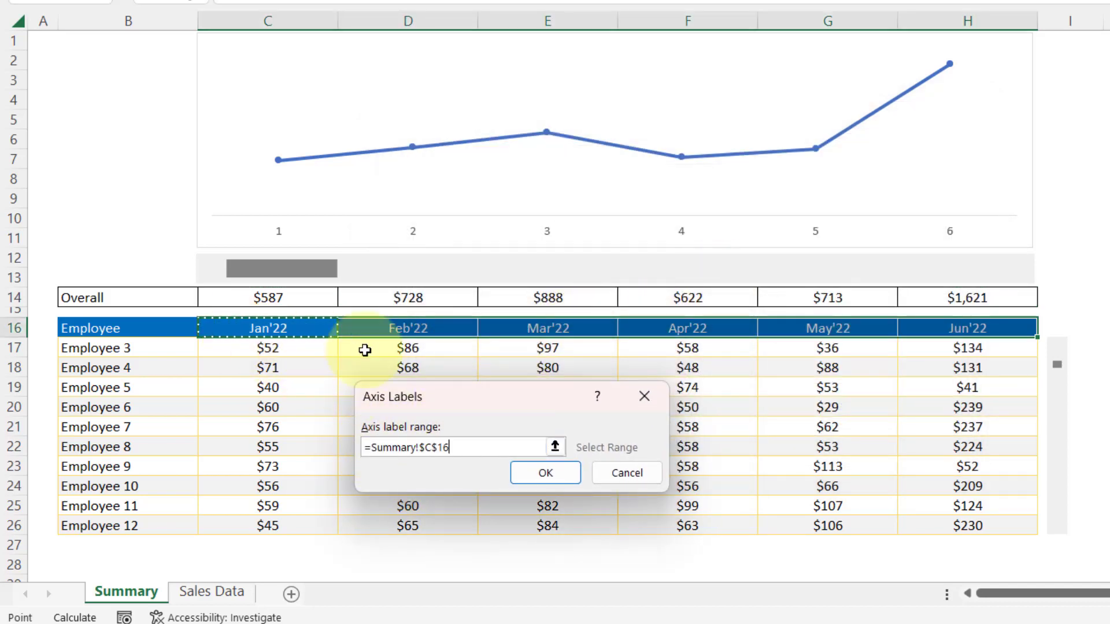
drag(999, 329, 1000, 325)
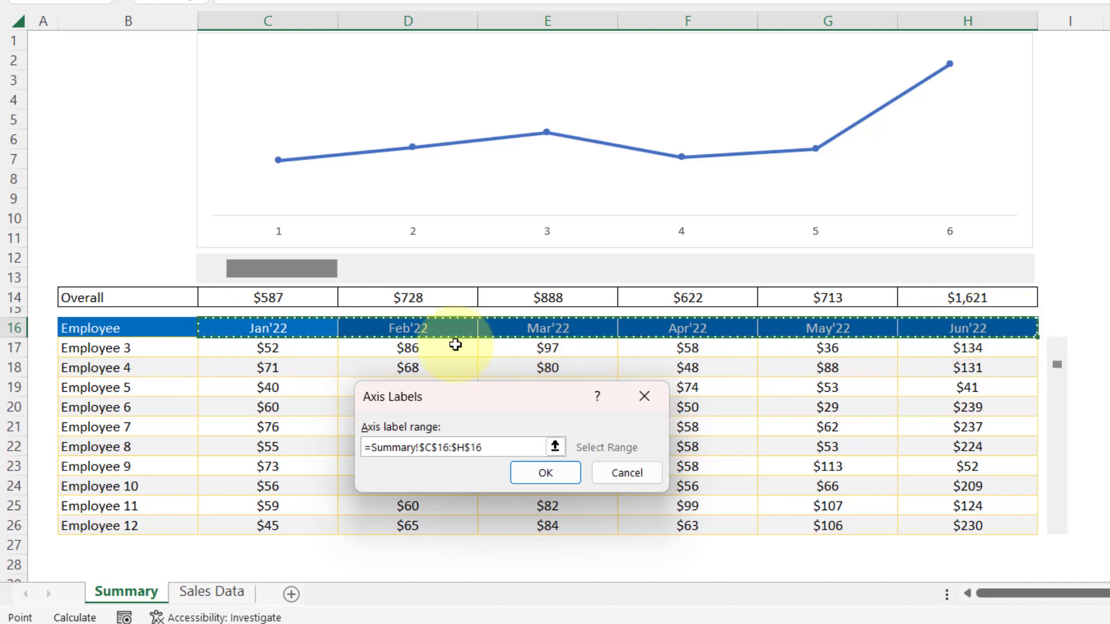
click(527, 473)
click(832, 418)
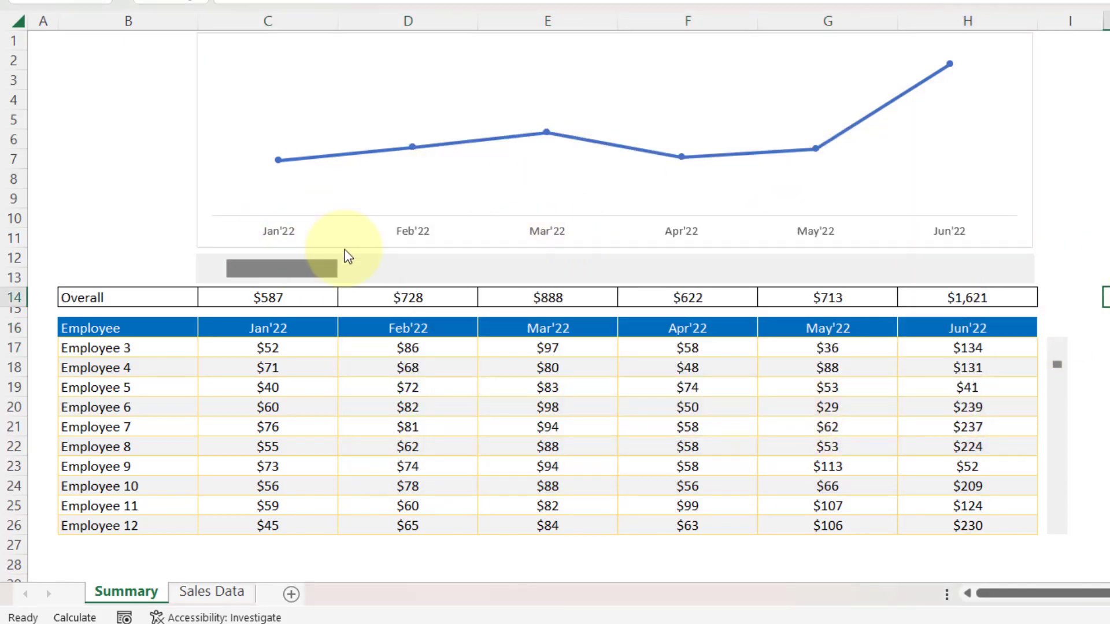
Add data labels to the line chart, positioned Above the points
click(895, 48)
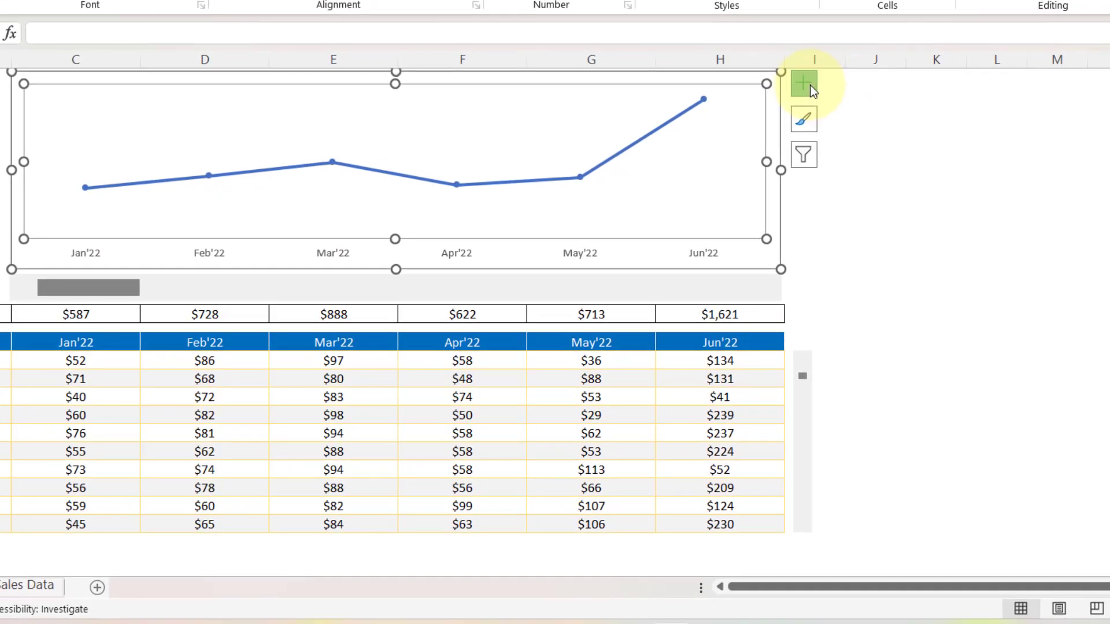
click(810, 85)
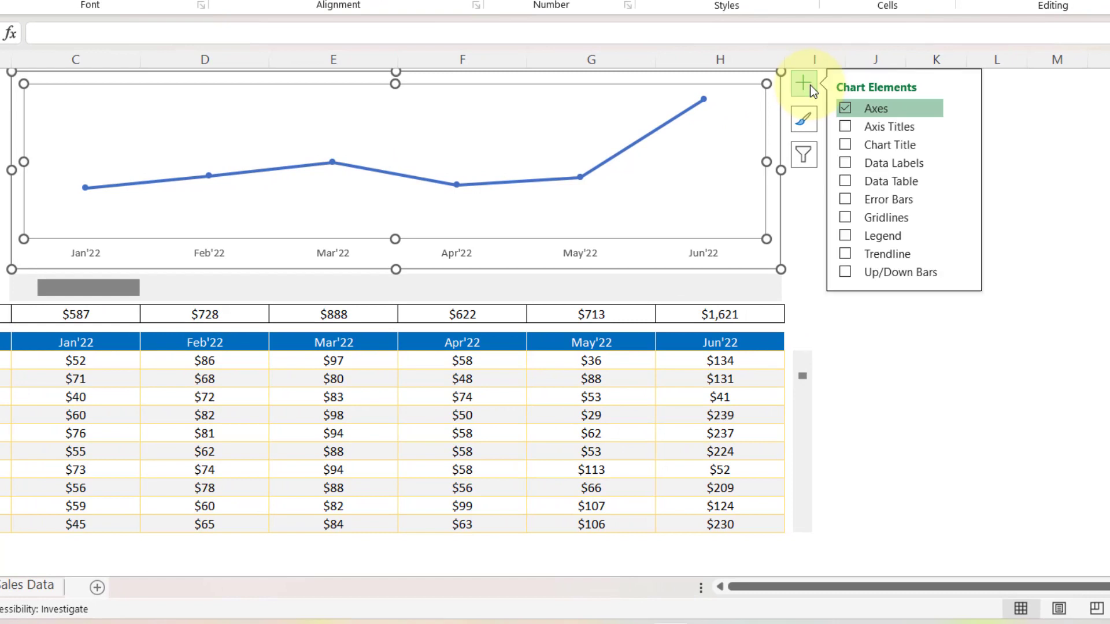
click(845, 163)
mouse_move(963, 168)
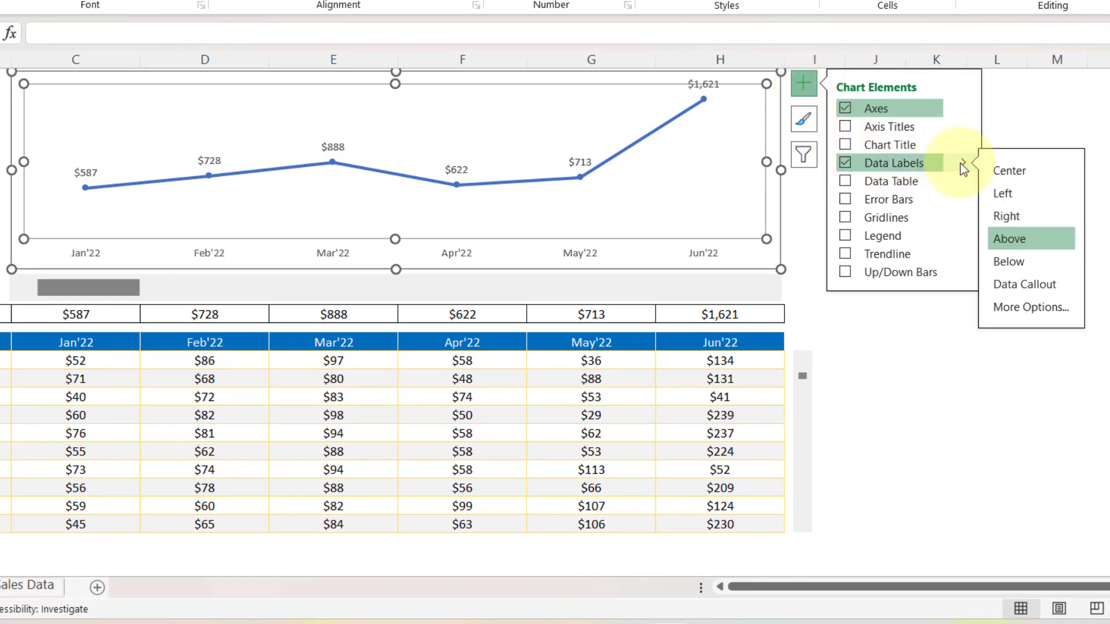
click(1015, 242)
click(867, 296)
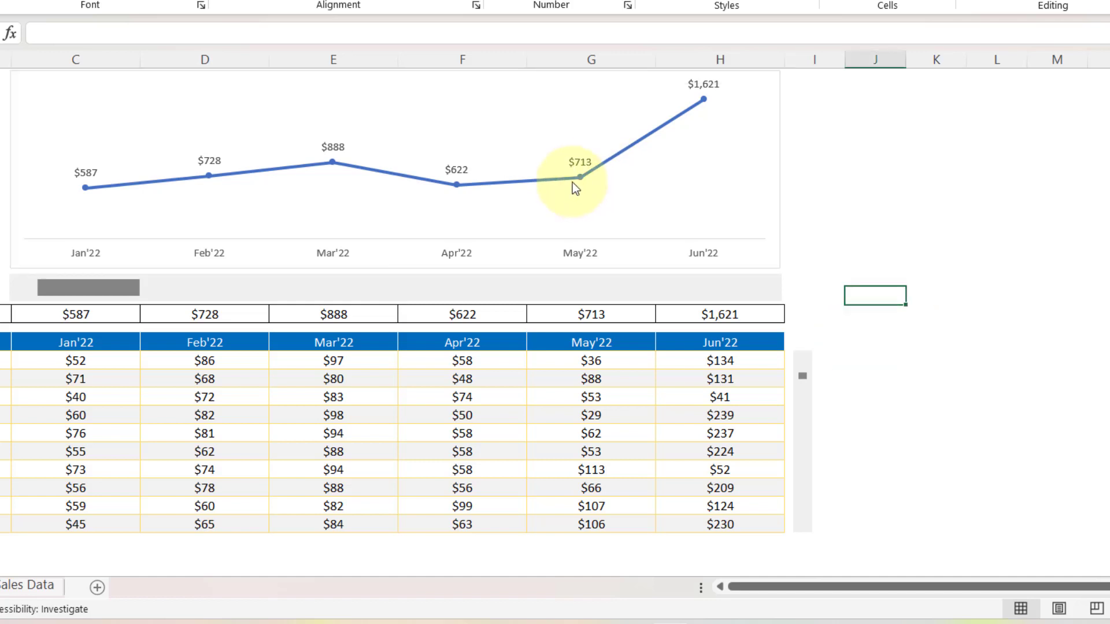
Format the chart's data series as a solid line in the standard purple color
mouse_move(517, 188)
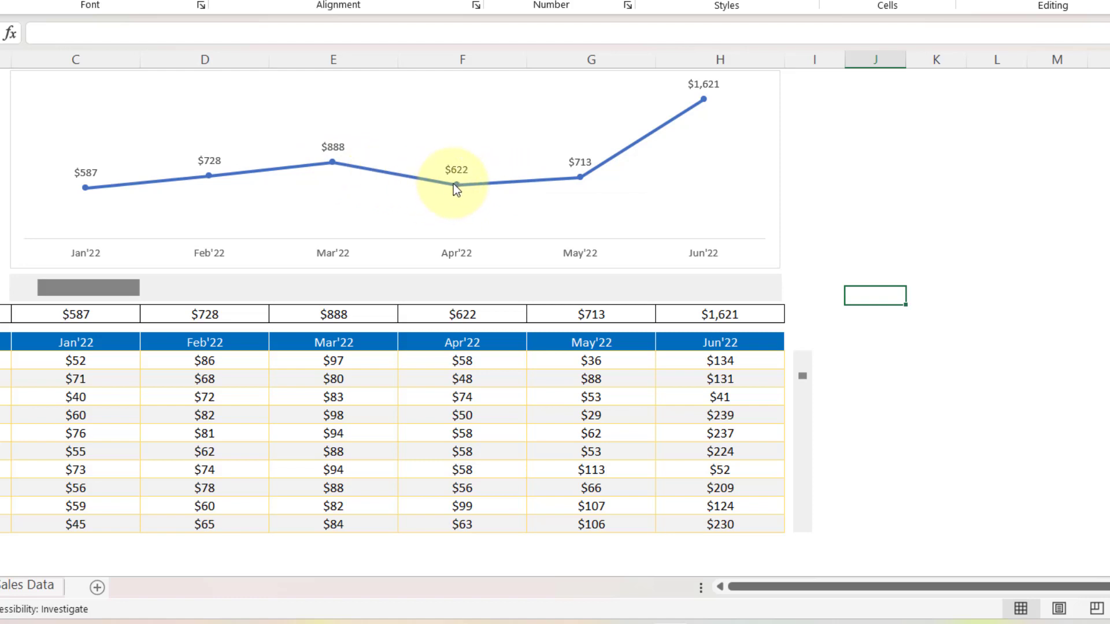
mouse_move(458, 186)
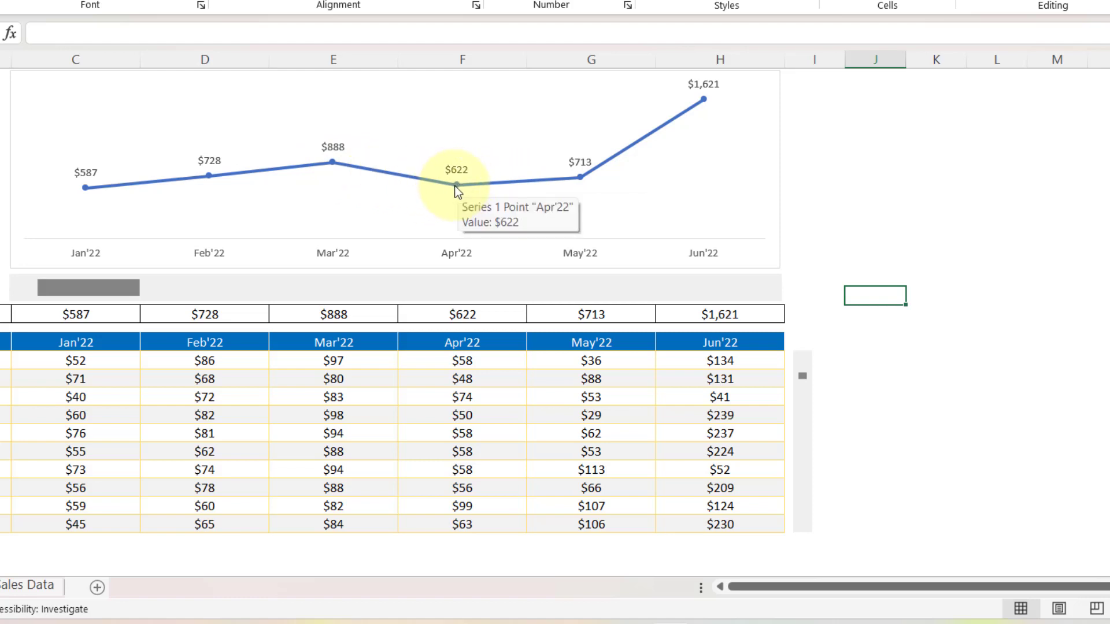
click(580, 179)
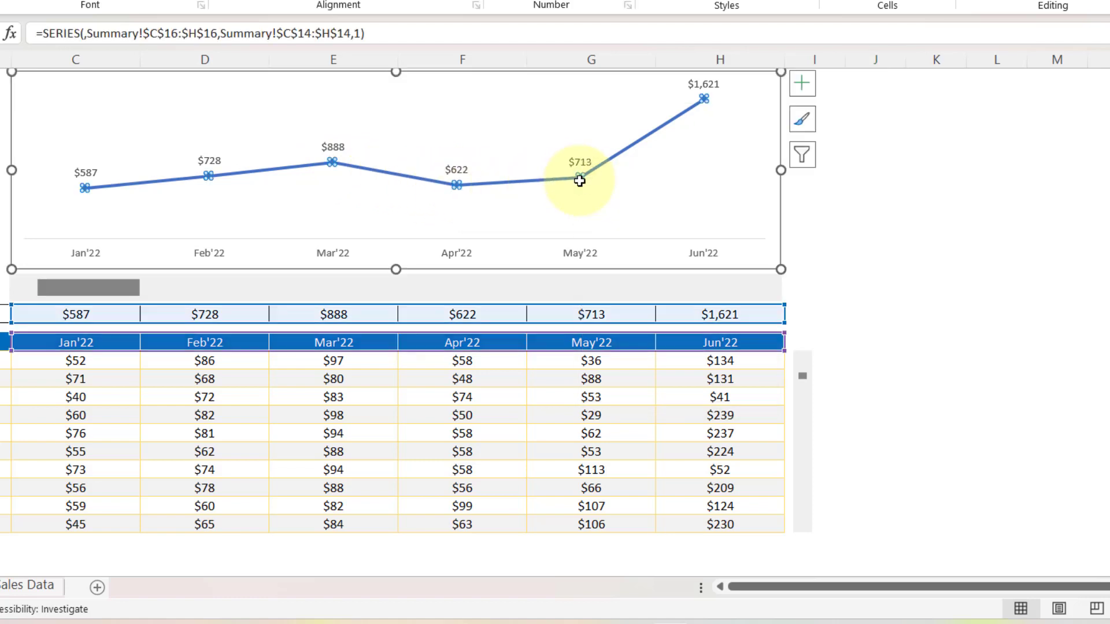
right_click(576, 181)
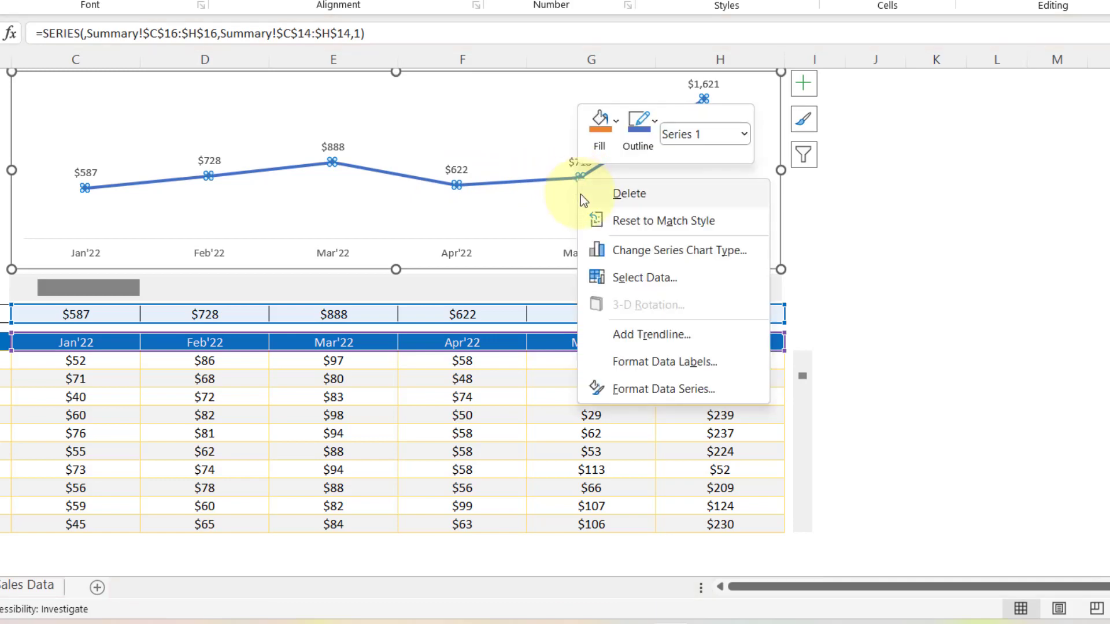
click(657, 389)
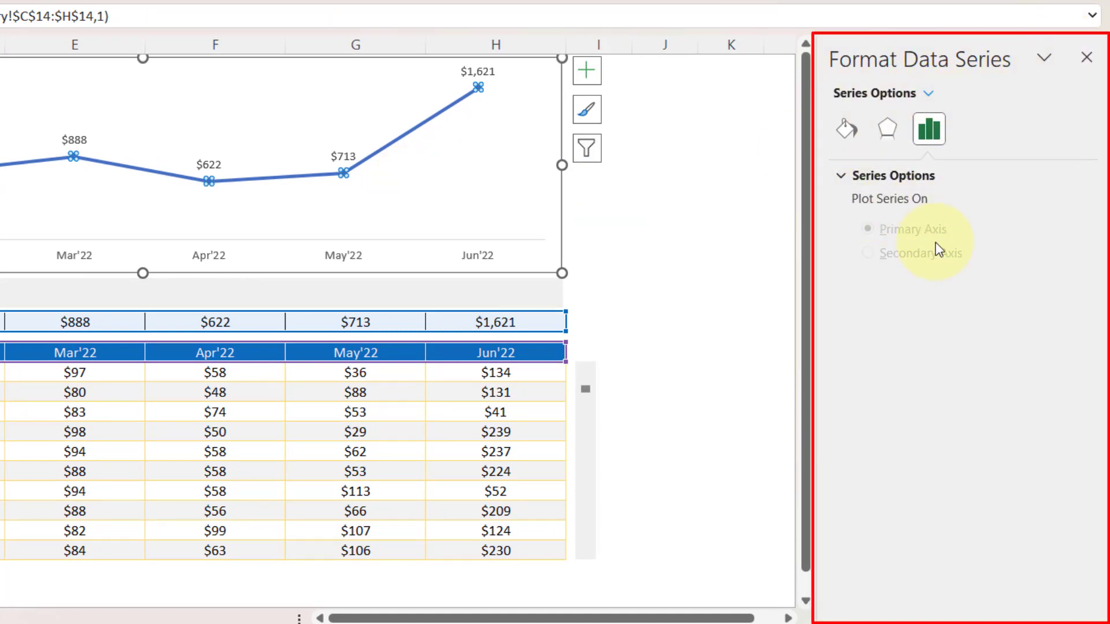
click(851, 133)
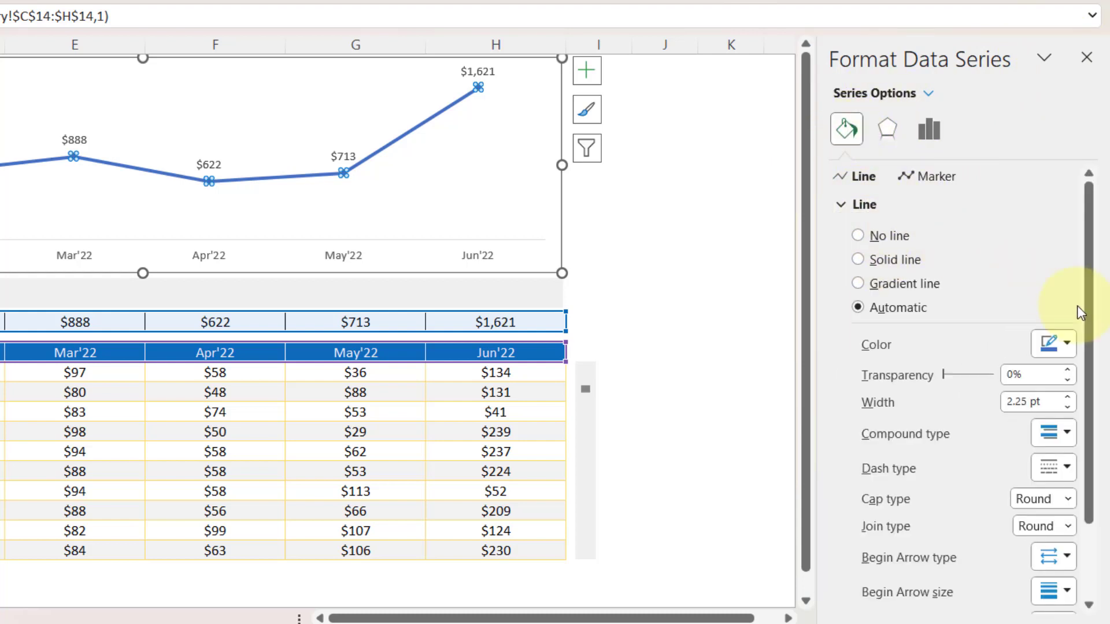
drag(1086, 278, 1103, 324)
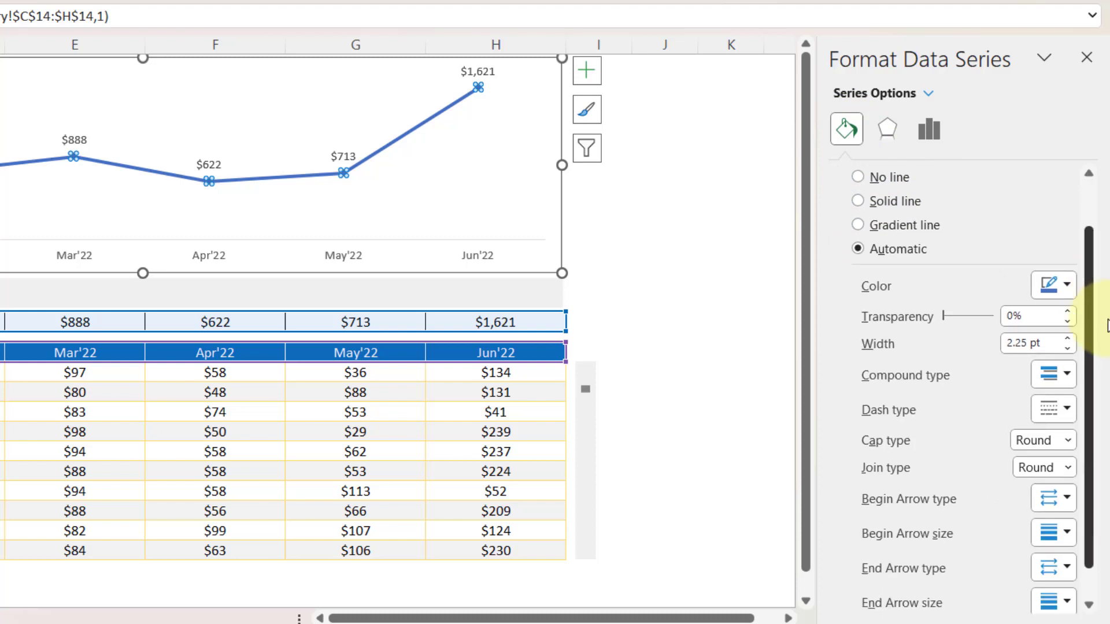
click(858, 201)
click(1063, 286)
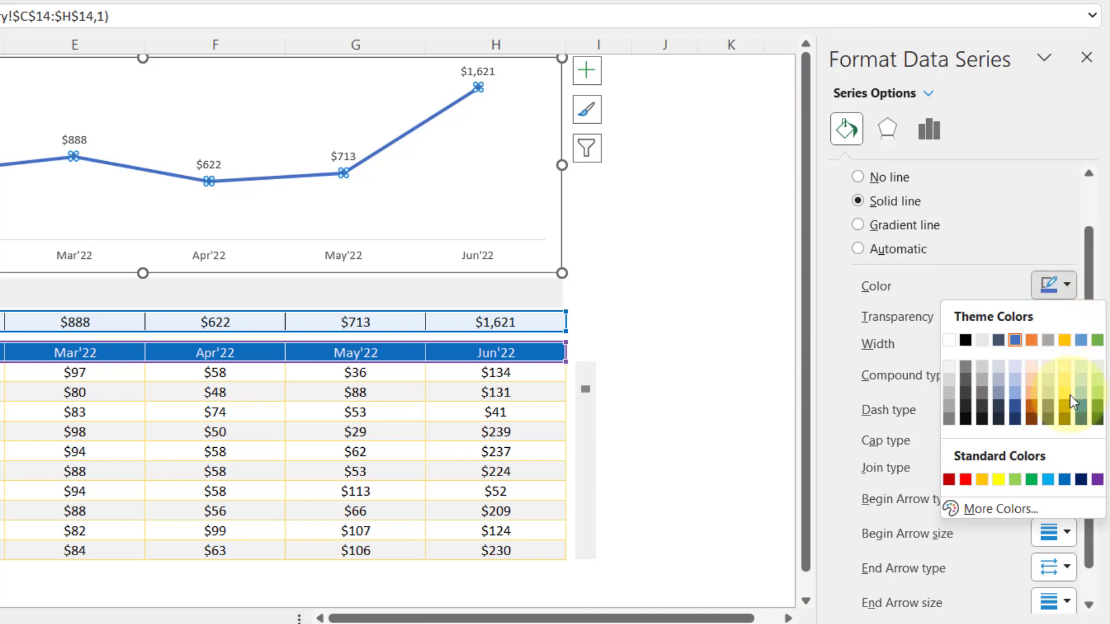
click(1097, 479)
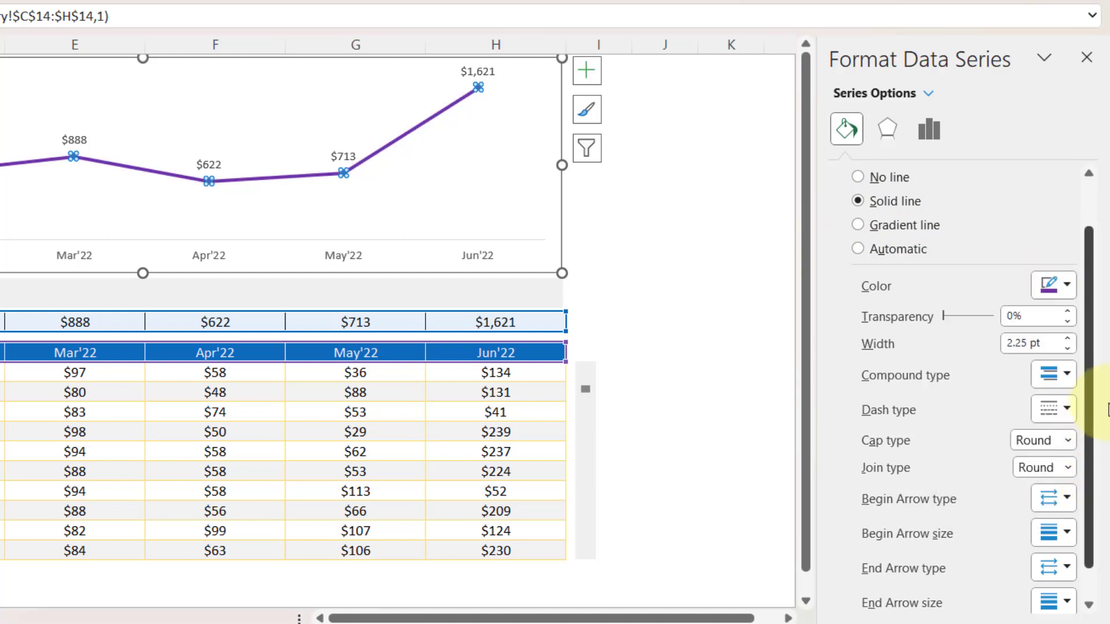
Set the width of the chart's purple data series line to 1.5 pt
click(1051, 345)
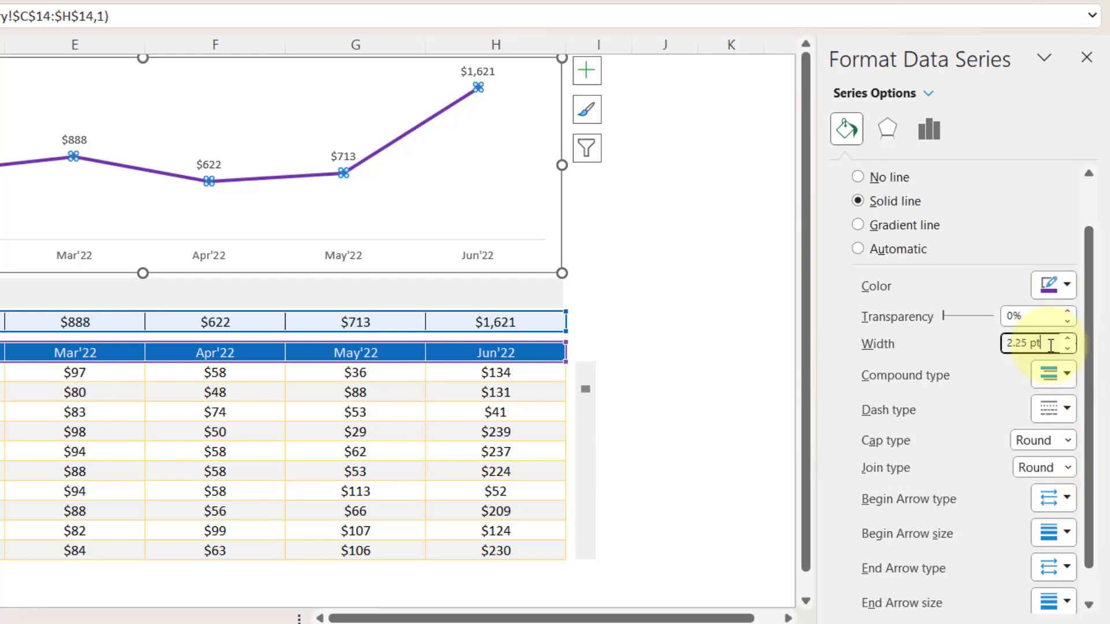
drag(1051, 345, 1000, 345)
text(1.5)
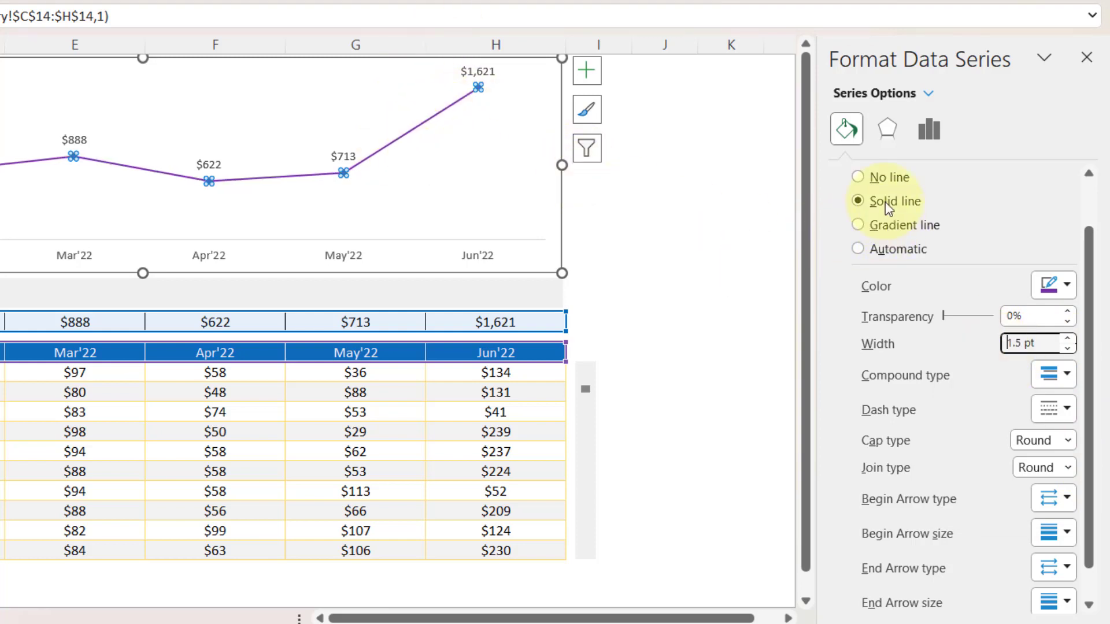
Give the line series built-in circle markers with a size of 6
scroll(1027, 267, up, 2)
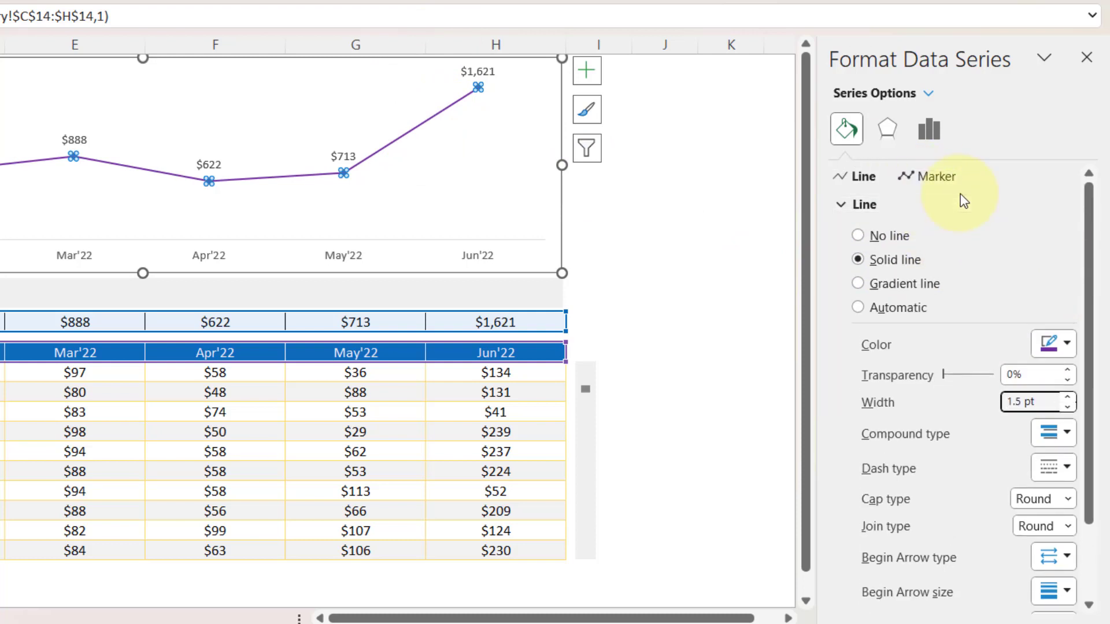
click(928, 183)
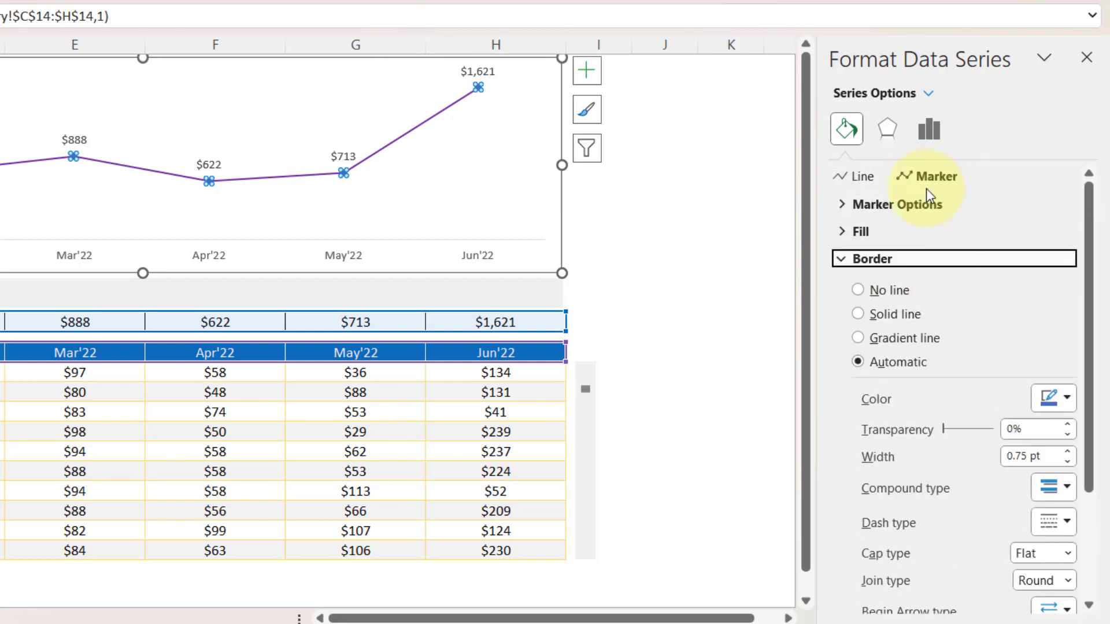
click(842, 204)
click(867, 281)
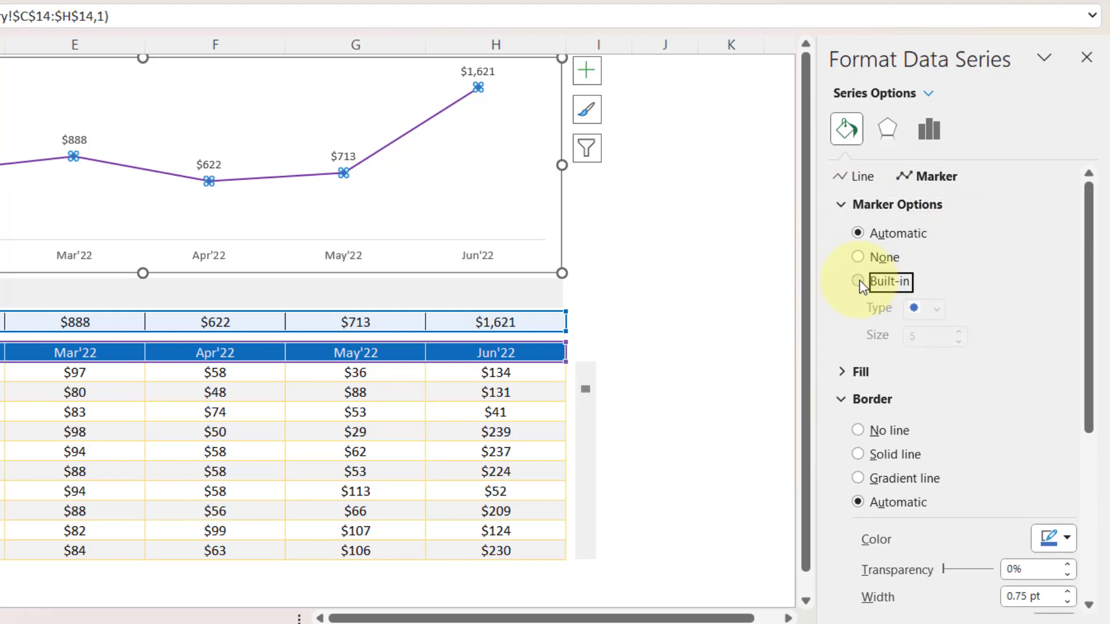
click(937, 310)
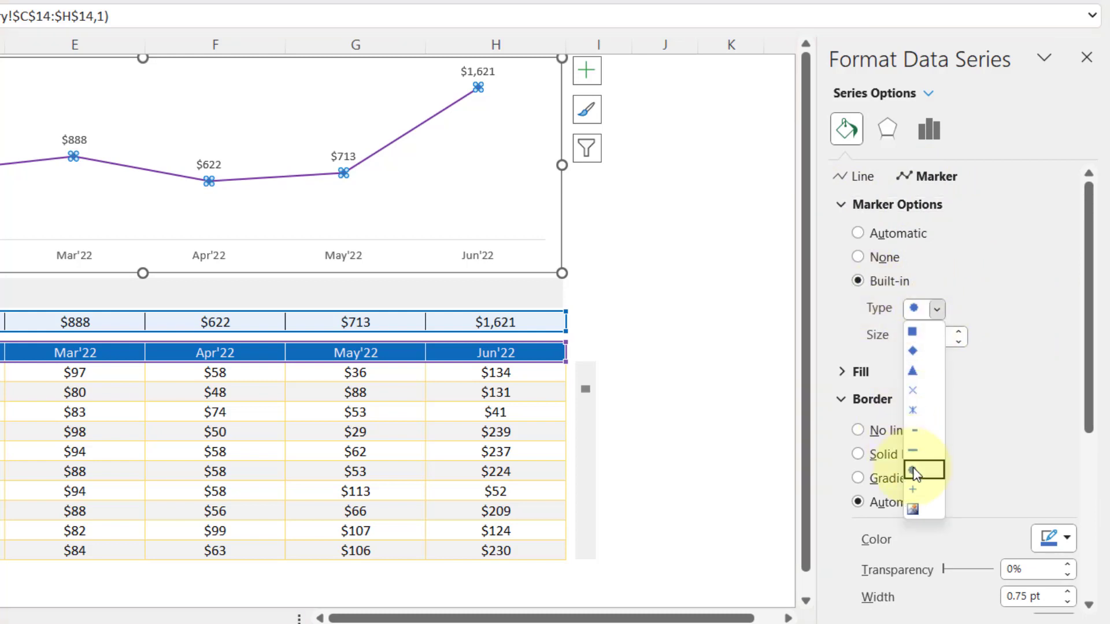
click(913, 470)
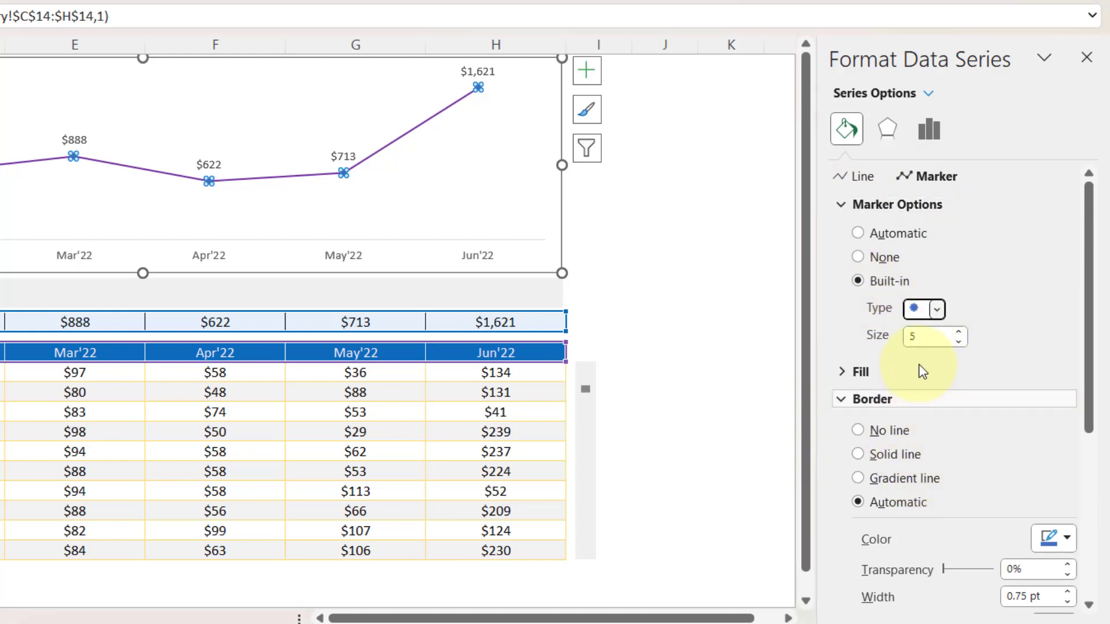
click(959, 331)
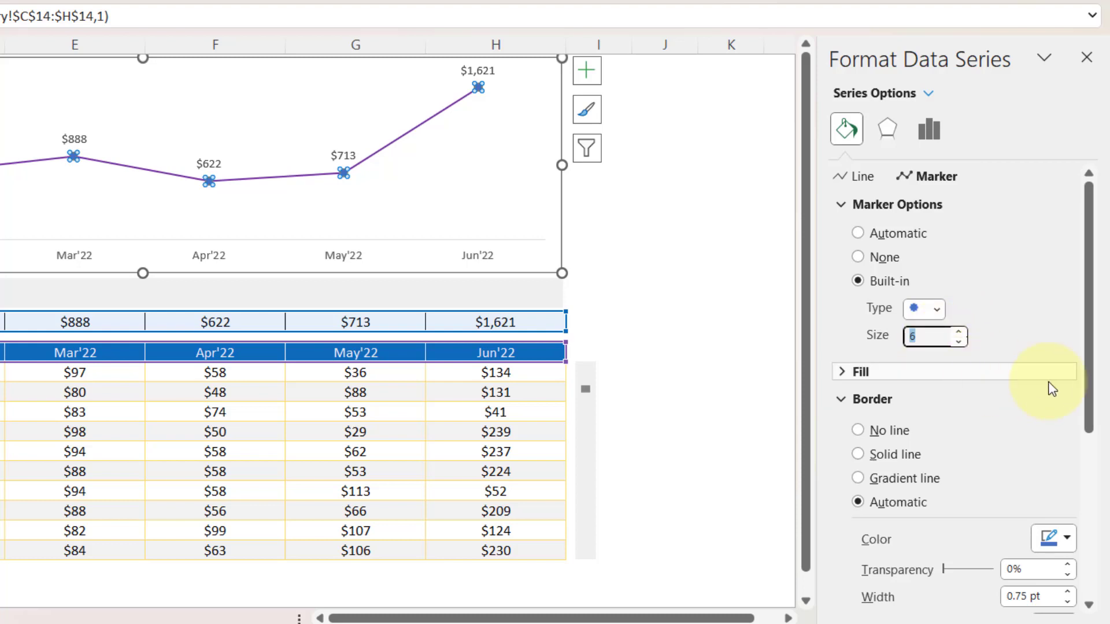
Fill the line series' markers with solid white from the theme colors
click(845, 374)
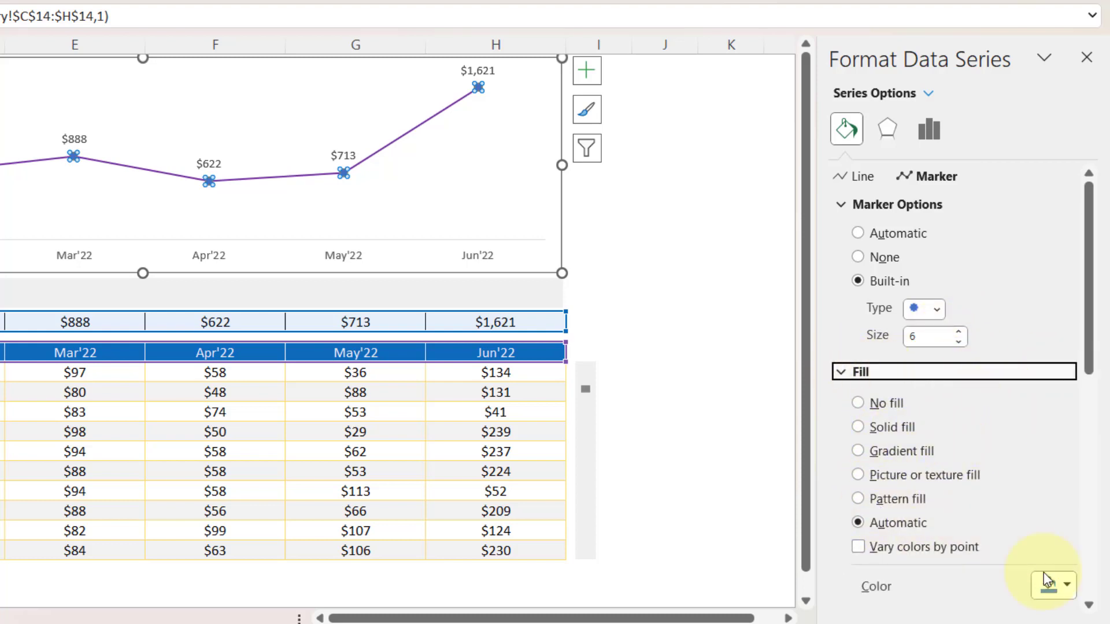
click(1067, 585)
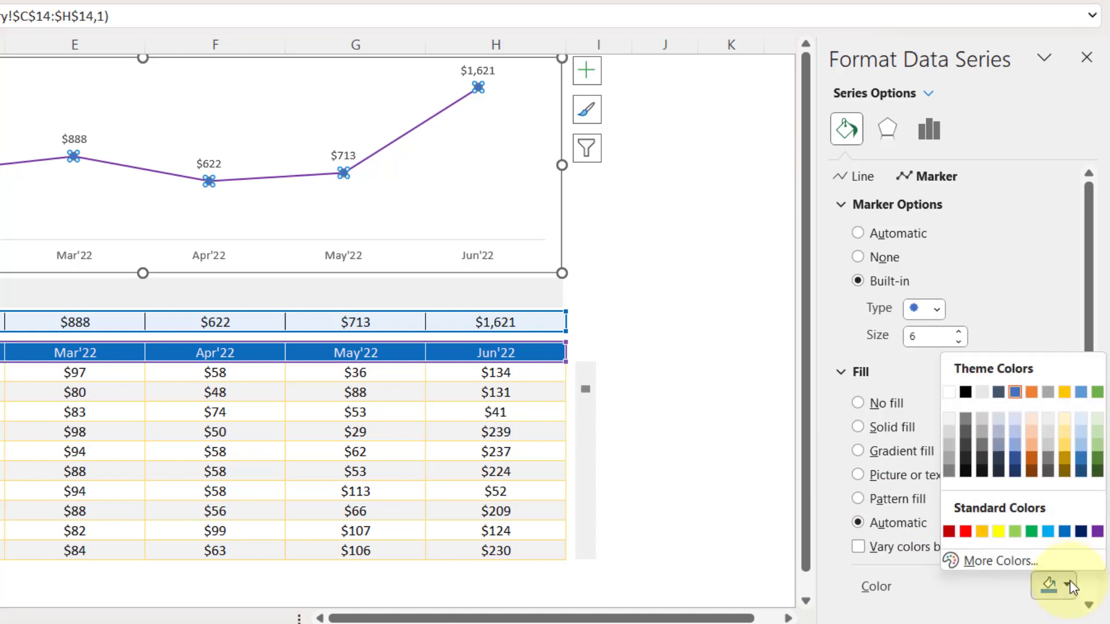
click(951, 395)
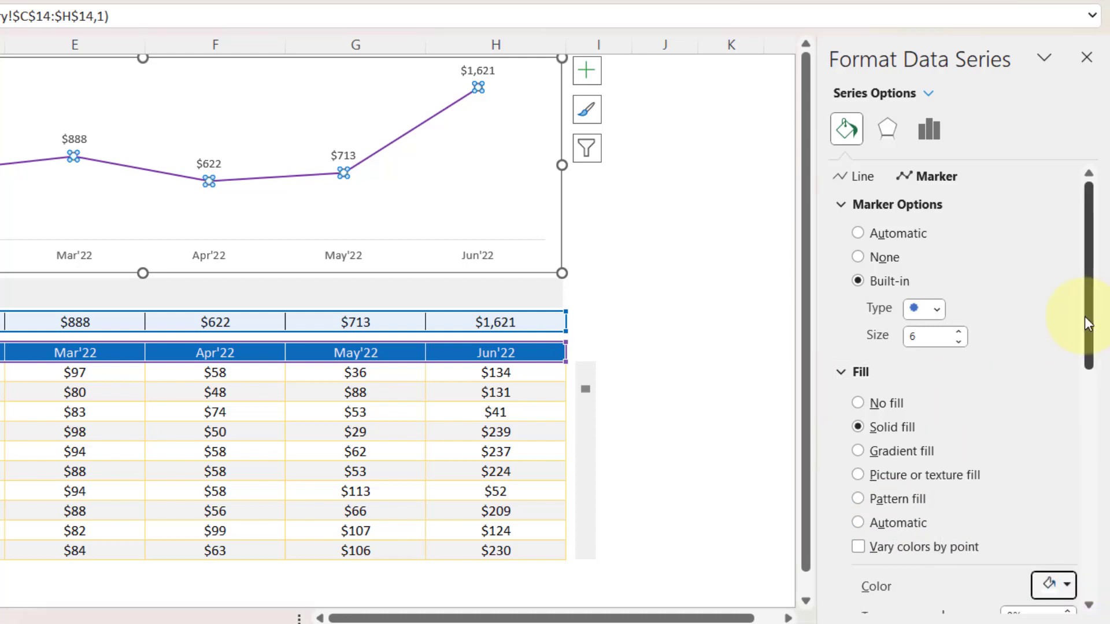
click(849, 370)
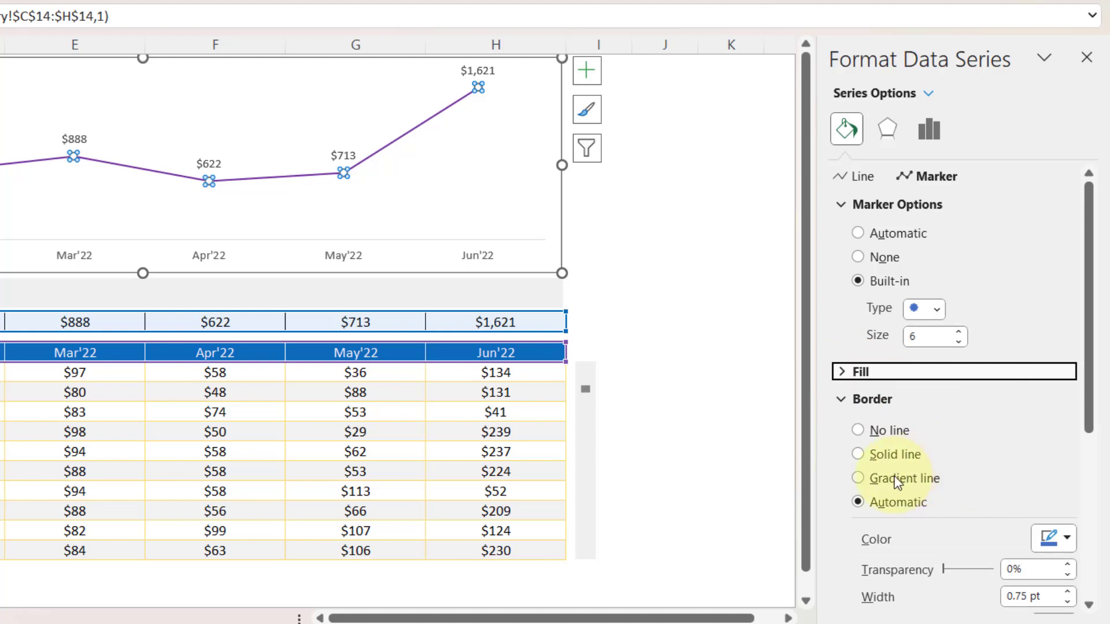
Give the series markers a solid border in the standard purple color and finish formatting the data series
click(882, 456)
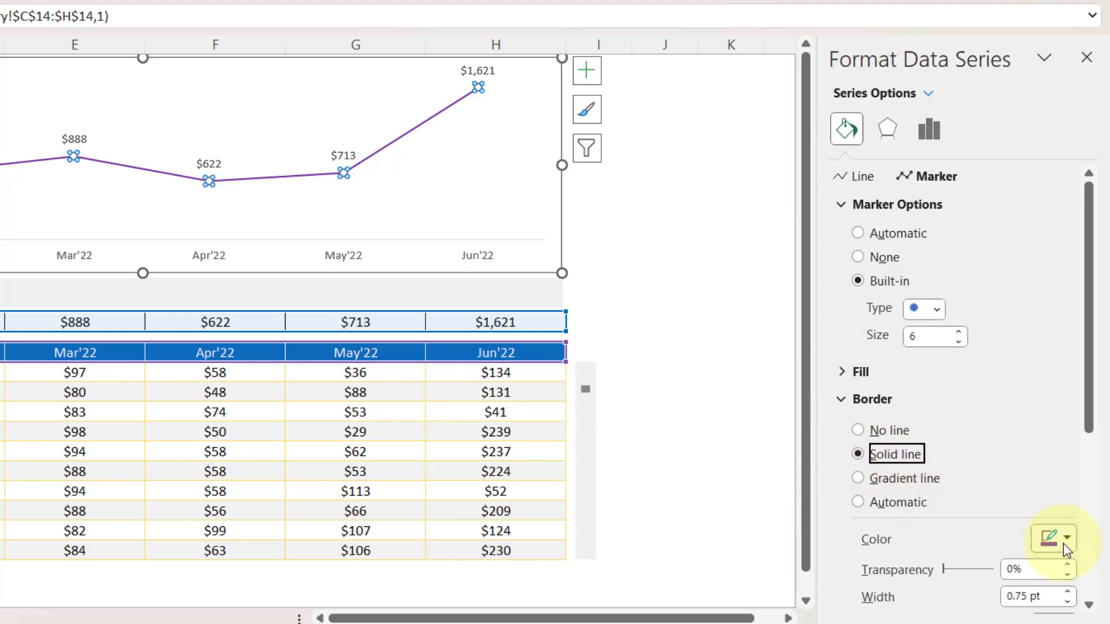
scroll(1085, 433, down, 3)
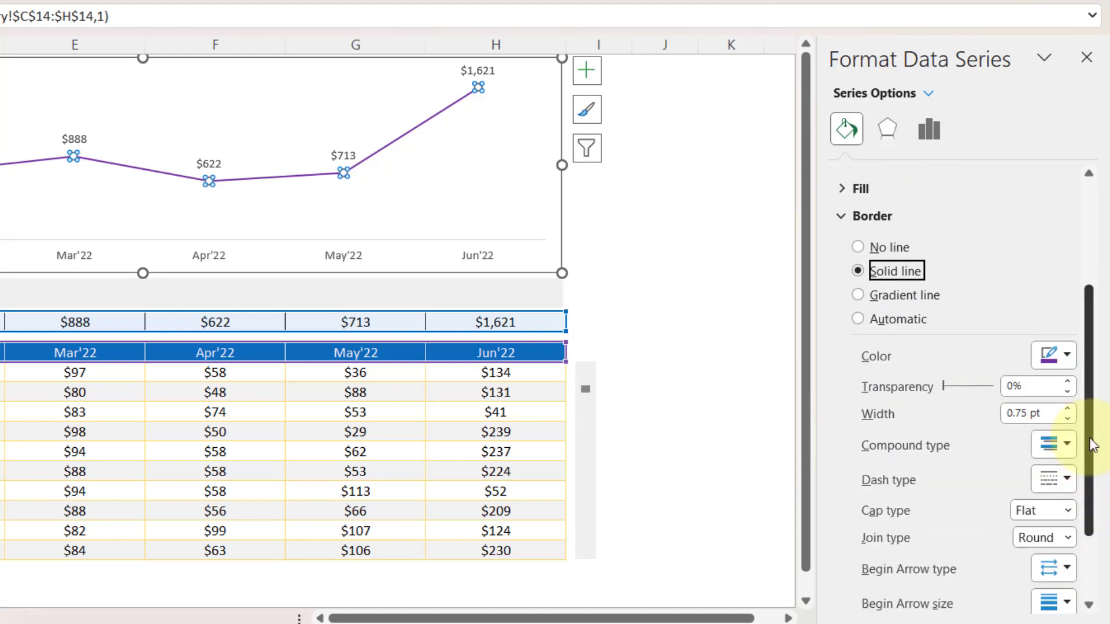
scroll(1081, 416, up, 1)
click(1067, 373)
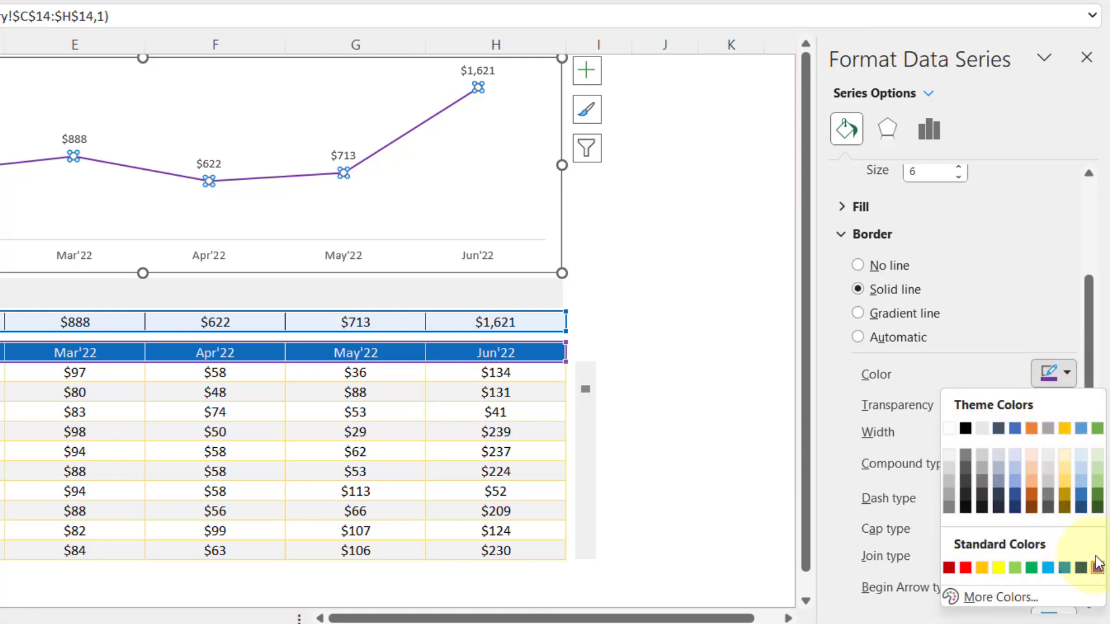
click(1098, 566)
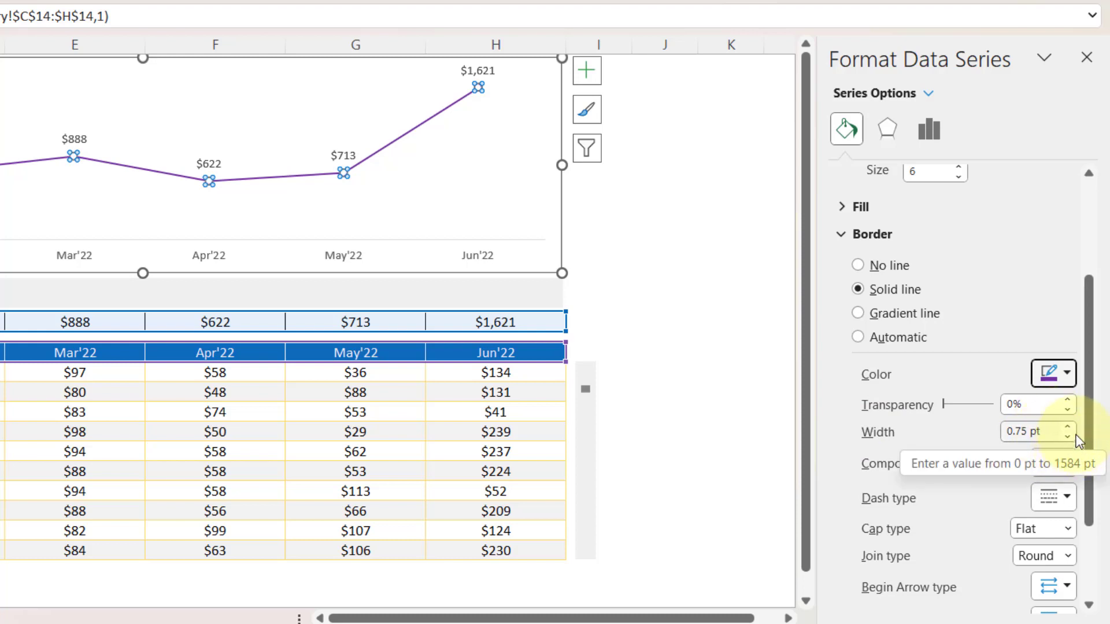
click(775, 373)
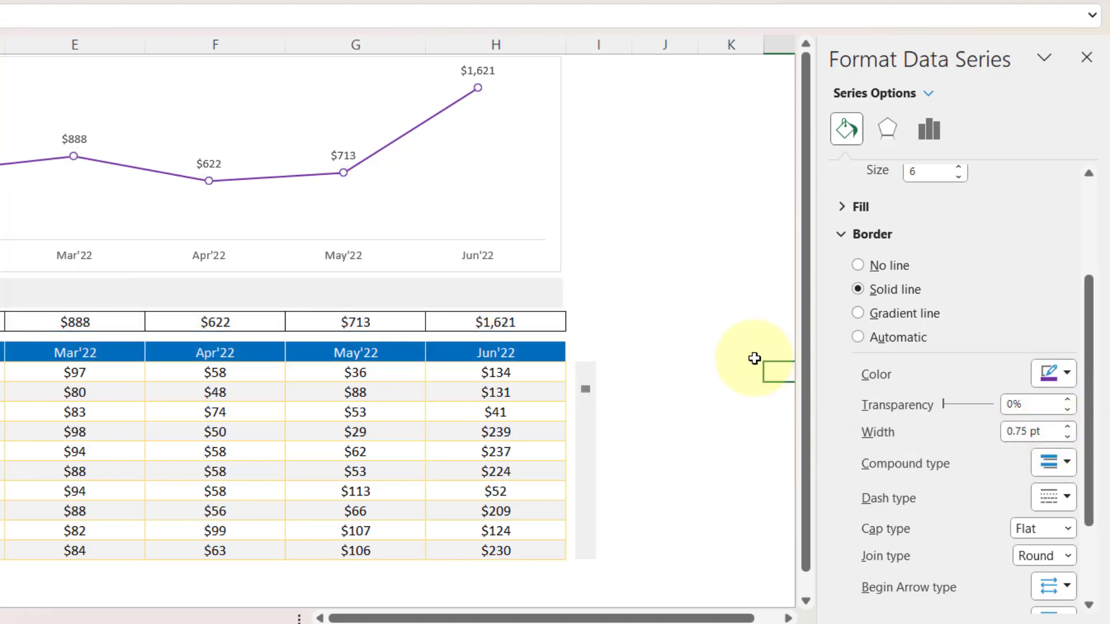
click(1086, 59)
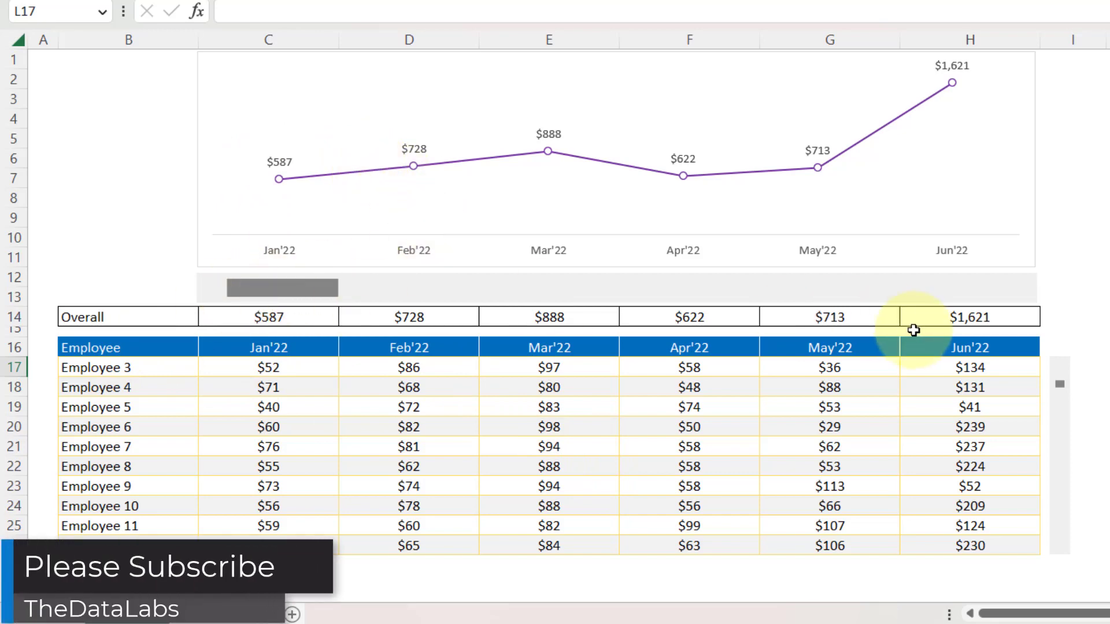
Test the month scroll bar by advancing the table and chart to May'22 through Oct'22
click(1018, 293)
click(1019, 290)
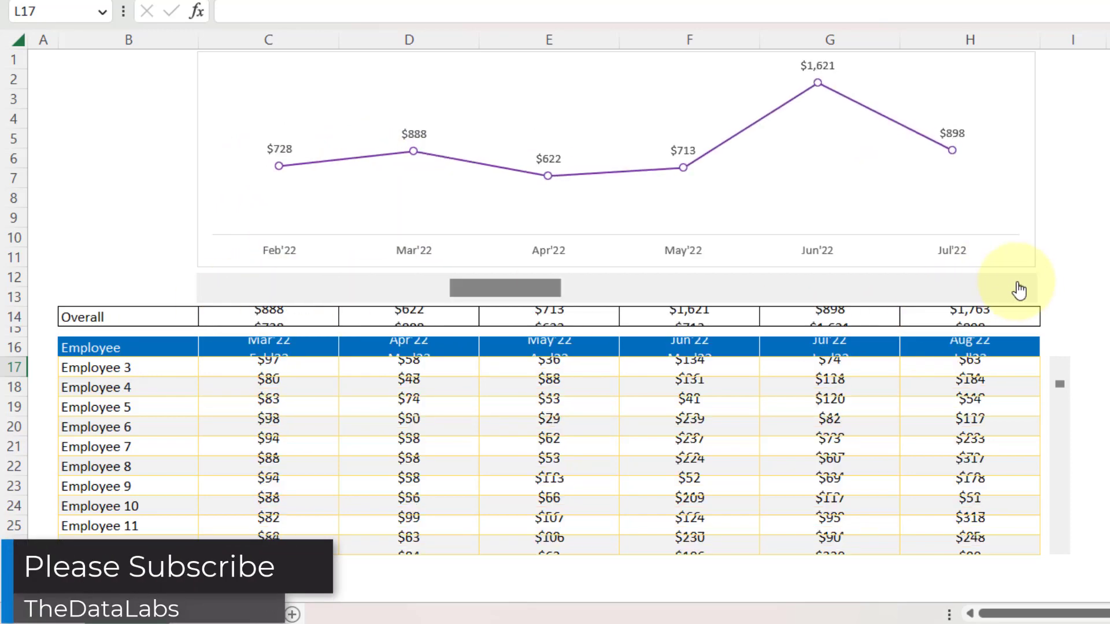
click(1022, 293)
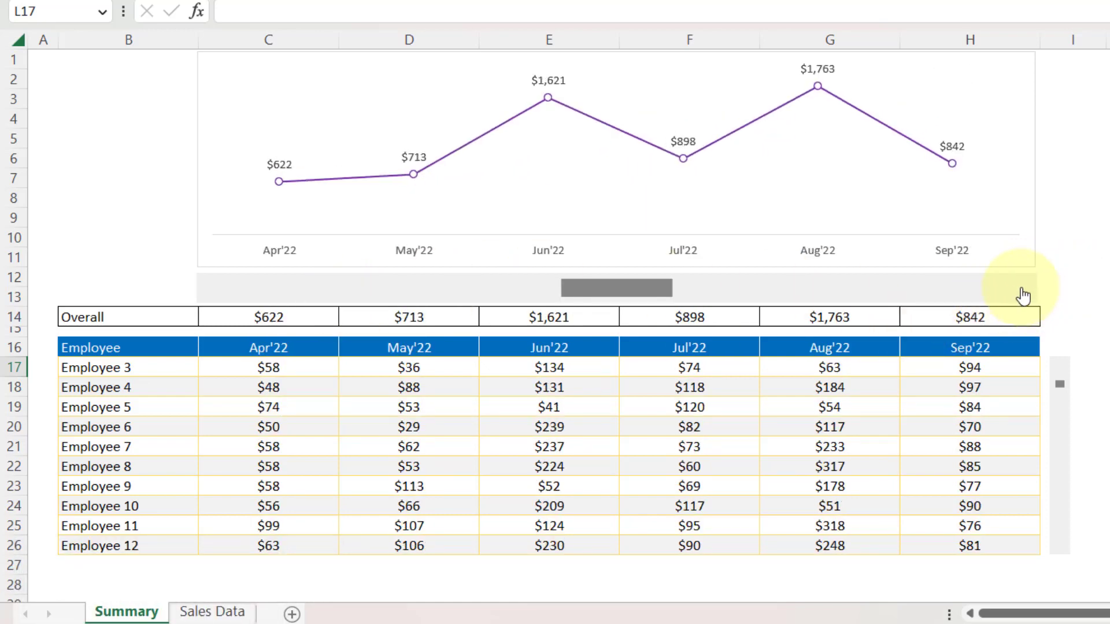
click(1022, 293)
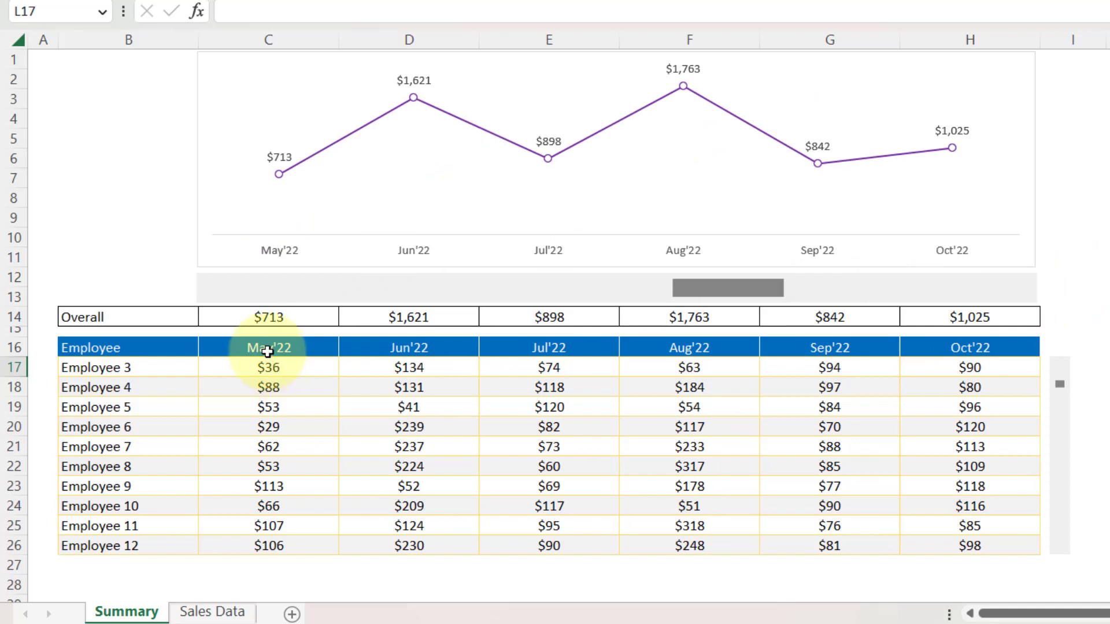
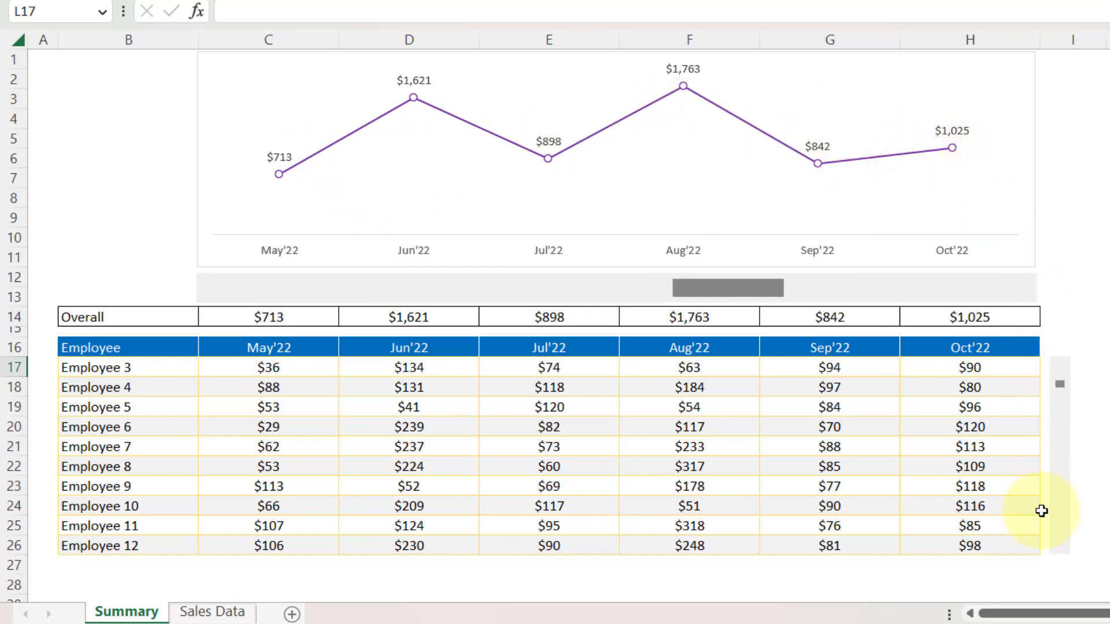
Test the employee scroll bar by moving the list down to Employee 7 through 16, and inspect the Overall formula in C14
click(1063, 554)
click(1062, 555)
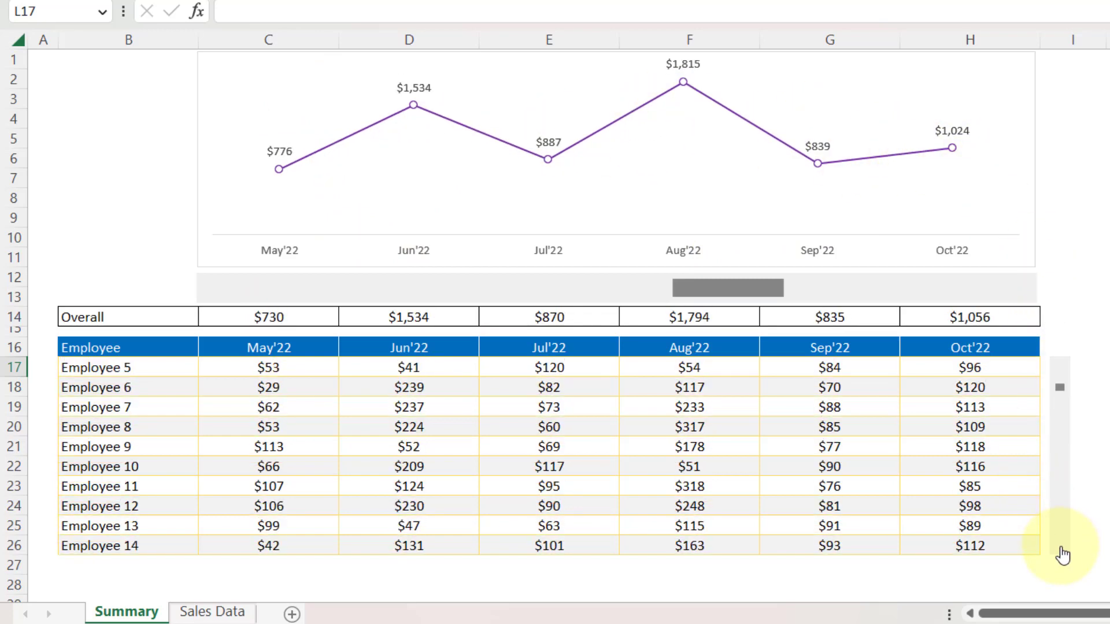
click(1062, 552)
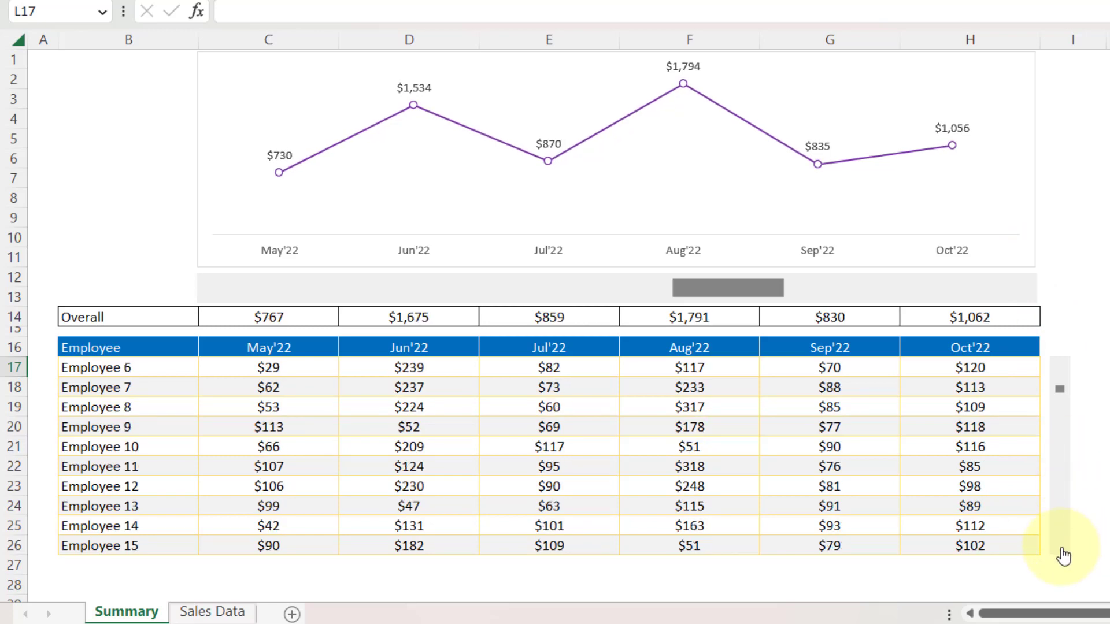
click(1065, 554)
click(317, 324)
click(318, 319)
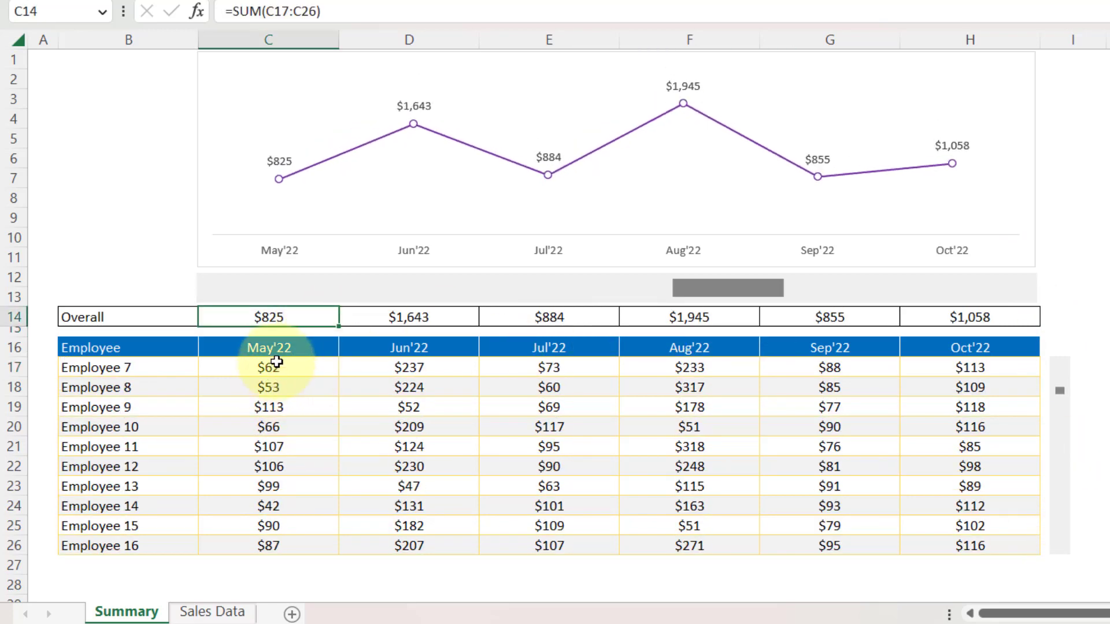